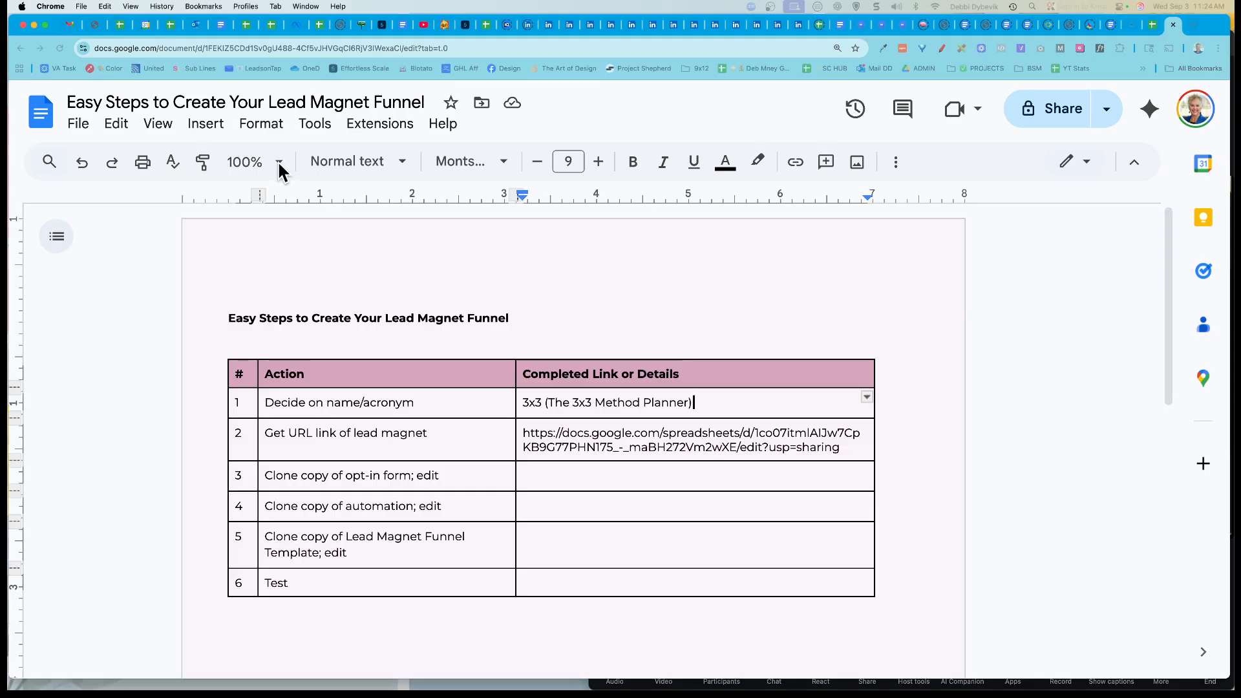
Step: Zoom the Google Doc to 125% and scroll down to the funnel steps table
click(279, 163)
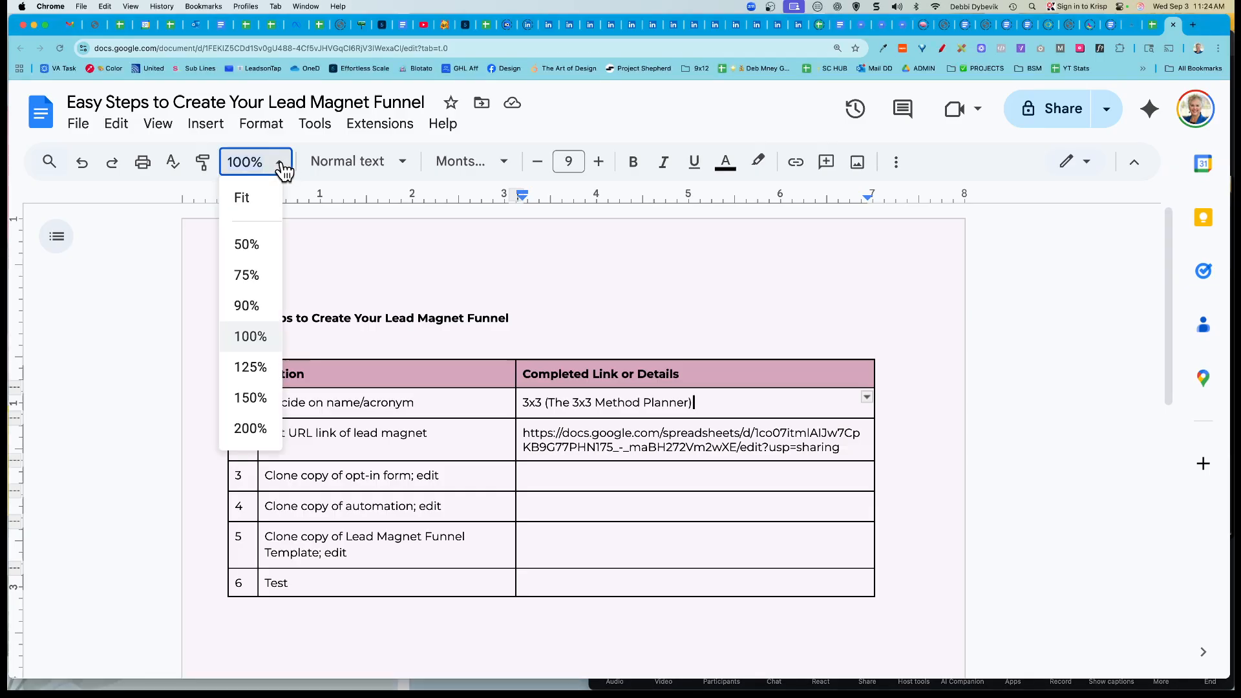
click(250, 369)
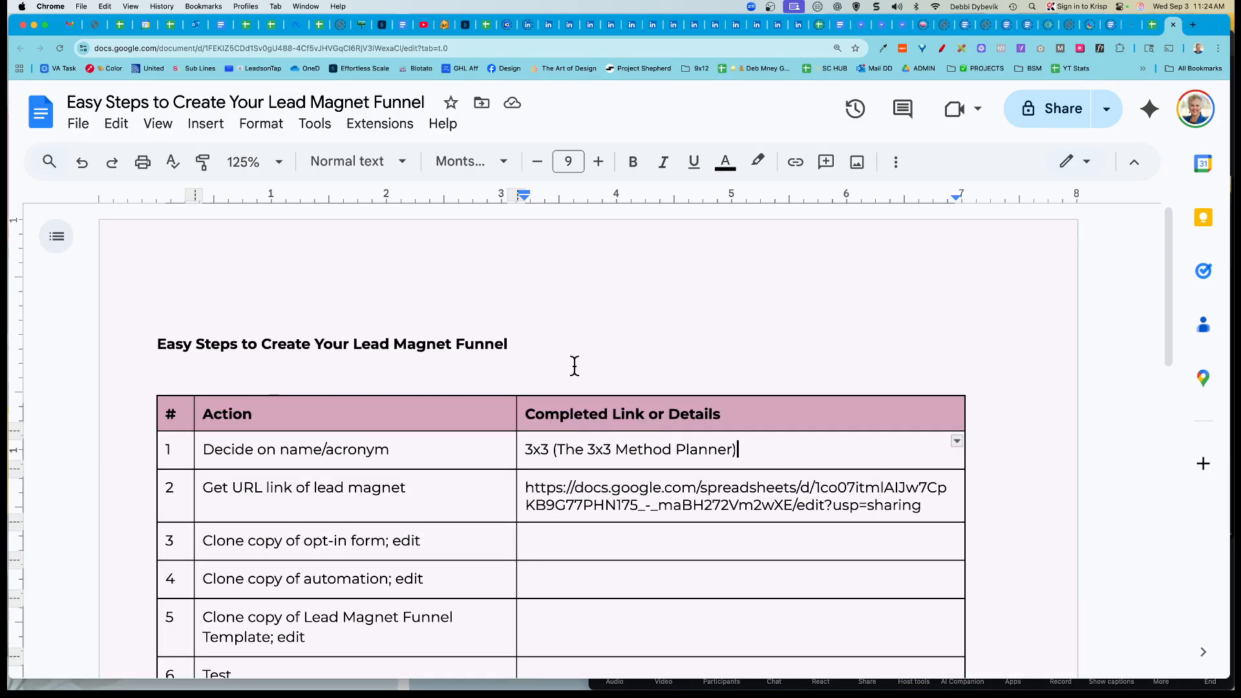
scroll(1023, 436, down, 1)
scroll(1023, 436, down, 3)
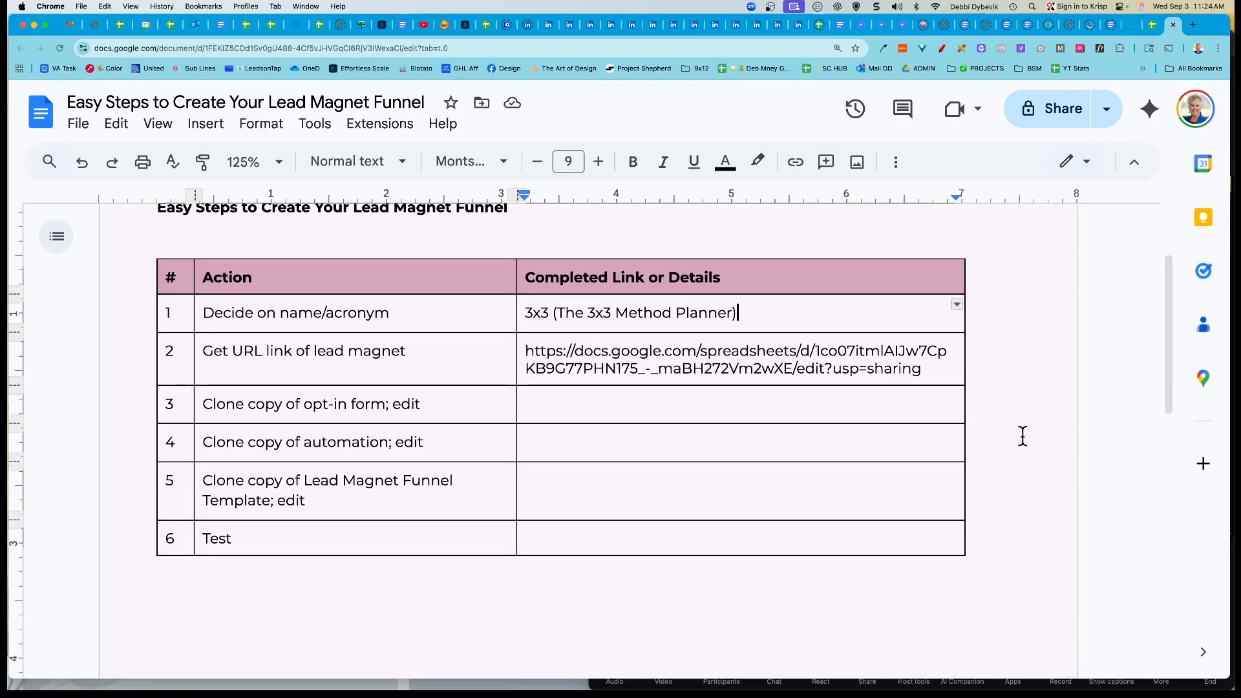
Step: Select 'Decide on name/acronym' in the table, then switch to the 3x3 Method Planner spreadsheet
click(203, 311)
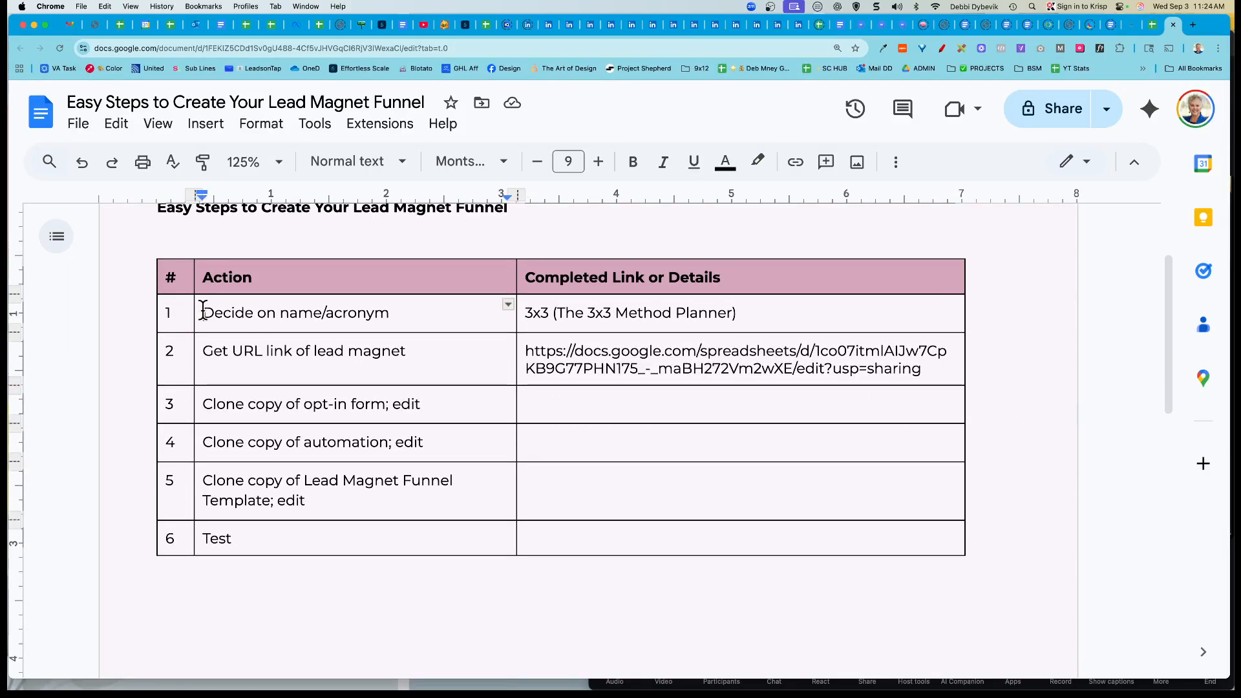
drag(203, 311, 429, 313)
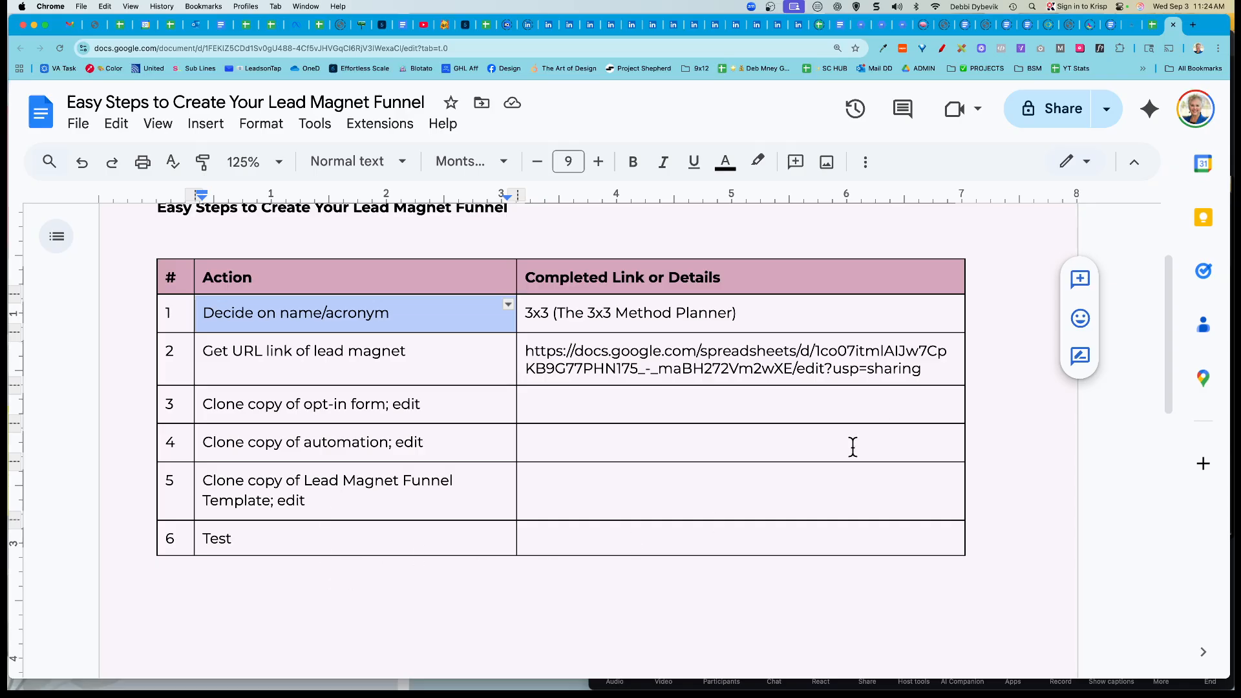
click(1028, 442)
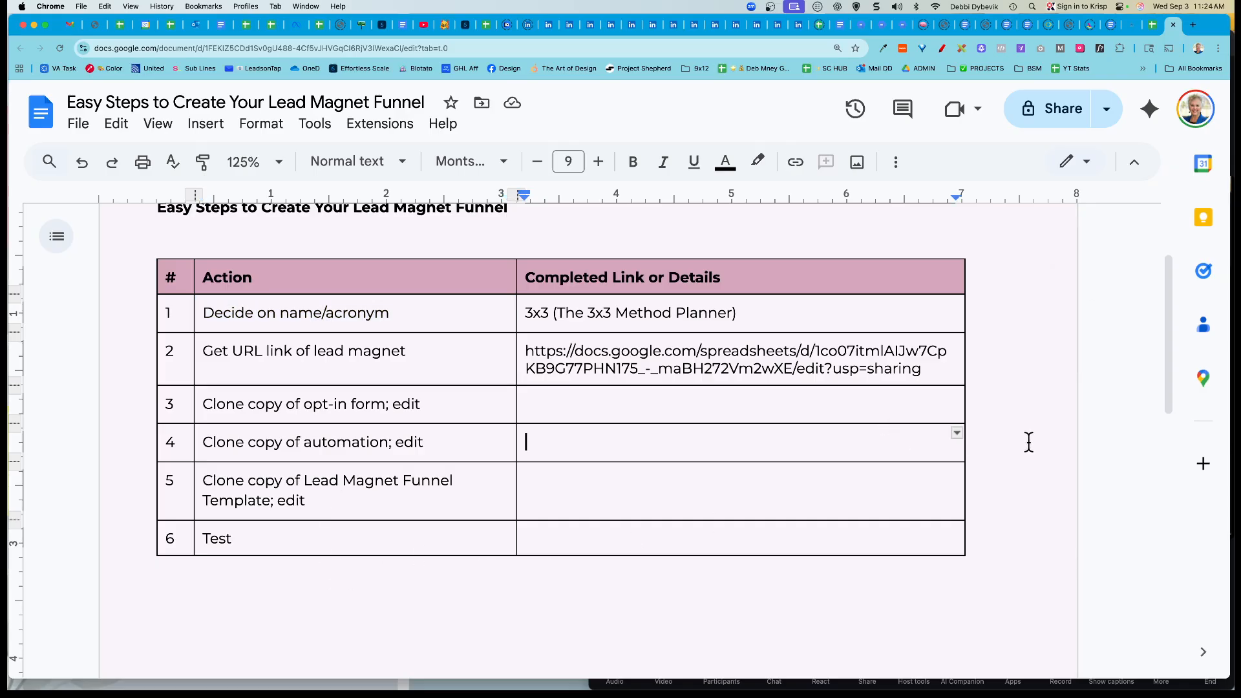
click(1153, 28)
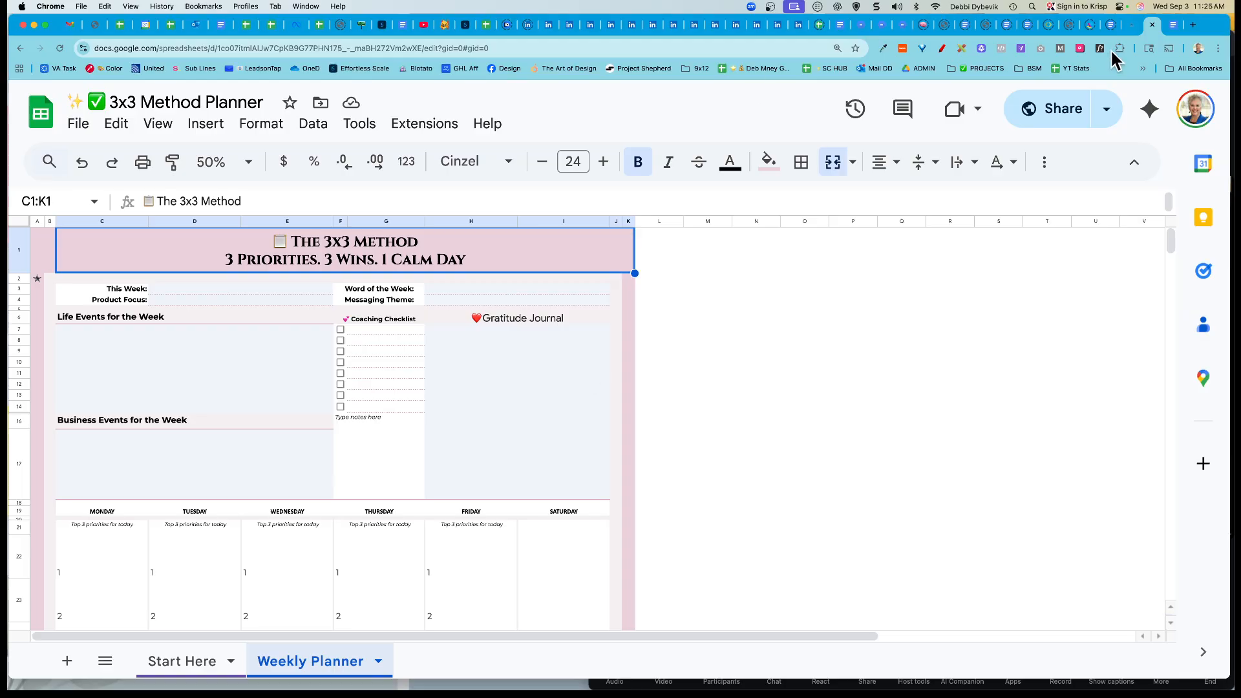
Step: Leave the Weekly Planner sheet for the Easy Steps to Create Your Lead Magnet Funnel document
click(1176, 27)
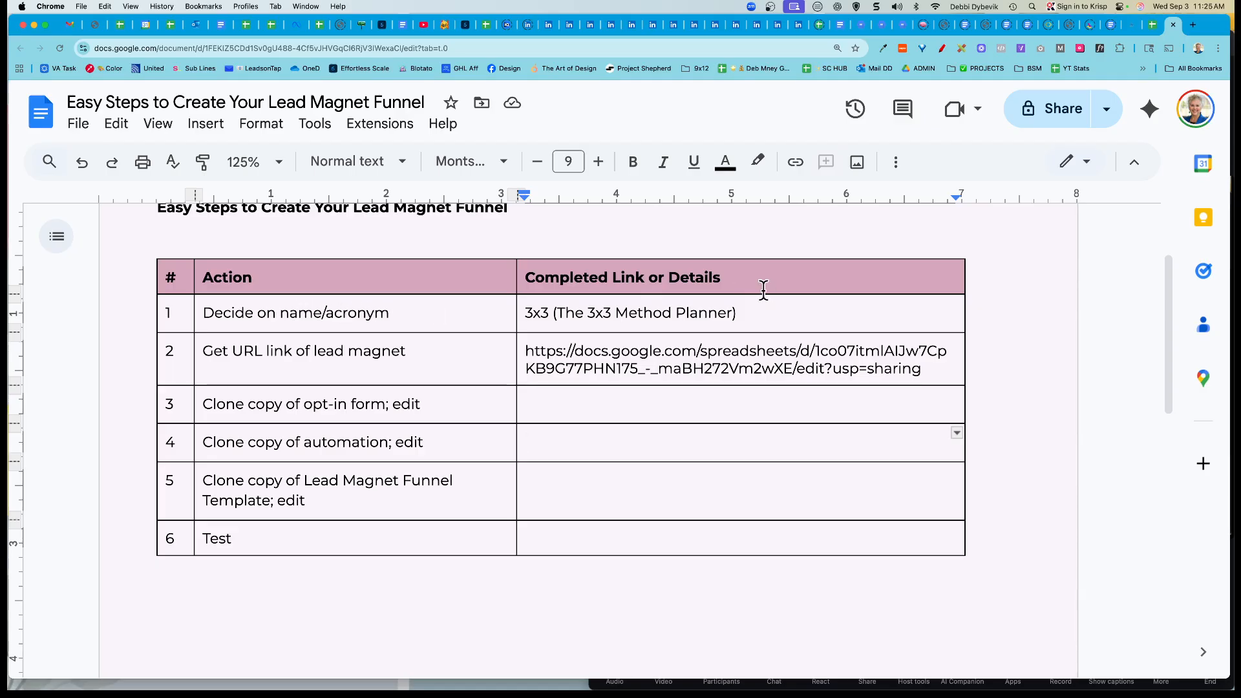
Step: Append '3x3LP; 3x3opt; 3x3TY' after 'Planner)' in row 1's details, then select 'Get URL link of lead magnet'
click(750, 314)
text(3x3)
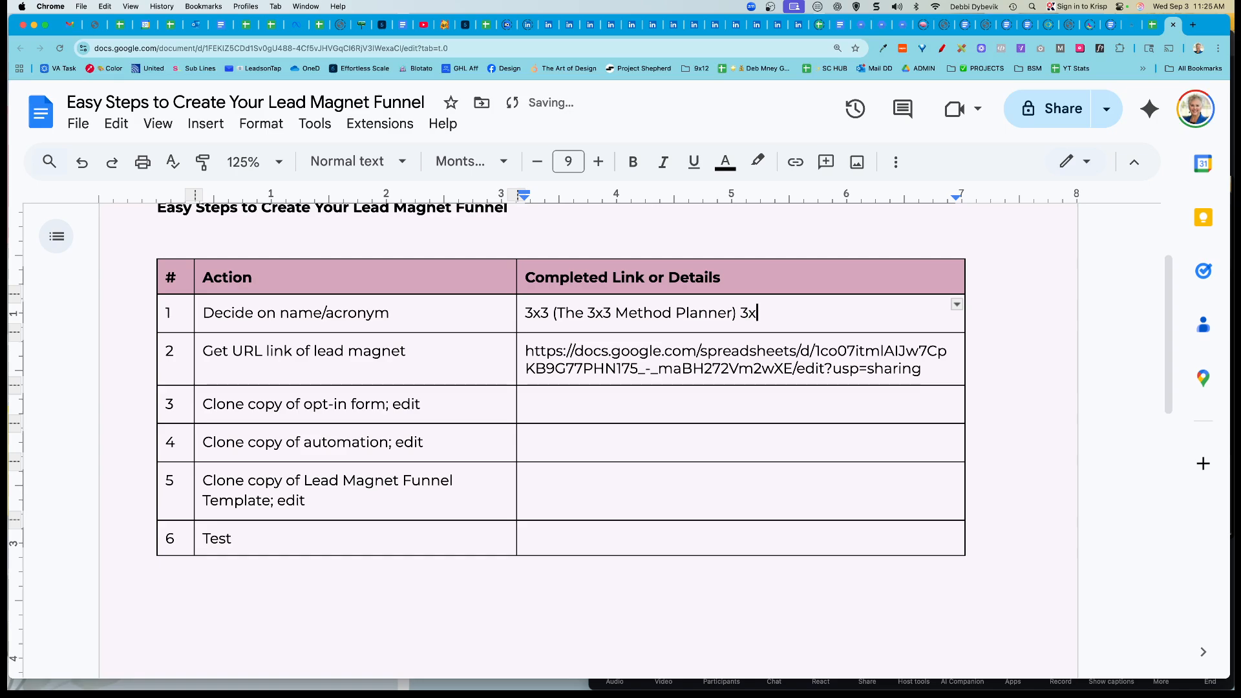
text(LP; 3x3op)
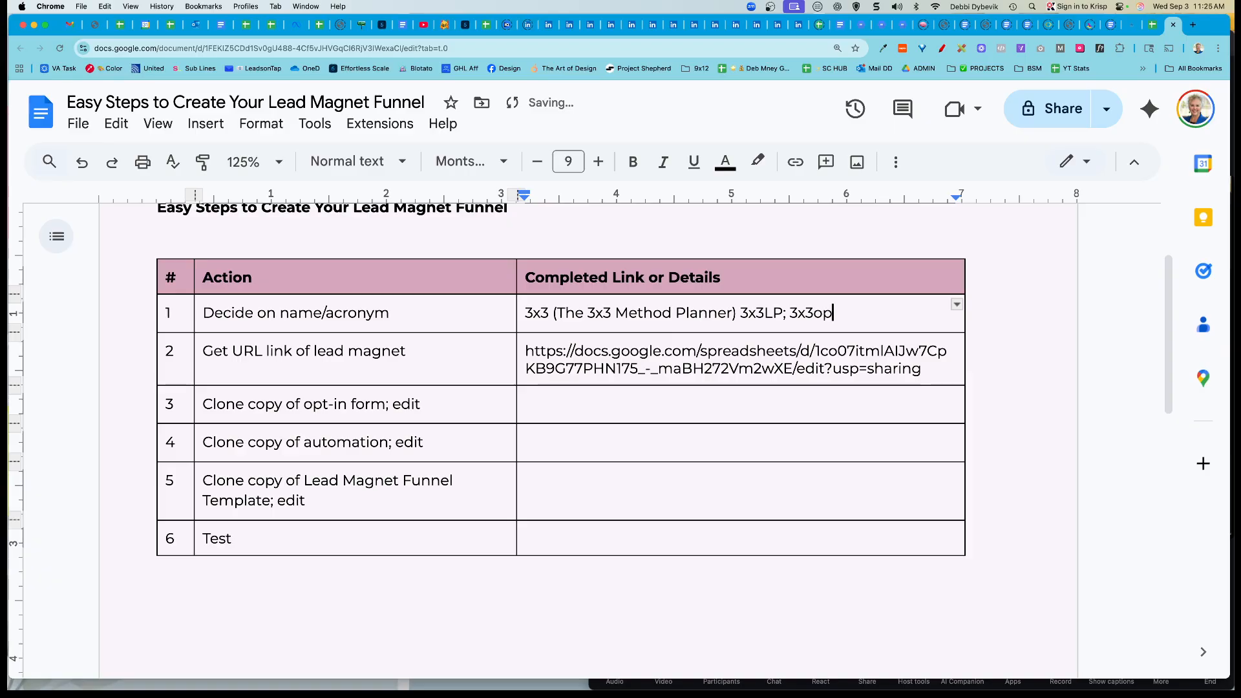
text(t; 3x3TY)
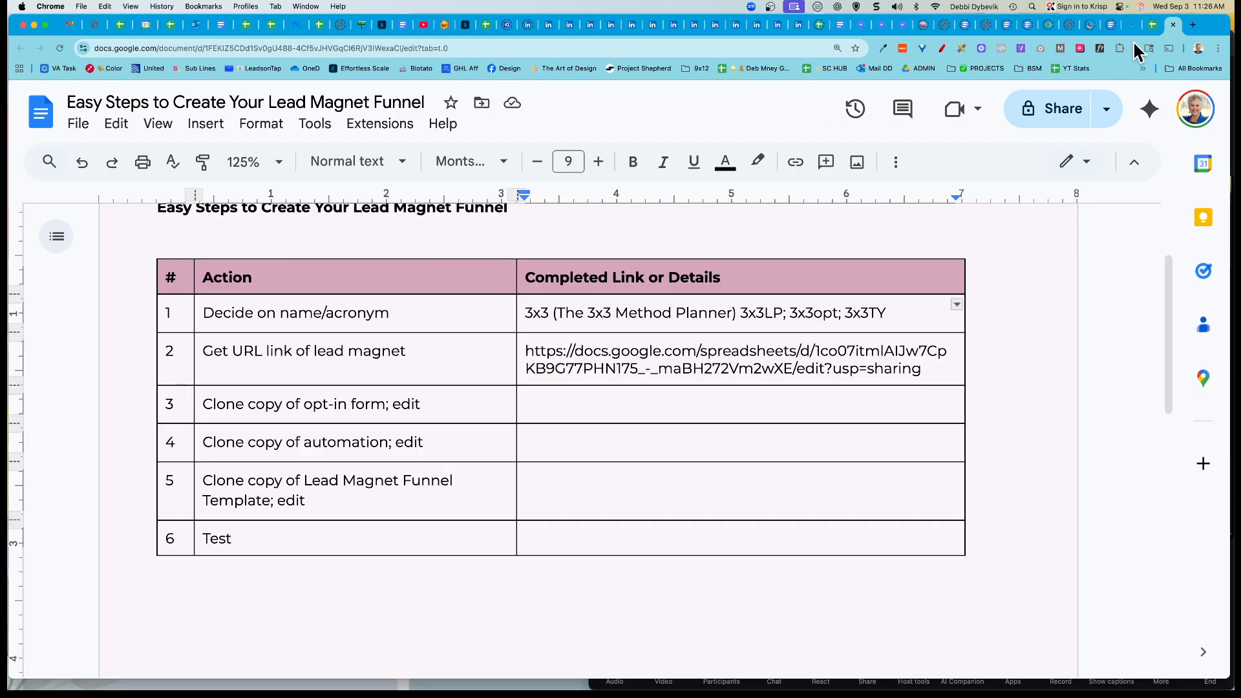
drag(205, 358, 435, 356)
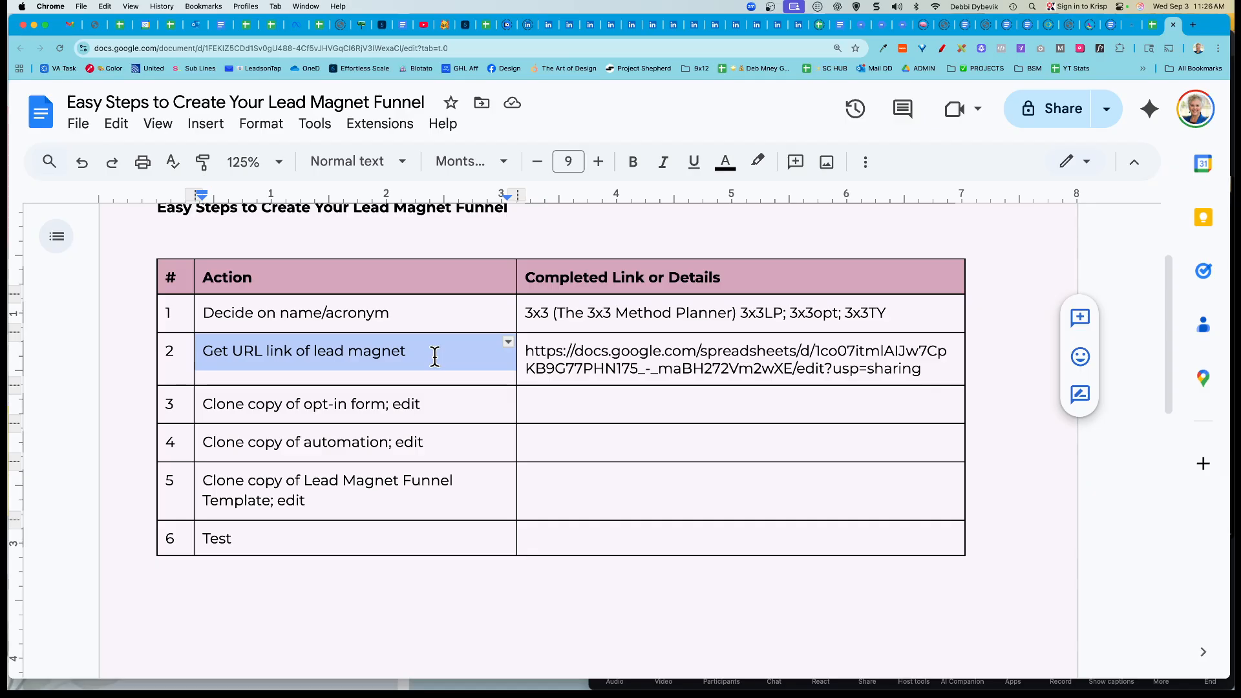
click(1153, 26)
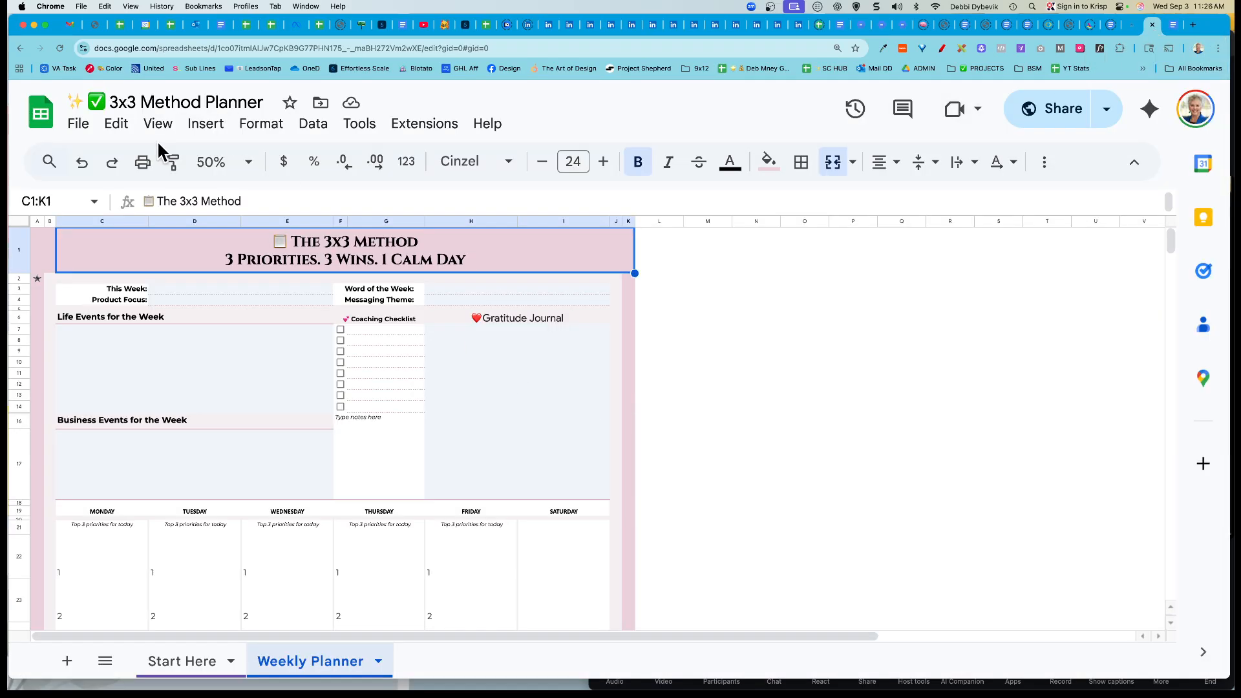
click(76, 129)
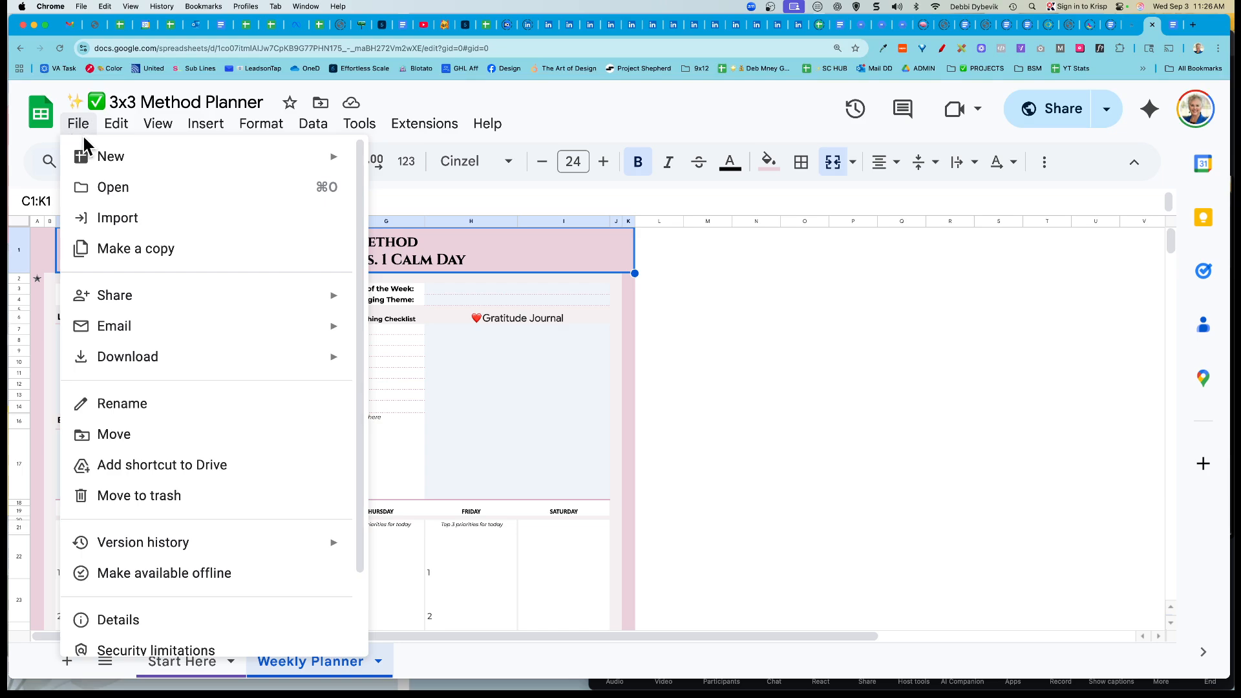
mouse_move(153, 309)
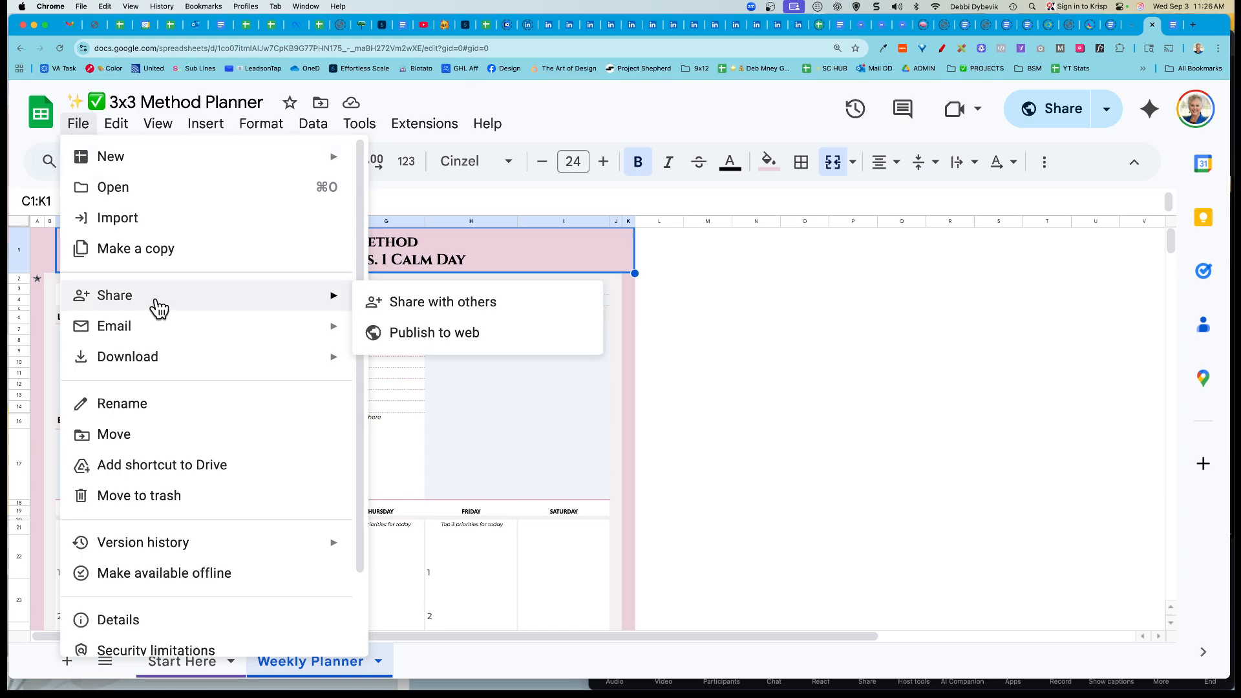
click(452, 304)
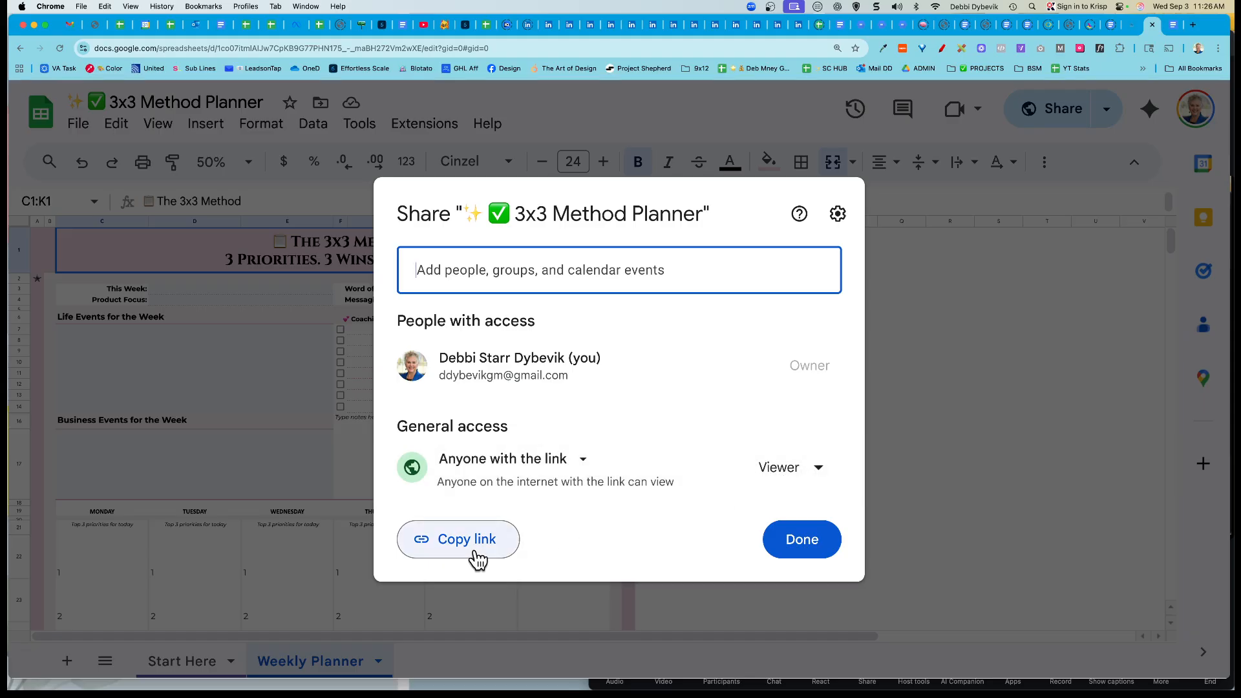
click(812, 553)
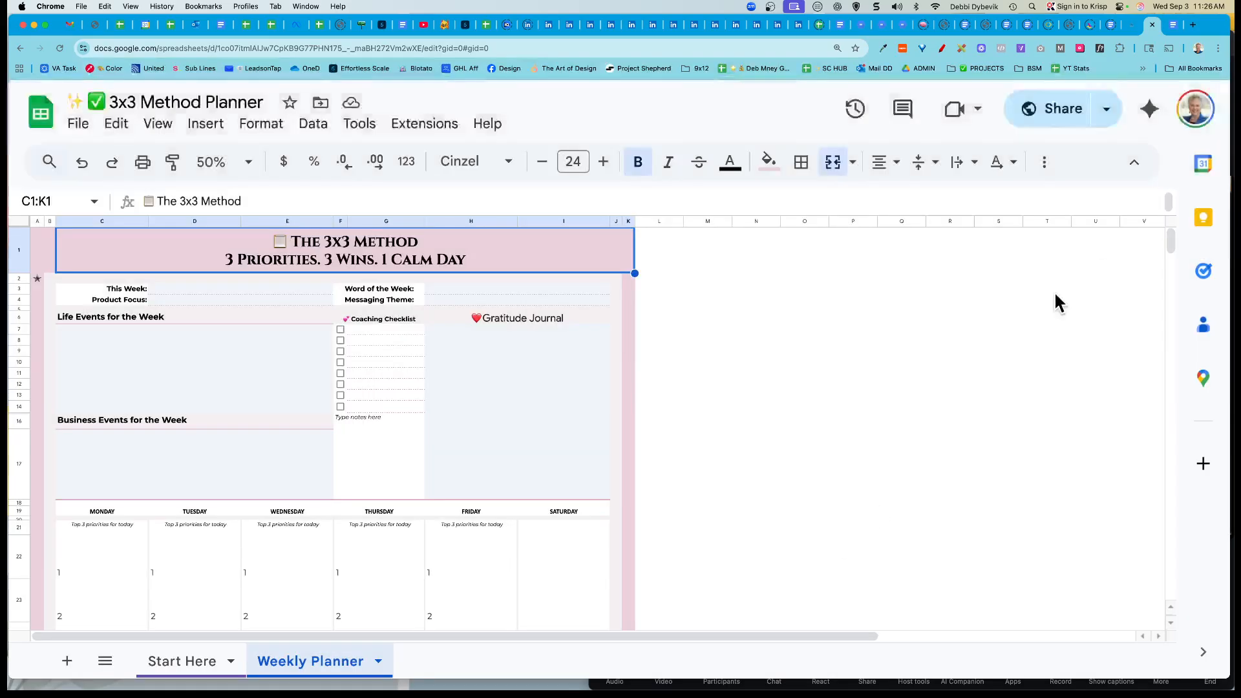
click(1173, 25)
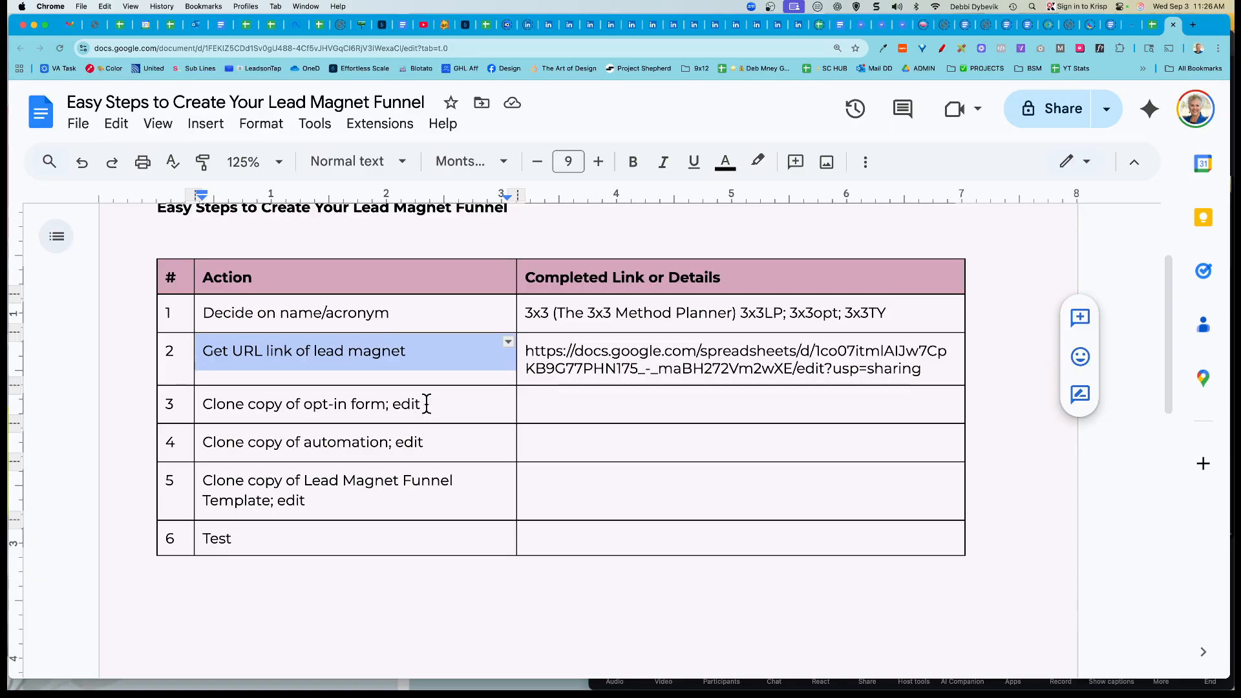
click(1133, 29)
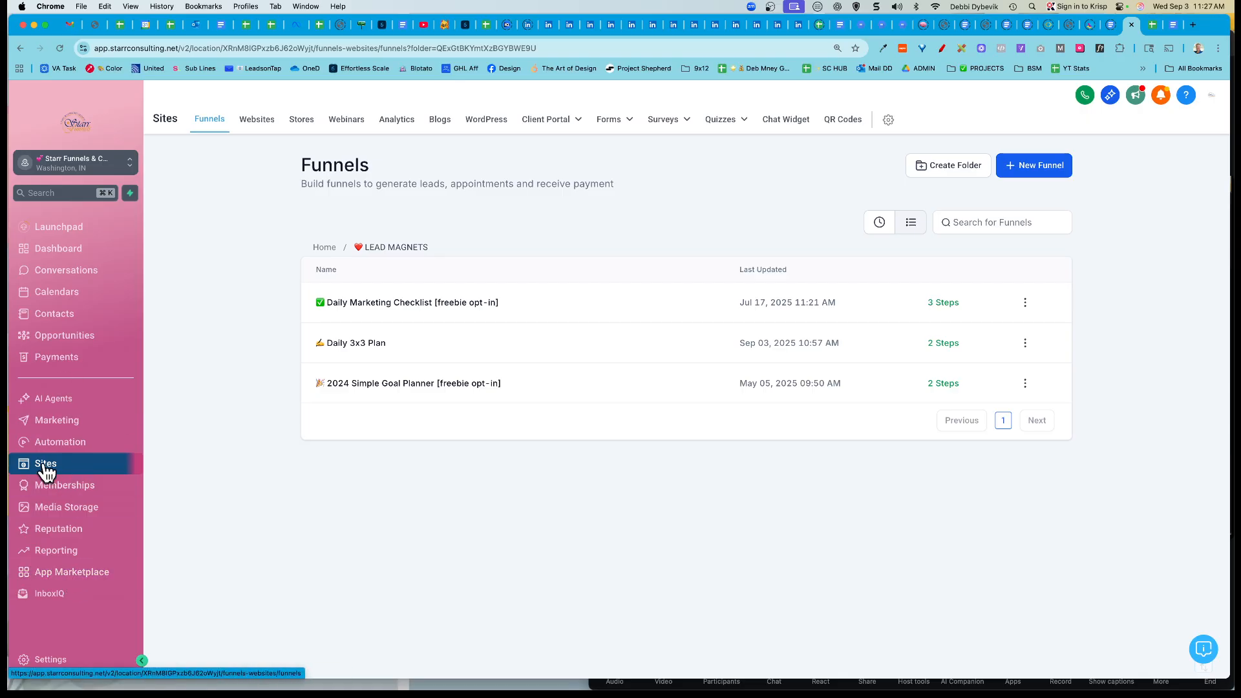
click(325, 248)
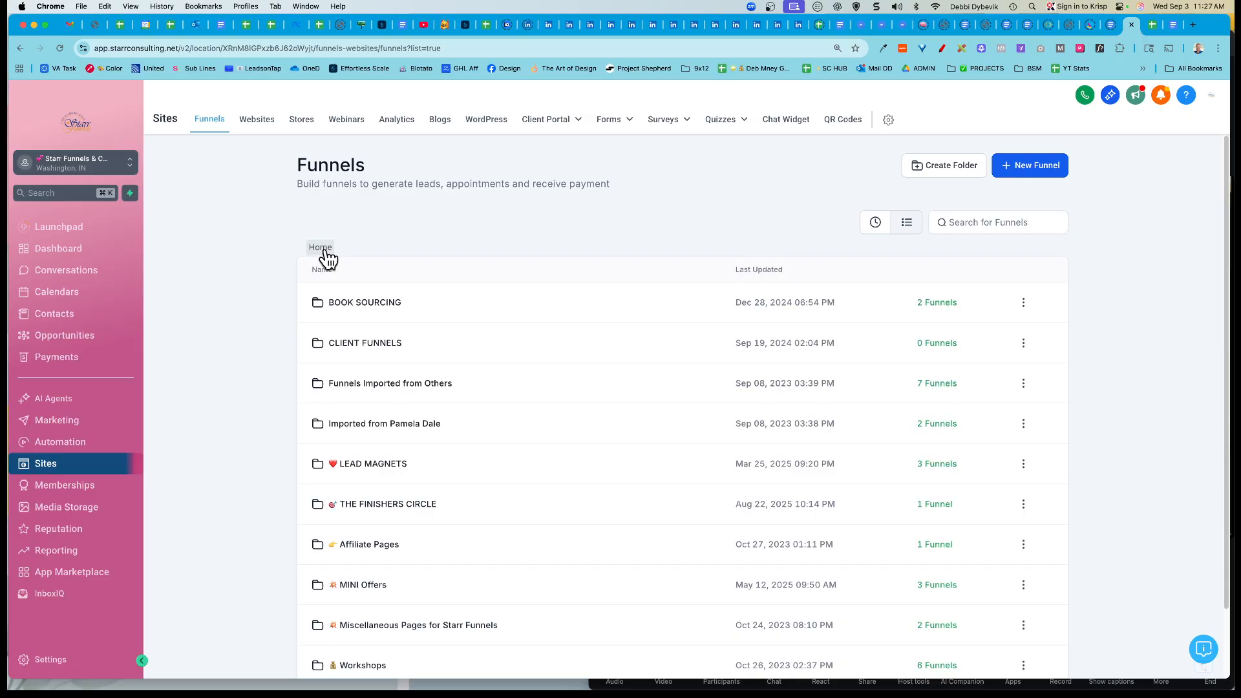
click(372, 474)
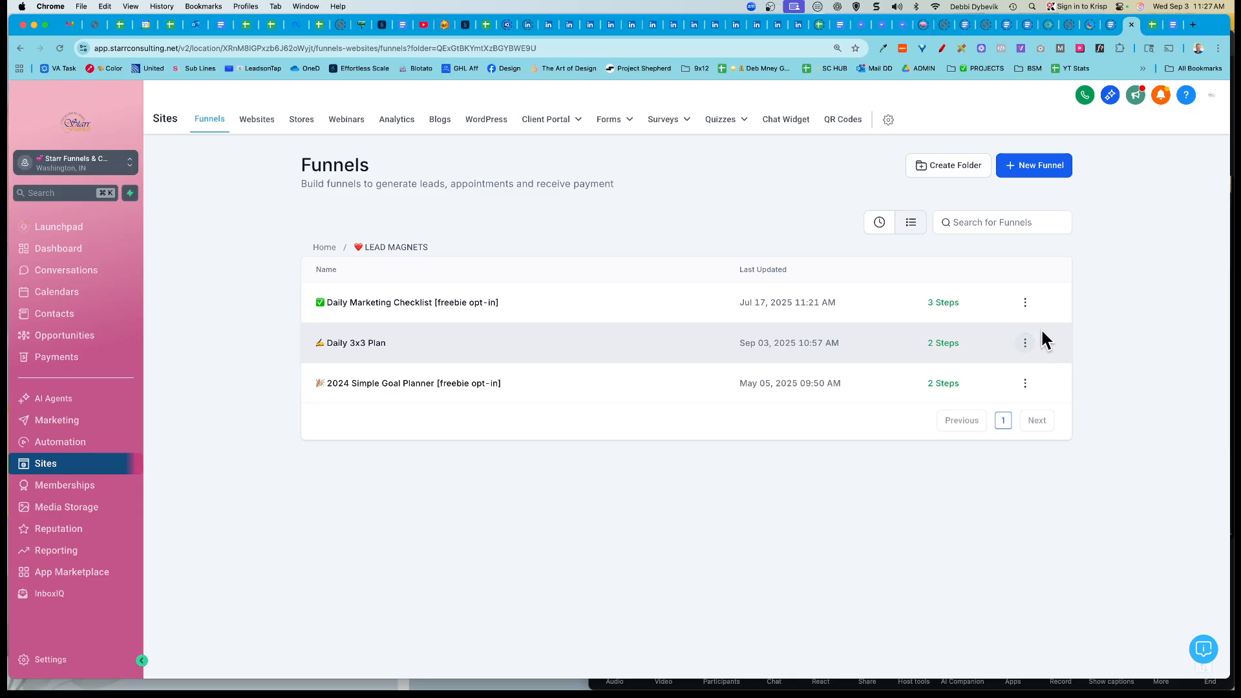
click(1026, 343)
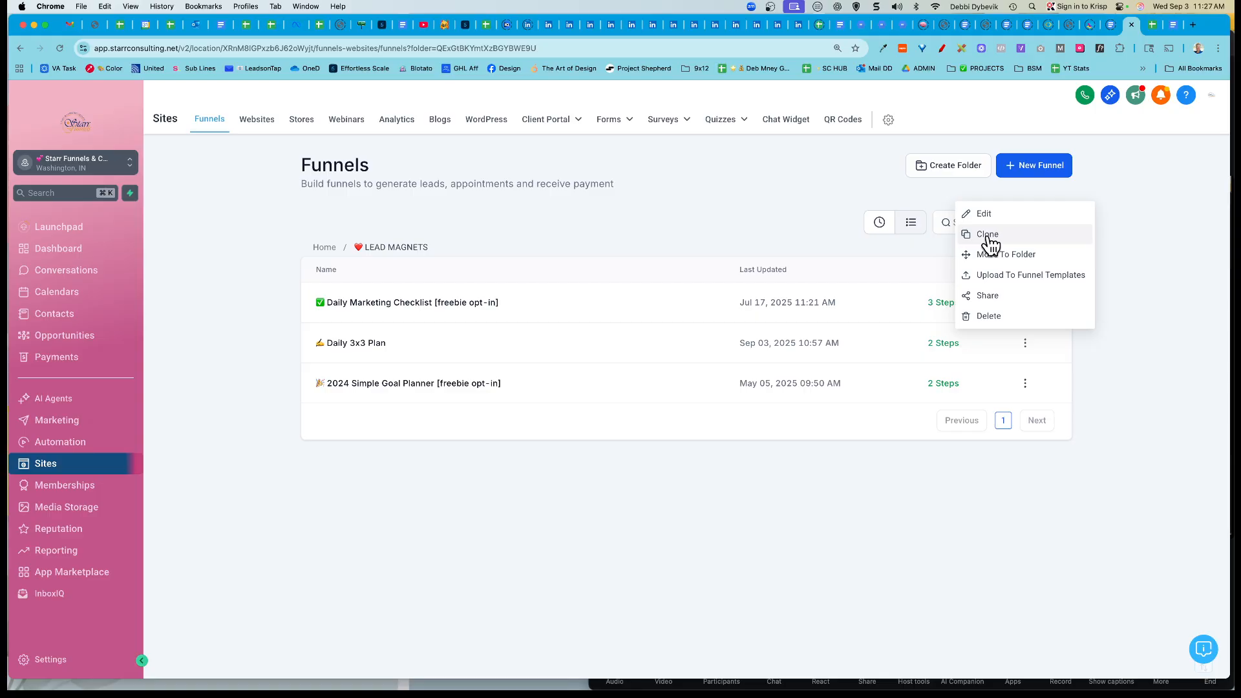
click(243, 418)
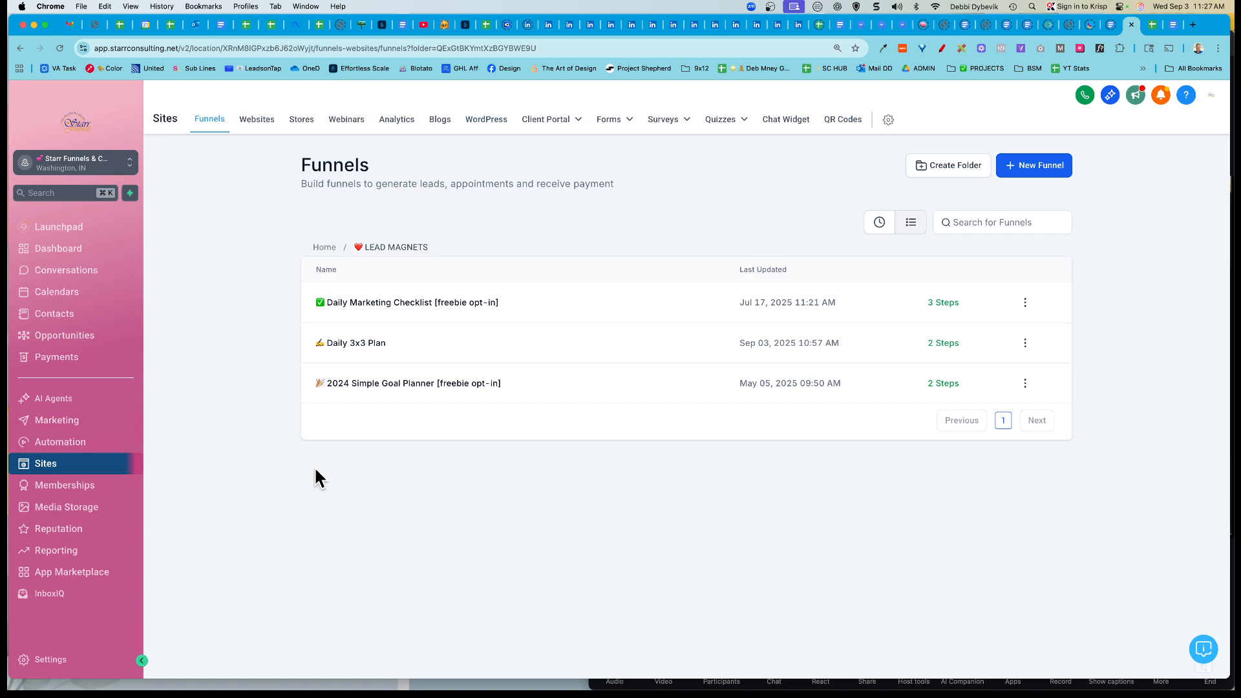
click(1173, 28)
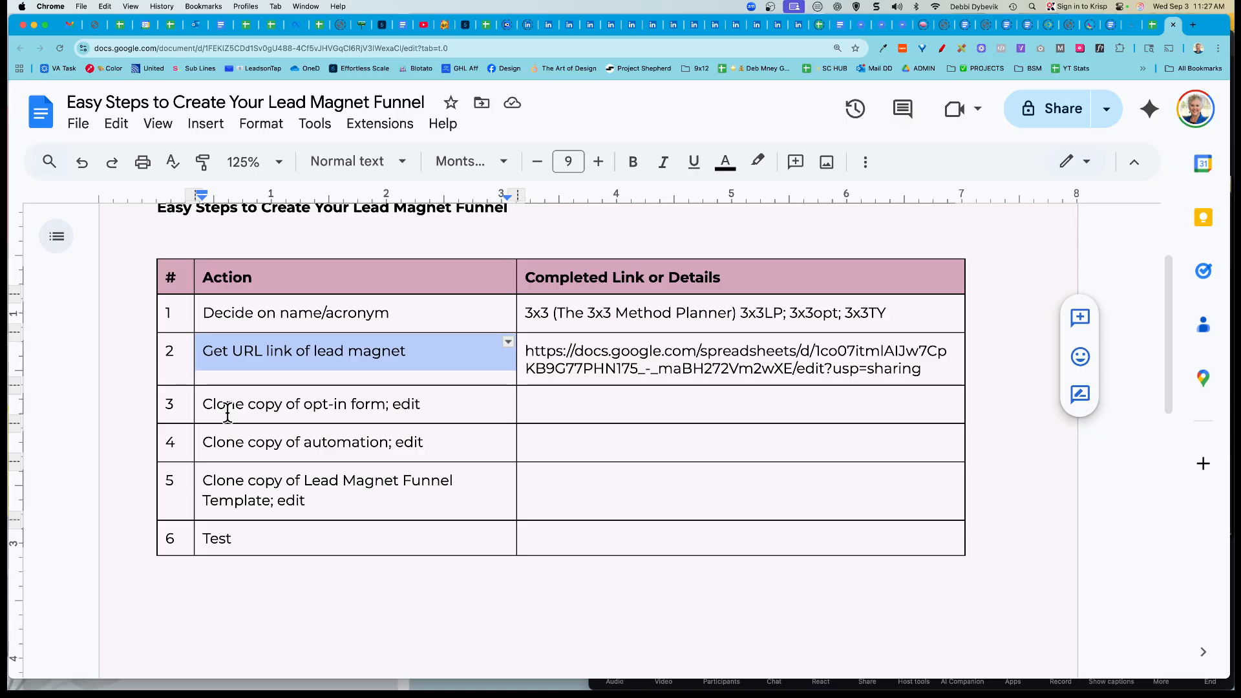
Step: Bold 'opt-in form', 'automation' and 'Lead Magnet Funnel' in steps 3–5, then go back to HighLevel
drag(307, 409, 386, 406)
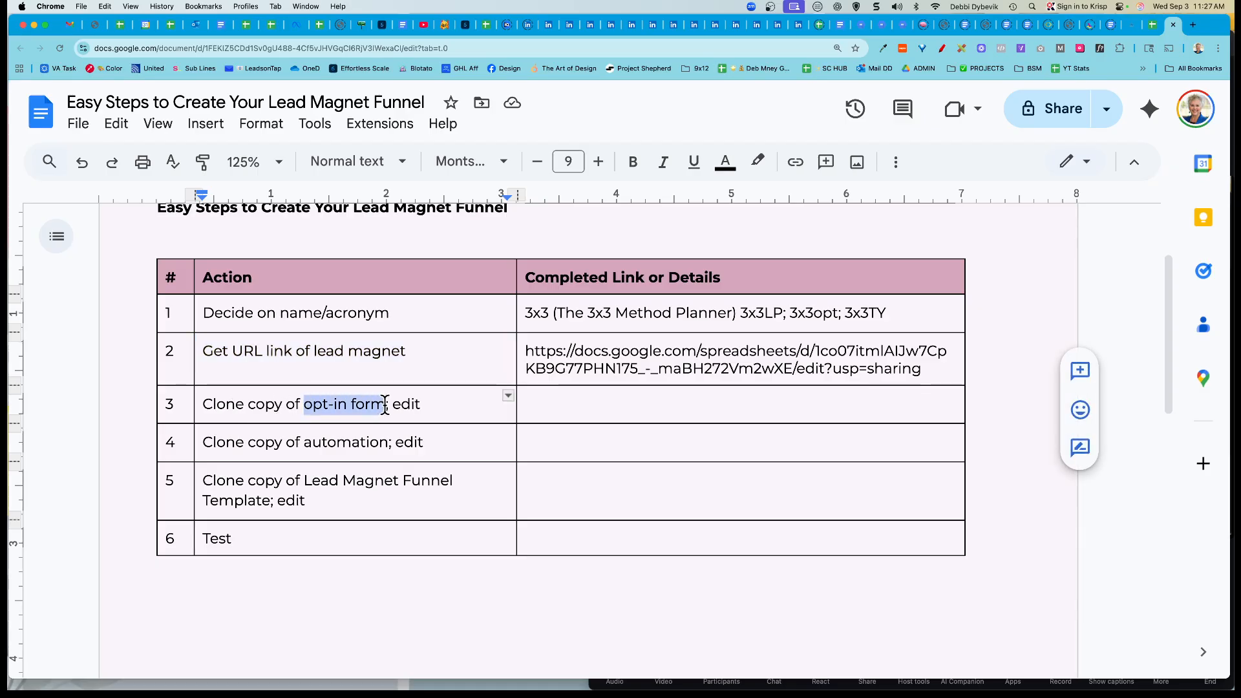
key(super+b)
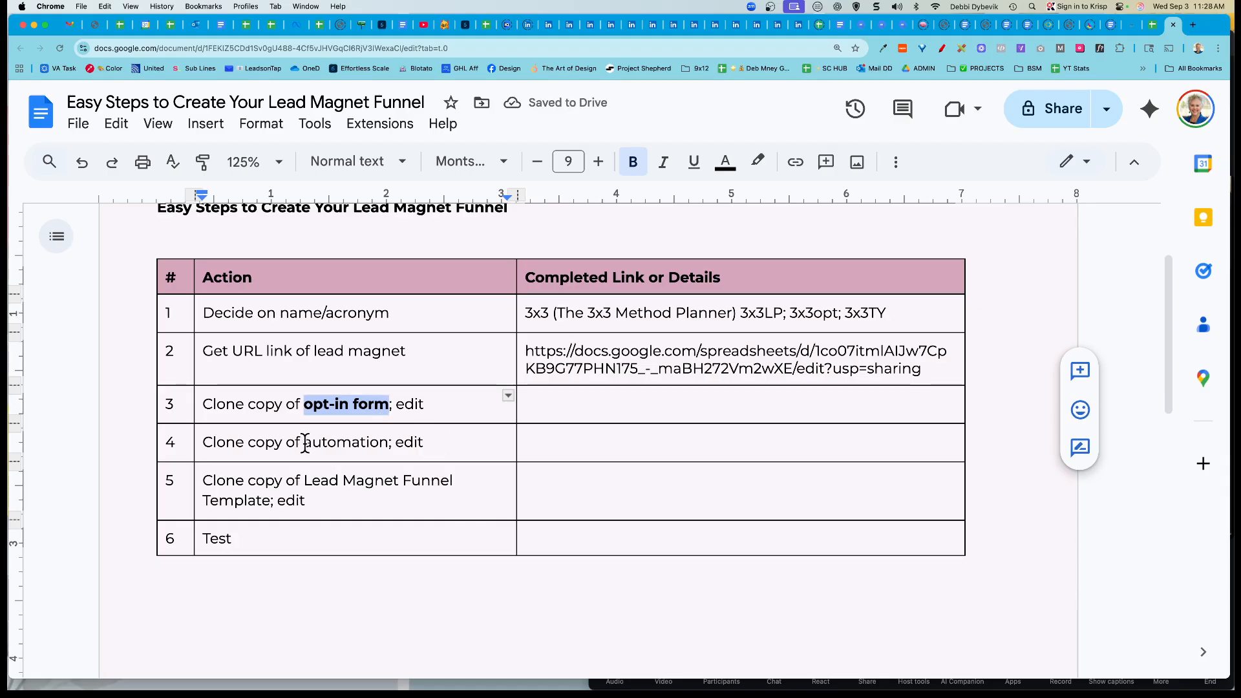
drag(304, 444, 389, 444)
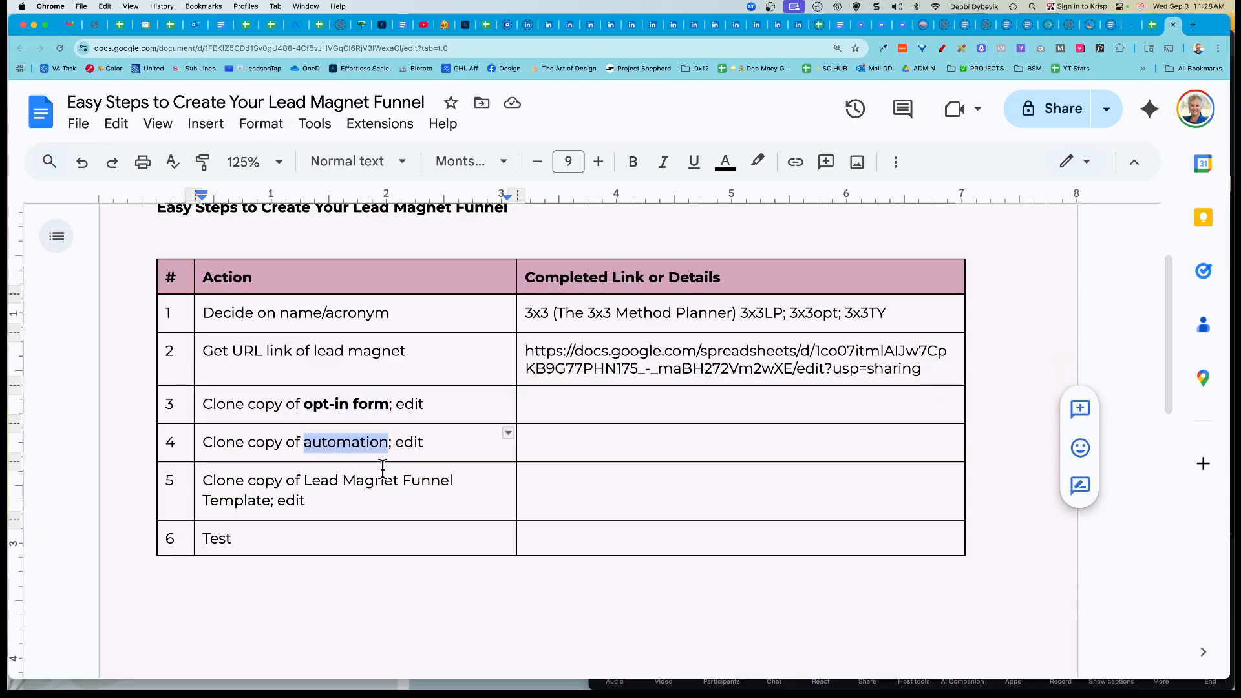
key(super+b)
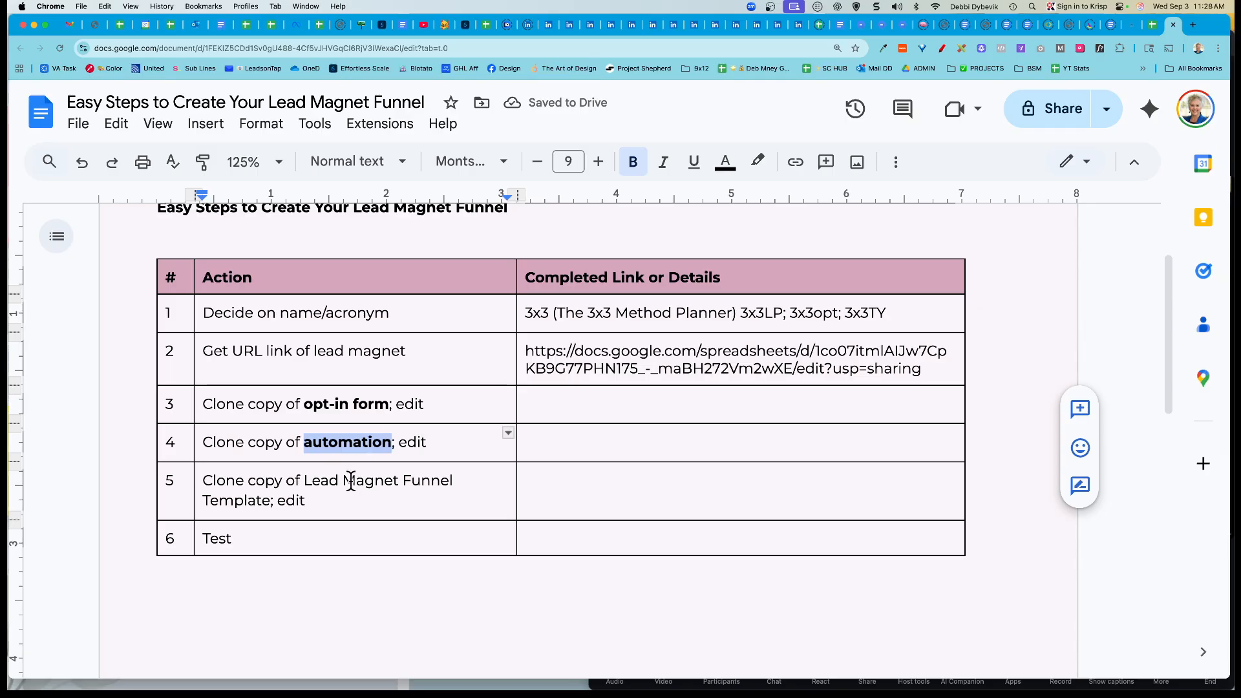
drag(304, 480, 453, 482)
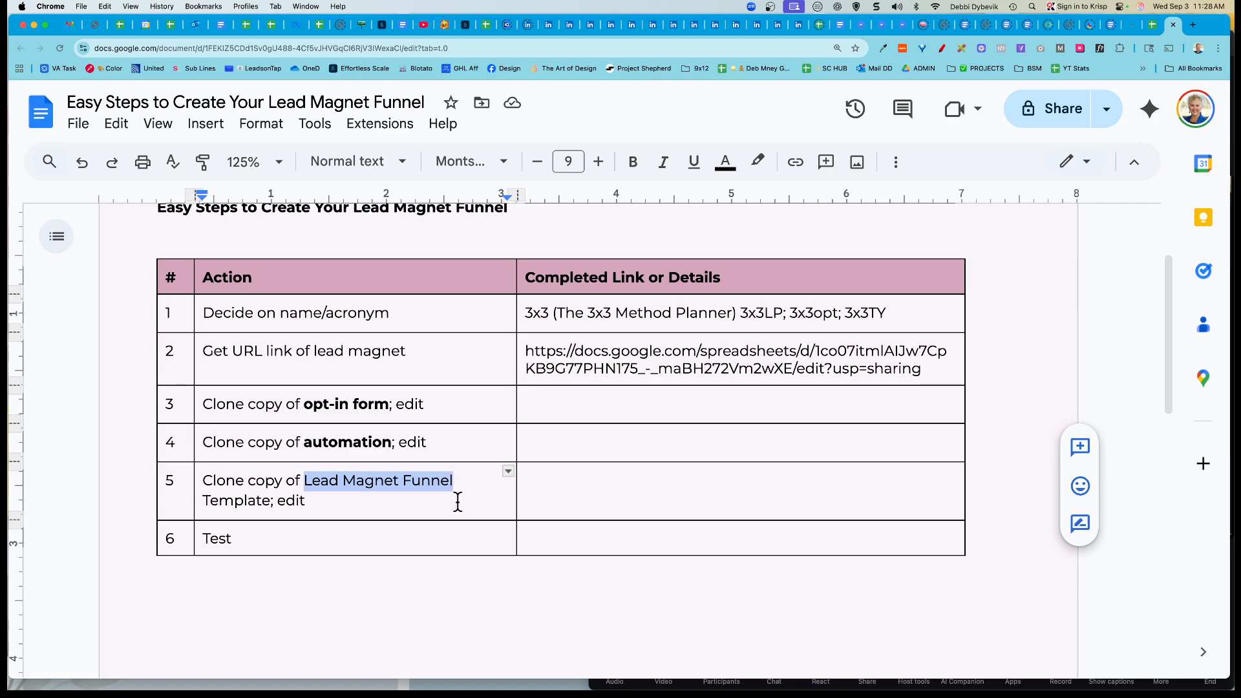
key(super+b)
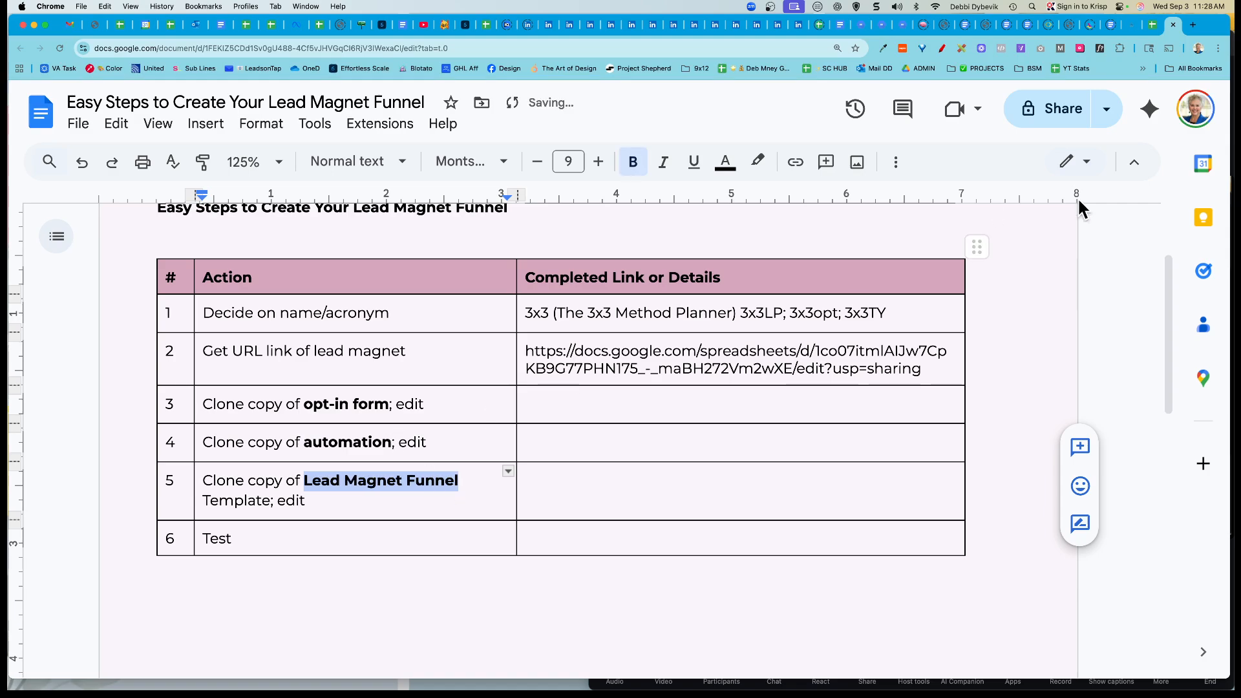
click(1132, 26)
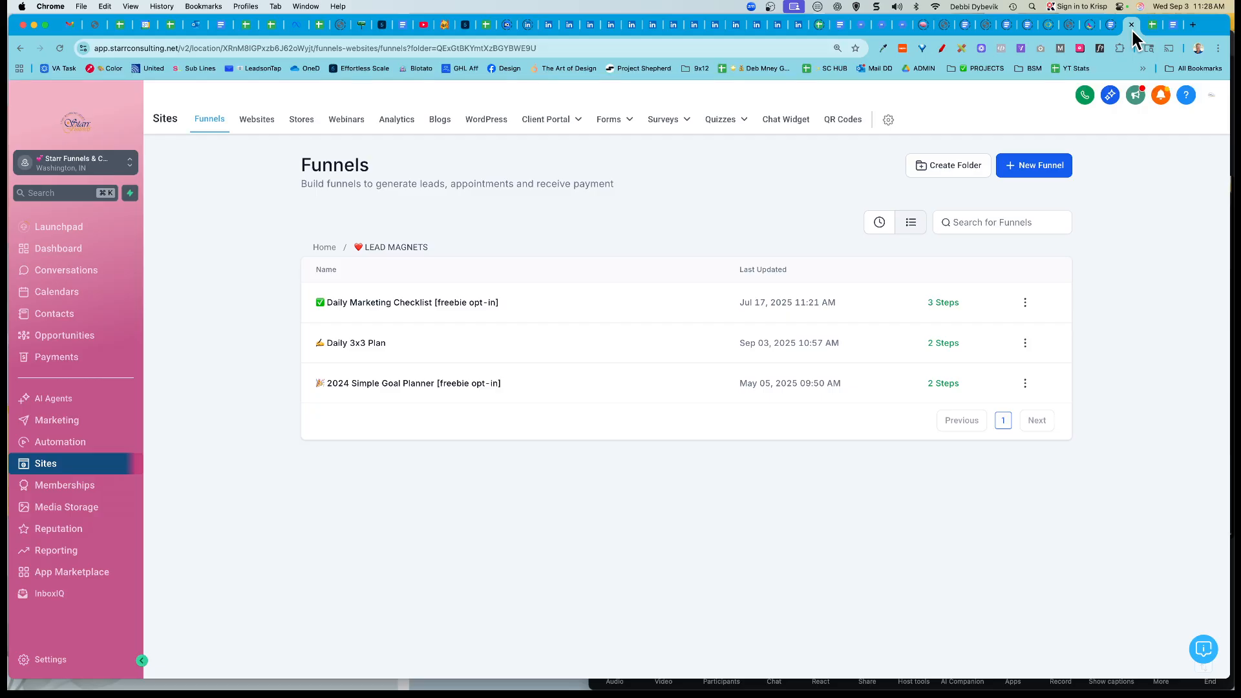
Step: Glance at the Automation workflow list, then return to the Sites top-level Funnels folder list
mouse_move(728, 120)
click(72, 451)
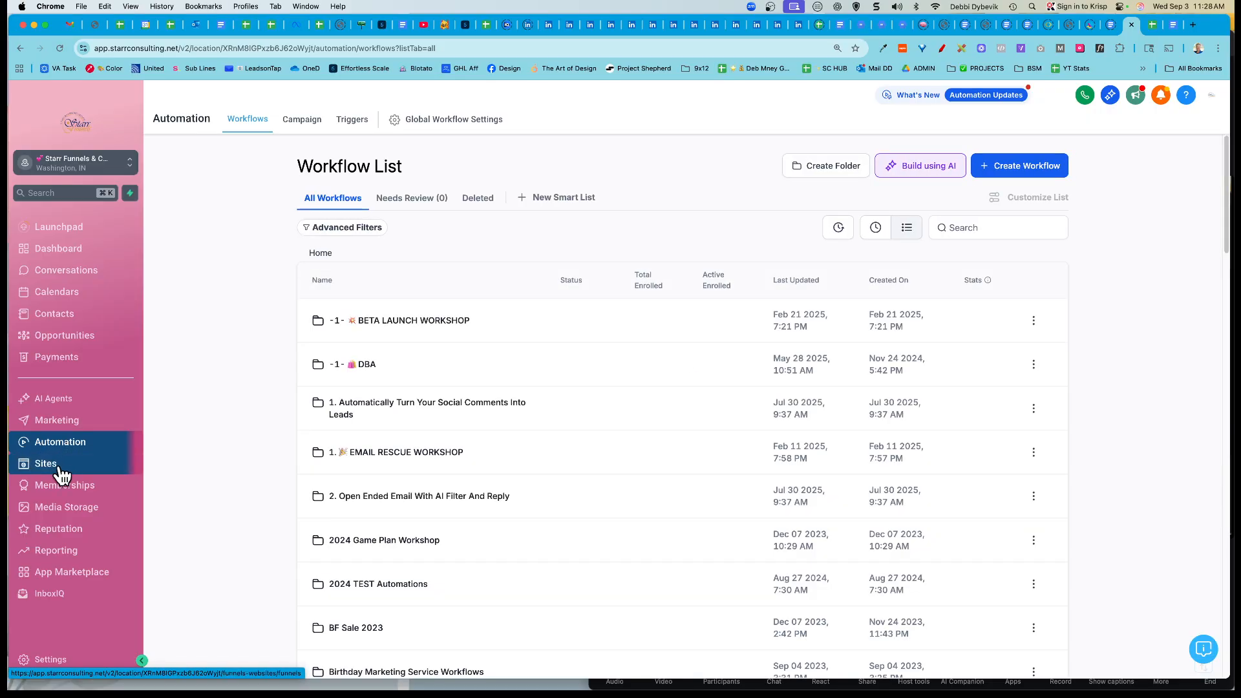
click(62, 475)
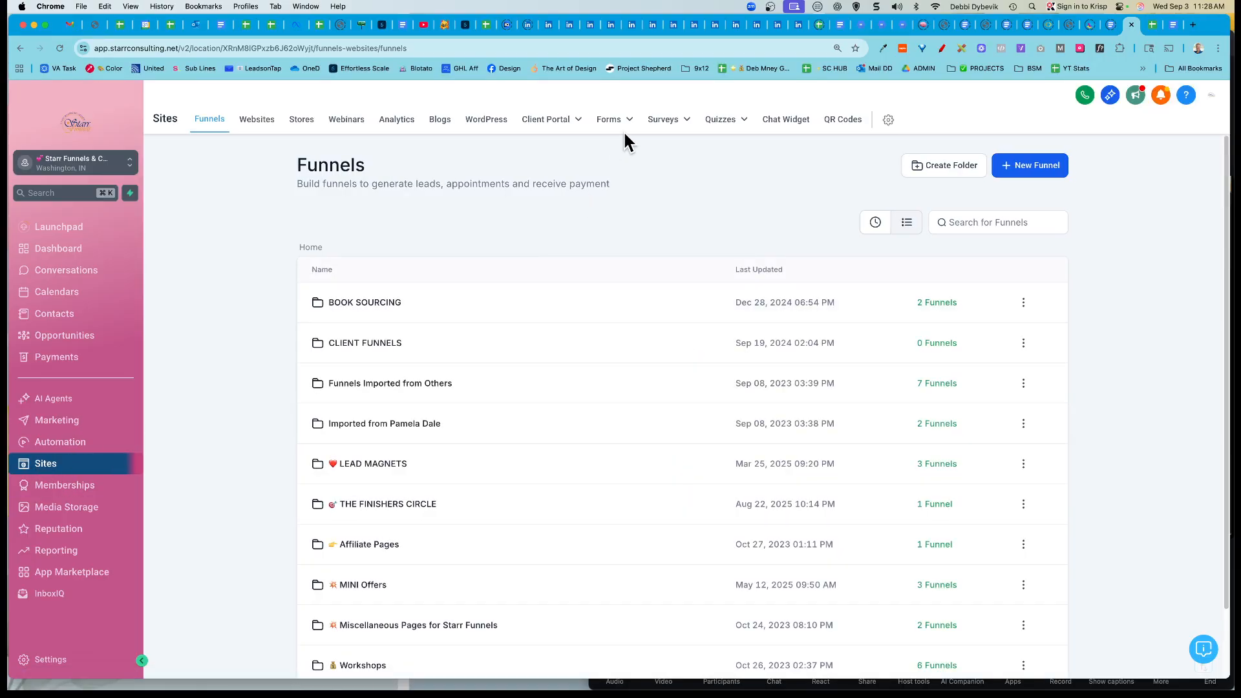
Step: Open the Forms Builder list and page through forms pages 2, 3, 4 and 5, then back to 1
mouse_move(623, 129)
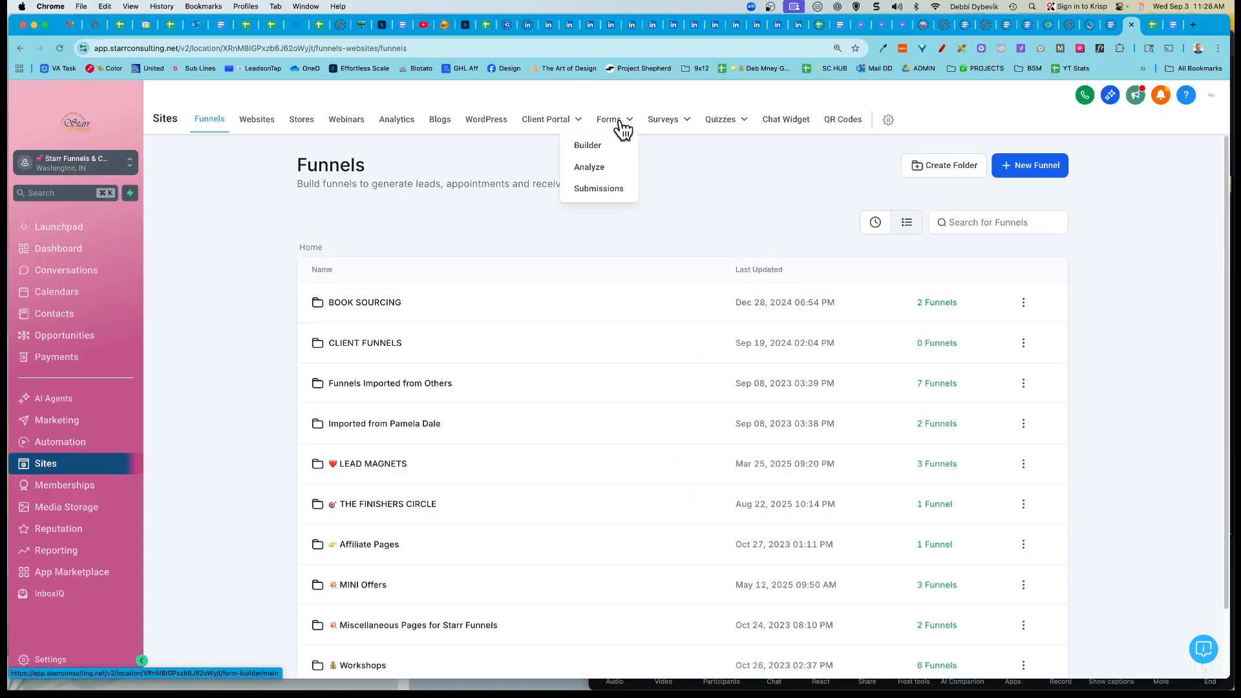
click(595, 150)
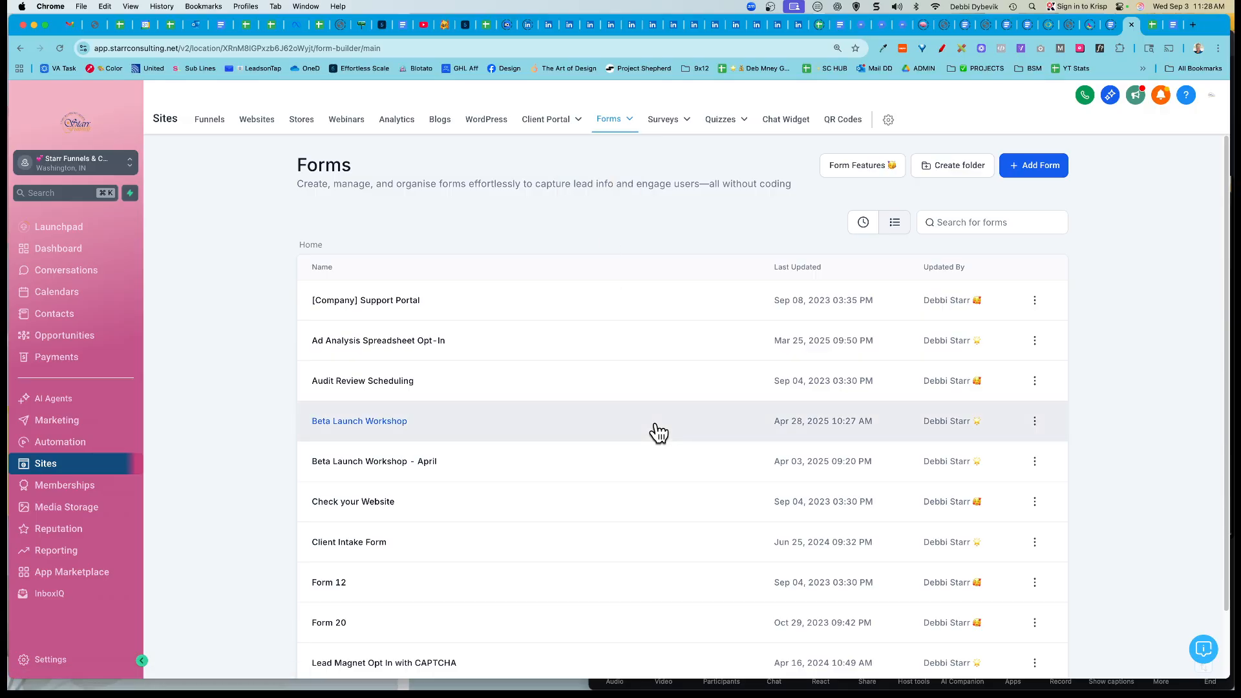
scroll(640, 428, down, 2)
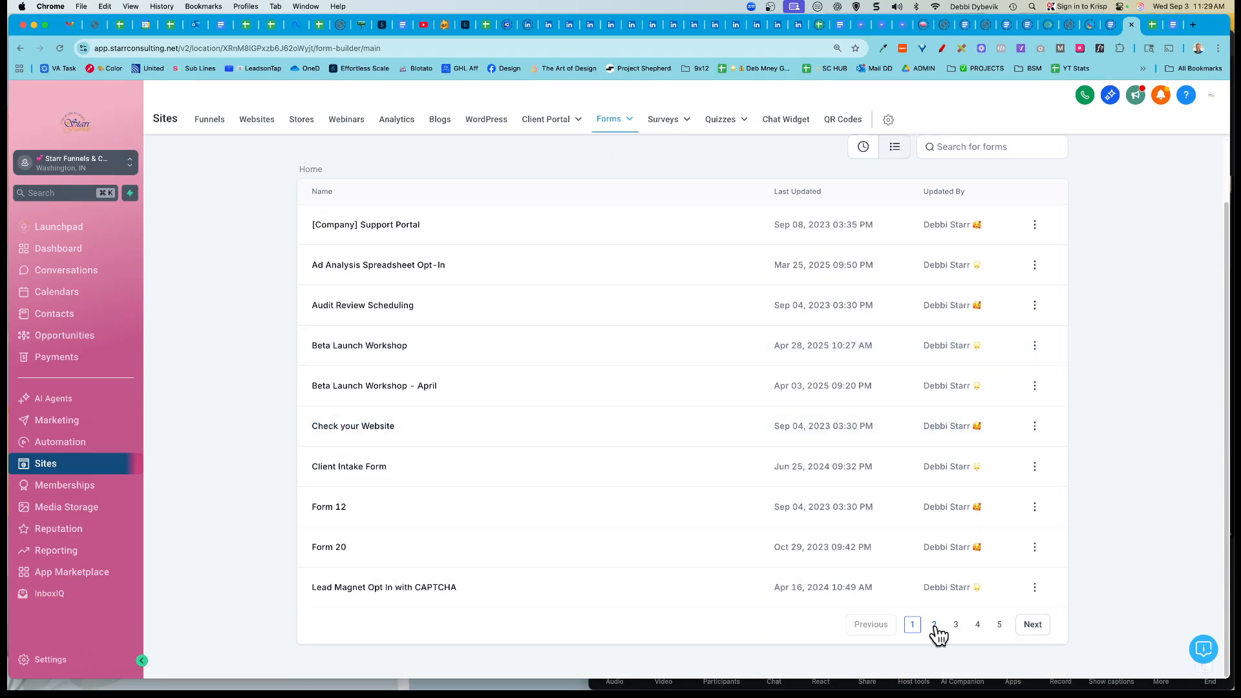
click(934, 624)
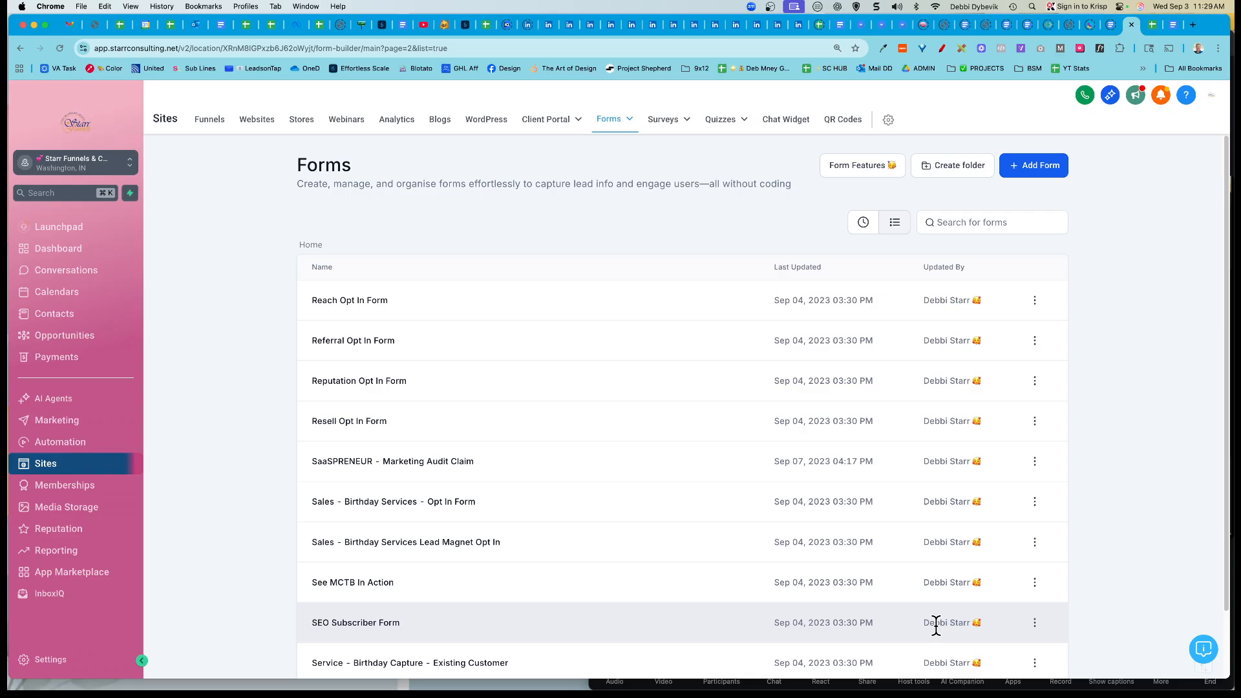
scroll(673, 545, down, 2)
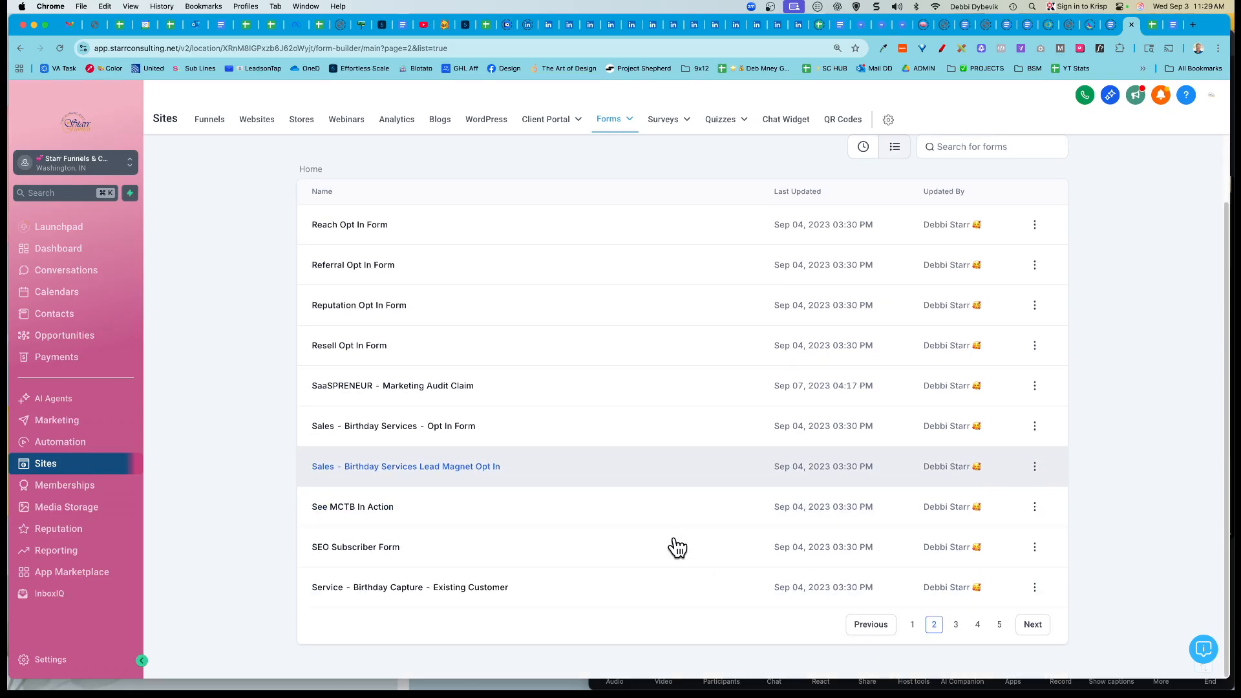
click(956, 625)
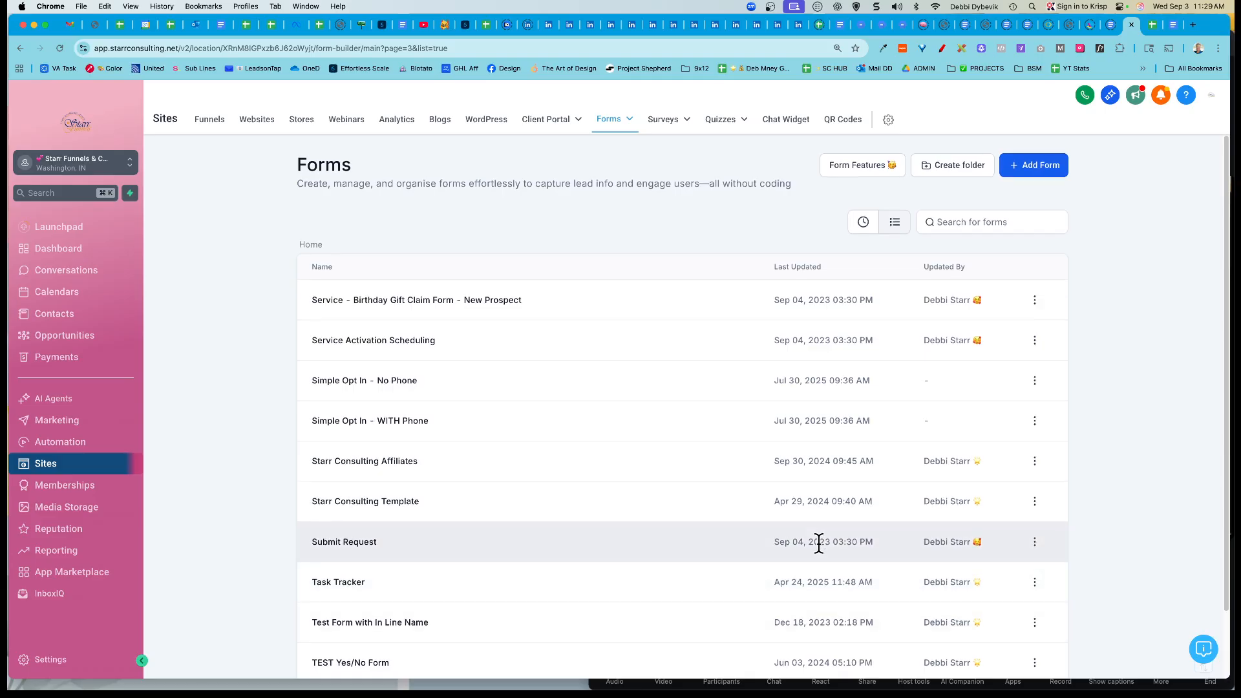
scroll(817, 545, down, 2)
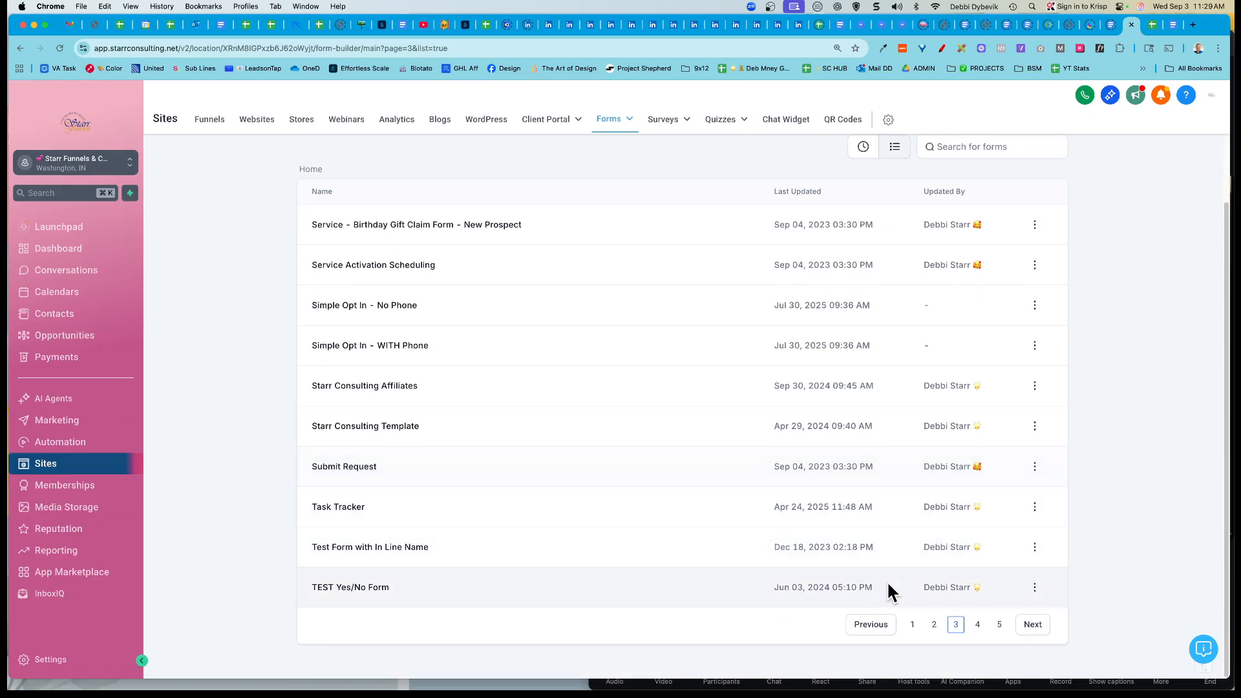
click(977, 626)
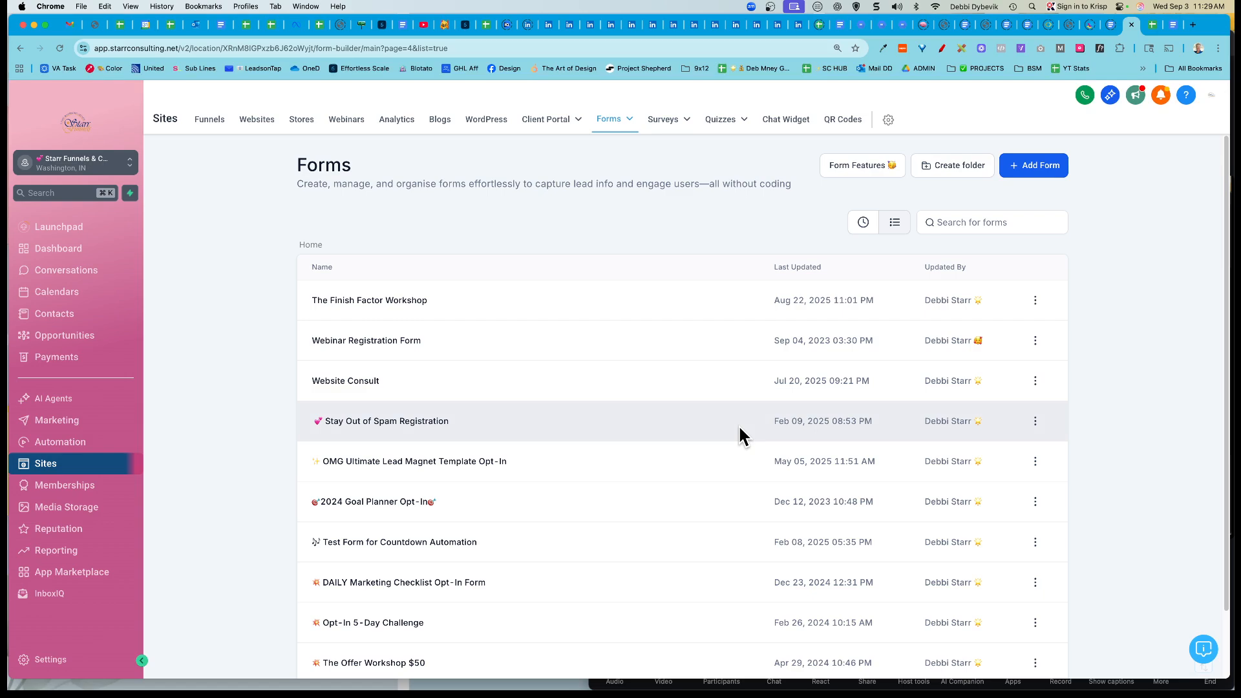
scroll(706, 467, down, 3)
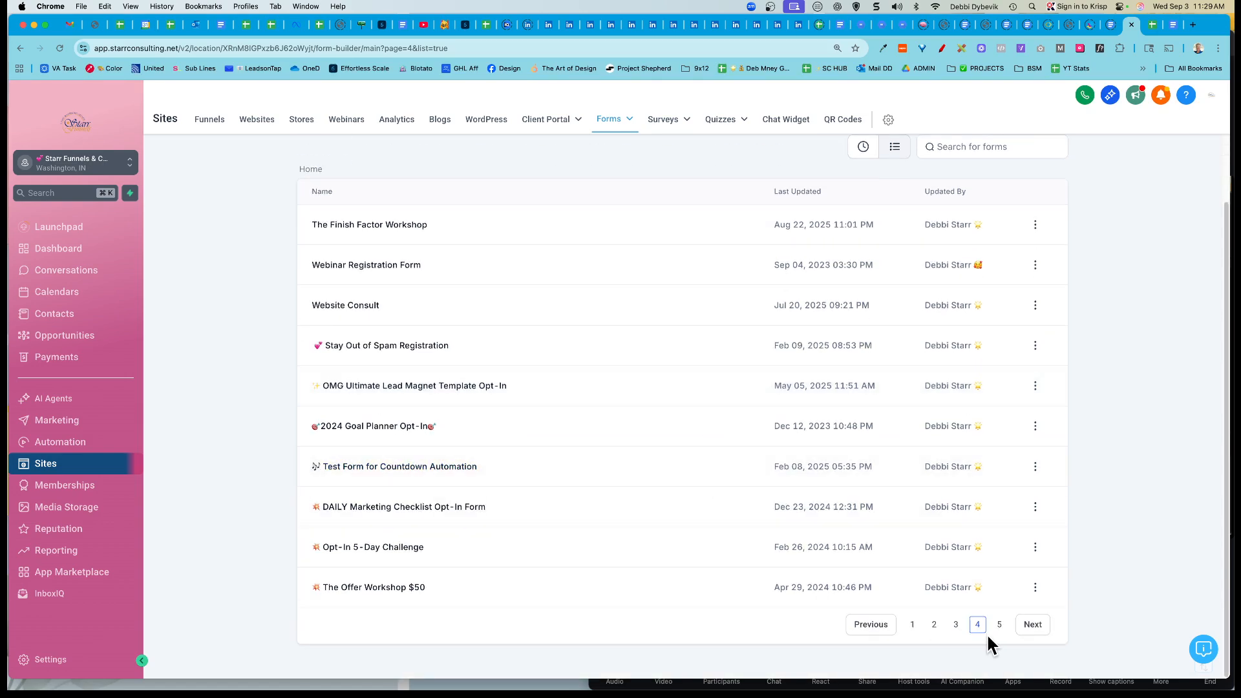
click(1000, 627)
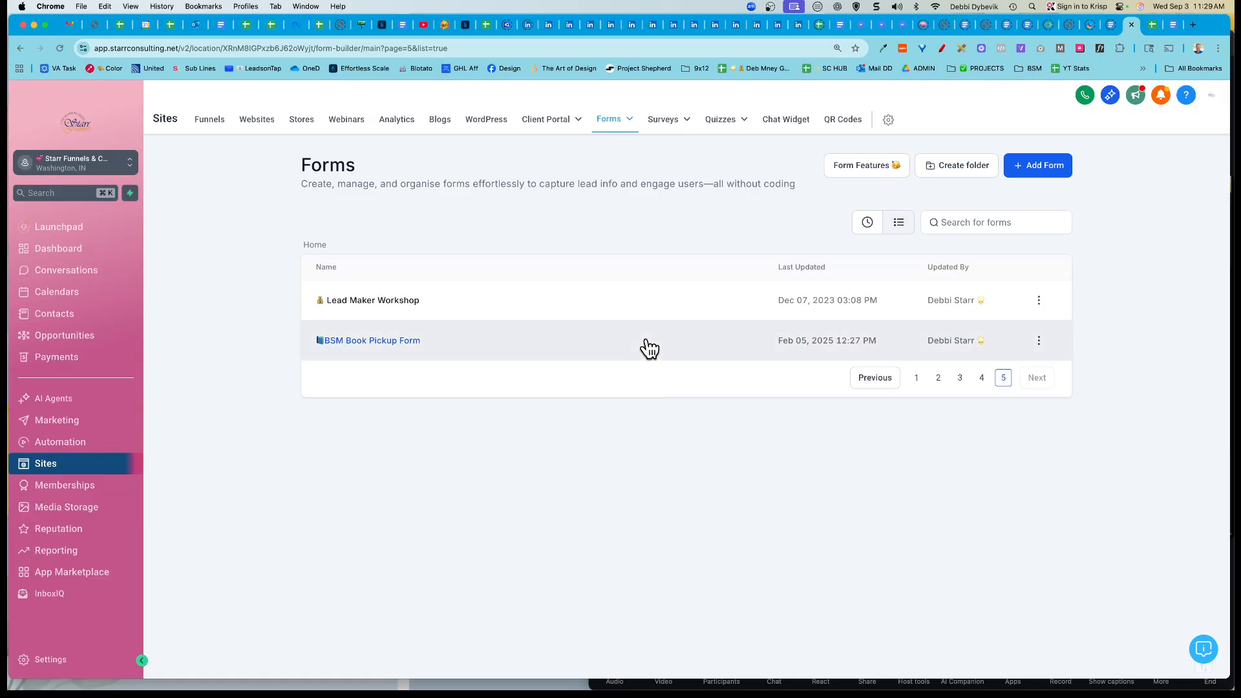
click(916, 378)
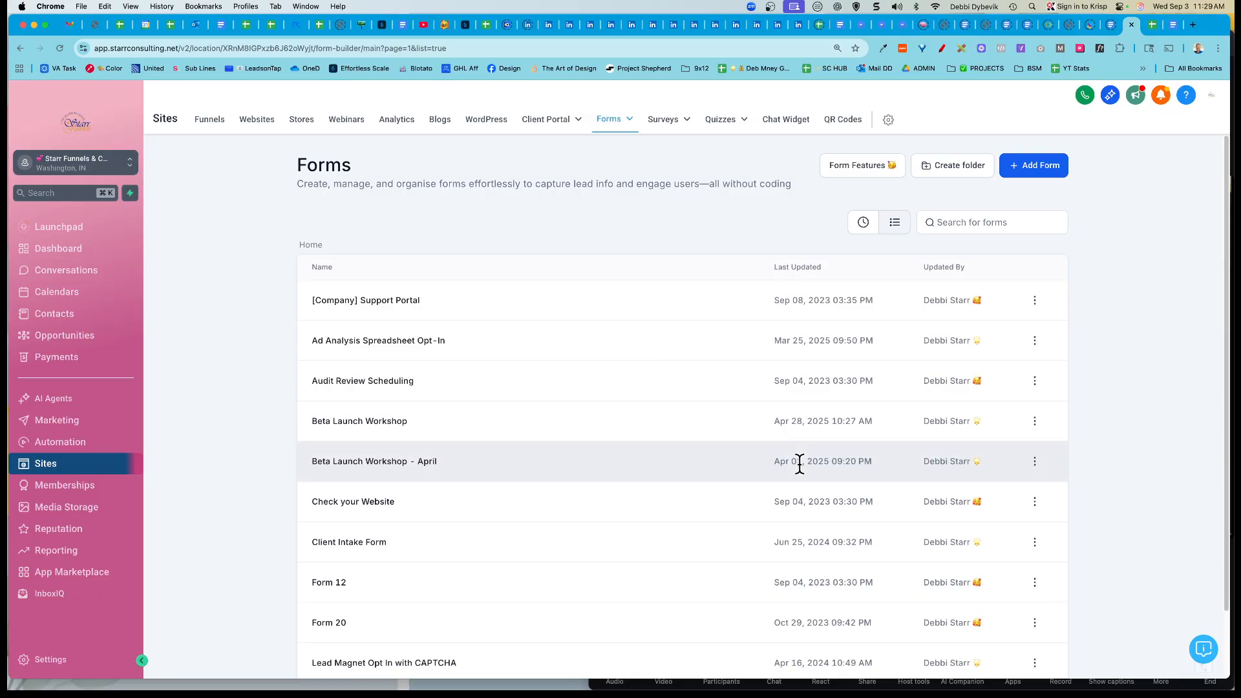
Step: Create a blank form from scratch and retitle it from Form 42 to OPT-IN TEMPLATE
click(1034, 170)
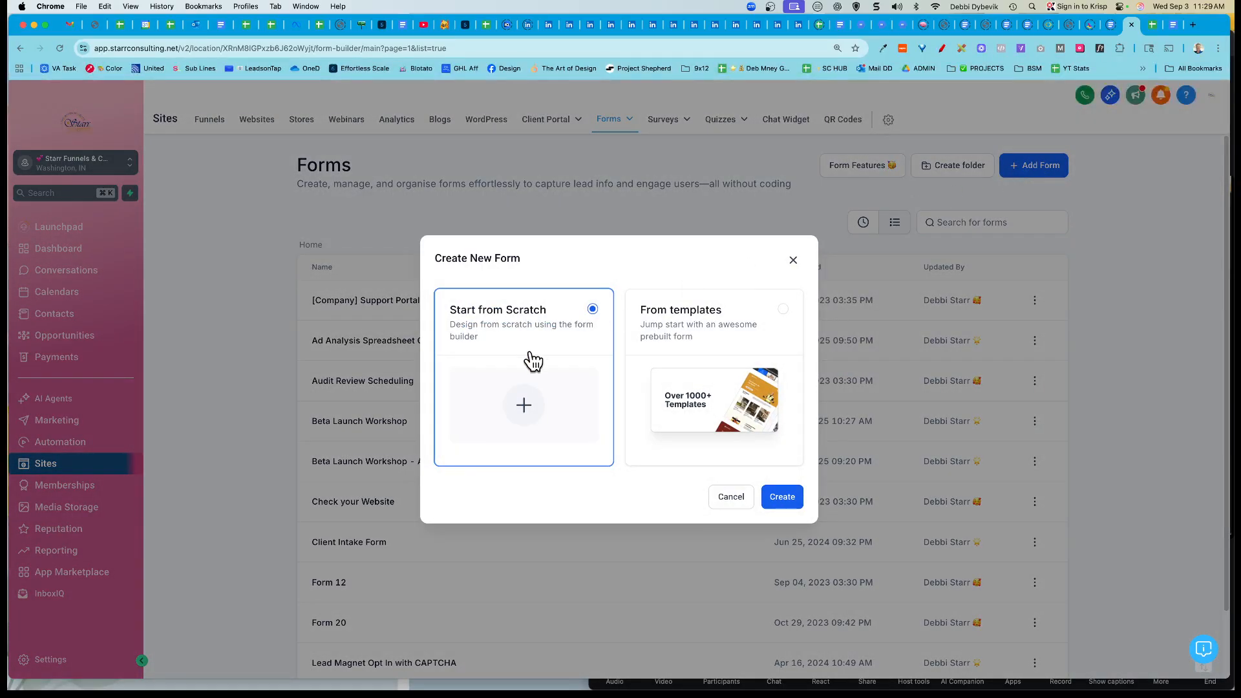
click(781, 497)
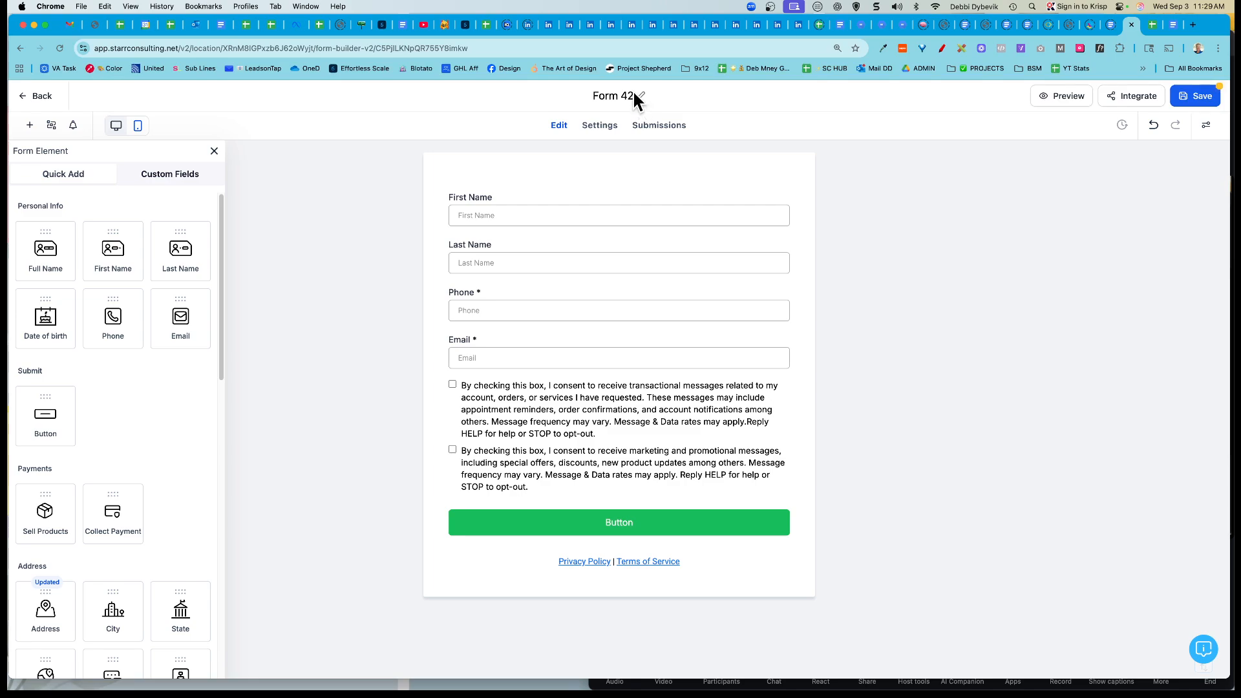
click(633, 94)
text(OPT-IN TEMPLATE)
Step: Delete the Phone and Last Name fields, leaving First Name and Email above the consent checkboxes
click(775, 305)
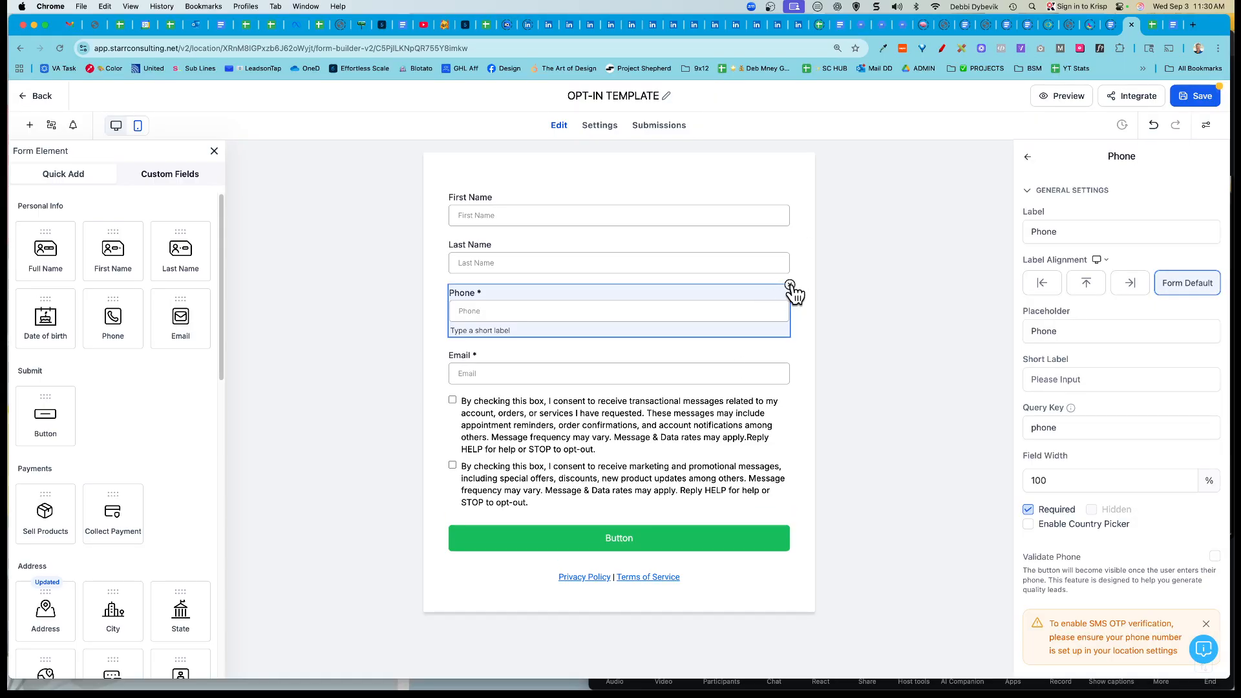
click(789, 285)
click(733, 251)
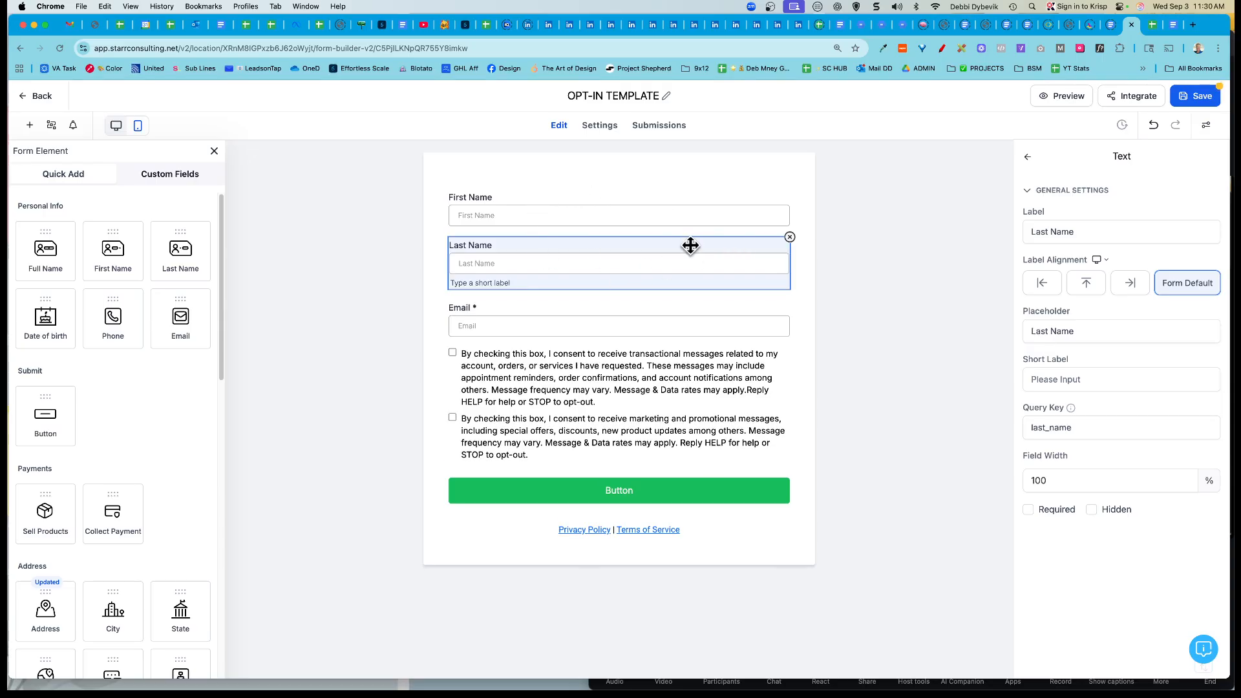
click(790, 237)
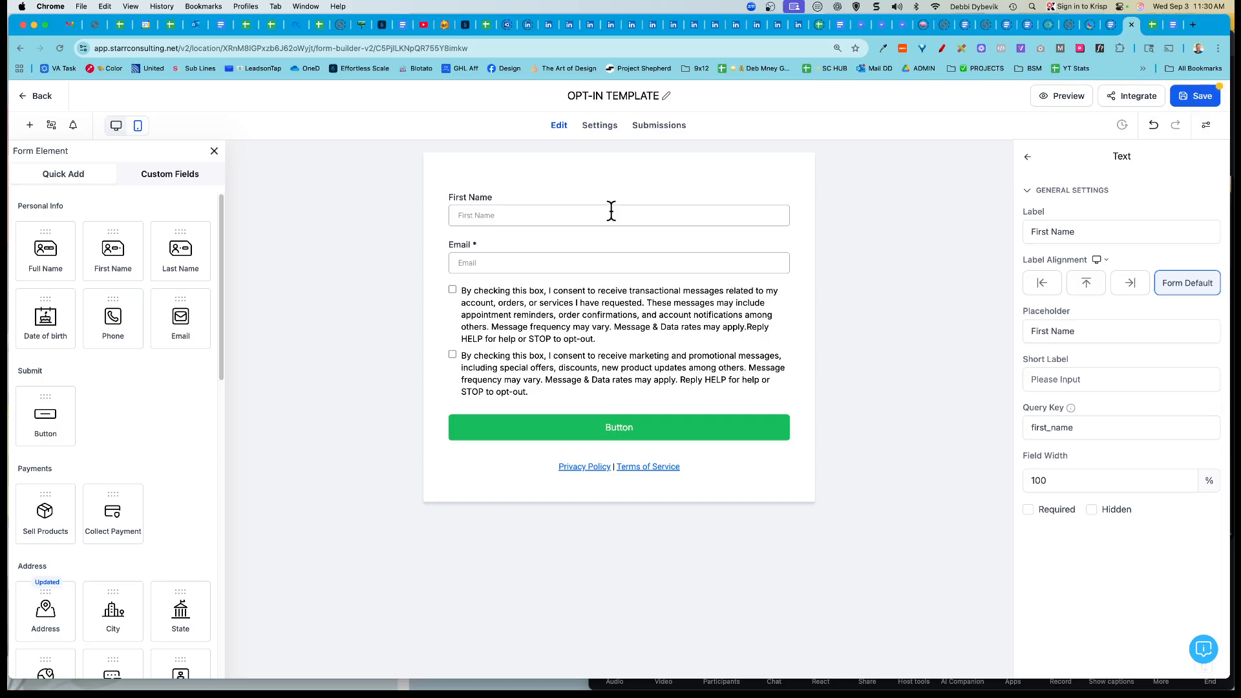
click(698, 207)
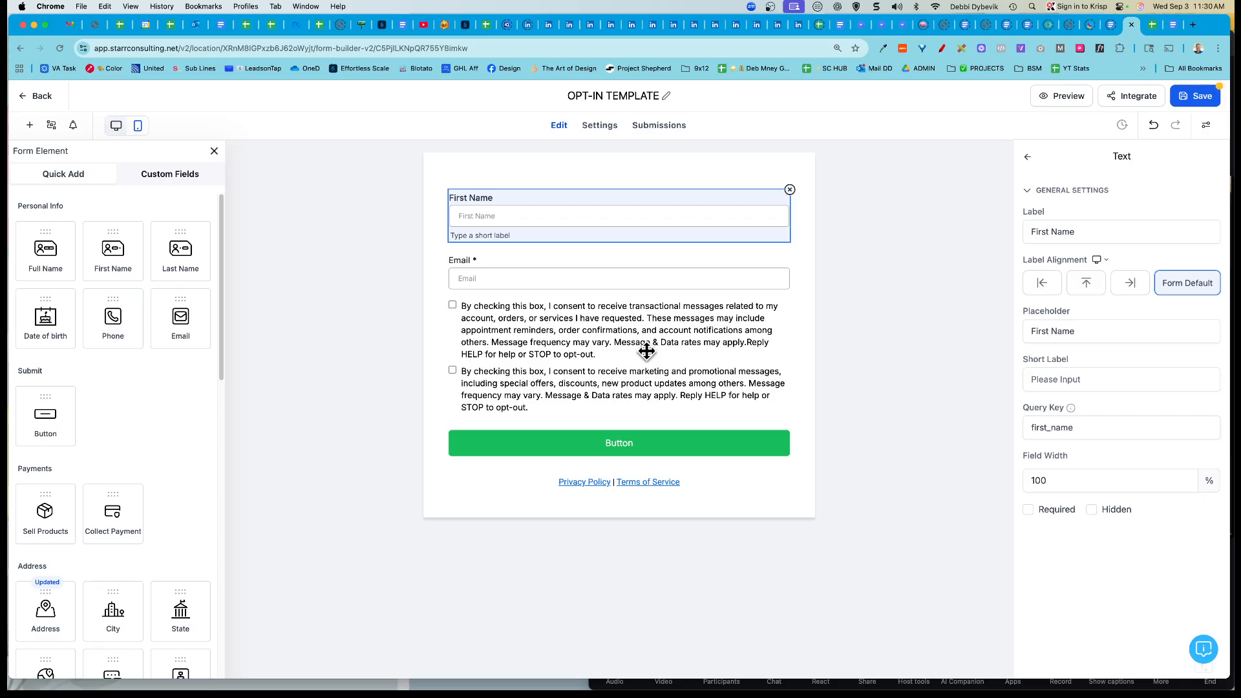
Step: Apply the purple theme to the form button, relabel it 'Submit', and save the form
click(674, 446)
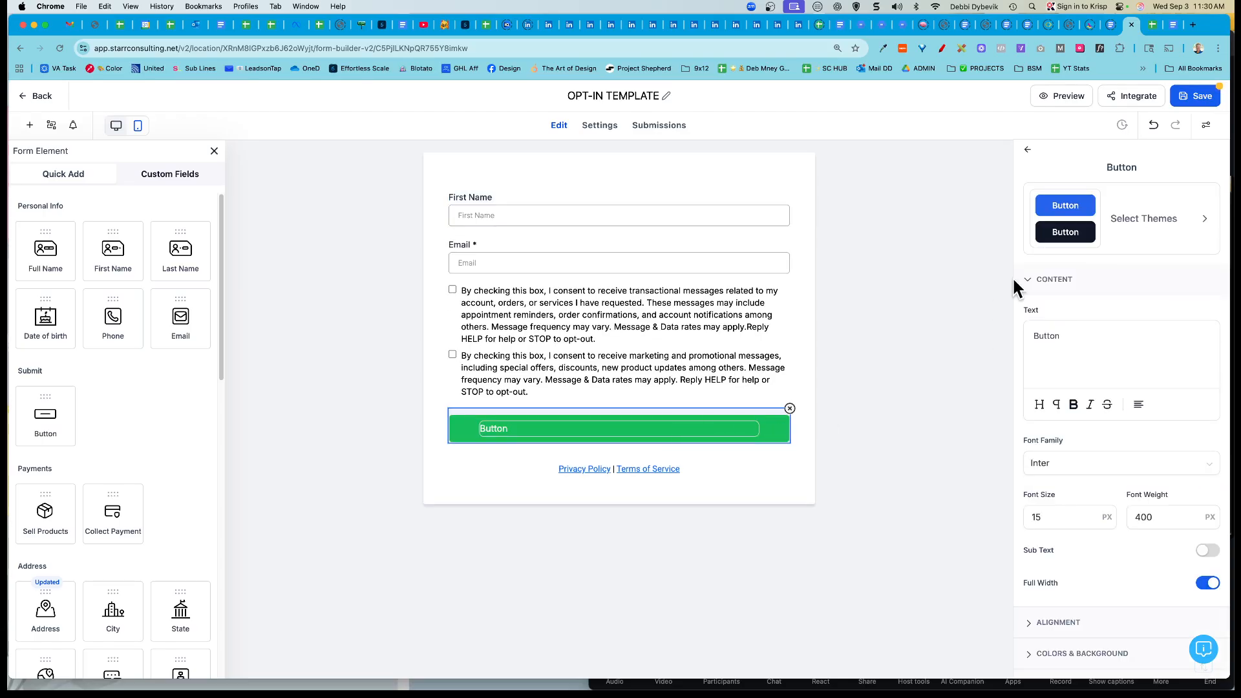
click(1203, 223)
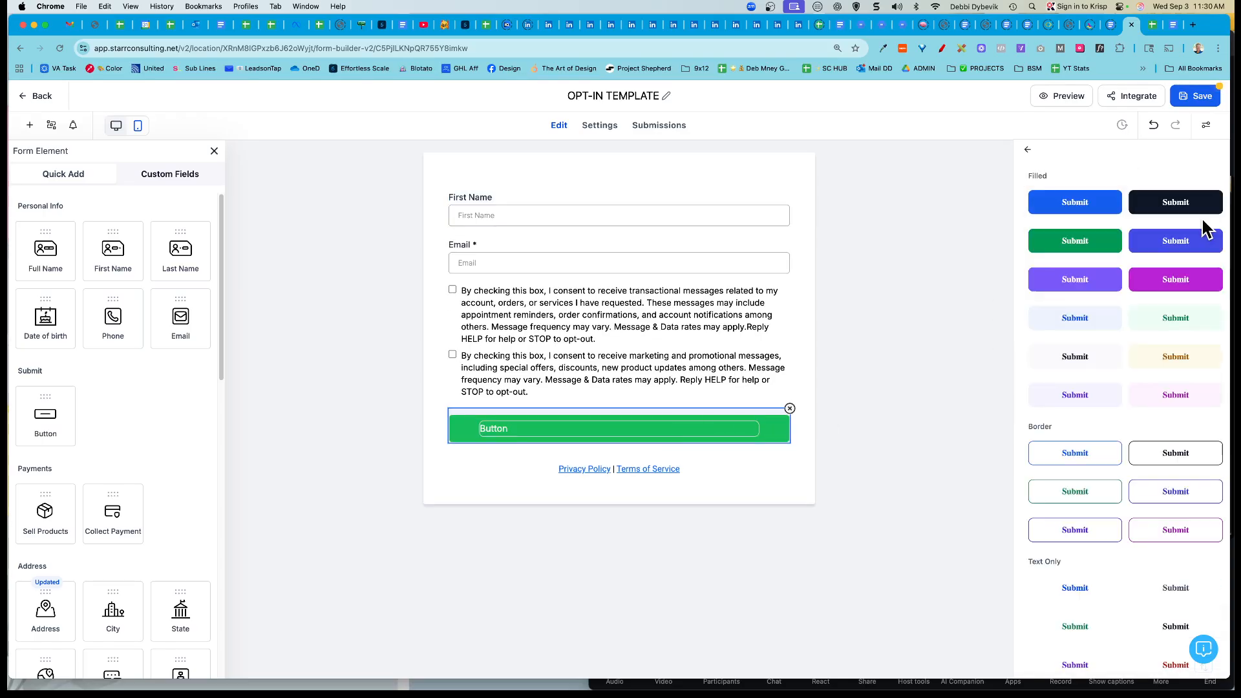
click(1084, 288)
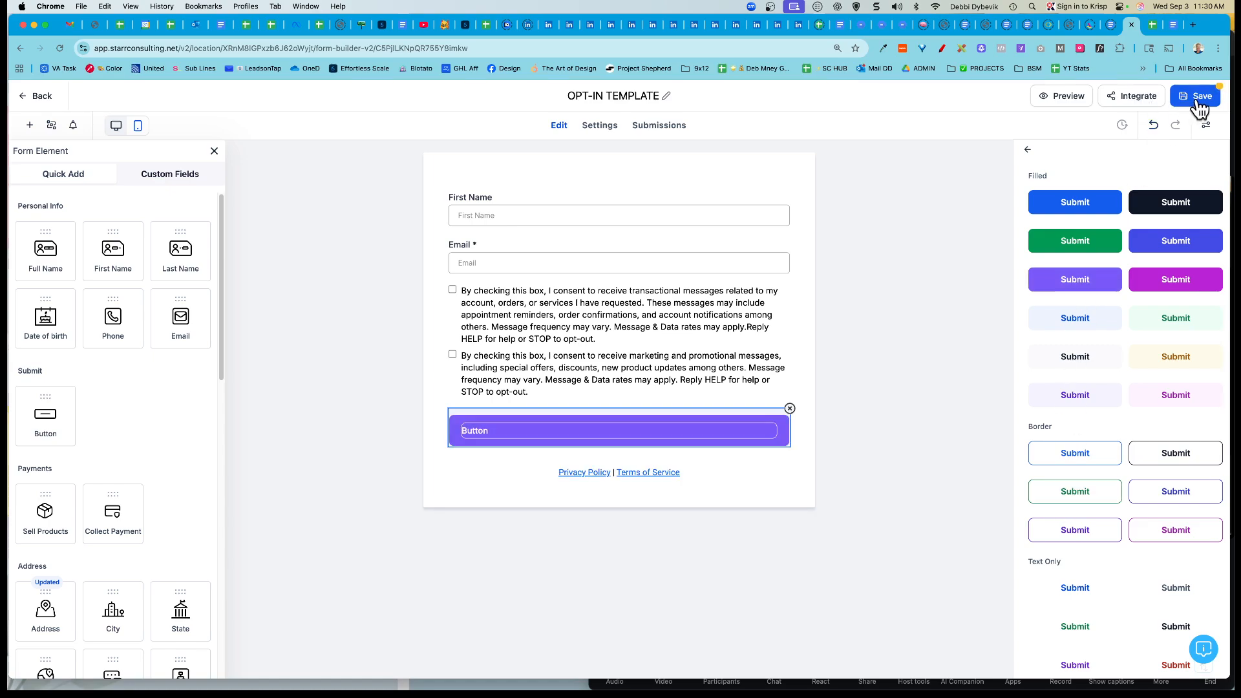
click(1028, 151)
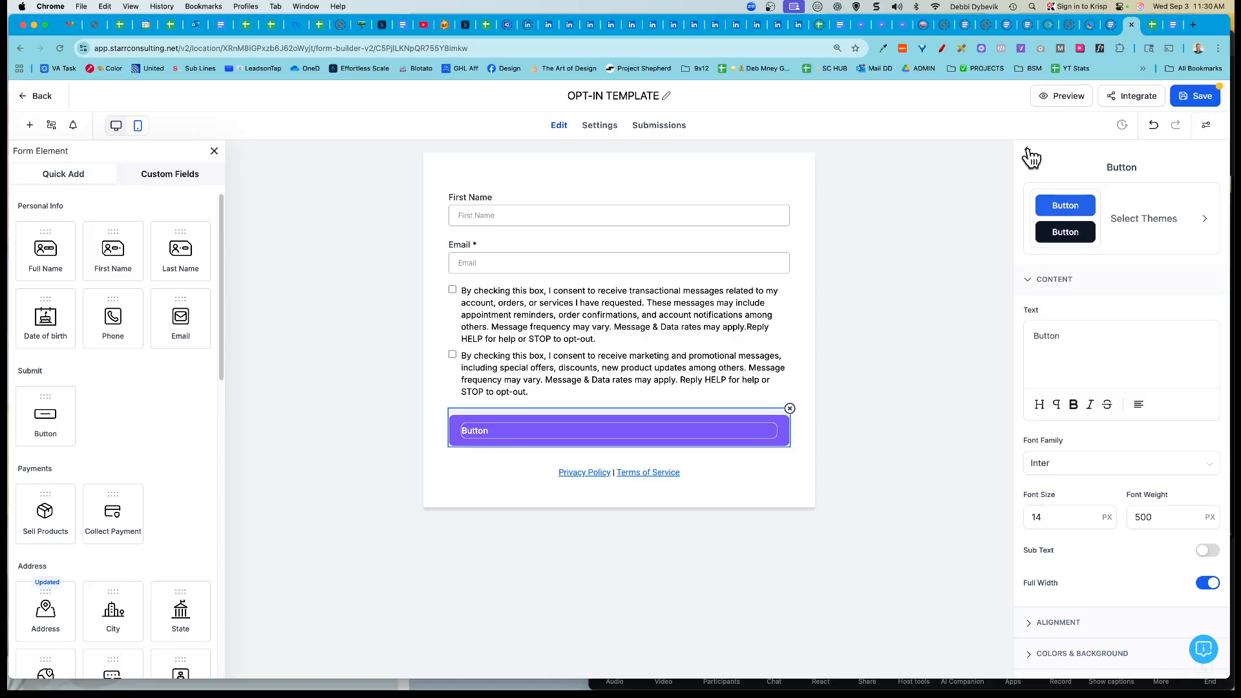
double_click(1050, 336)
text(Submit)
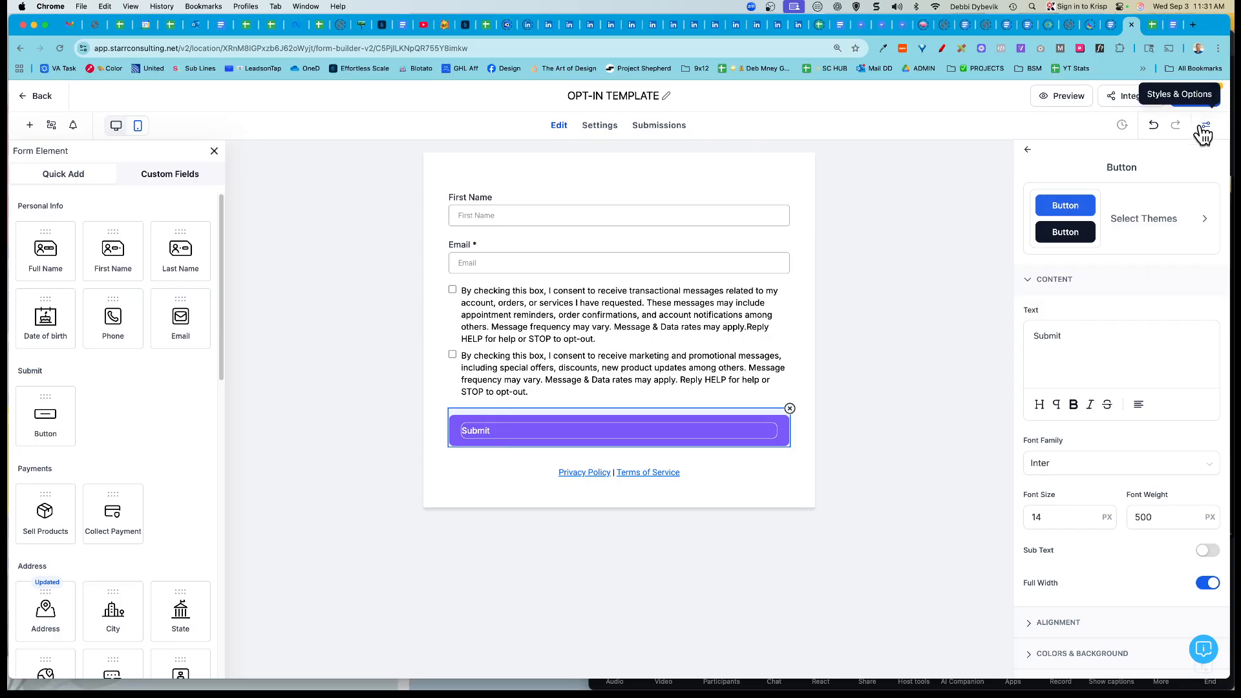
click(1187, 95)
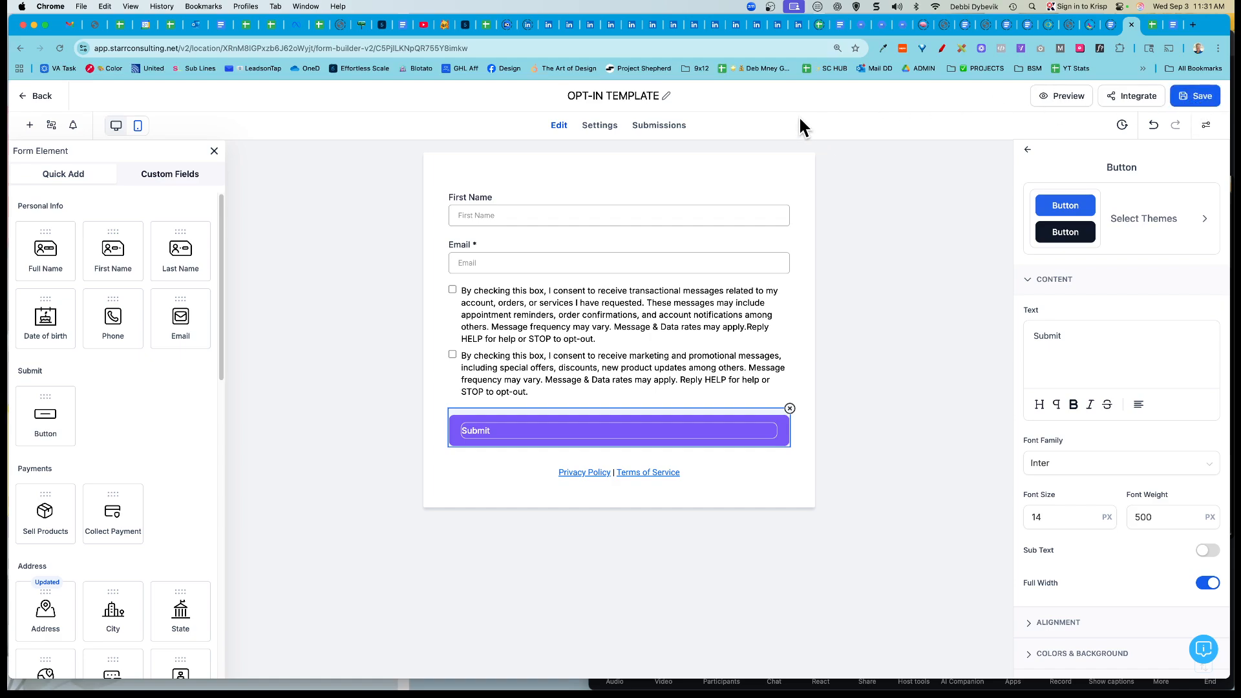
Step: Go back to Forms skipping the survey, sort by Recent, and open OPT-IN TEMPLATE's ⋮ actions
click(30, 102)
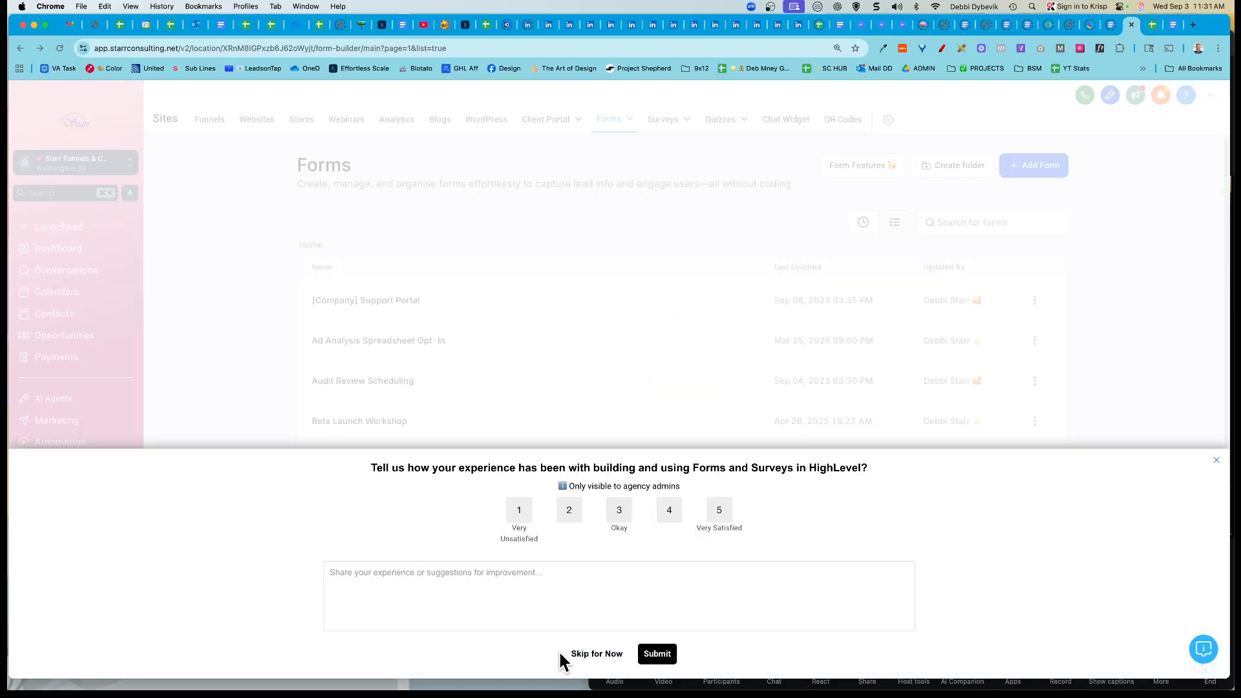
click(590, 654)
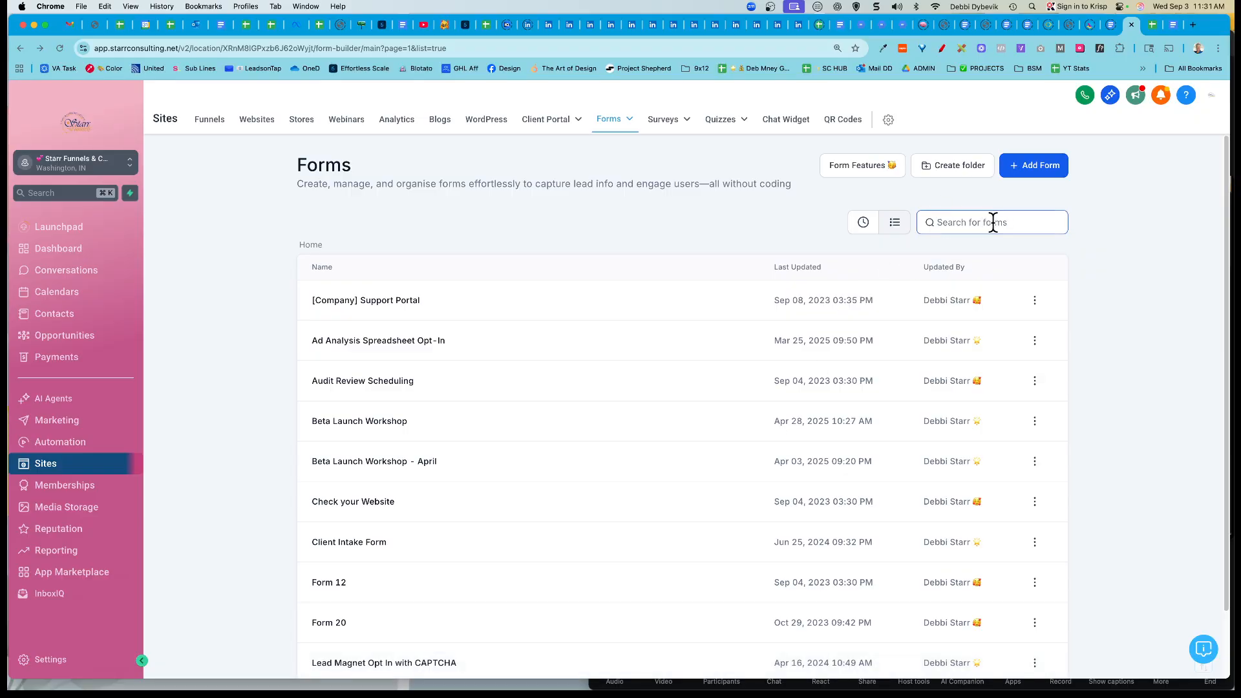
click(862, 222)
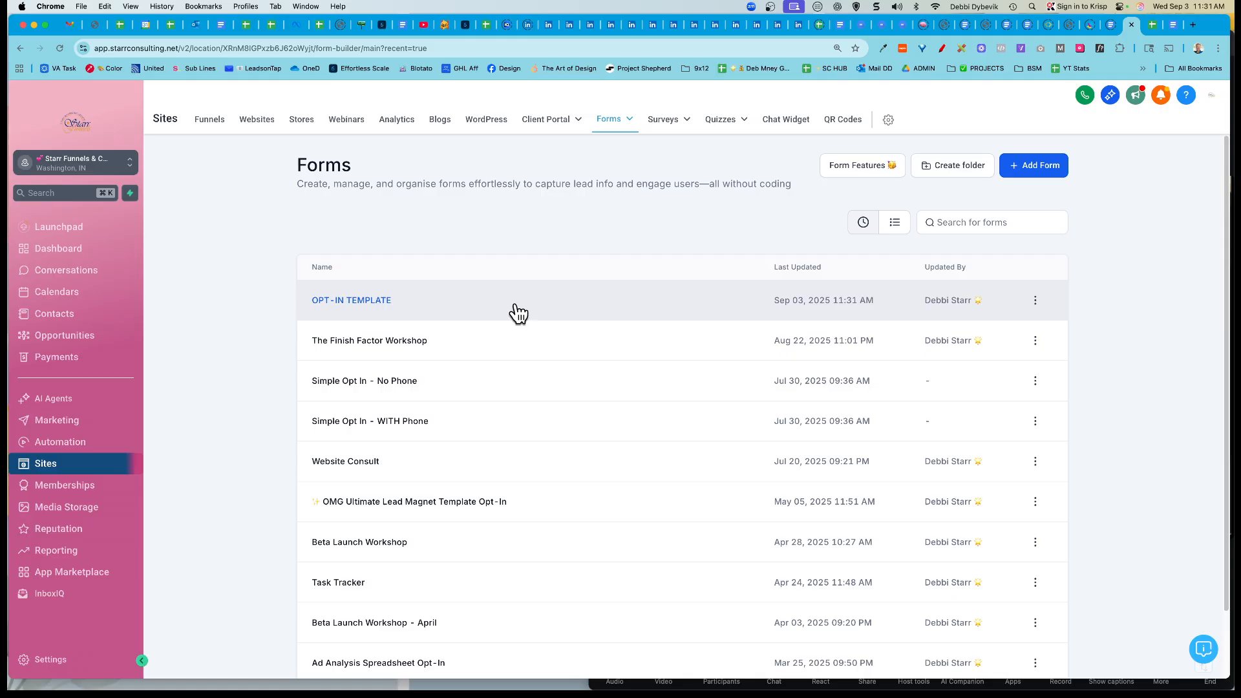
click(1037, 302)
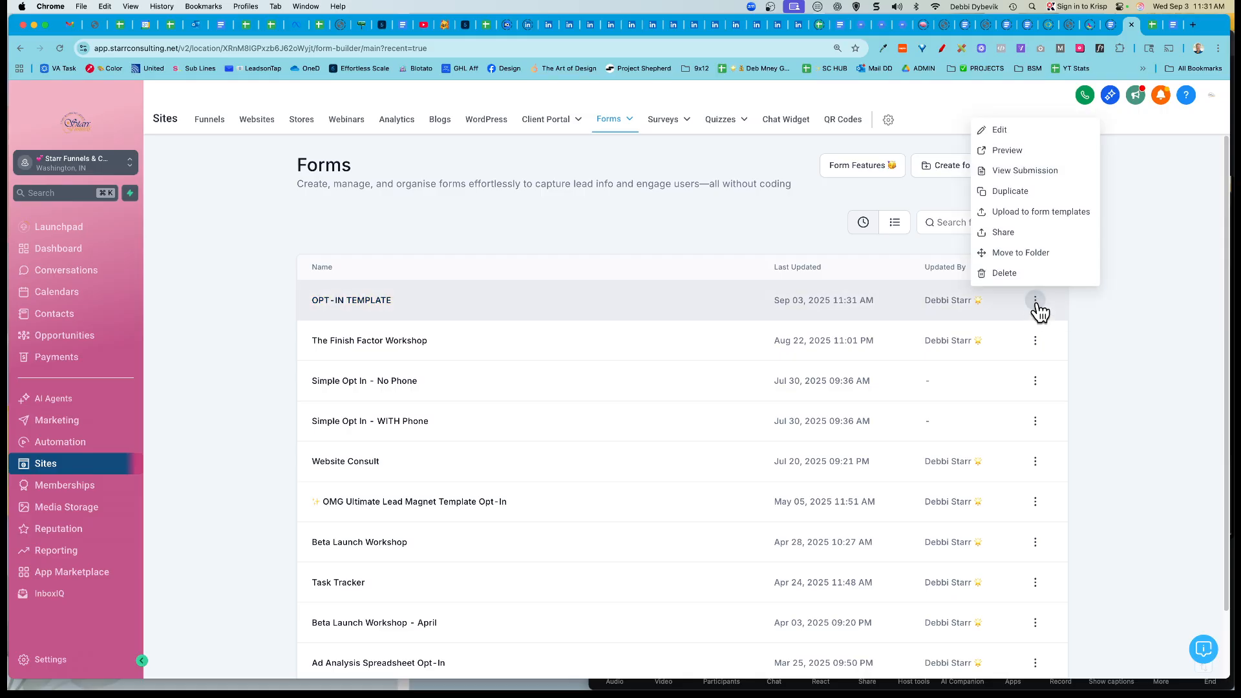
Step: Duplicate the OPT-IN TEMPLATE form and name the copy '3x3 Opt-in'
click(1016, 194)
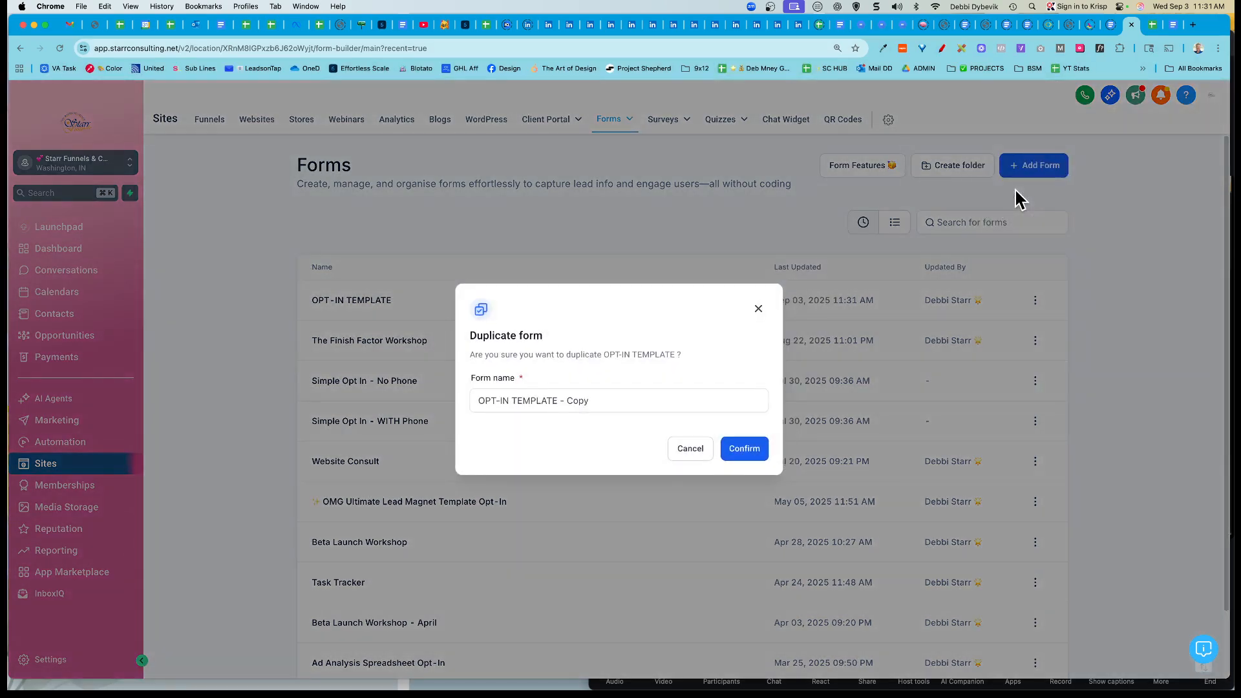
click(525, 402)
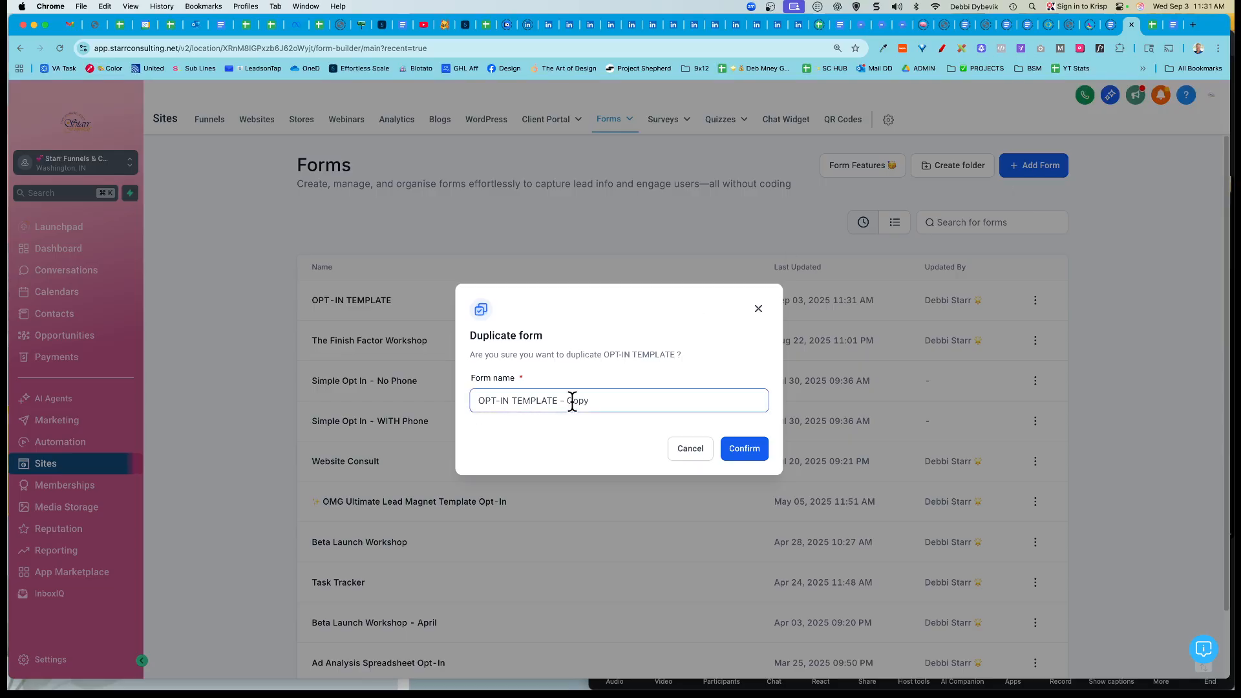
drag(591, 402, 479, 402)
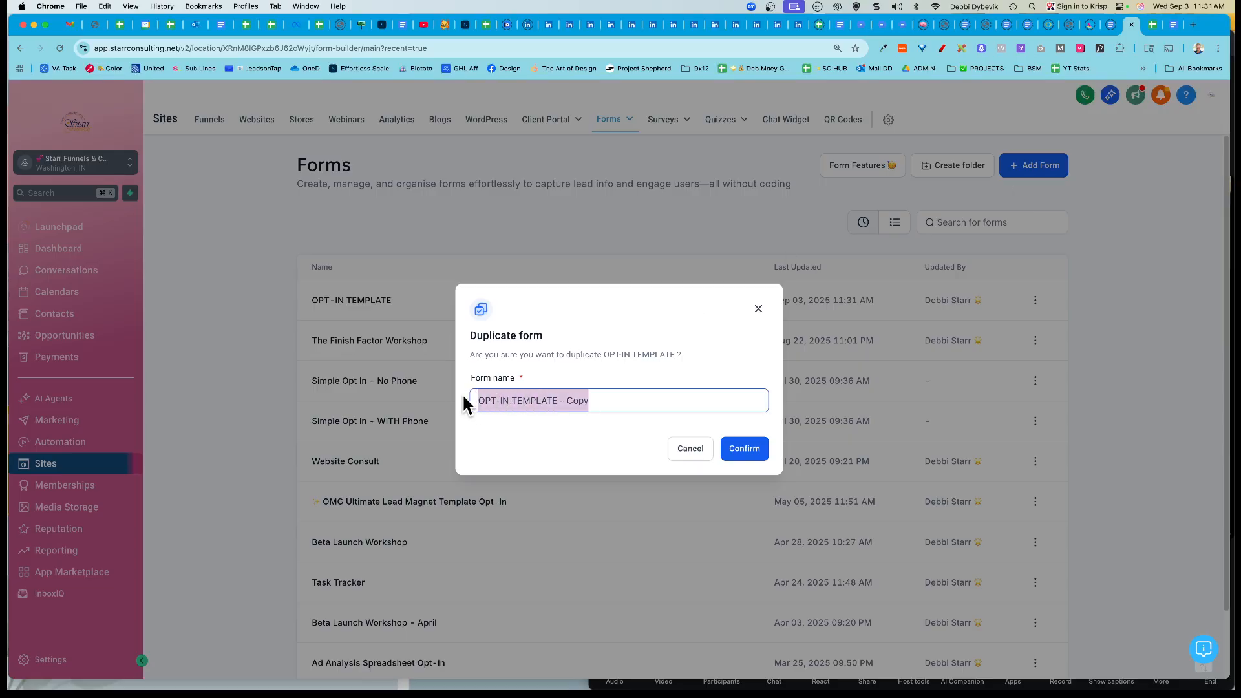
text(3x3)
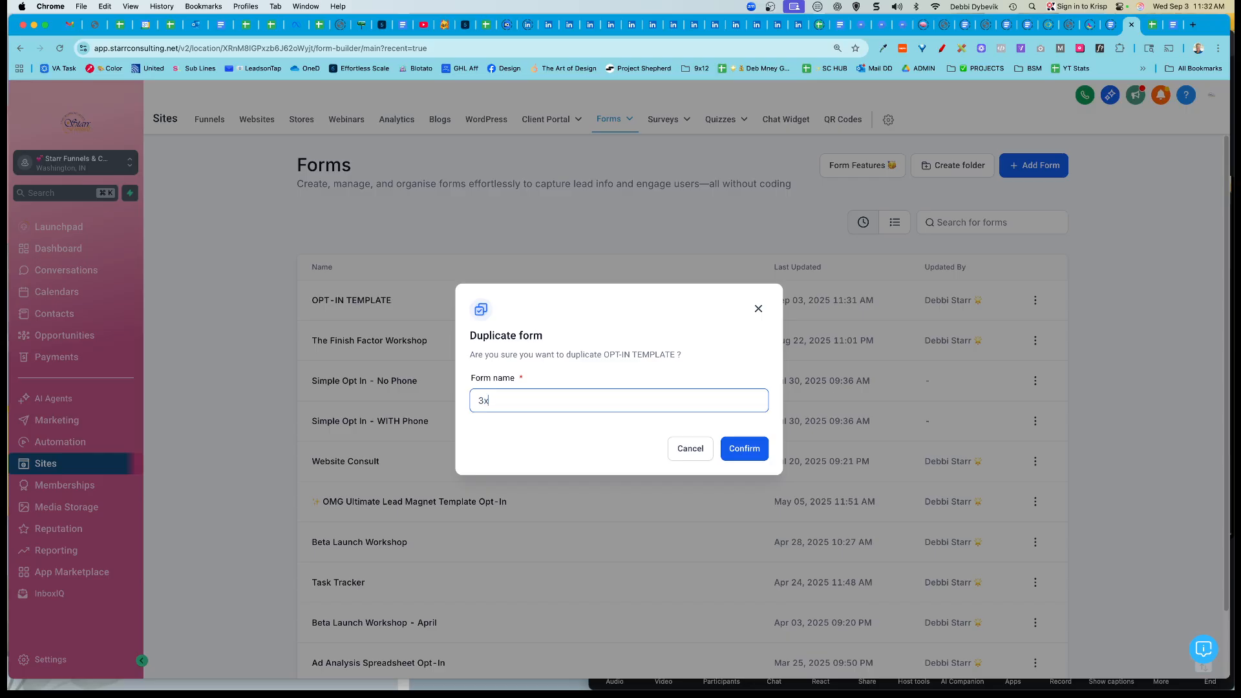
text( Opt-in)
click(739, 446)
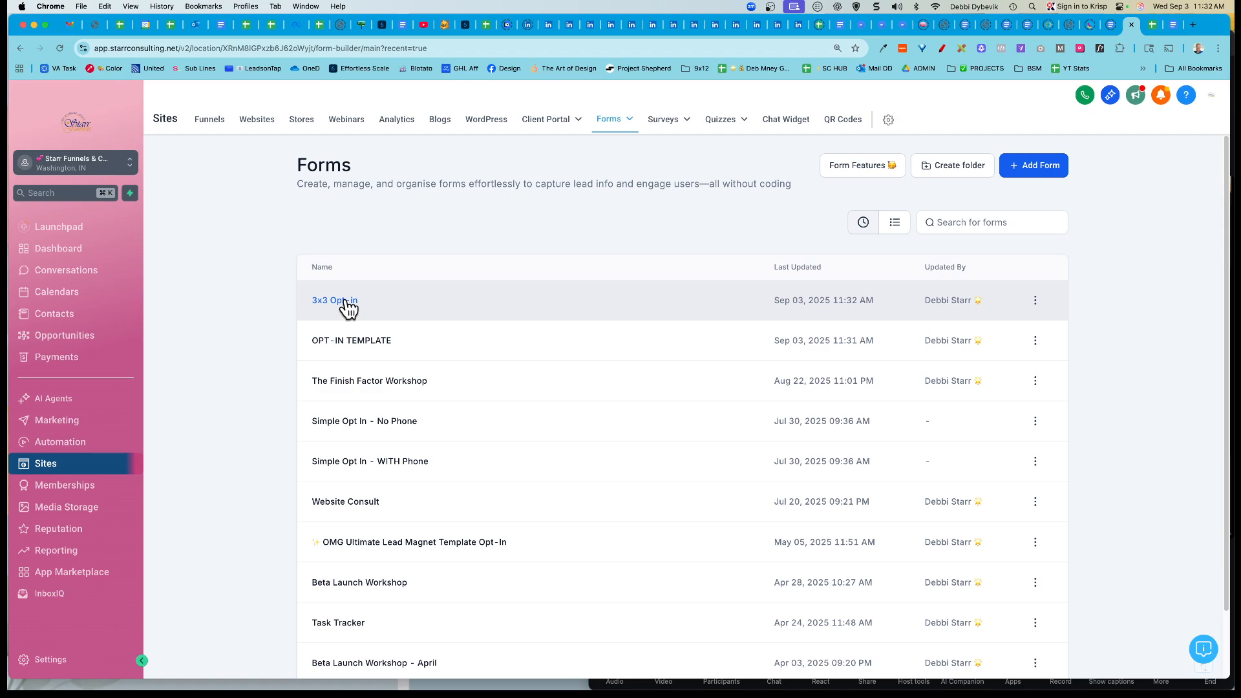
click(1173, 24)
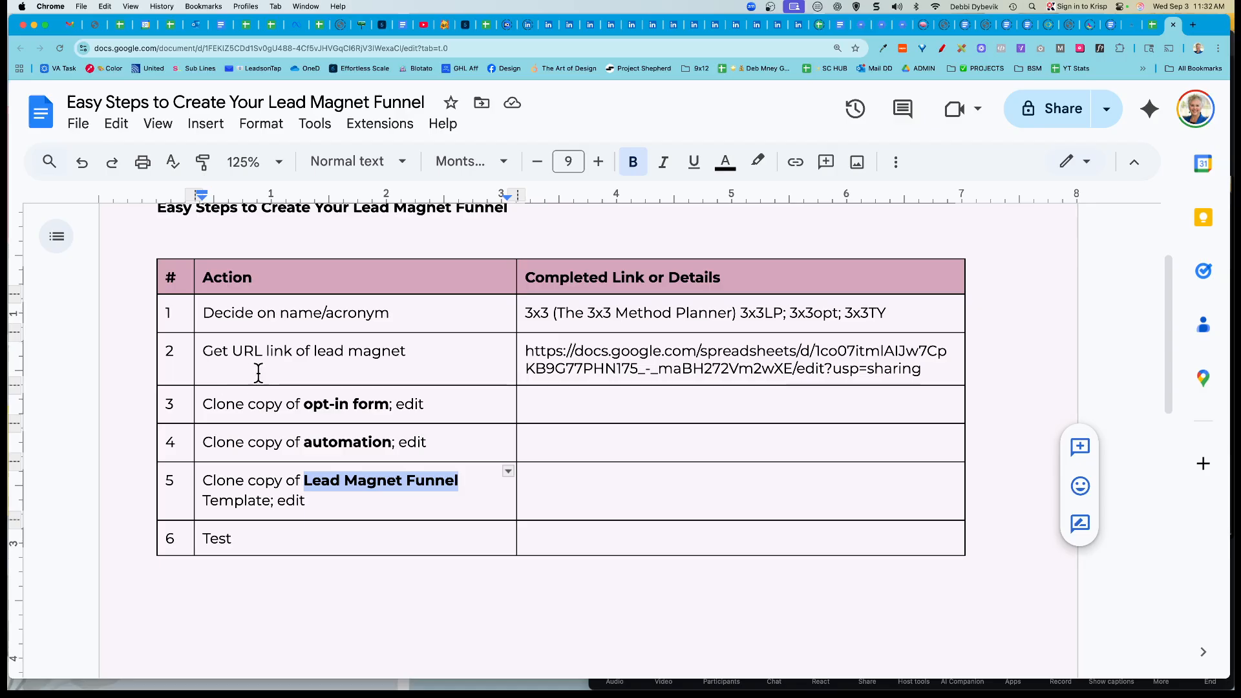
click(205, 406)
drag(205, 406, 442, 411)
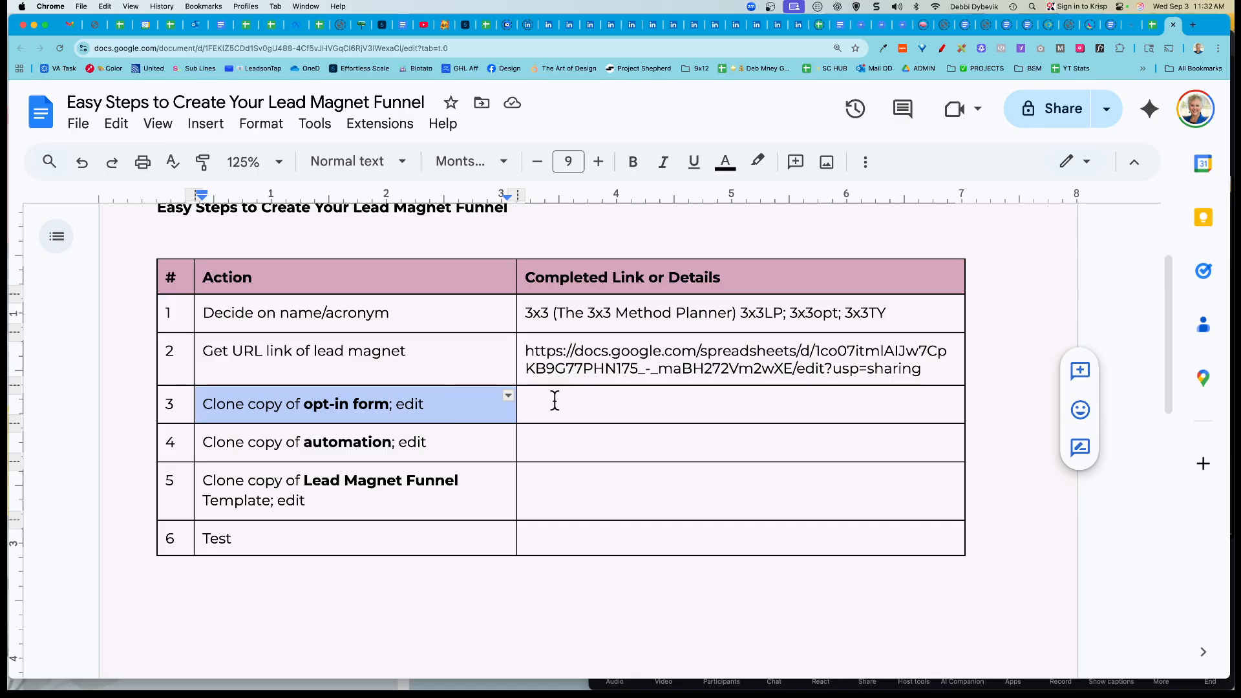
click(1135, 29)
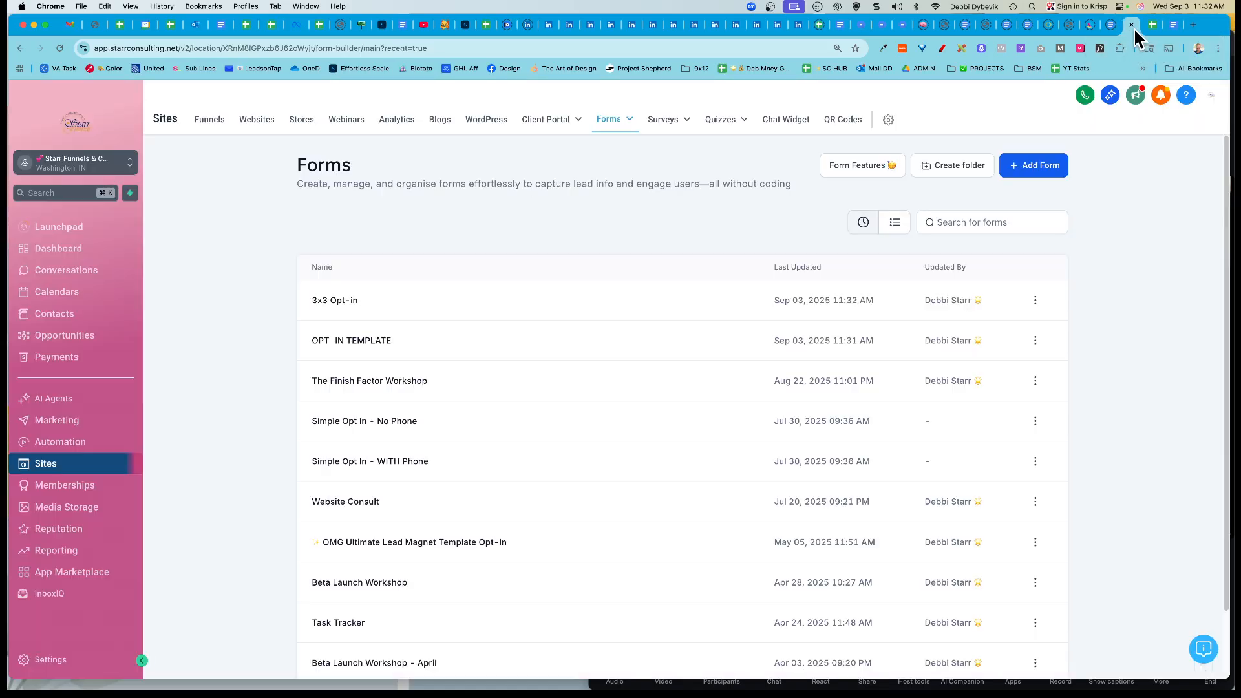
Step: Delete the First Name field from the 3x3 Opt-in form, then view its Settings
click(345, 301)
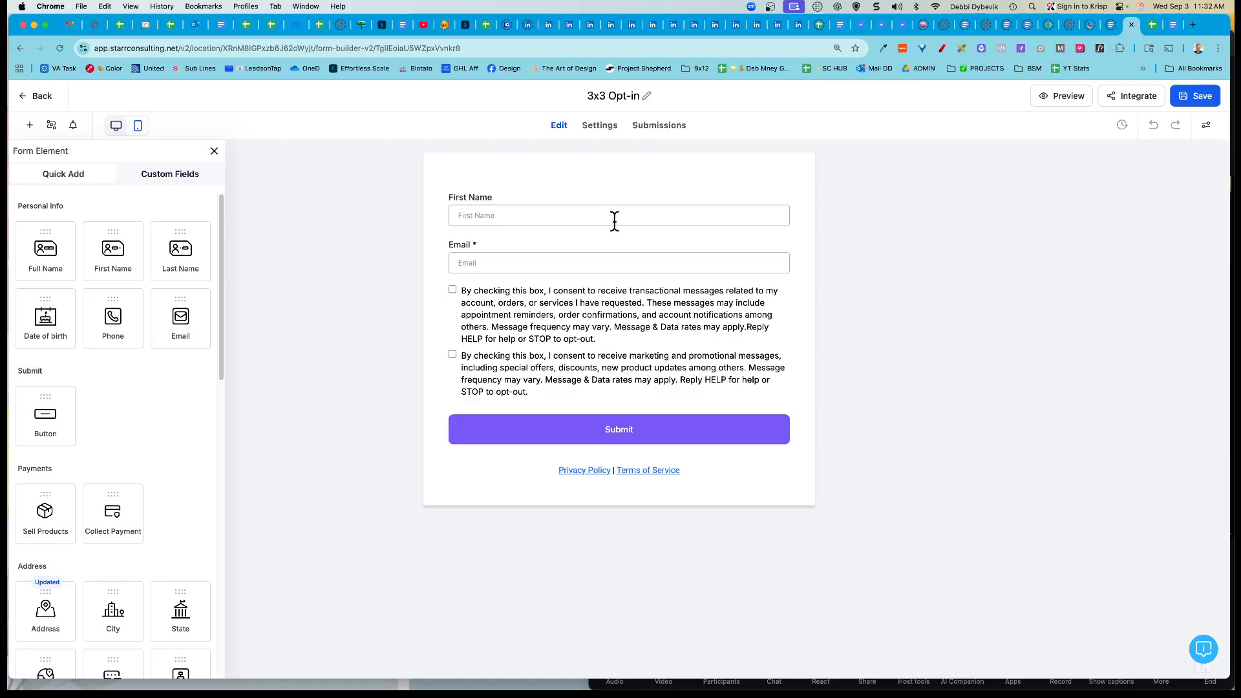
click(635, 213)
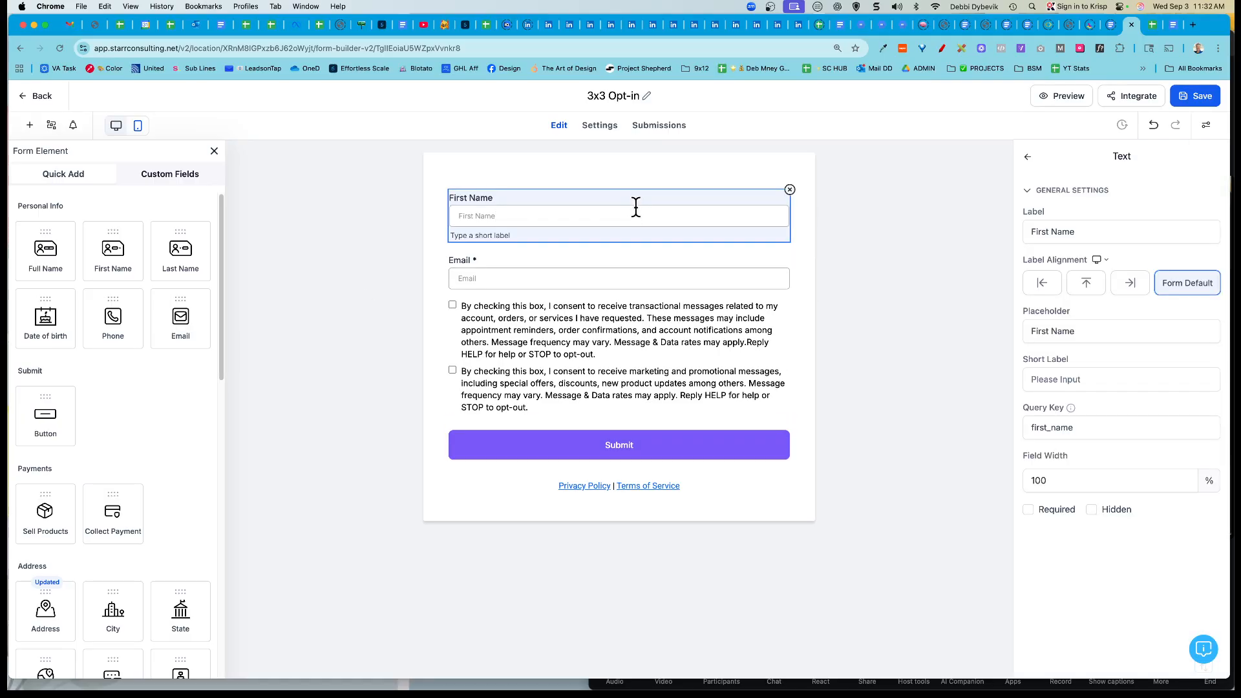
click(790, 190)
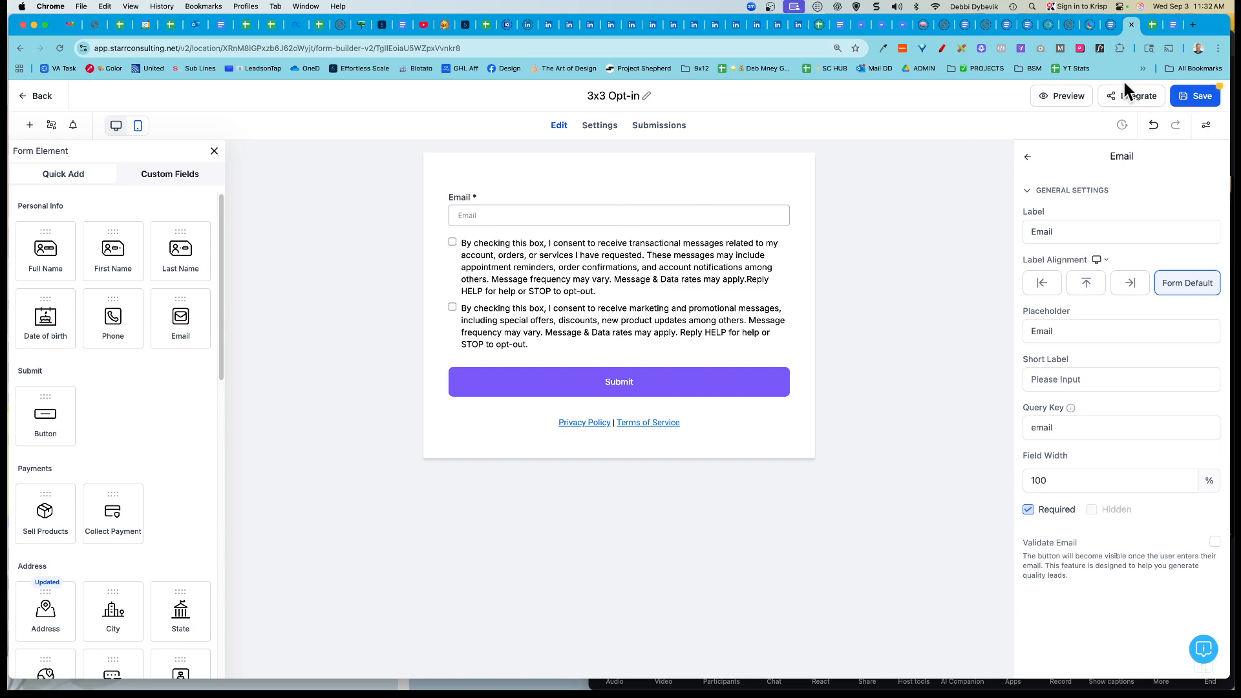
click(600, 127)
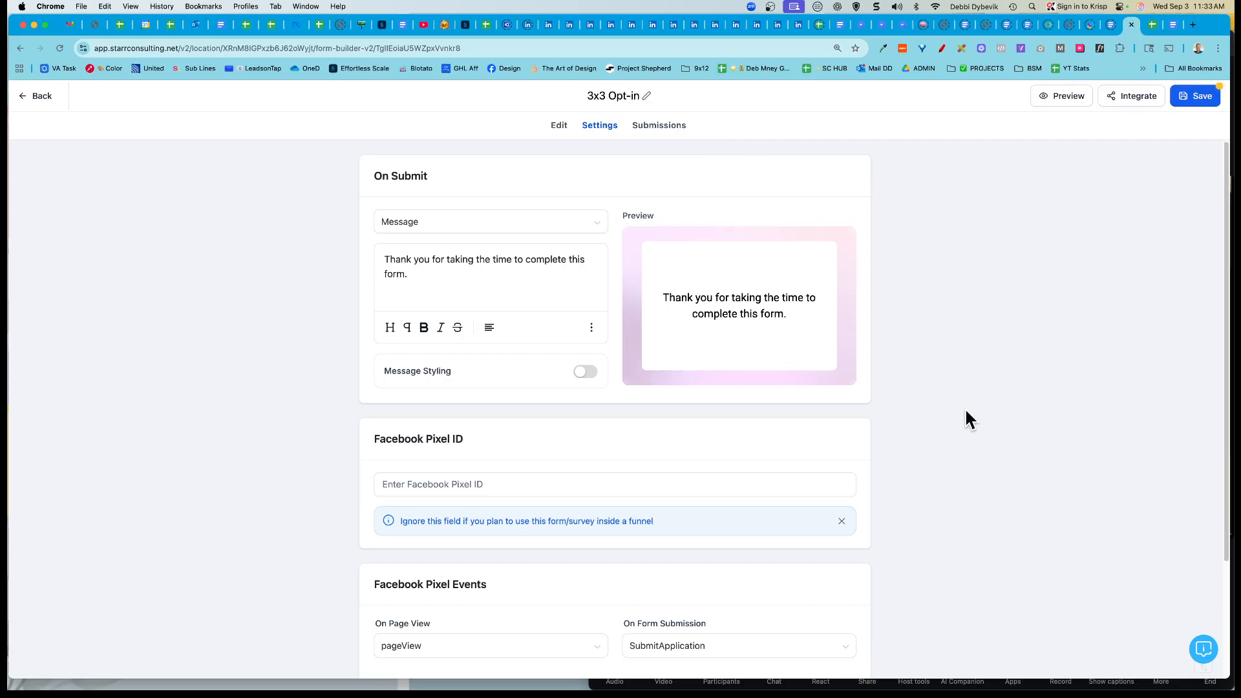
Step: Enable Sticky Contact for 3x3 Opt-in, save the form, and return to the Forms list
scroll(918, 427, down, 4)
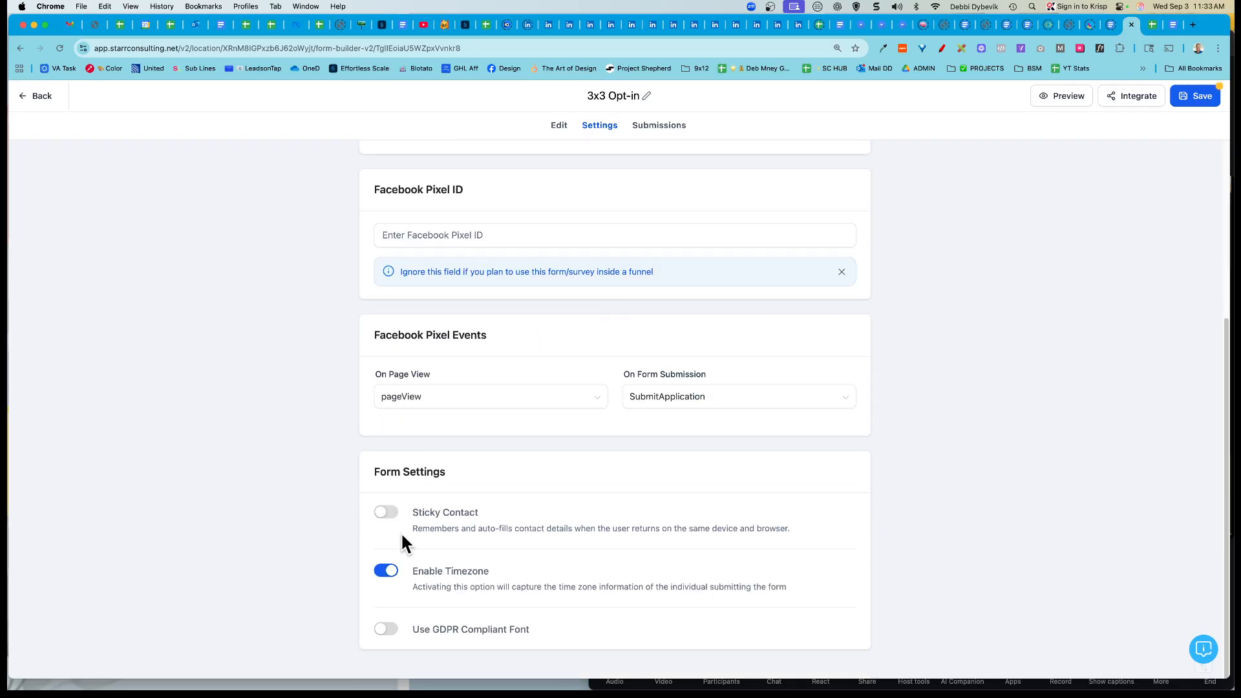
click(392, 517)
scroll(666, 534, up, 4)
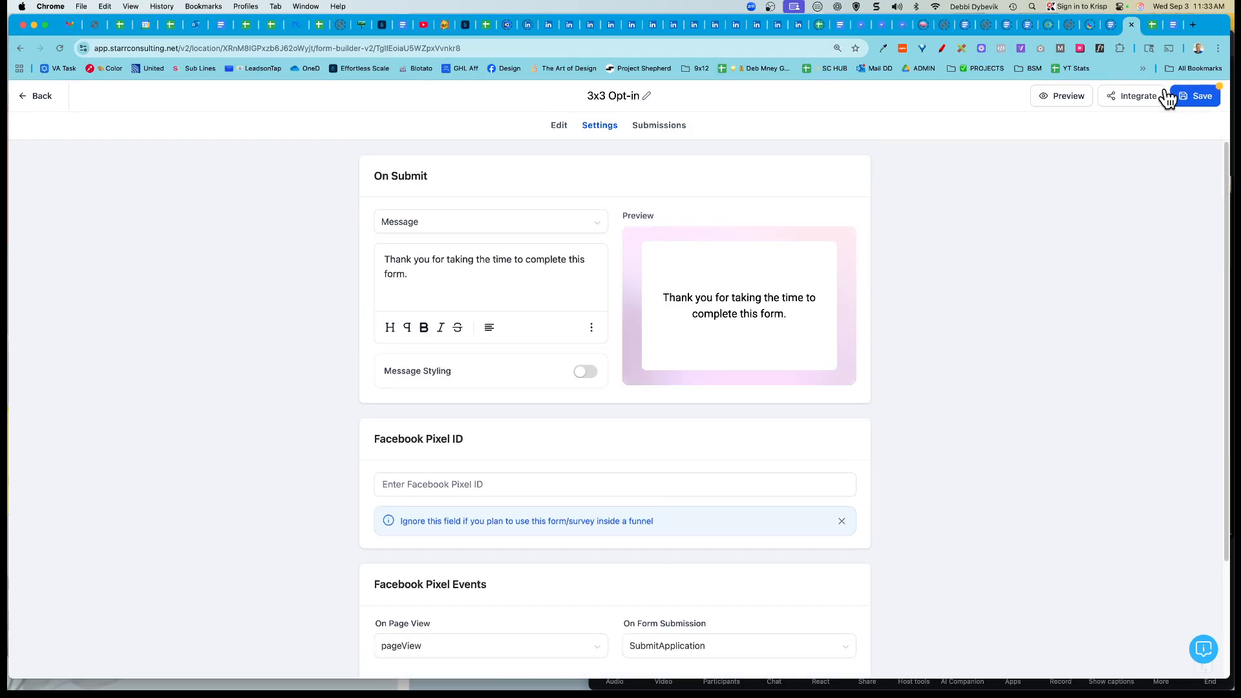
click(659, 127)
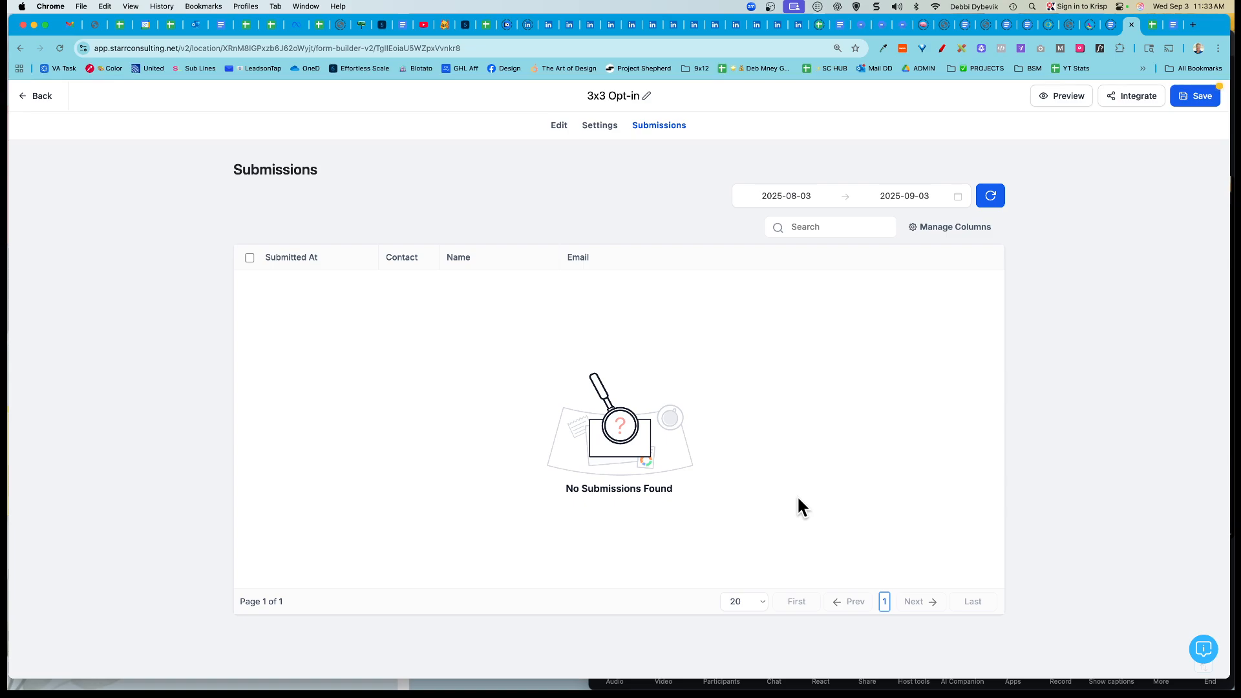
click(1197, 97)
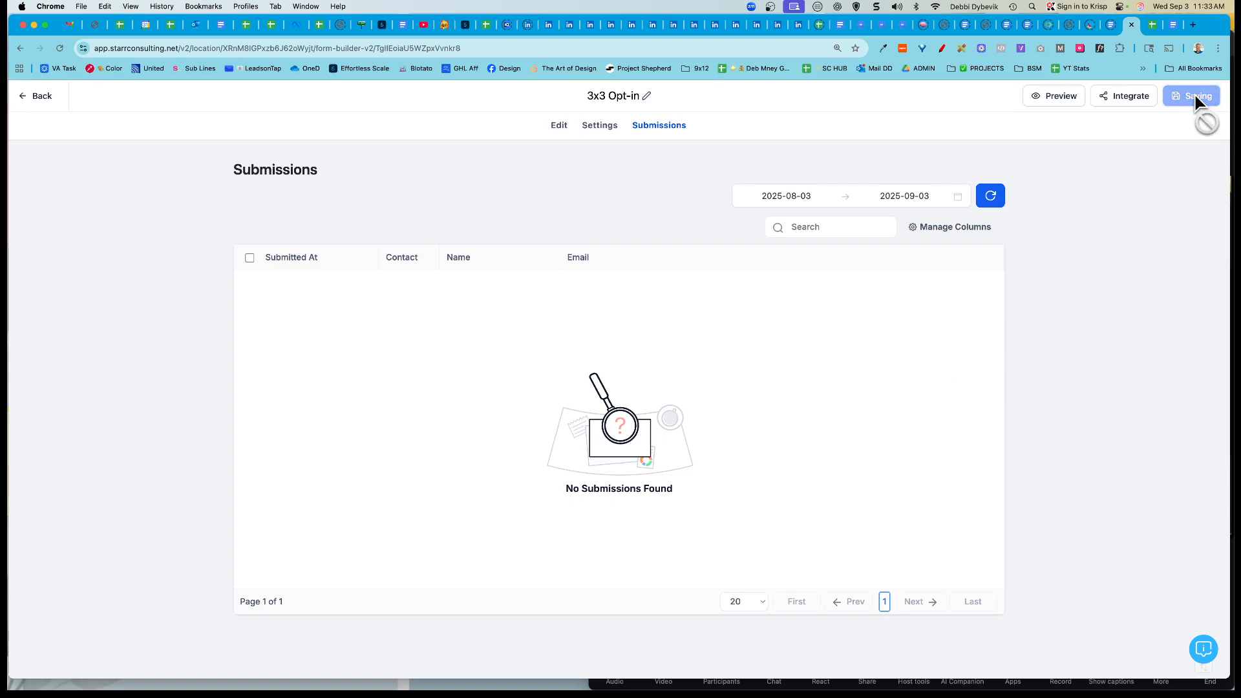
click(40, 97)
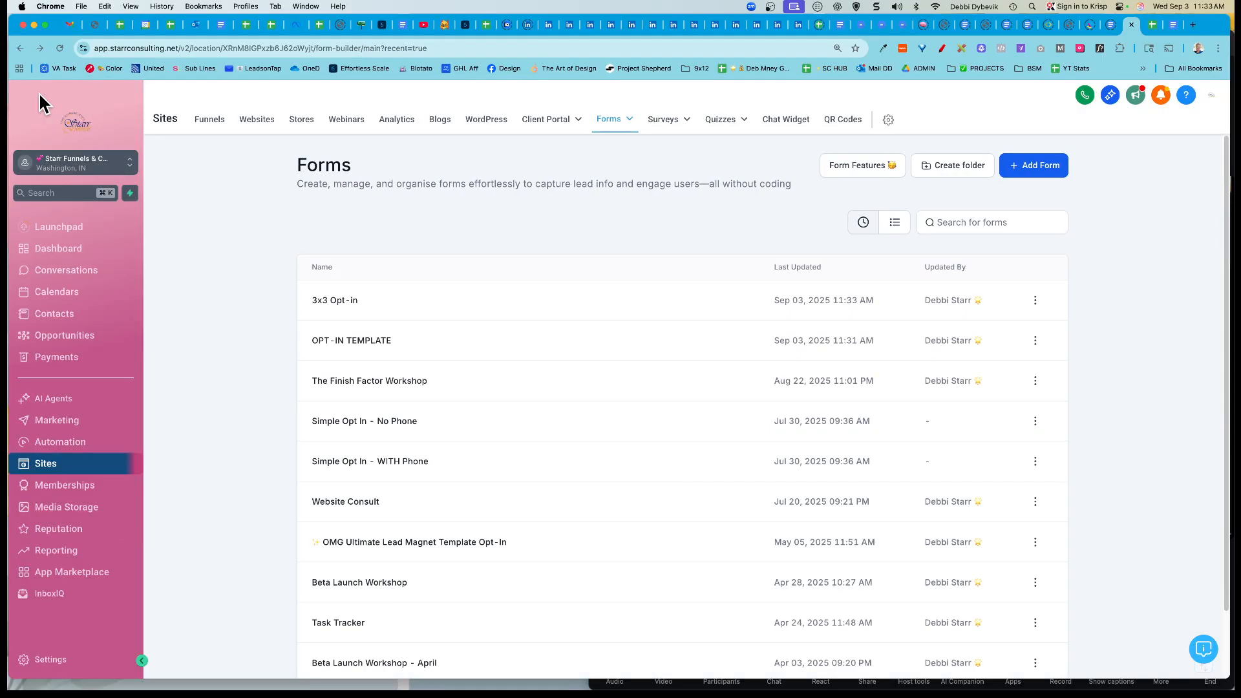
click(1174, 28)
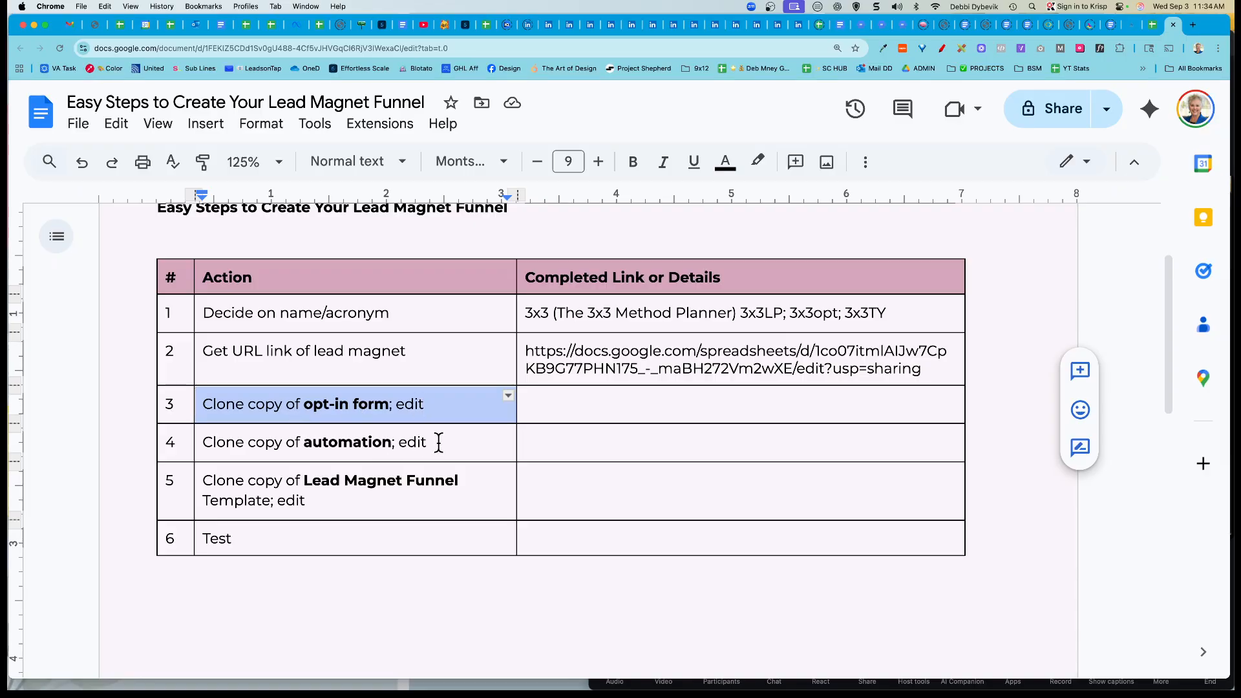
drag(437, 443, 202, 445)
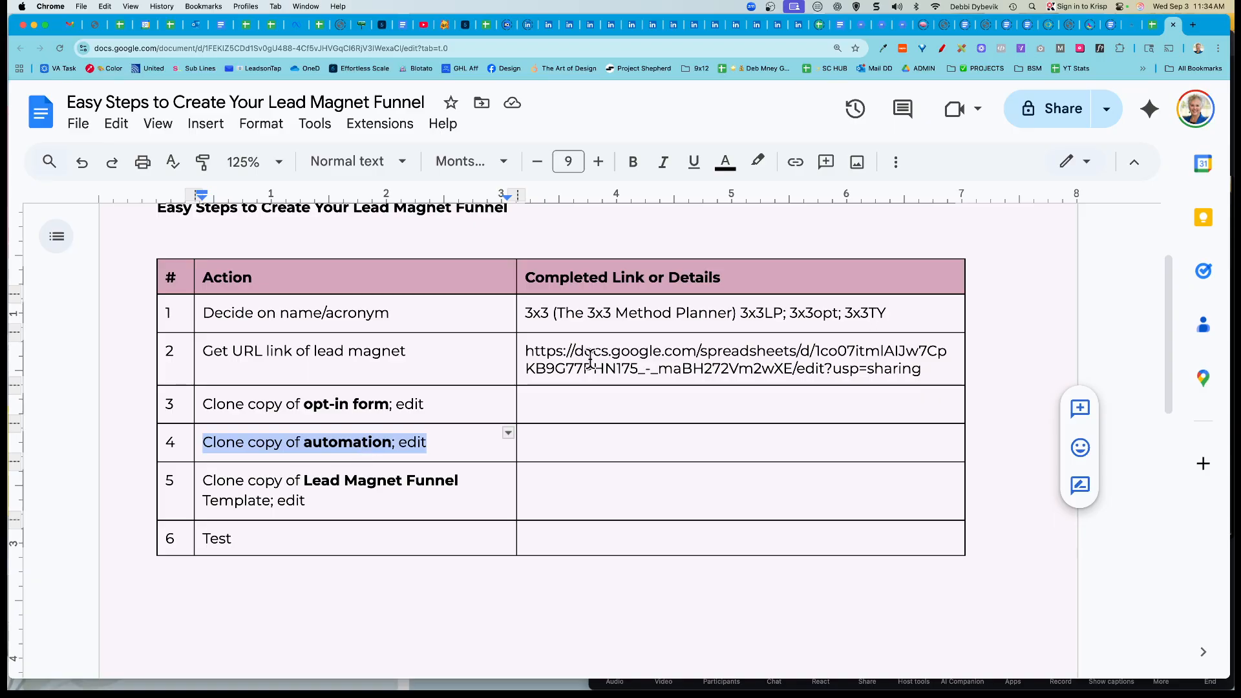
click(1129, 32)
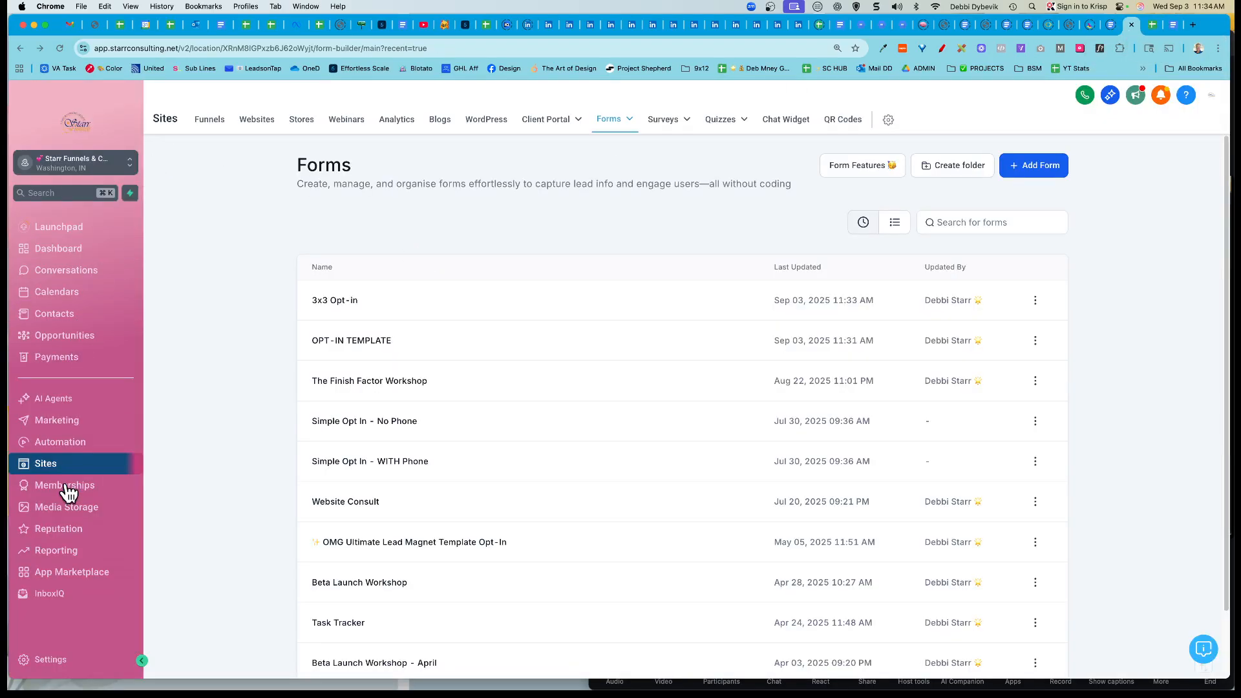
Step: Go to Automation and scroll the Workflow List down to the Lead Magnets folder
click(59, 443)
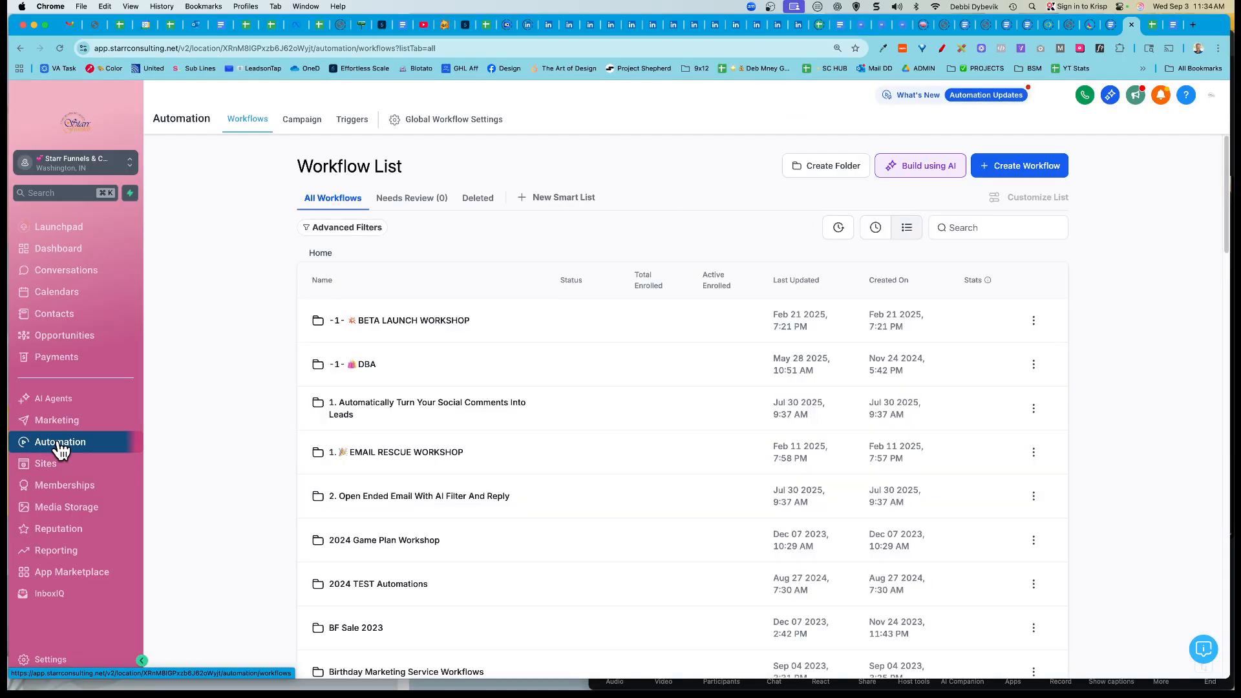
scroll(486, 433, down, 5)
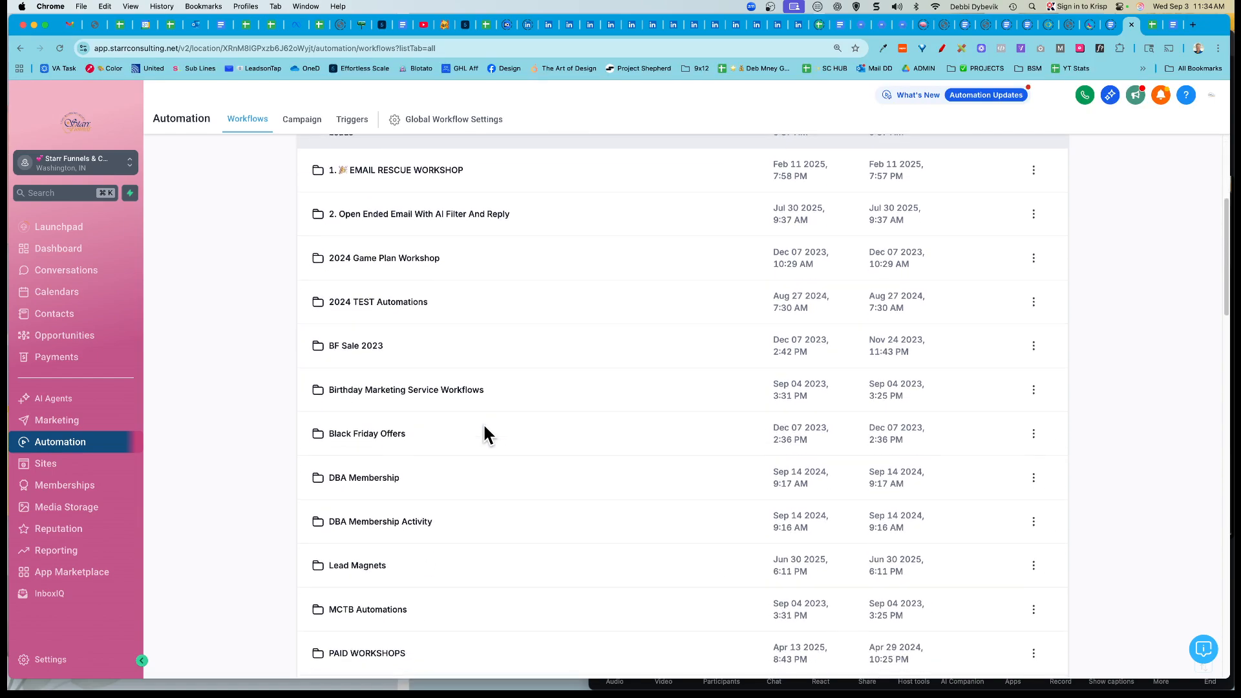
scroll(486, 434, down, 2)
Step: Open the Lead Magnet Opt-In workflow from the Lead Magnets folder and review its steps
click(359, 484)
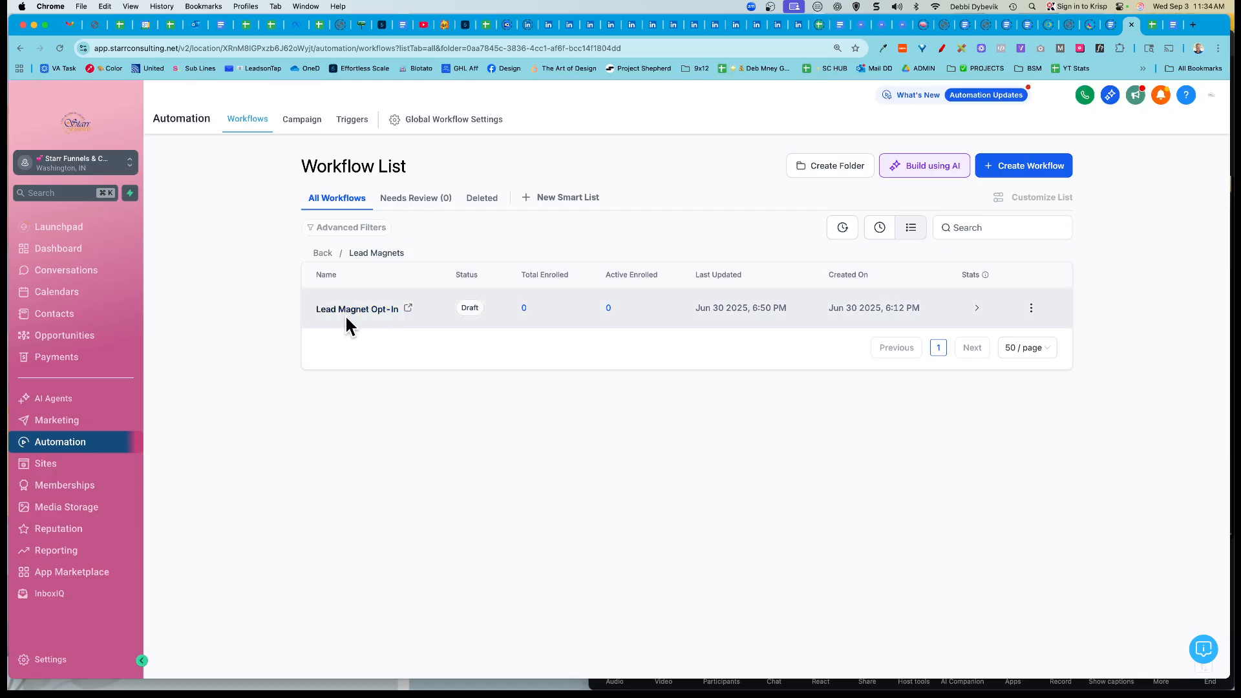
click(389, 314)
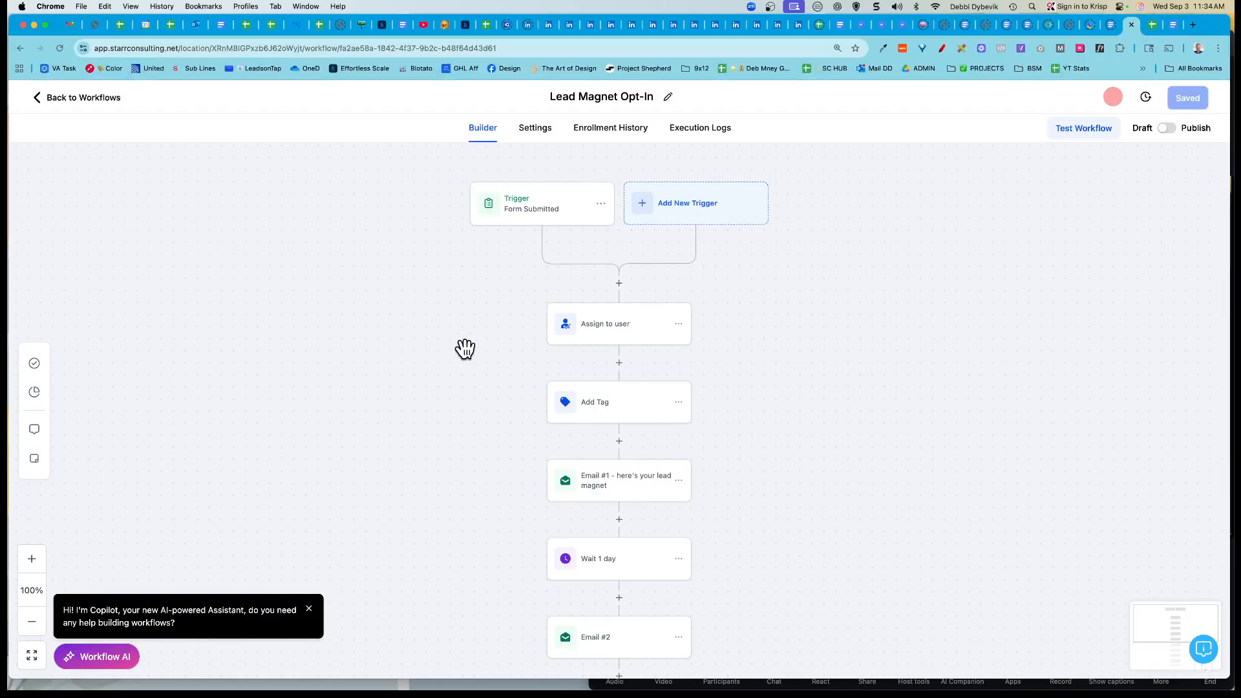
scroll(469, 352, down, 3)
scroll(470, 353, down, 2)
scroll(470, 353, up, 7)
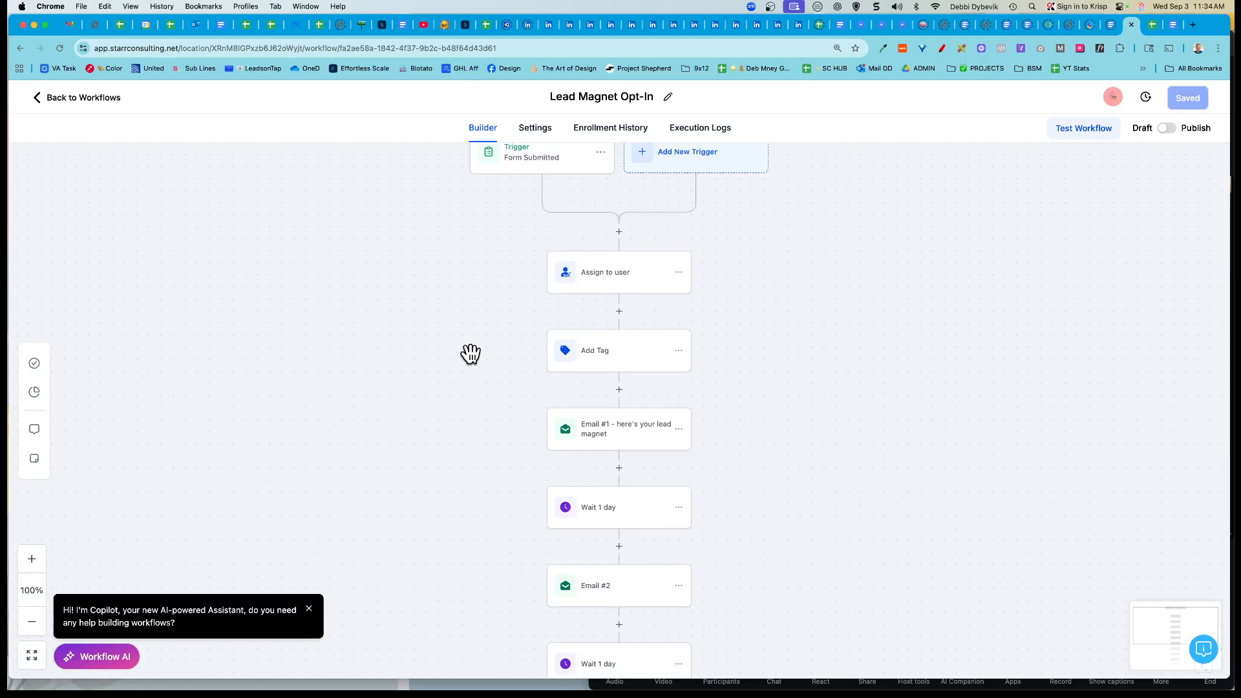
scroll(468, 351, down, 3)
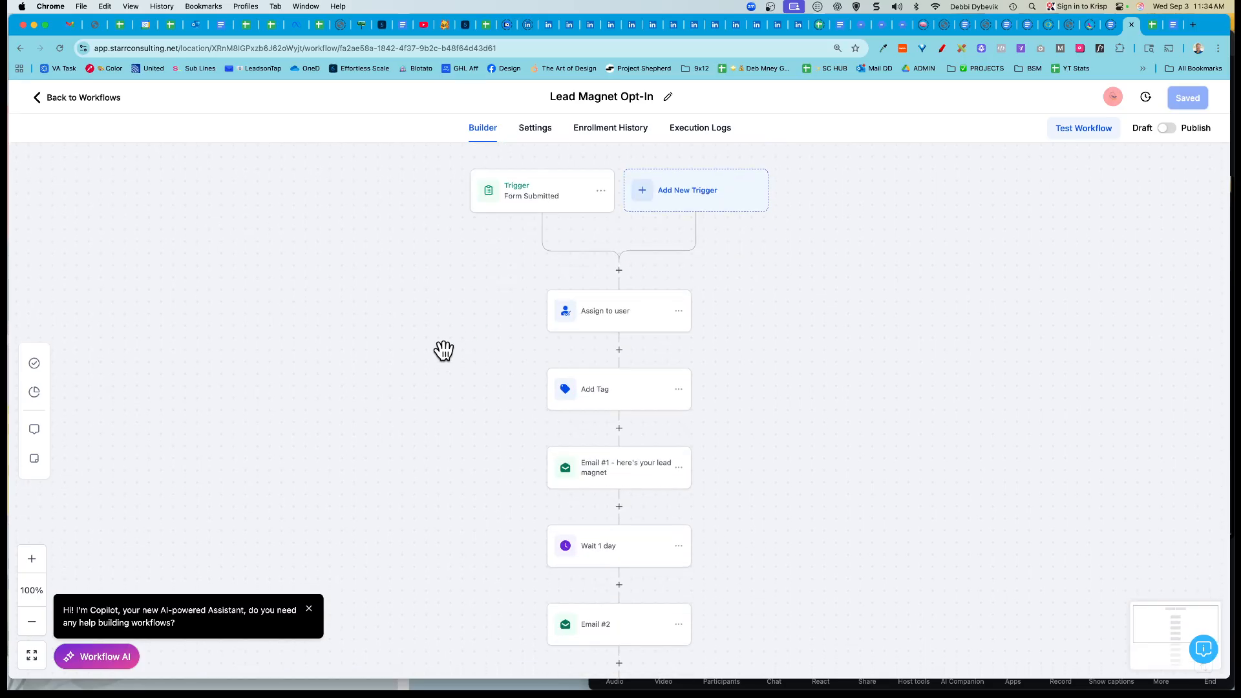
Step: Rename the workflow to 'Lead Magnet Opt-In TEMPLATE', save it, and go back to Workflows
click(661, 100)
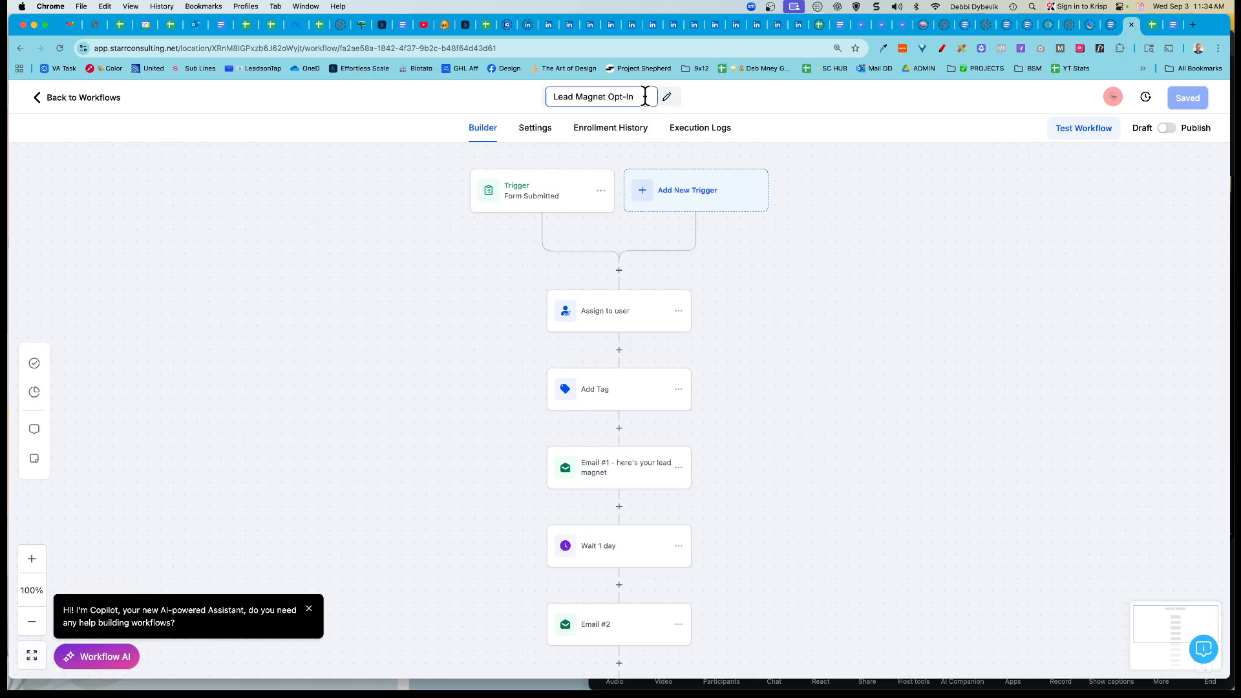
text(TEMPLATE)
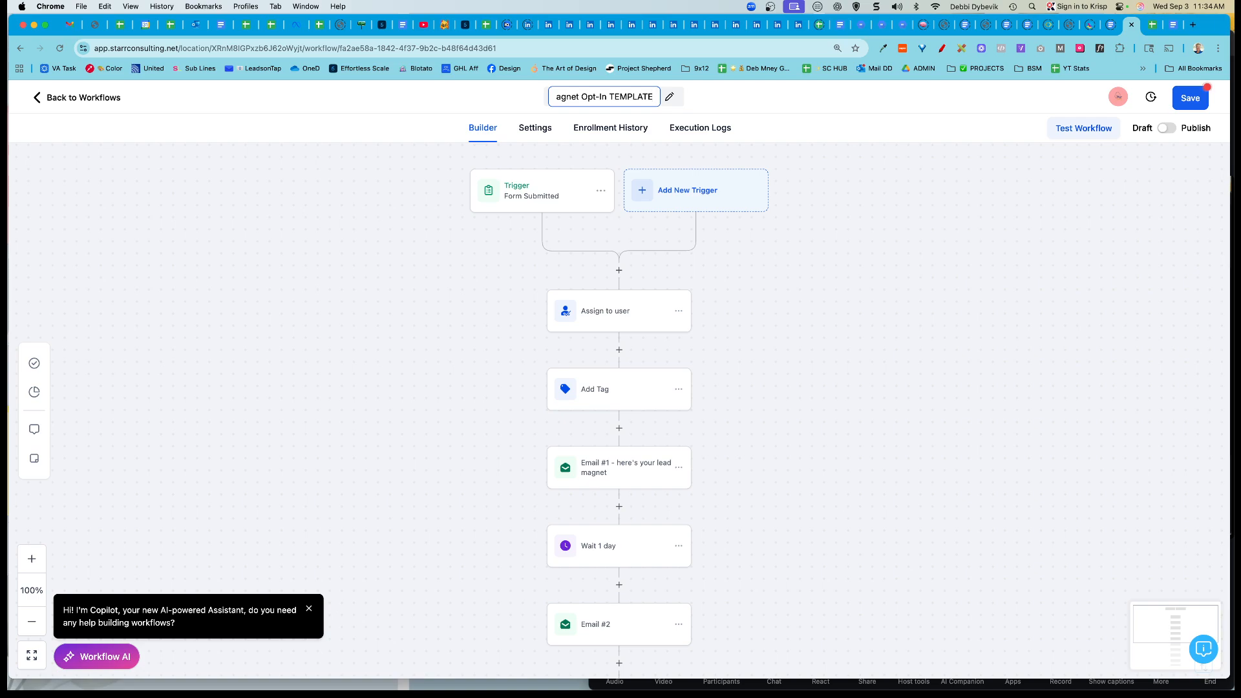
key(Return)
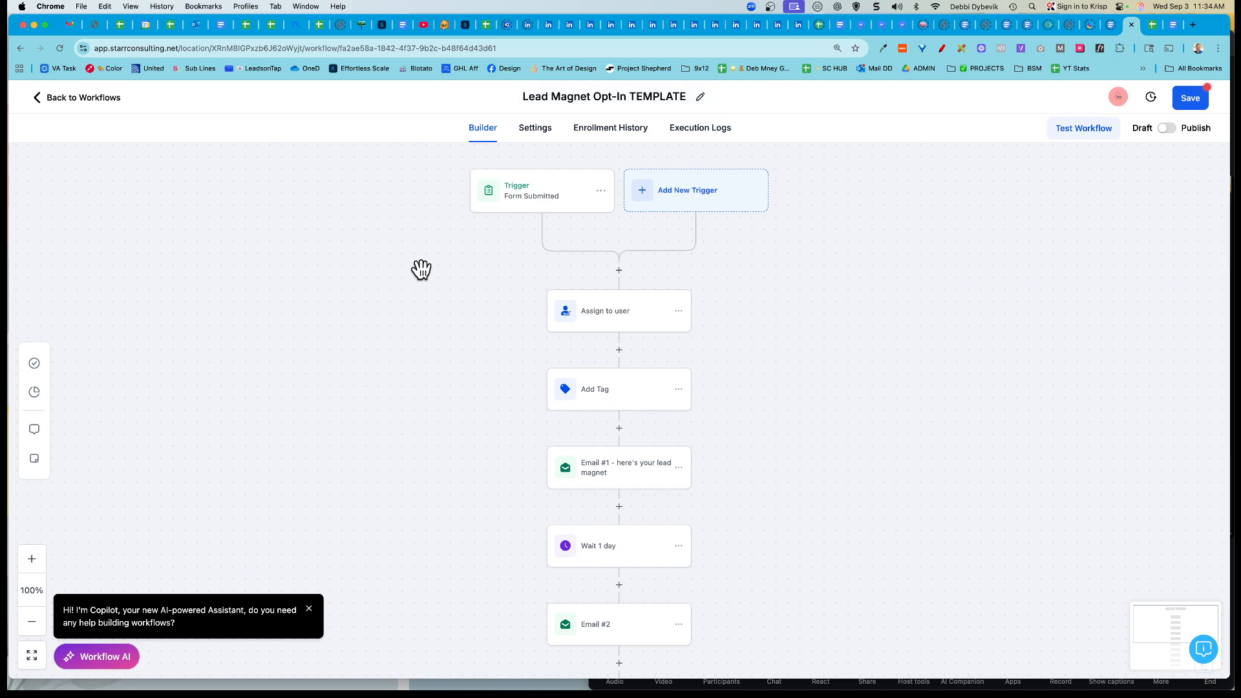
click(548, 198)
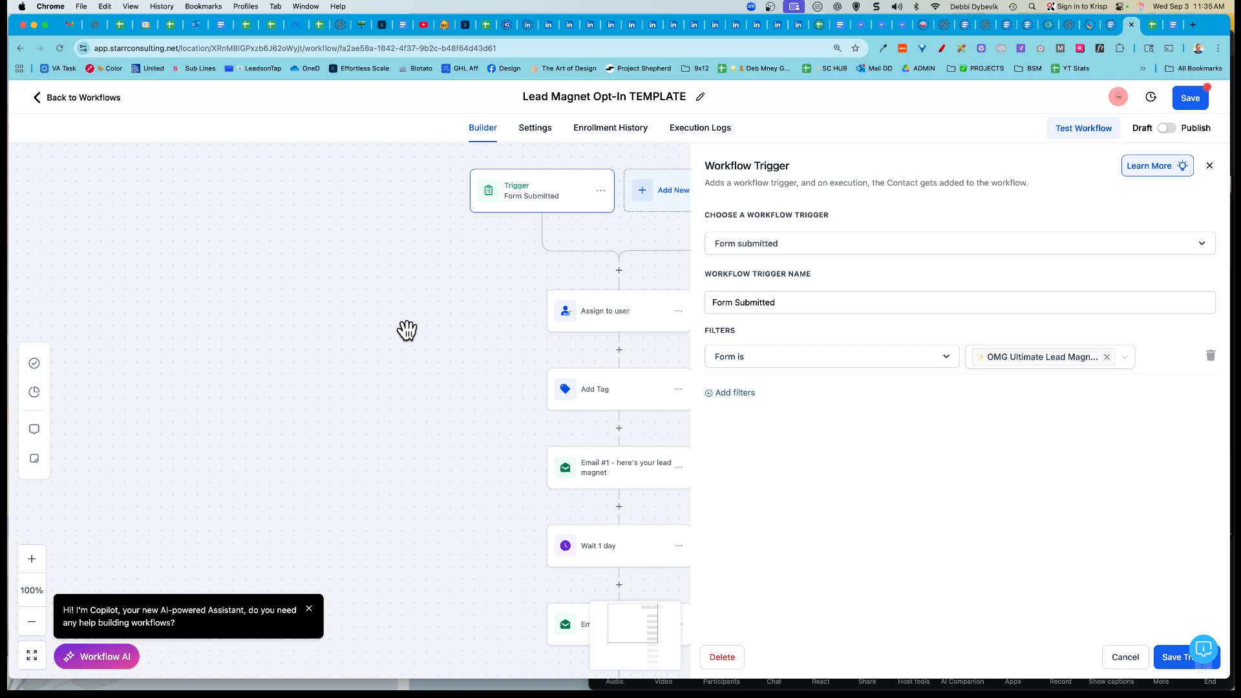
click(1125, 660)
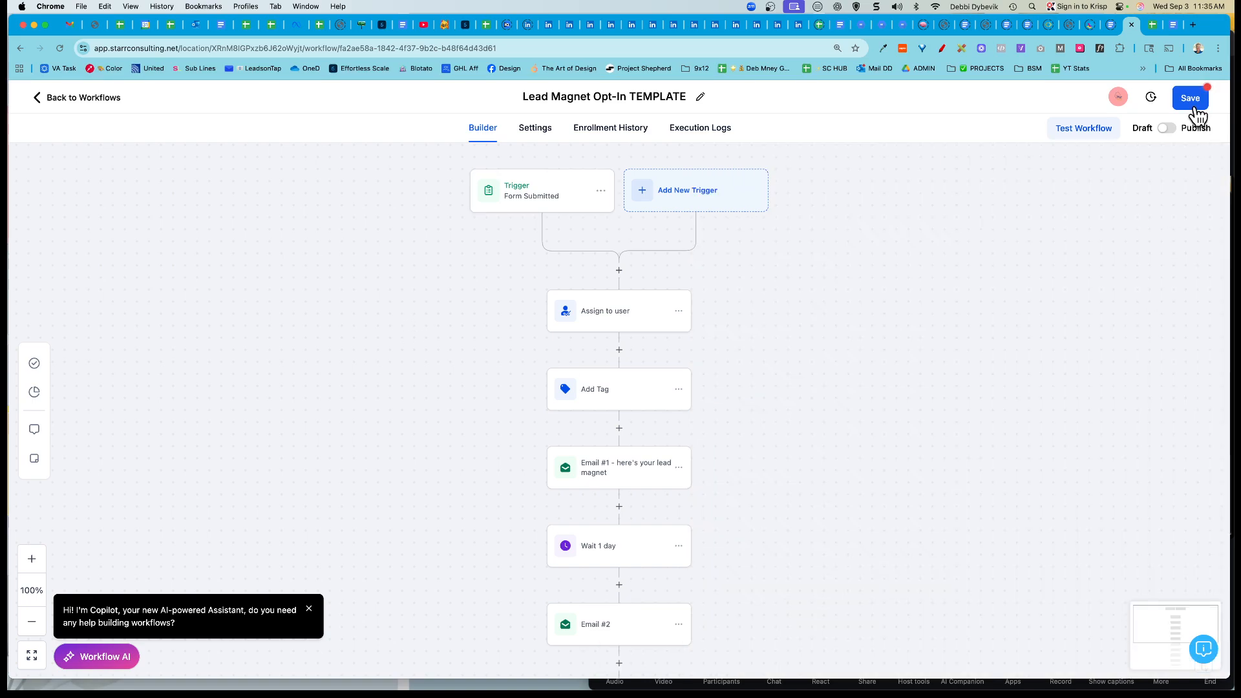
click(1193, 102)
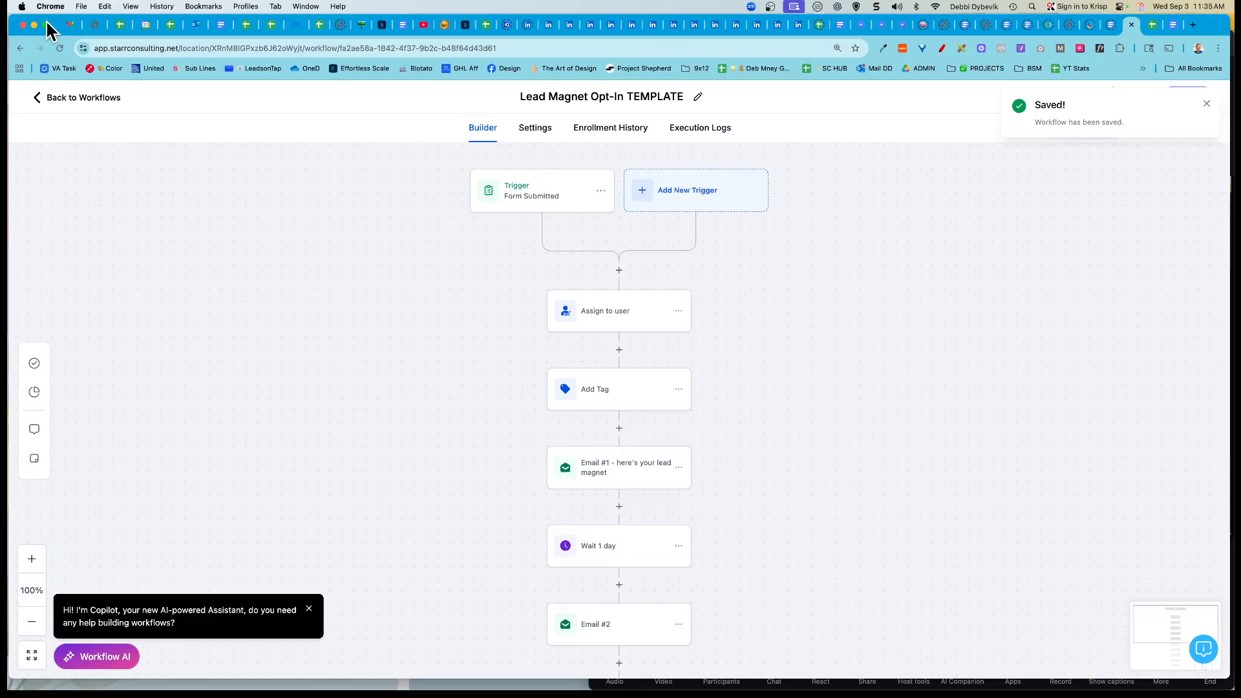
click(56, 98)
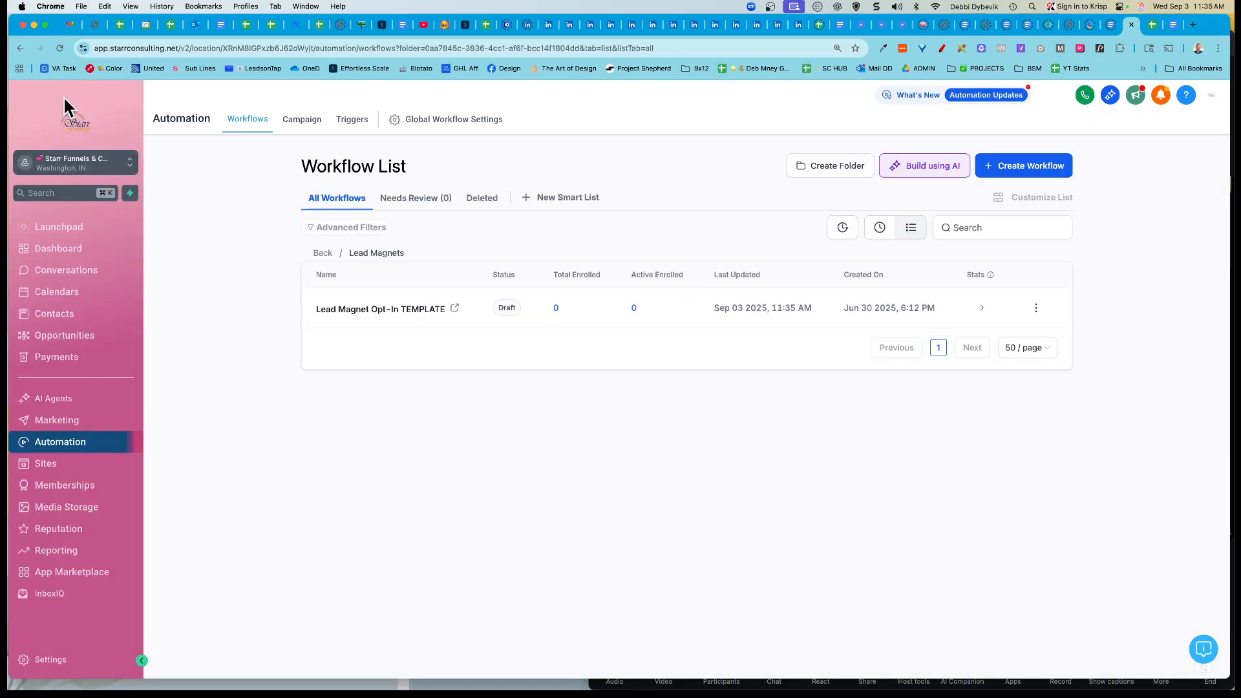
Step: Duplicate the Lead Magnet Opt-In TEMPLATE workflow as a draft named '3x3 Workflow'
click(1036, 308)
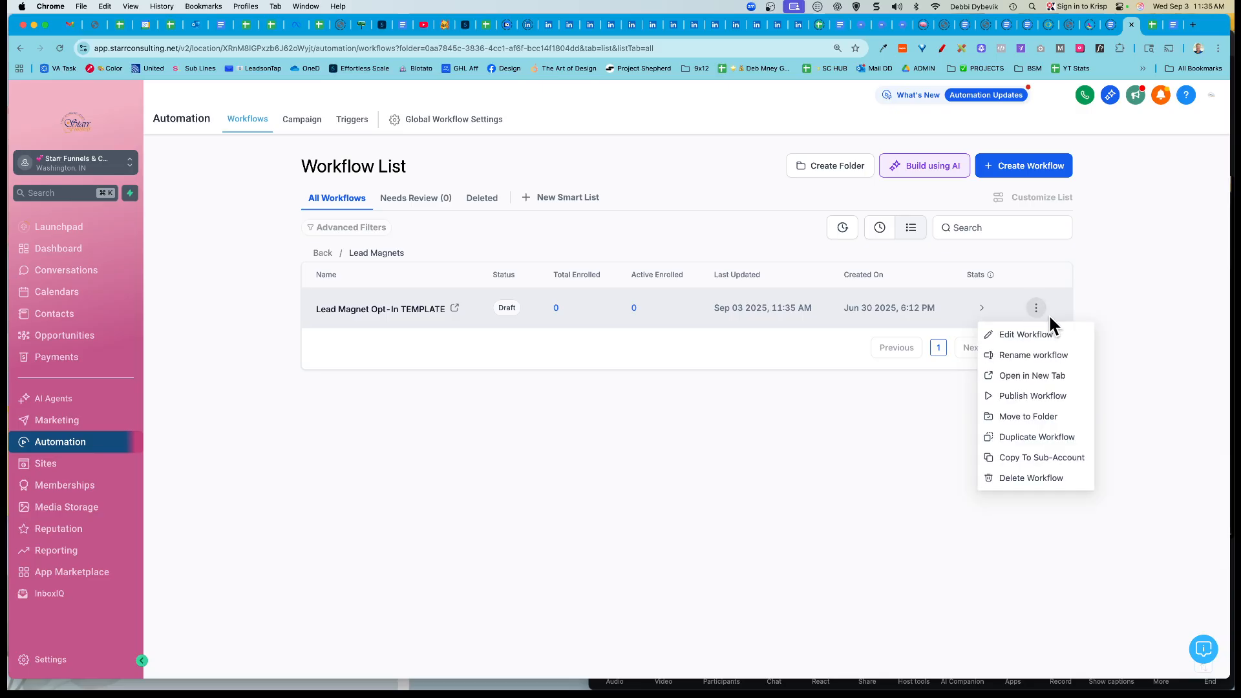
click(1029, 433)
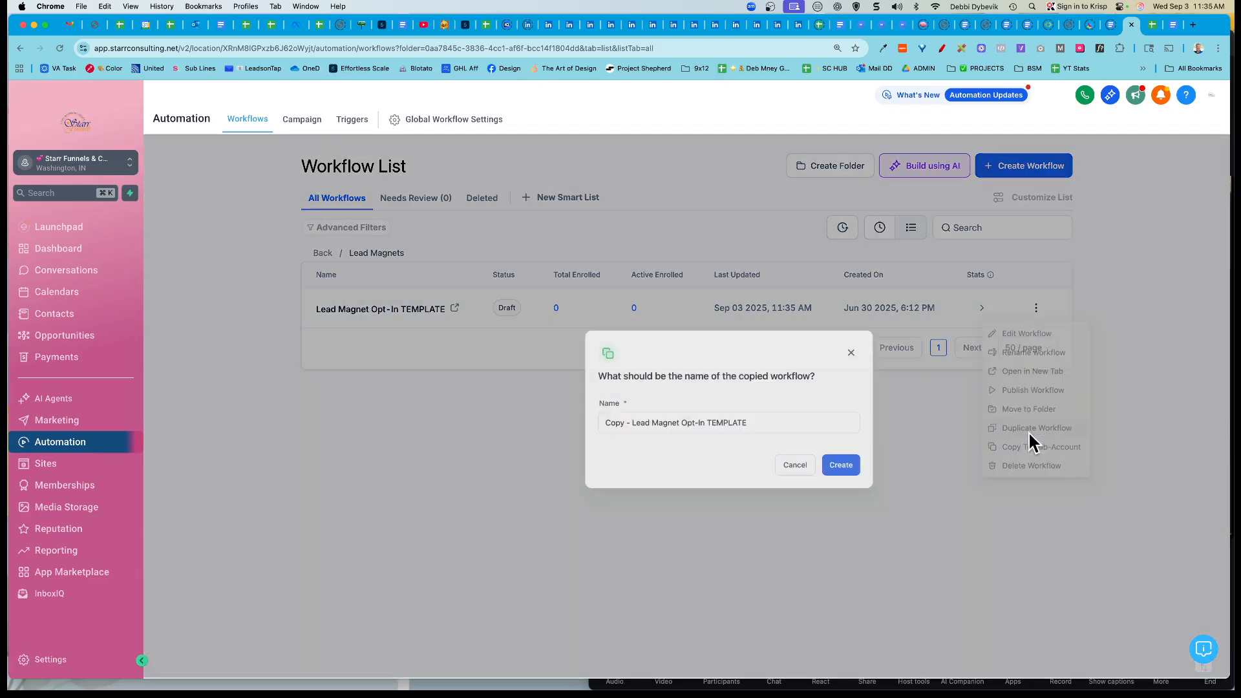
click(649, 421)
double_click(688, 422)
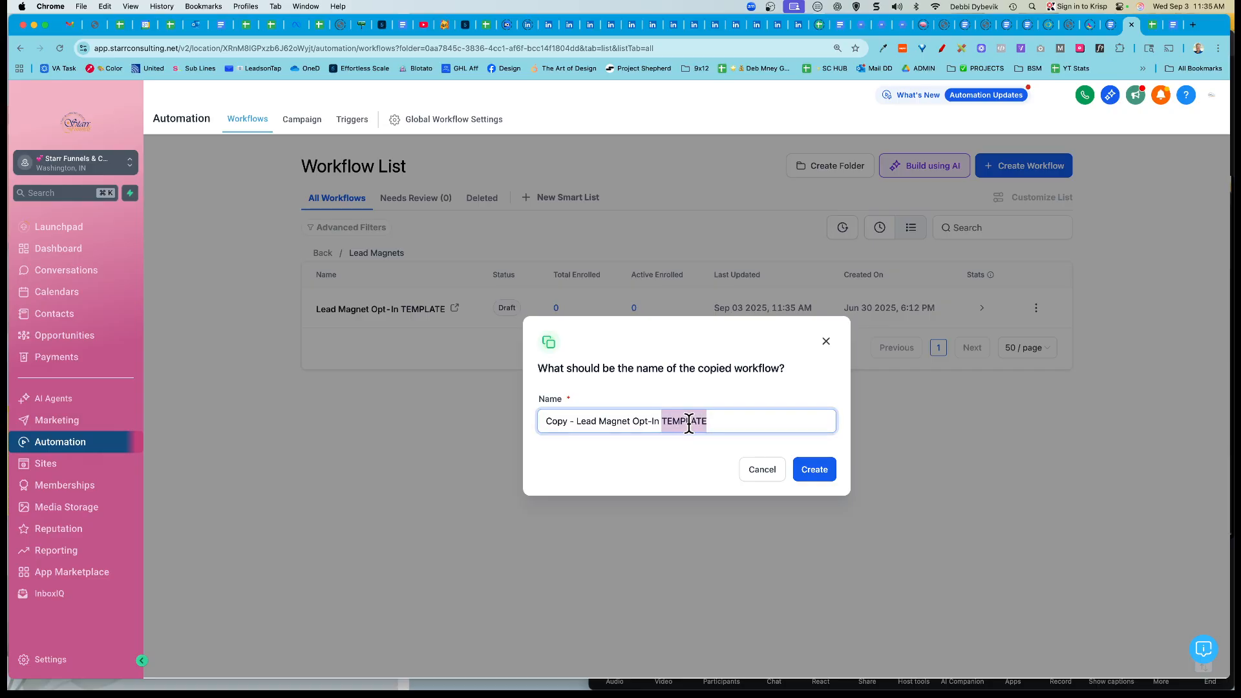
triple_click(688, 421)
text(3x3 Workflow)
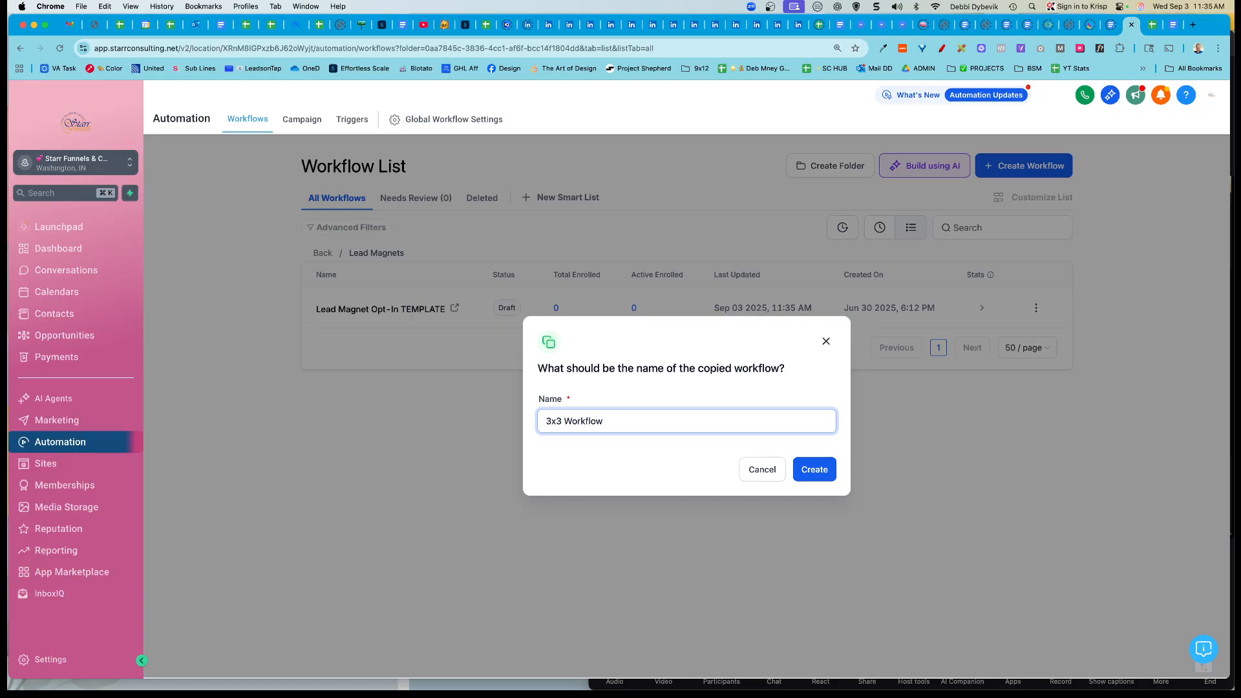
click(823, 472)
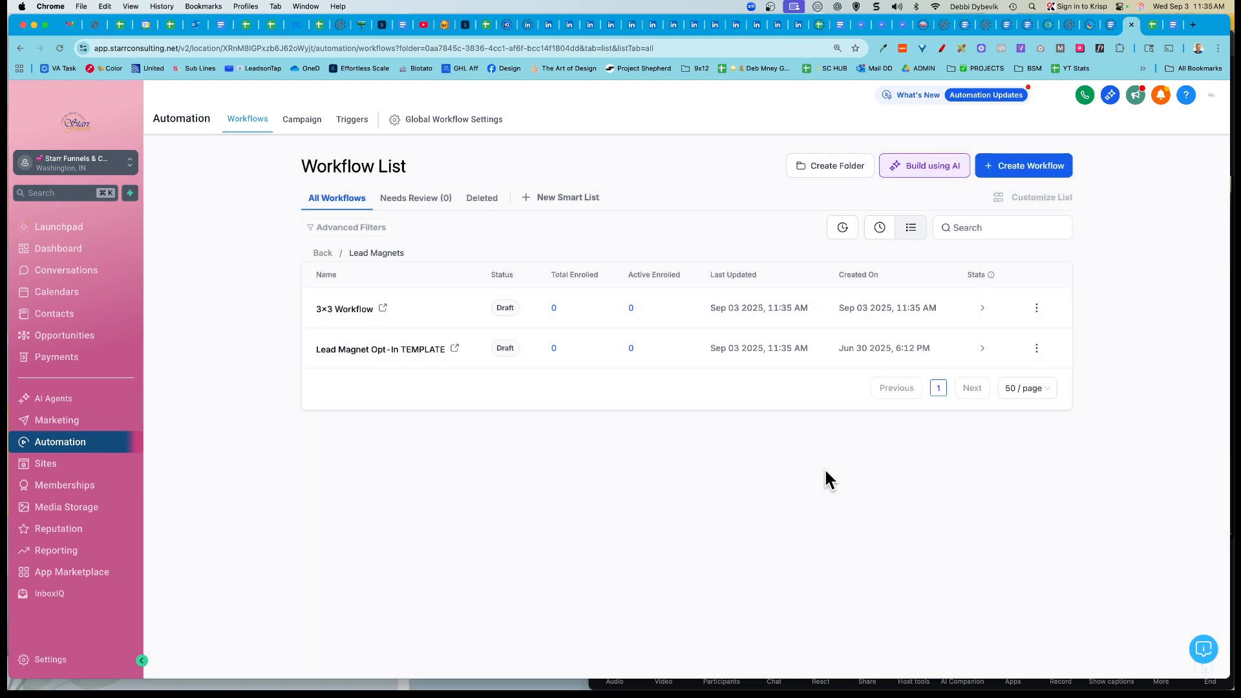
Step: Open 3x3 Workflow, check its default sender name and email in Settings, then return to Builder
click(341, 311)
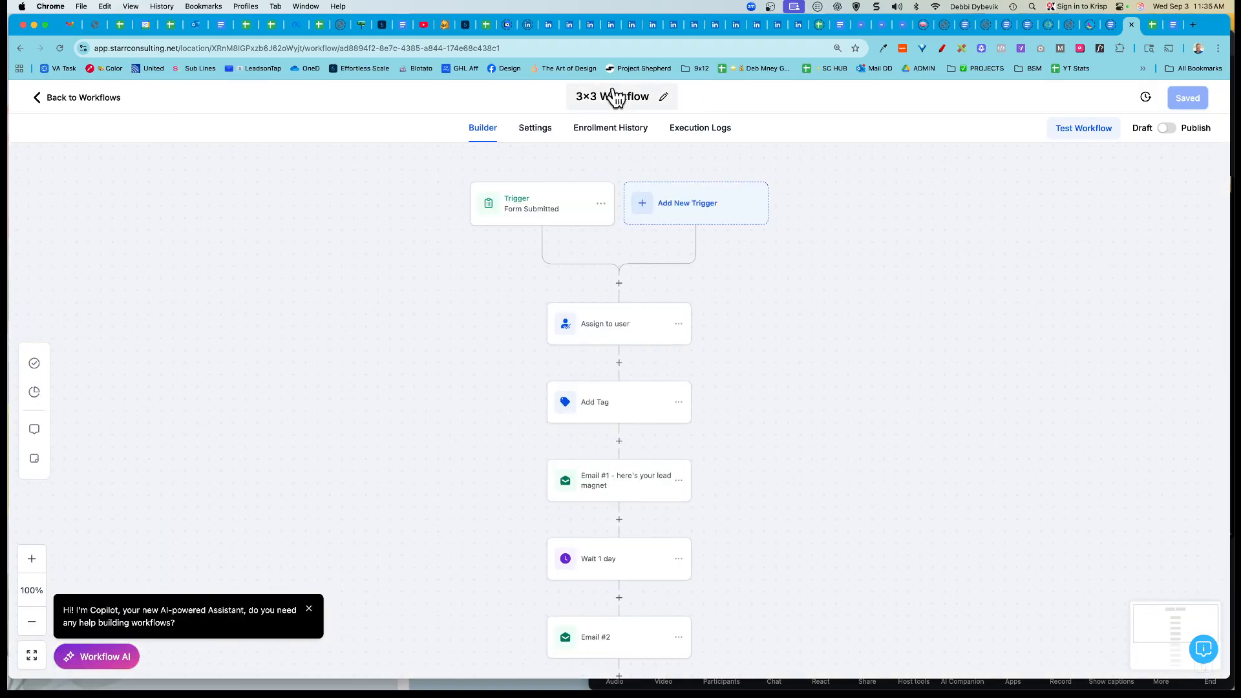
click(531, 132)
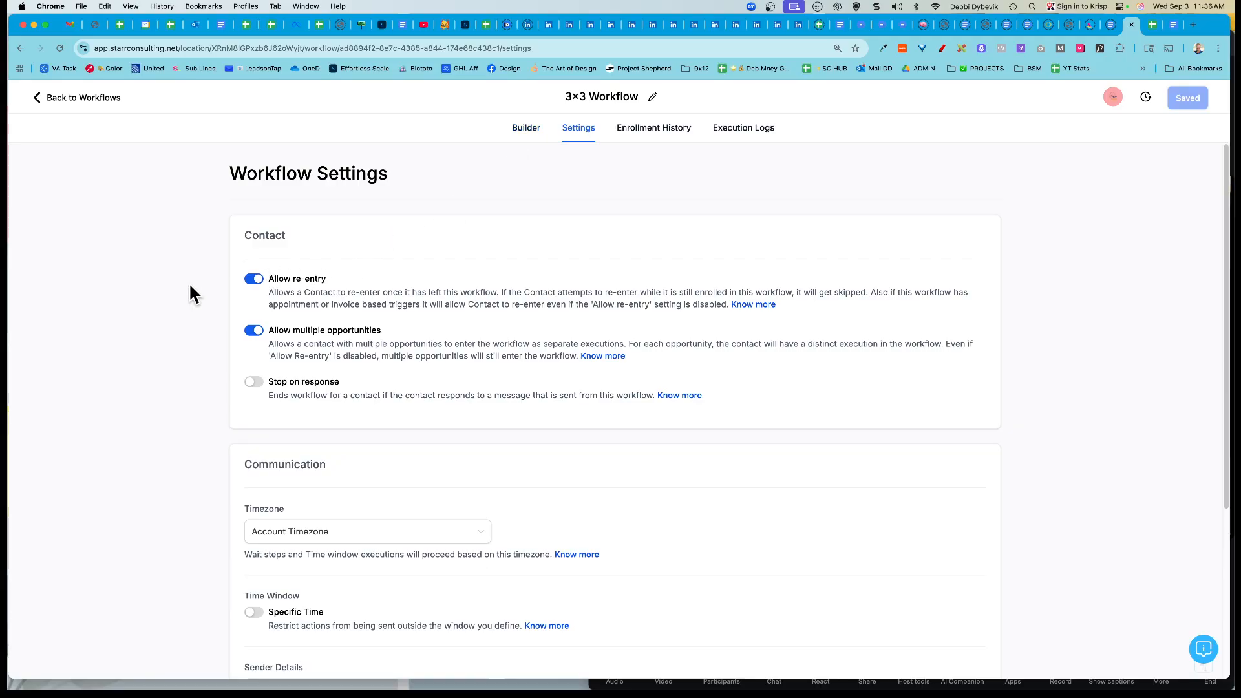
scroll(190, 286, down, 1)
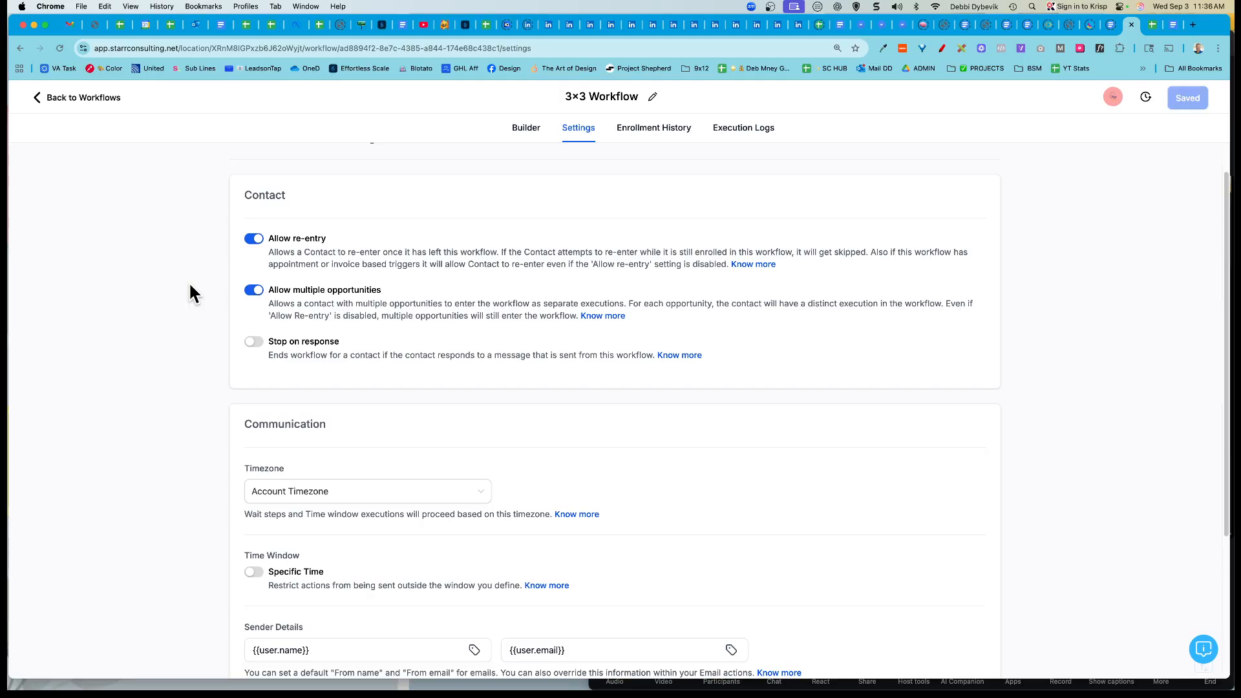
scroll(190, 285, down, 4)
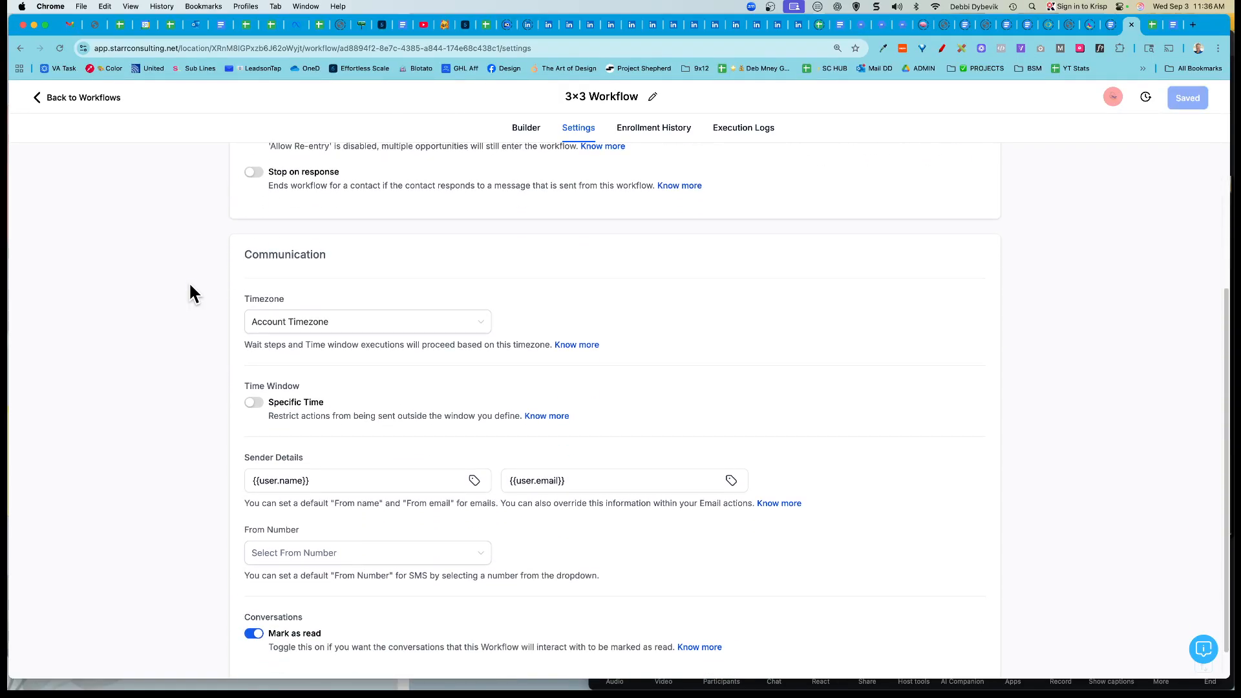
scroll(189, 285, down, 1)
click(285, 444)
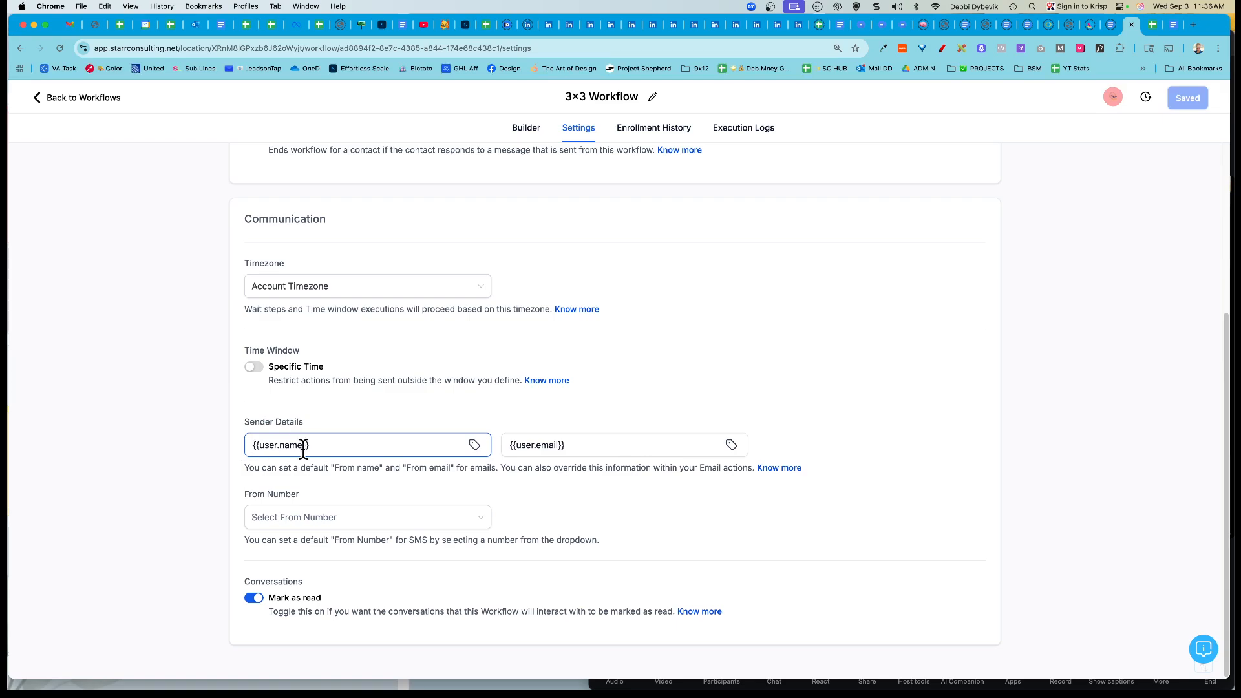
click(573, 447)
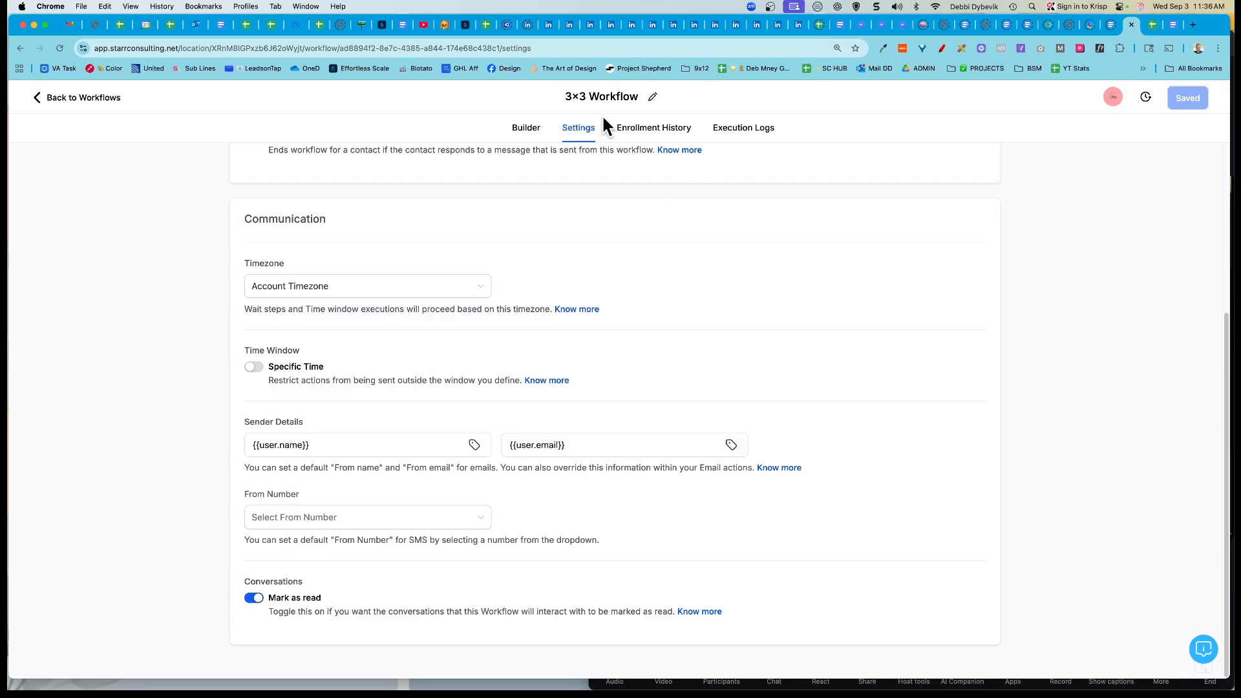
click(526, 132)
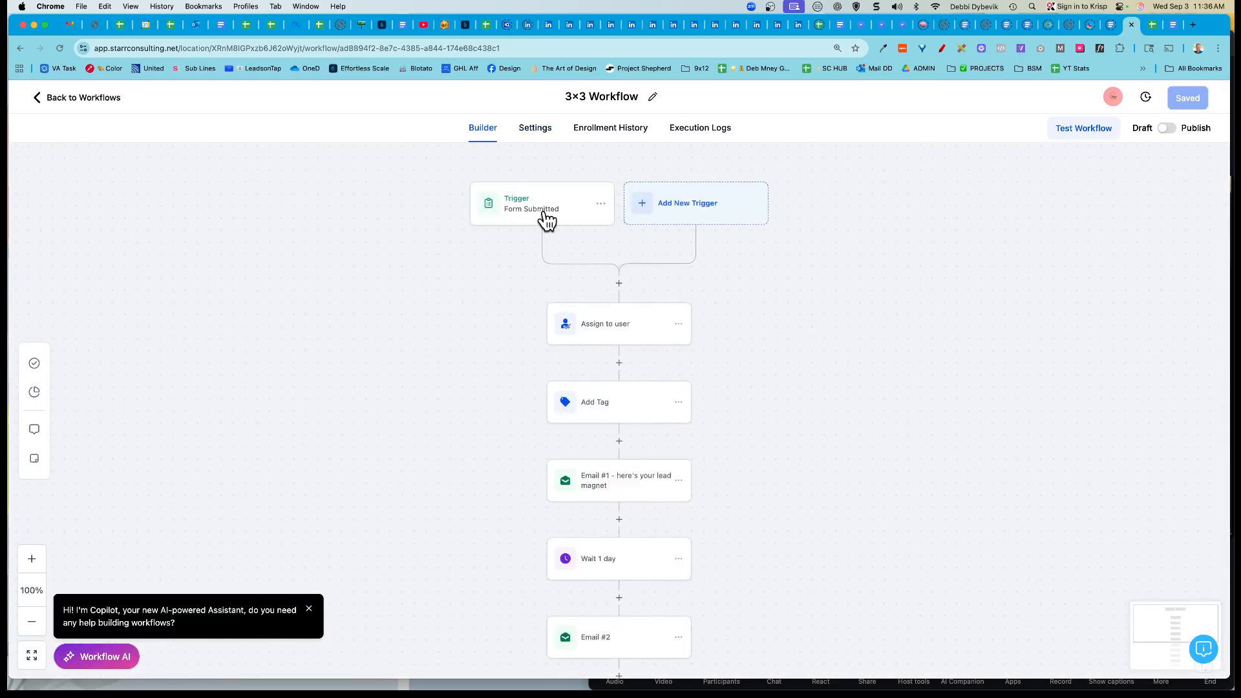
Step: Change the Form Submitted trigger's form filter to 3x3 Opt-in and save it
click(542, 210)
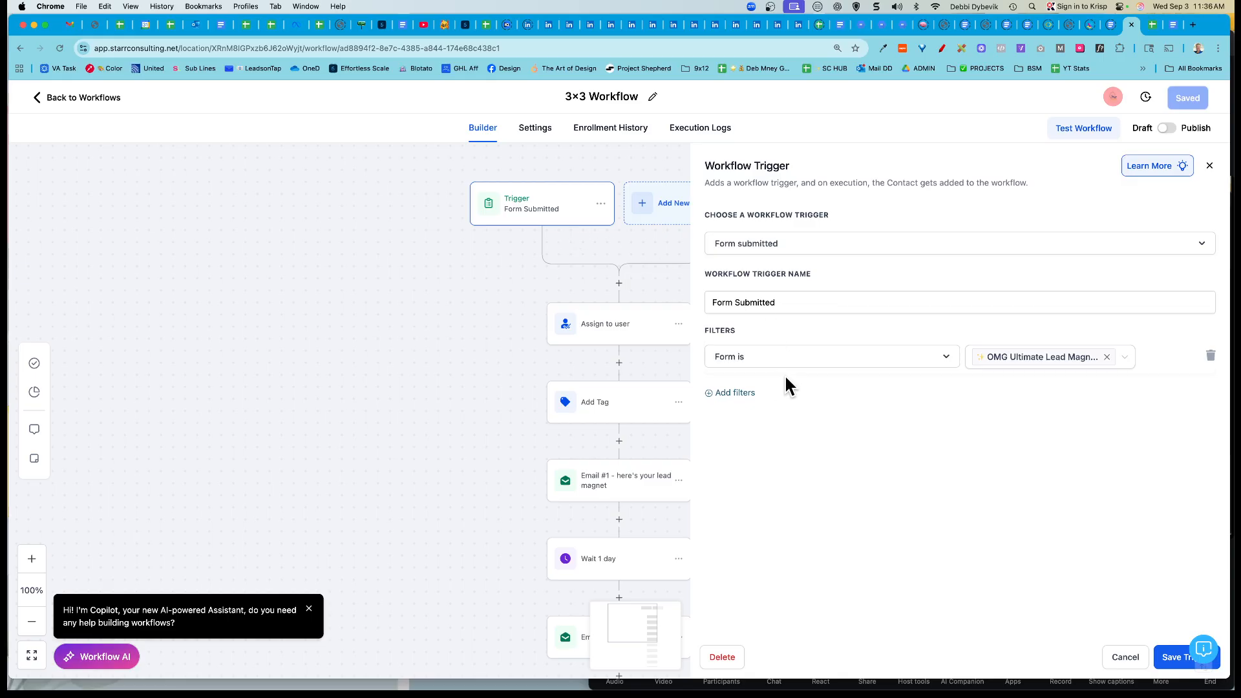
click(1107, 357)
click(1095, 364)
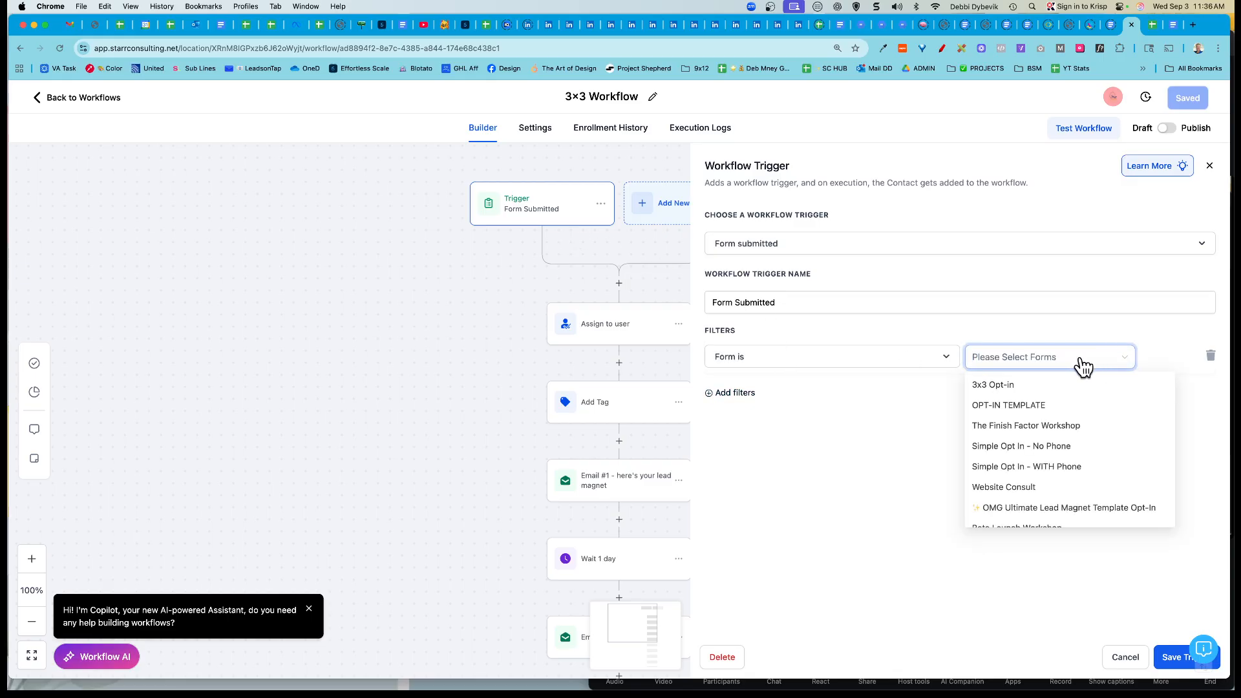
click(997, 390)
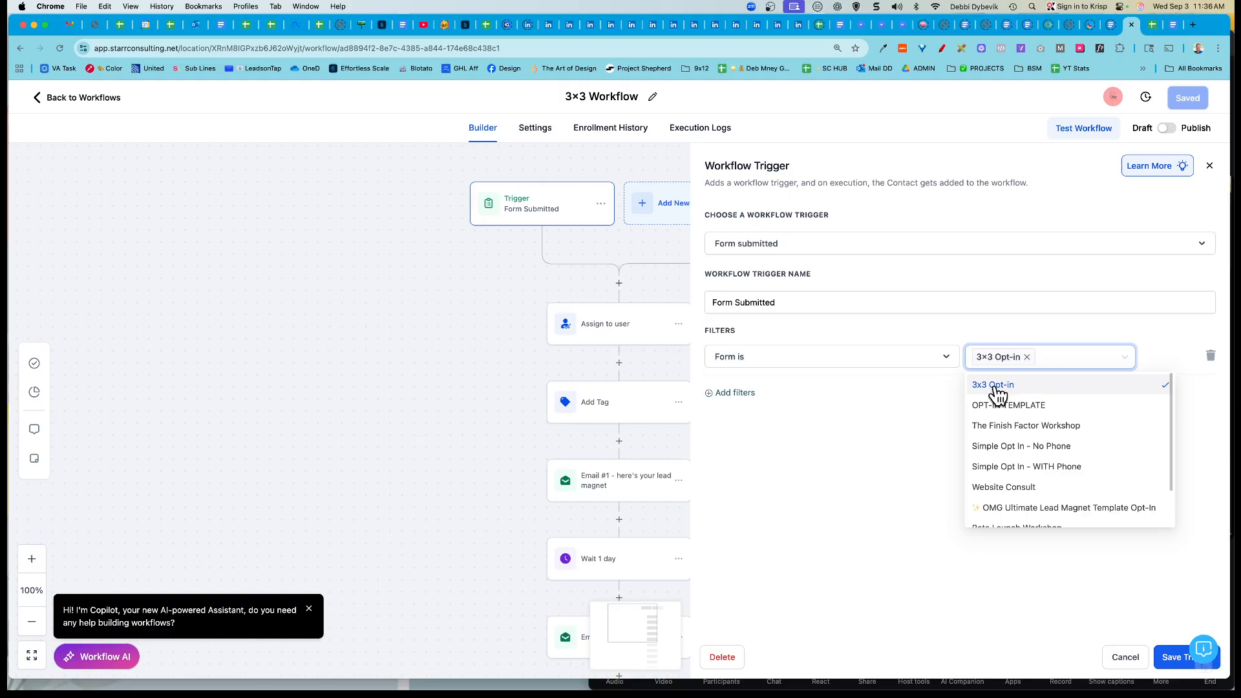
click(1172, 657)
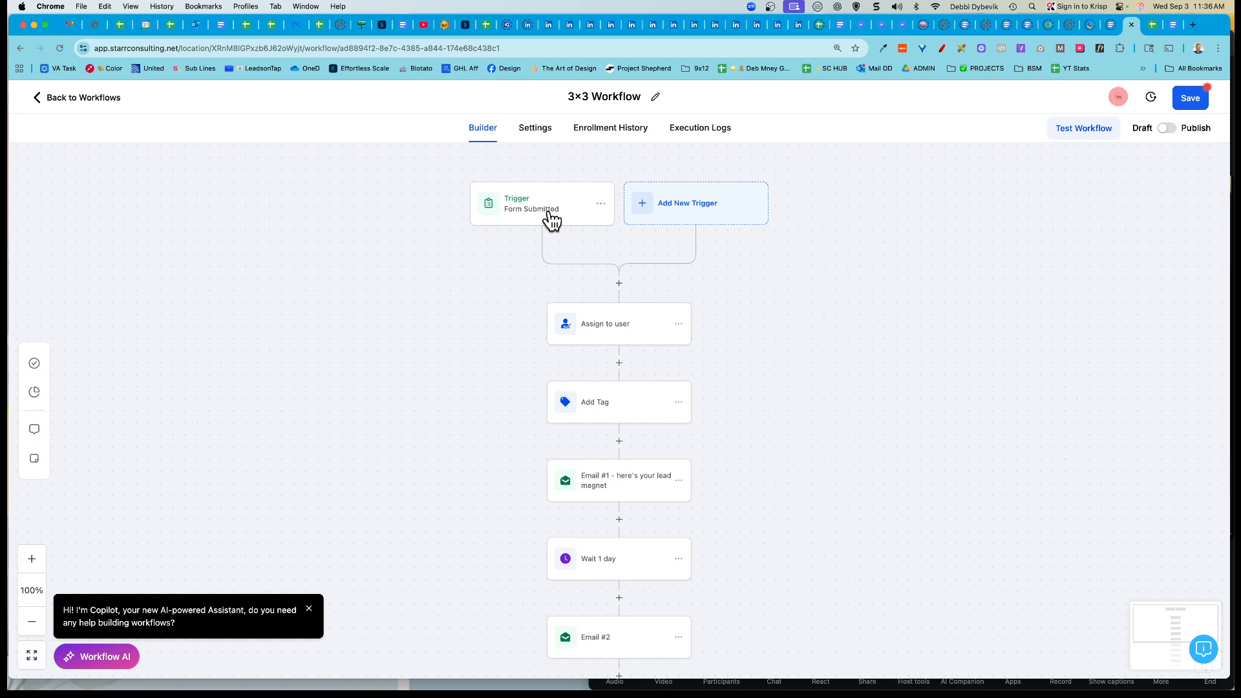
Step: Review the Assign to user step's assigned user and save it unchanged
click(615, 334)
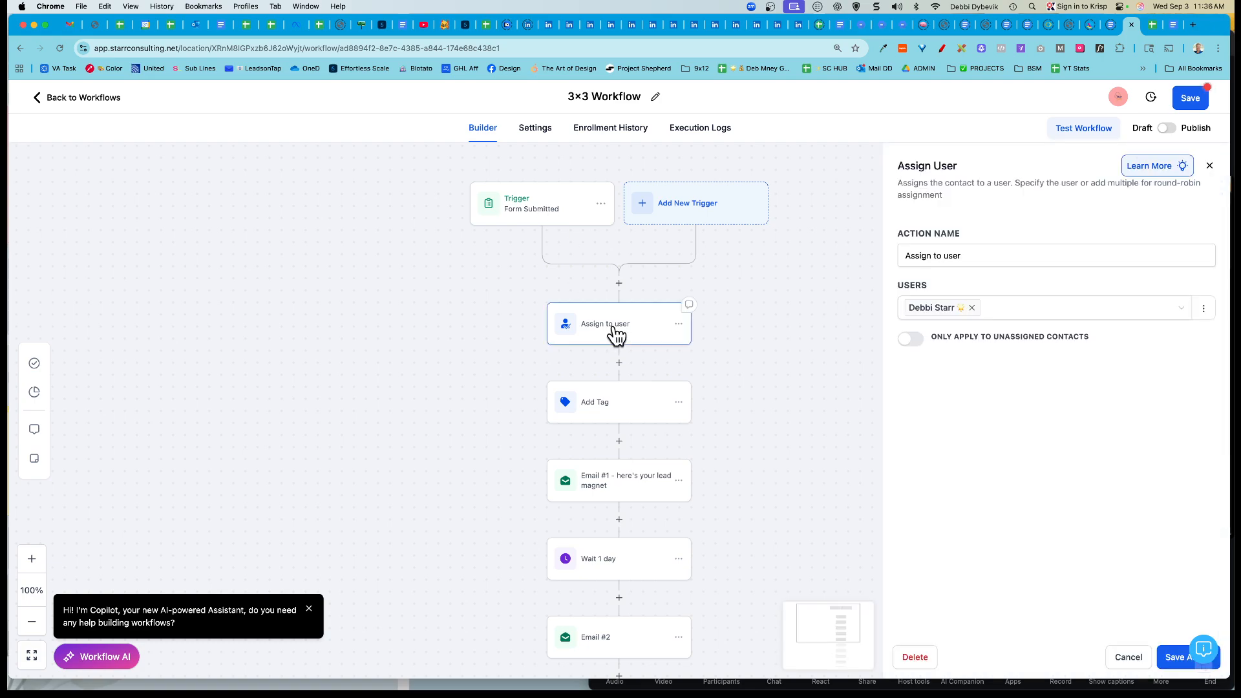
click(986, 296)
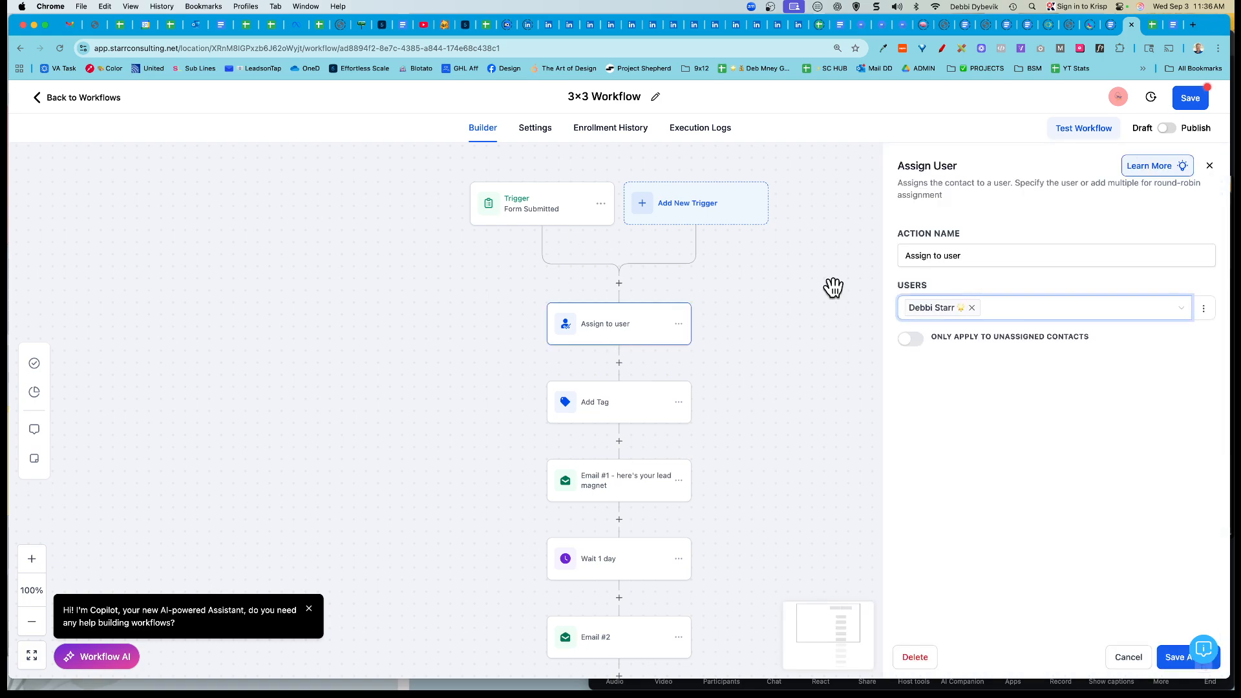
click(1164, 664)
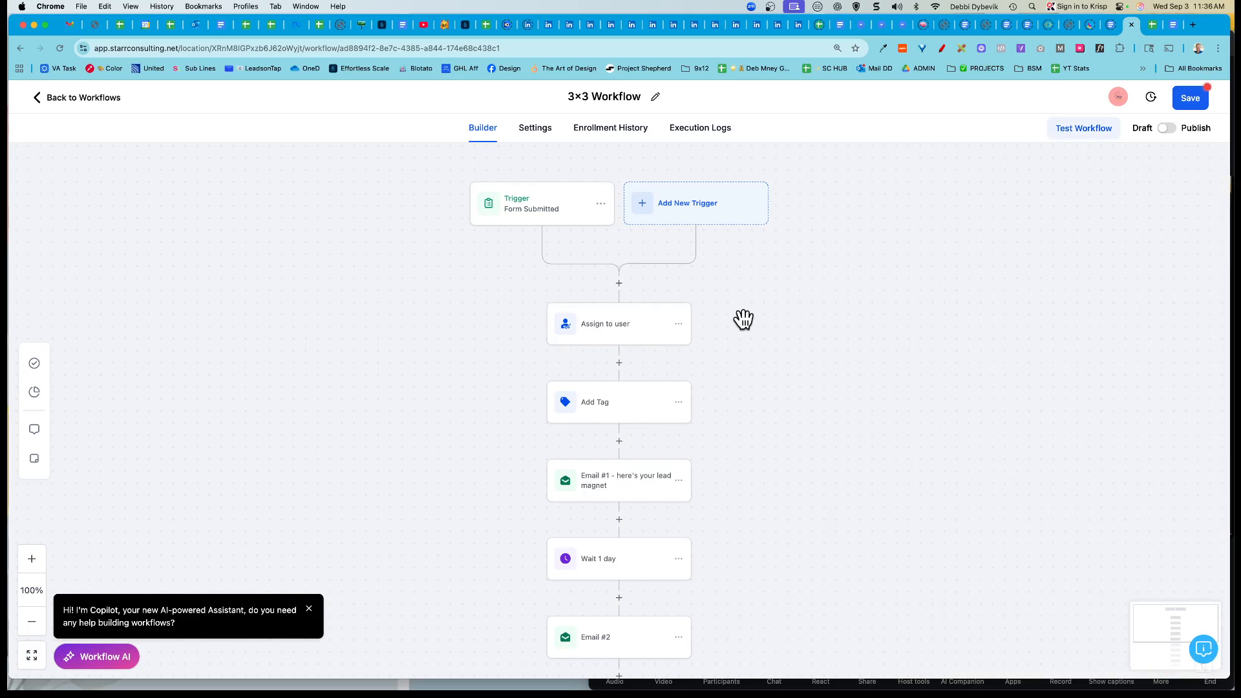
Step: Add a new '3x3 planner' tag to the Add Tag step beside 'lead magnet' and save
click(619, 410)
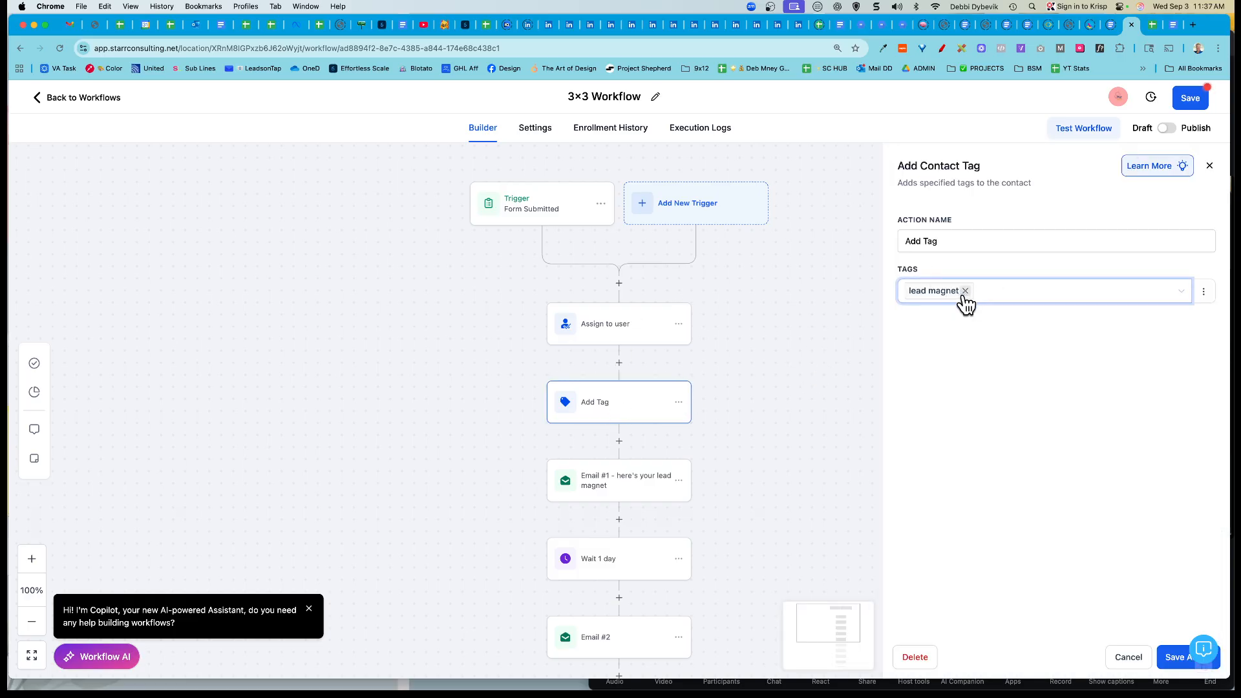
click(1006, 293)
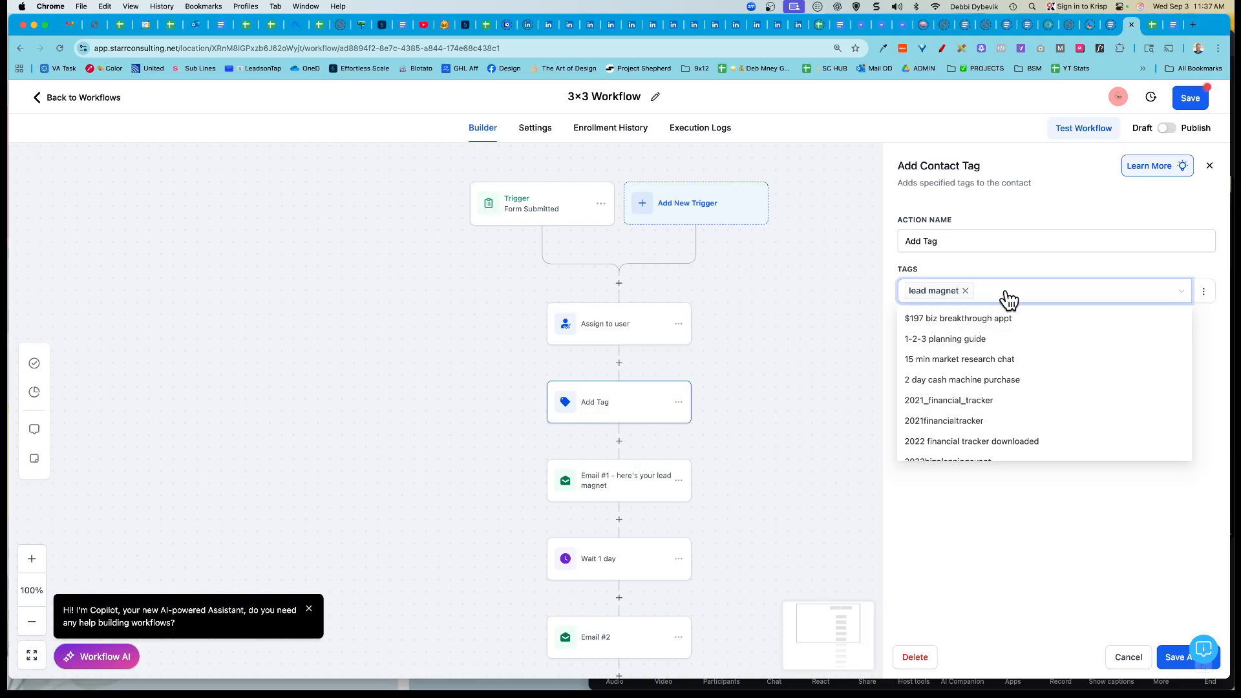
text(3x)
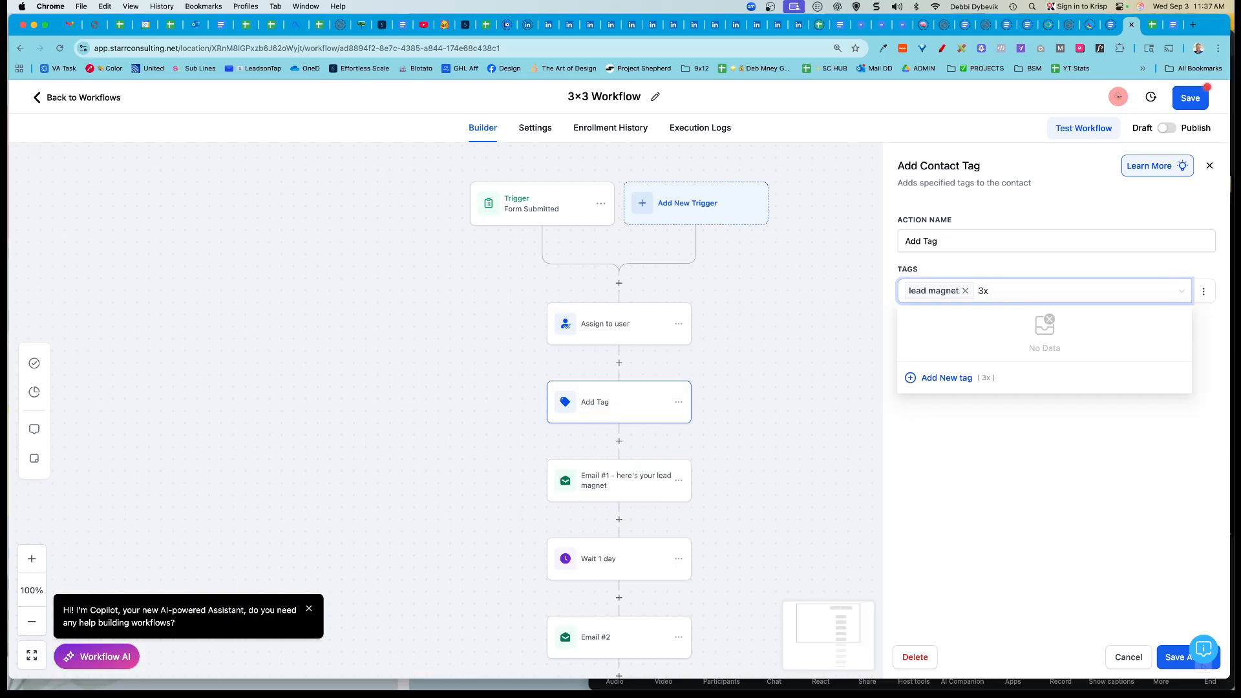
text(3 planner)
click(942, 378)
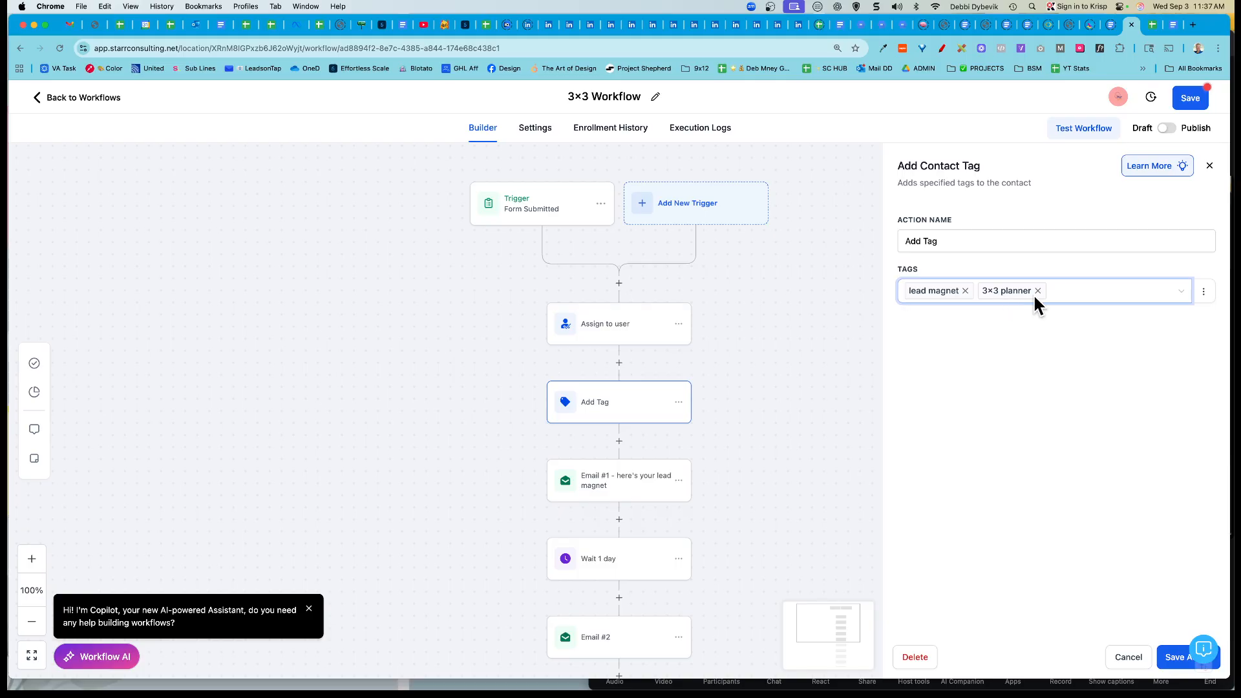
click(1178, 666)
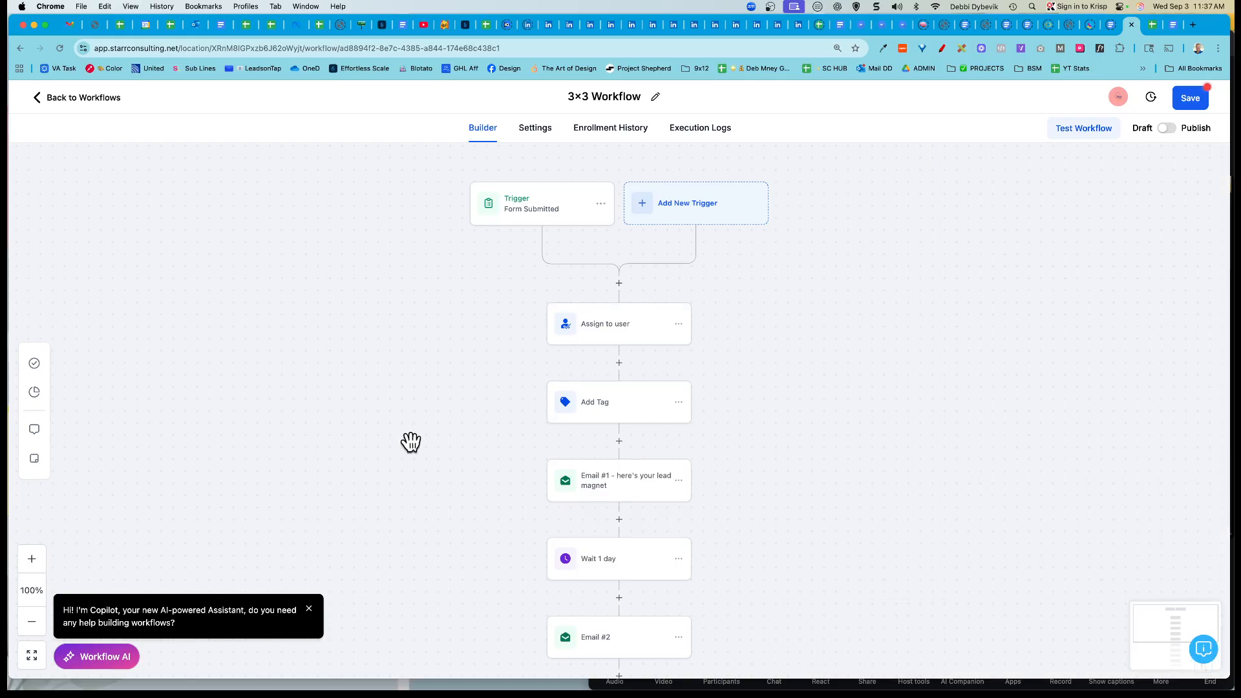
Step: Open the first email step and change its subject placeholder to '3x3 Daily Task Manager'
scroll(411, 441, down, 3)
scroll(411, 441, down, 2)
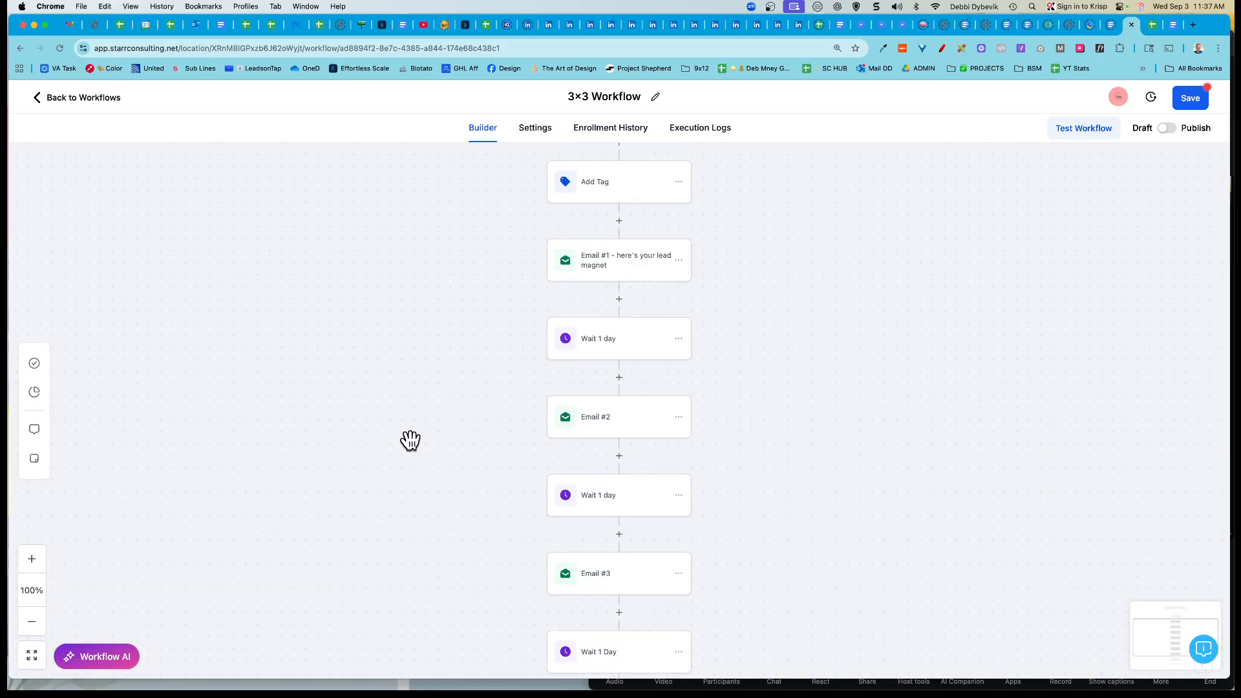
click(629, 269)
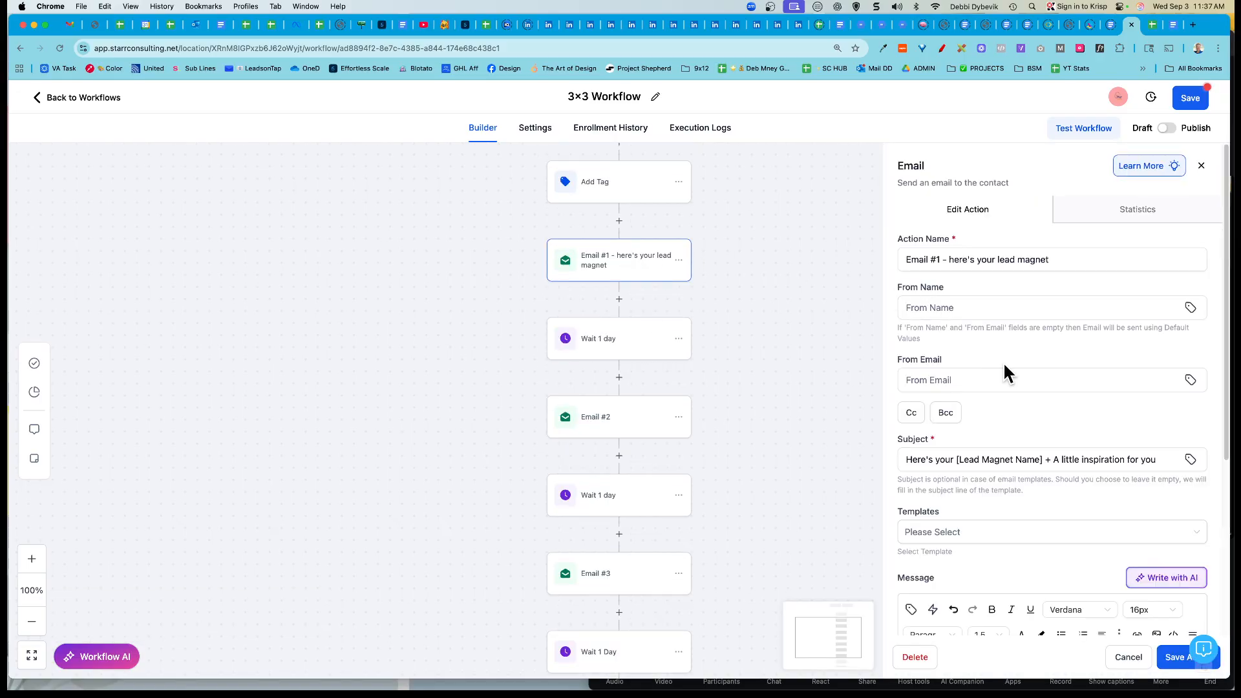
scroll(1003, 362, down, 1)
click(948, 256)
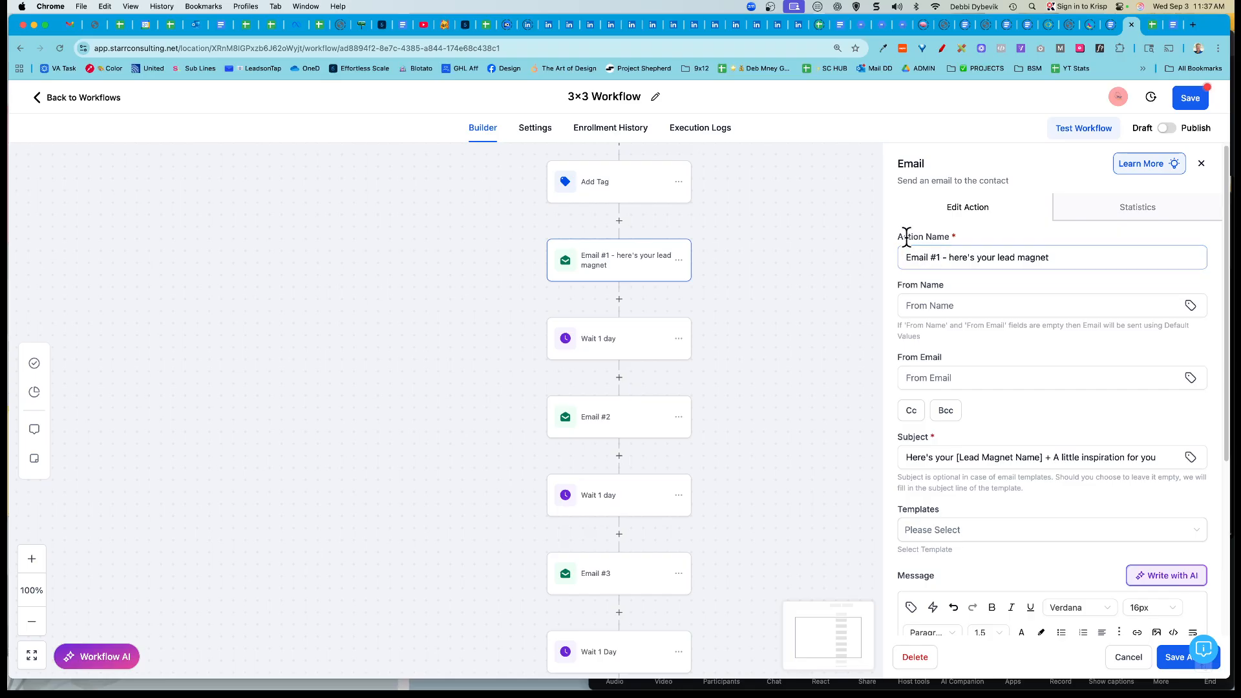
click(918, 258)
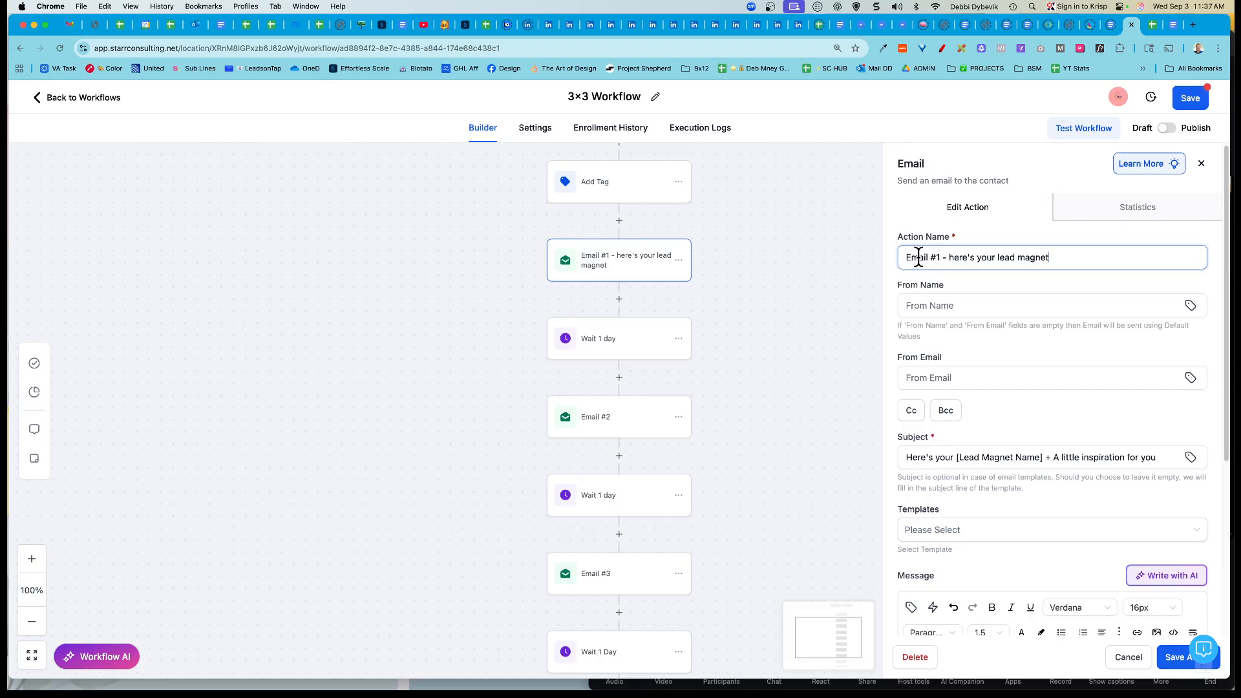
click(1058, 259)
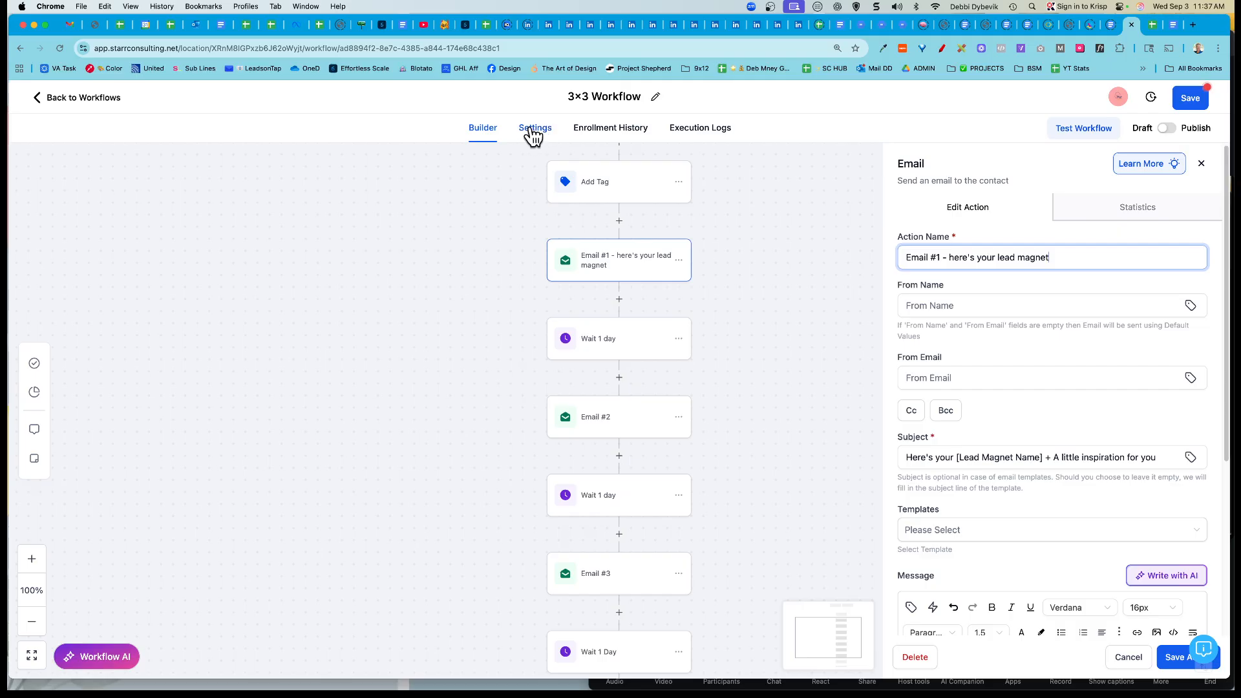
scroll(948, 288, down, 3)
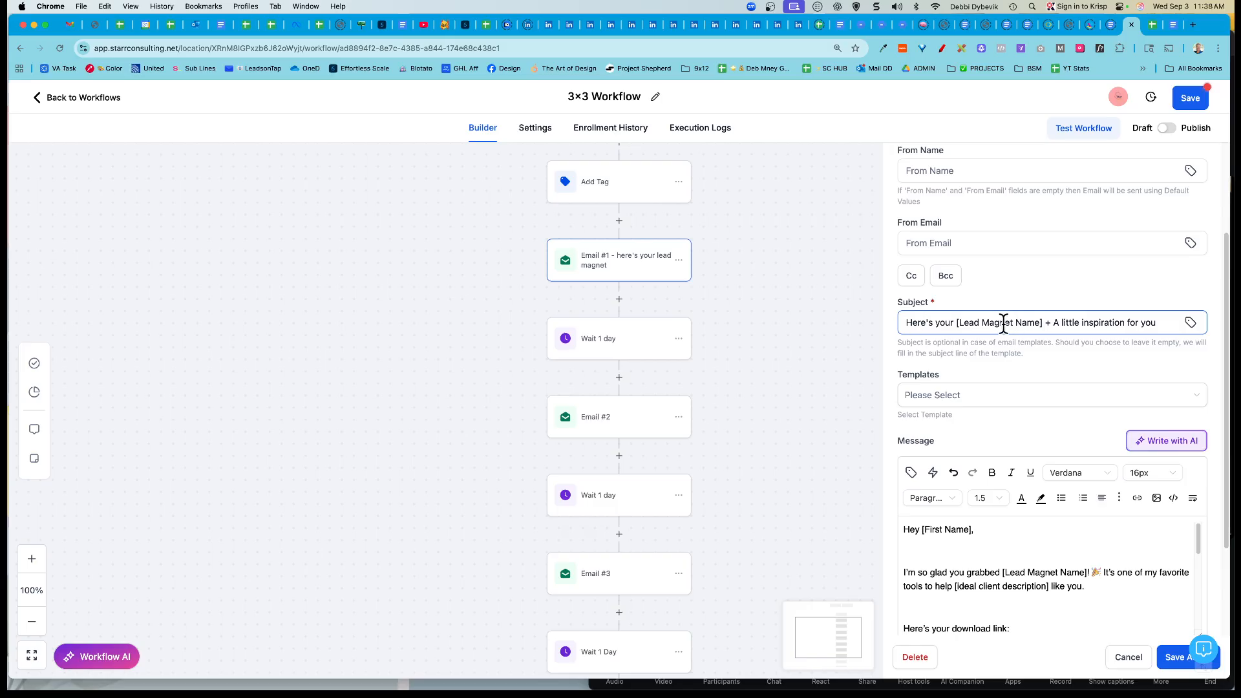
click(1043, 322)
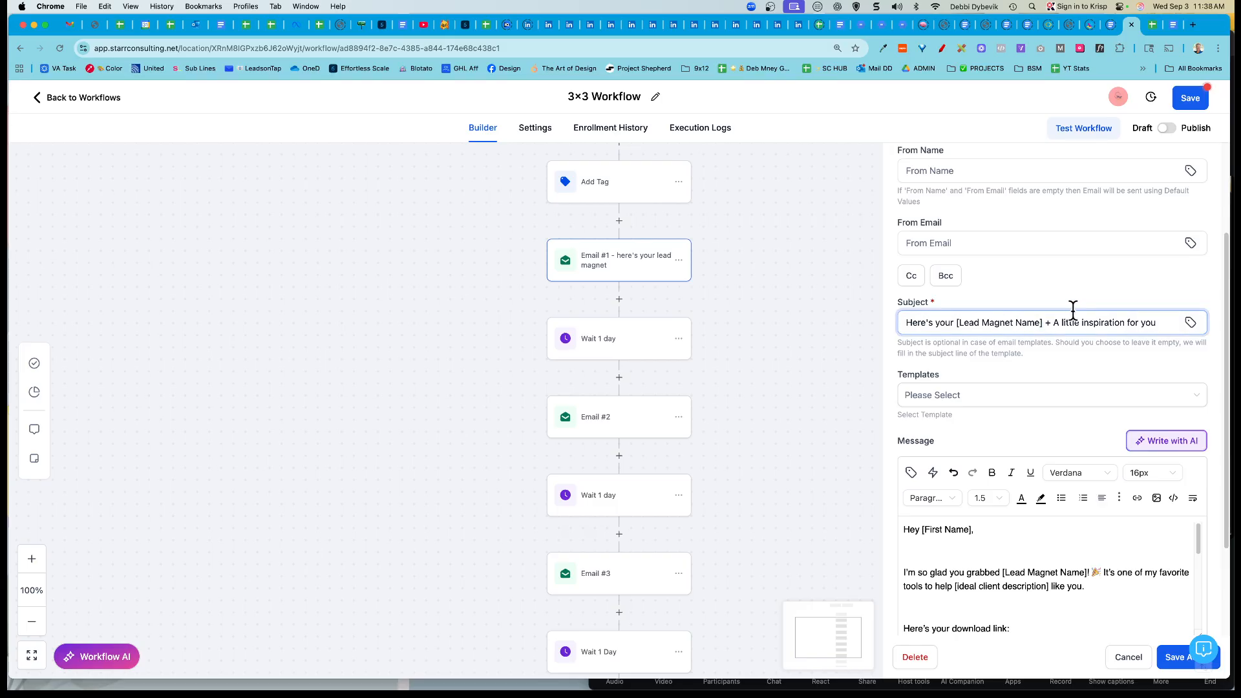
key(BackSpace)
key(BackSpace)
key(BackSpace)
key(BackSpace)
key(BackSpace)
key(BackSpace)
key(BackSpace)
key(BackSpace)
key(BackSpace)
key(BackSpace)
key(BackSpace)
key(BackSpace)
key(BackSpace)
key(BackSpace)
key(BackSpace)
key(BackSpace)
key(BackSpace)
key(BackSpace)
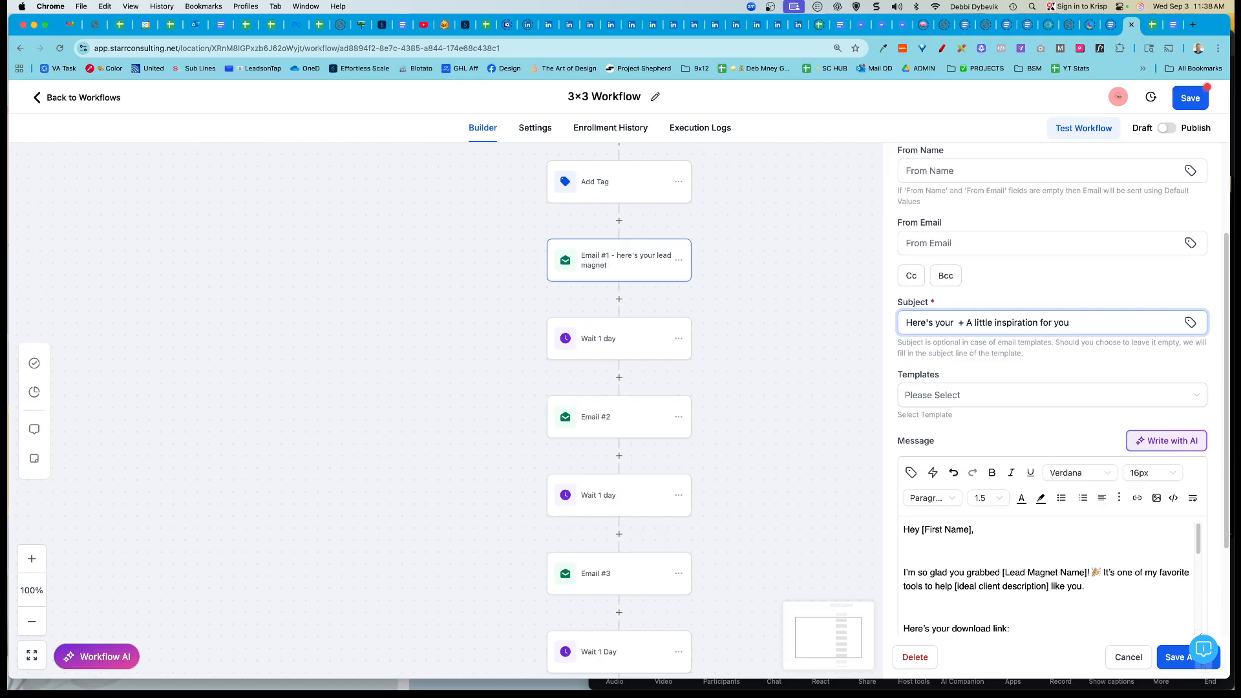
text(3x3 Daily Task)
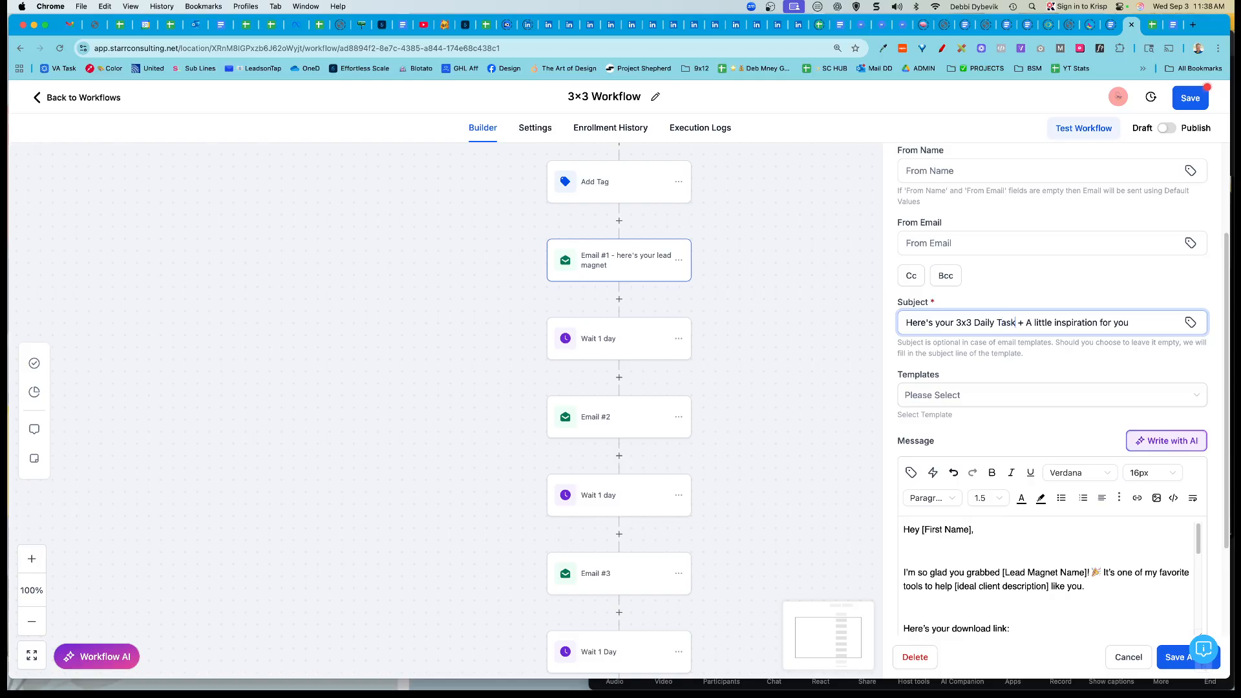
text( Manager)
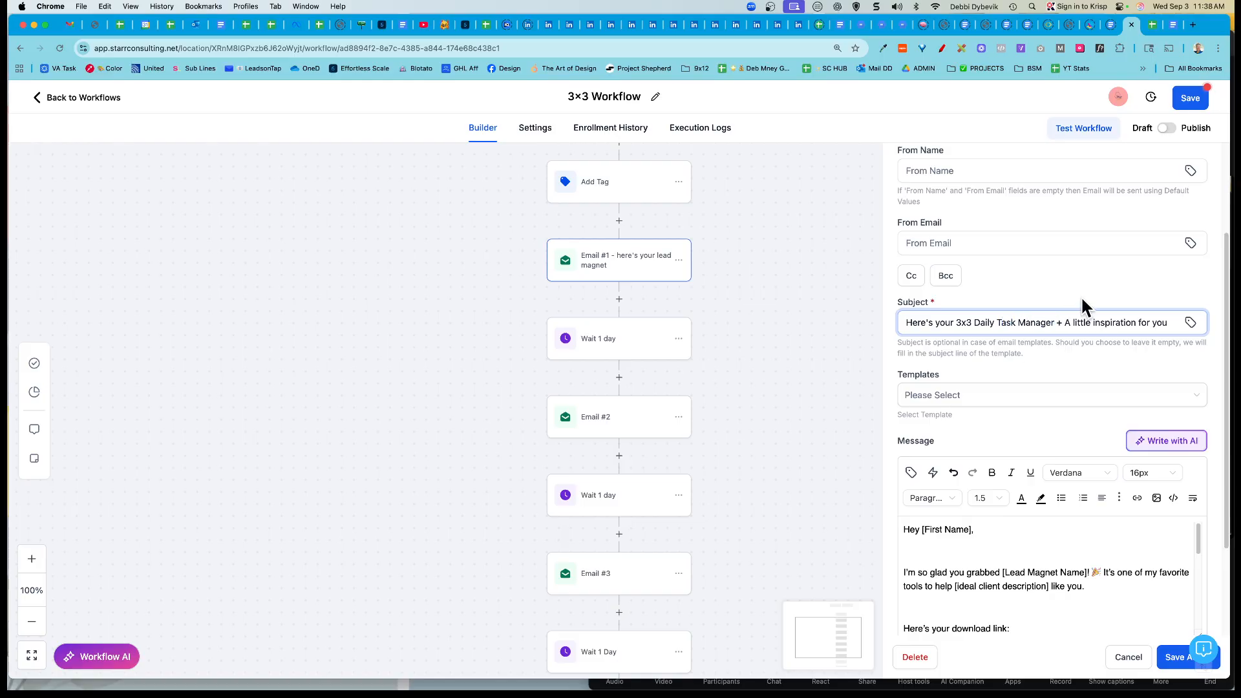
Step: Replace [Lead Magnet Name] in the email body with '3x3 Daily Task Manager' copied from the subject
scroll(1085, 306, down, 3)
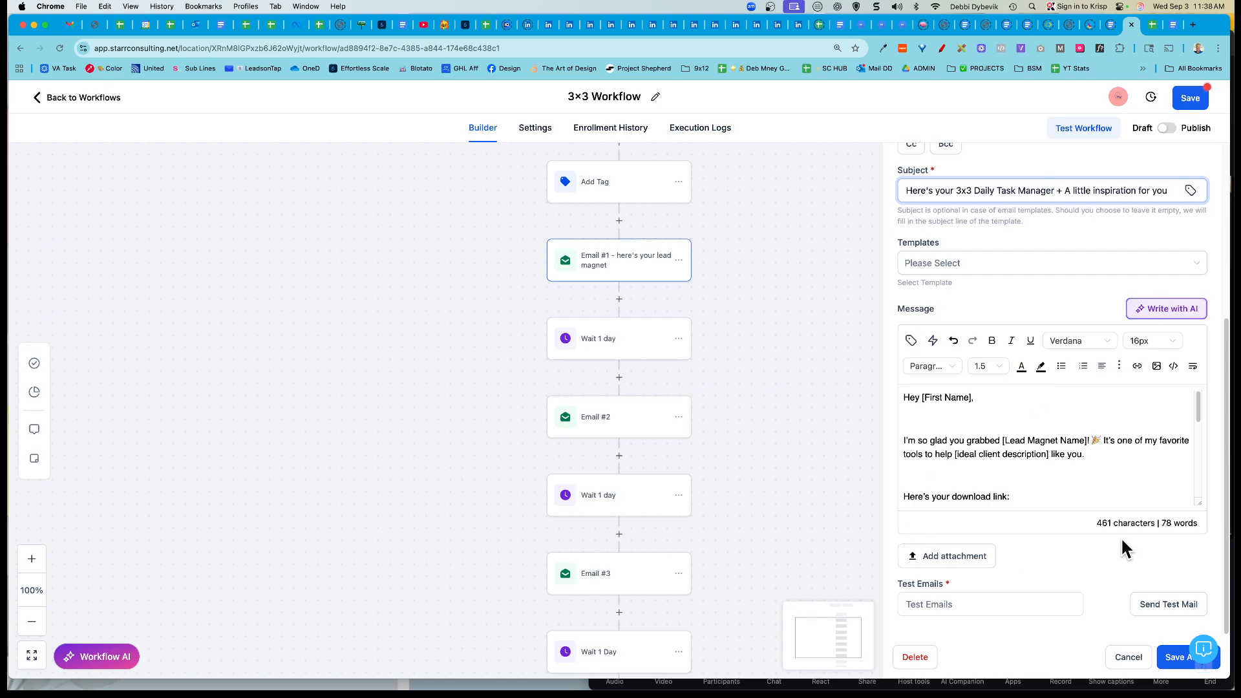
drag(1198, 504, 1198, 624)
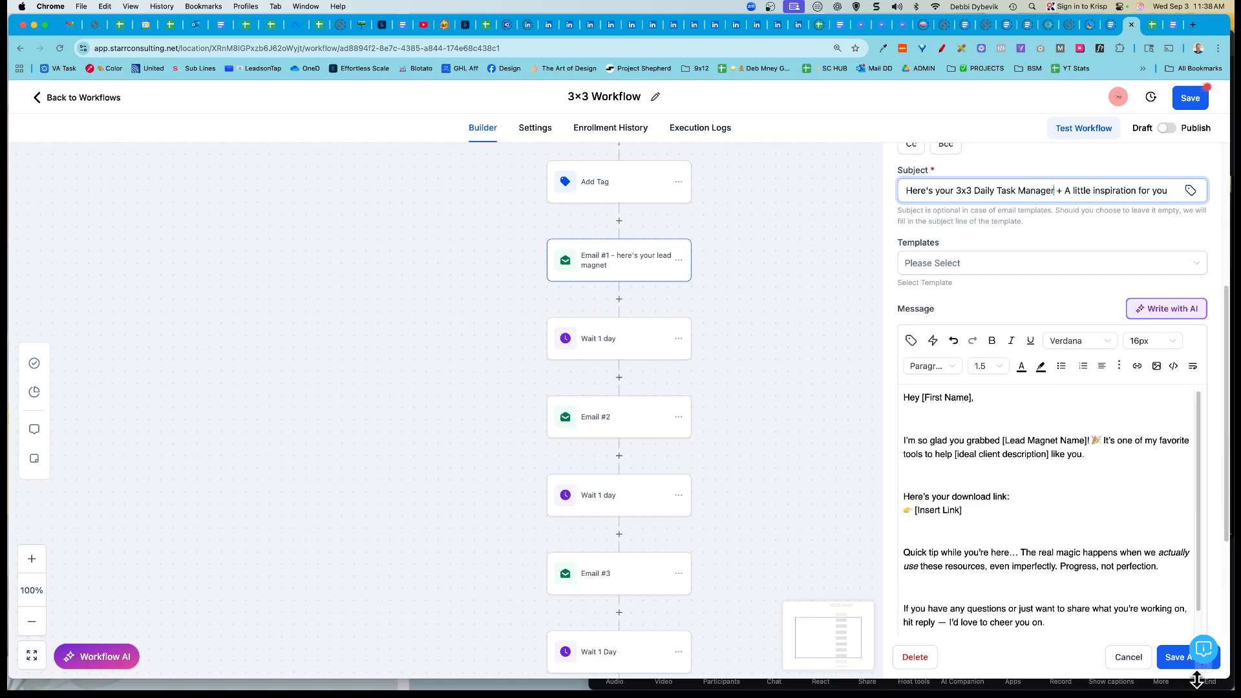
scroll(1093, 500, up, 2)
scroll(1090, 502, down, 2)
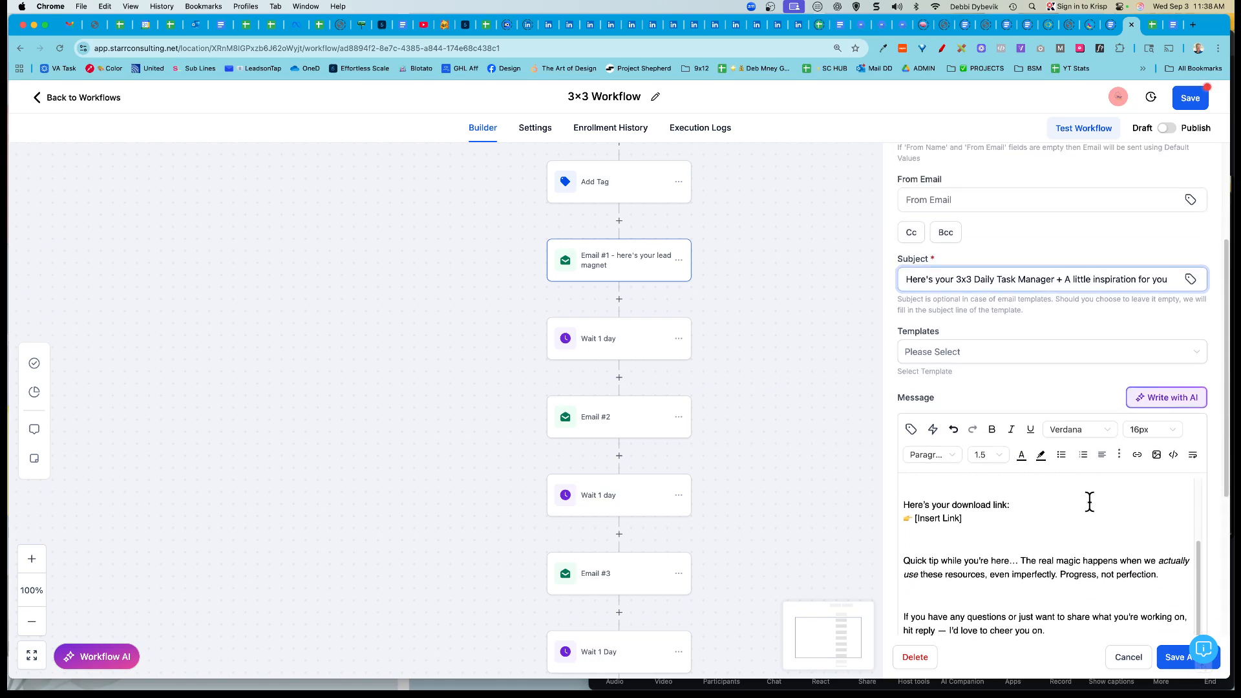
scroll(1090, 502, up, 2)
scroll(1120, 496, down, 1)
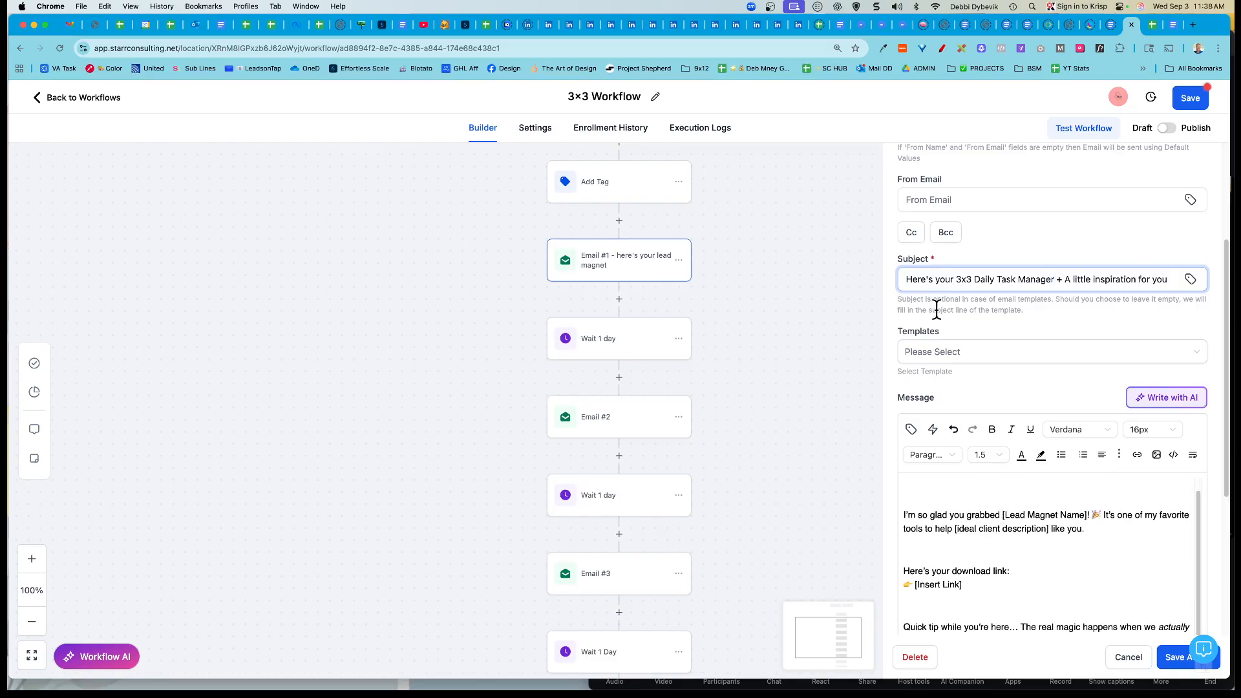
drag(958, 279, 1043, 281)
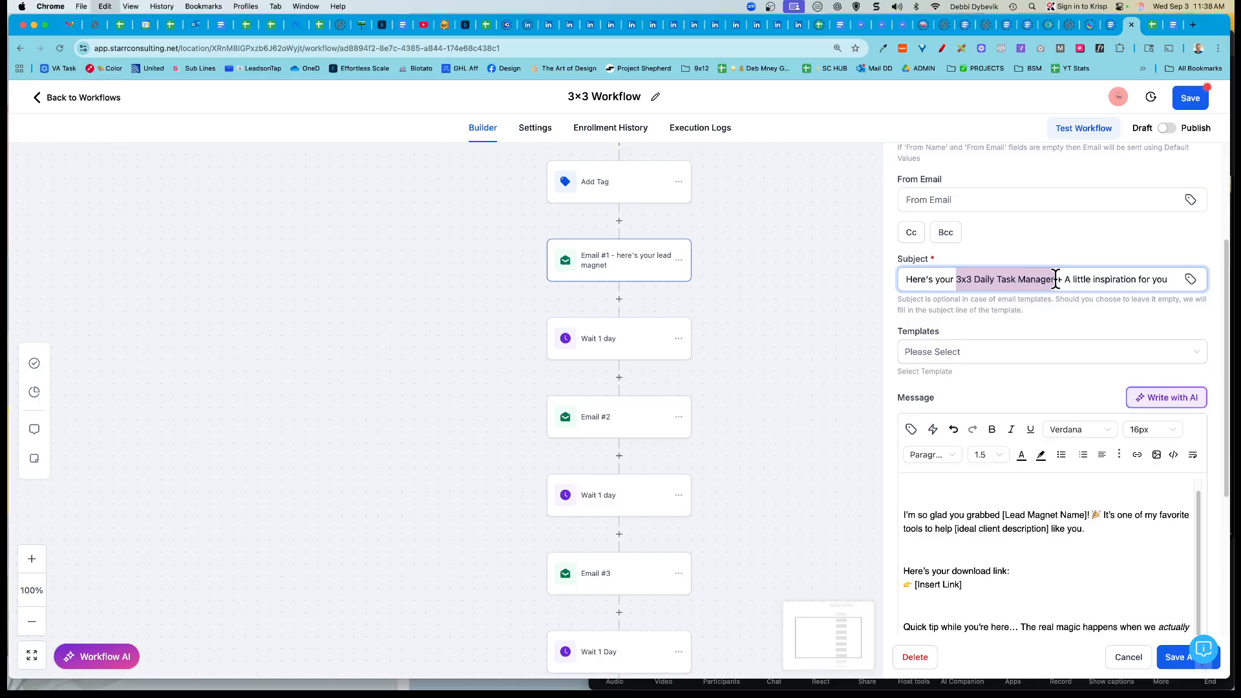
drag(1004, 515, 1085, 515)
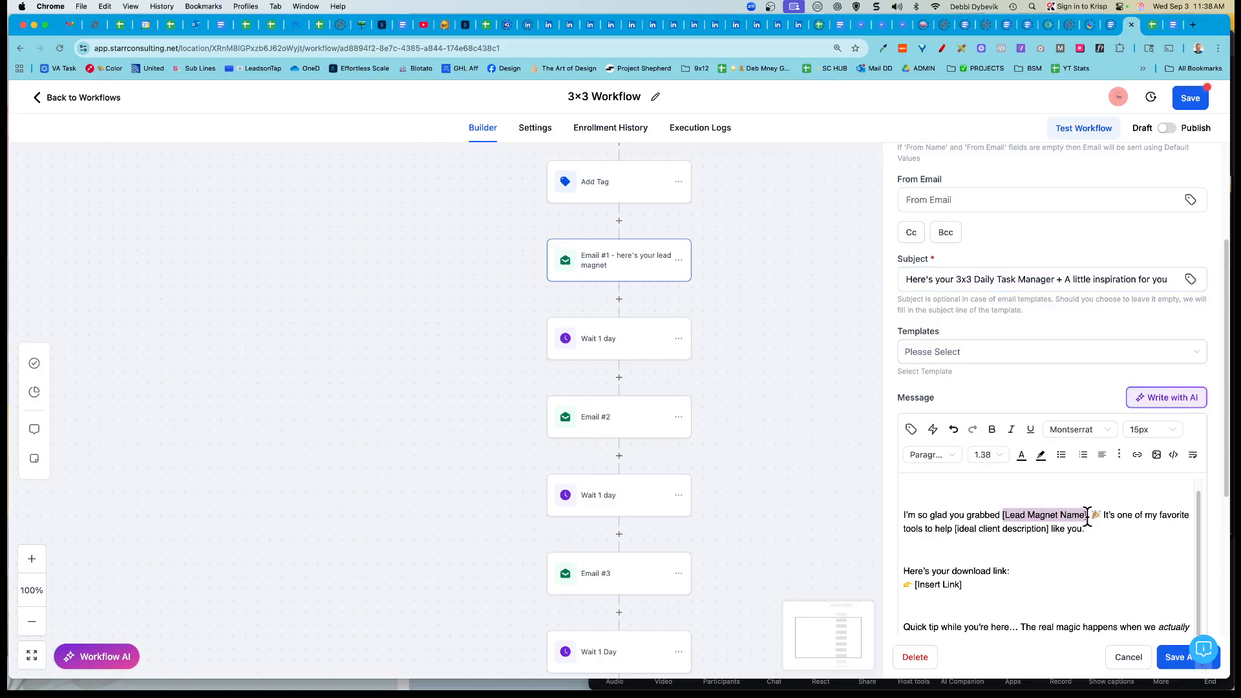
text(3x3 Daily Task Manager)
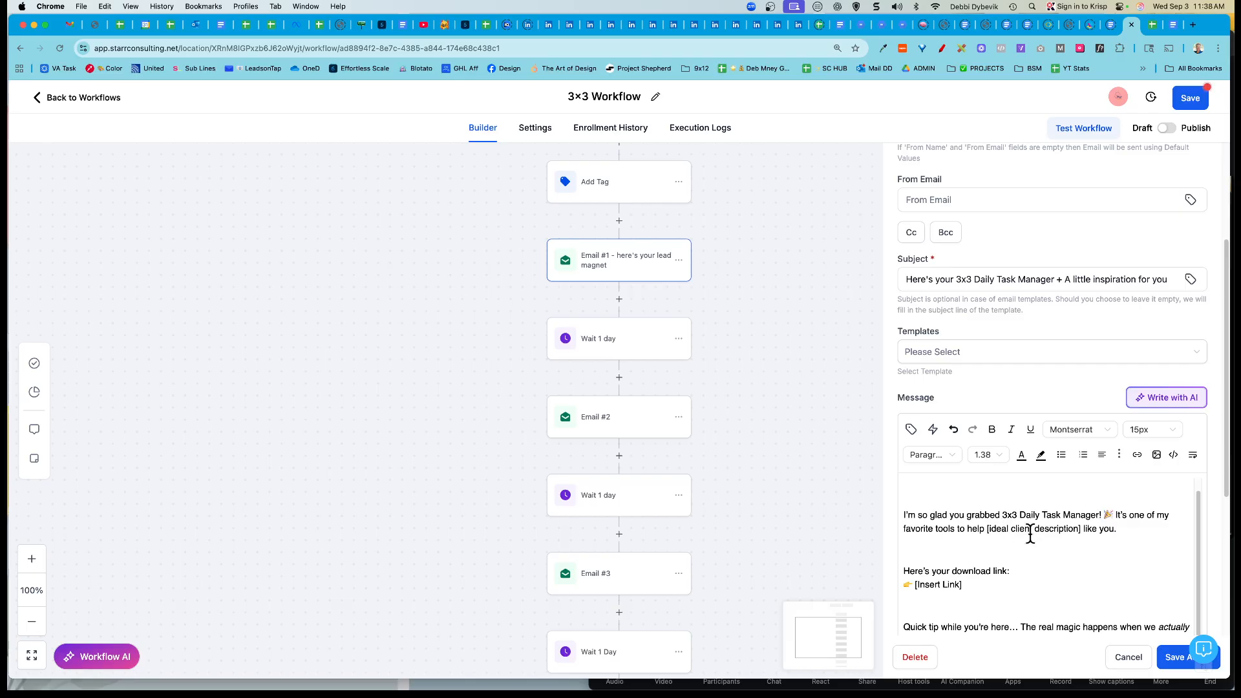
Step: Copy the lead magnet spreadsheet URL from row 2 of the funnel checklist document
scroll(1032, 536, down, 2)
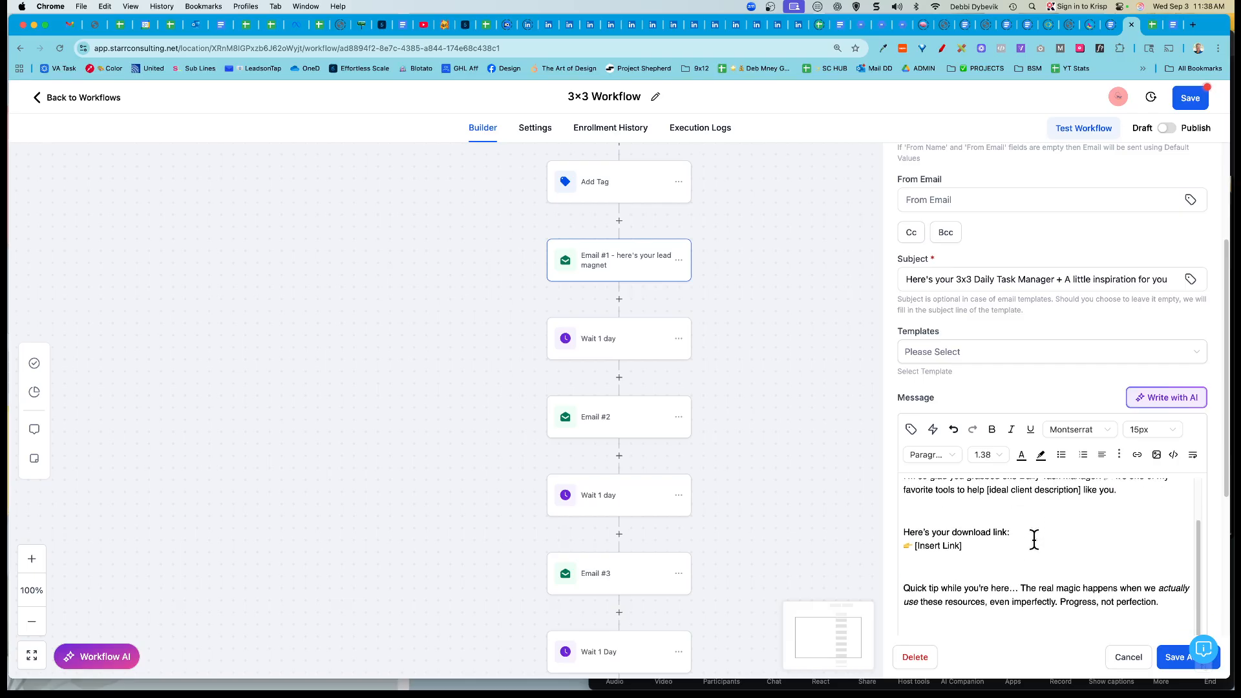
scroll(1035, 539, down, 1)
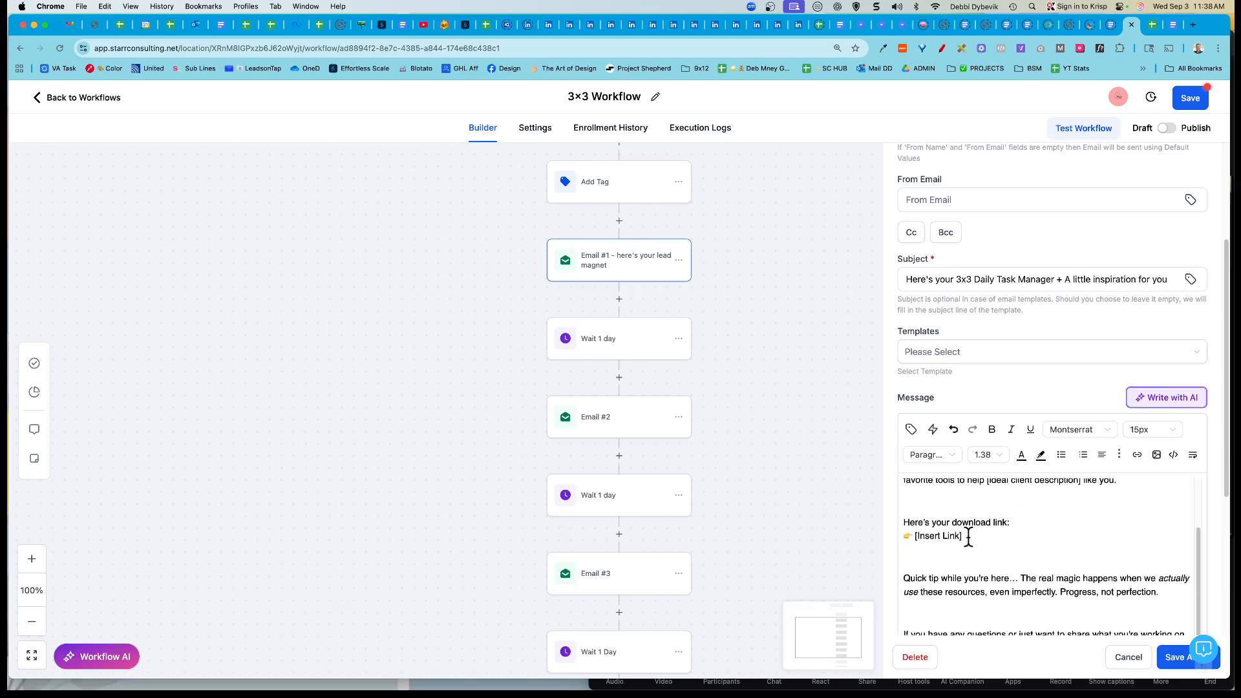
click(1174, 26)
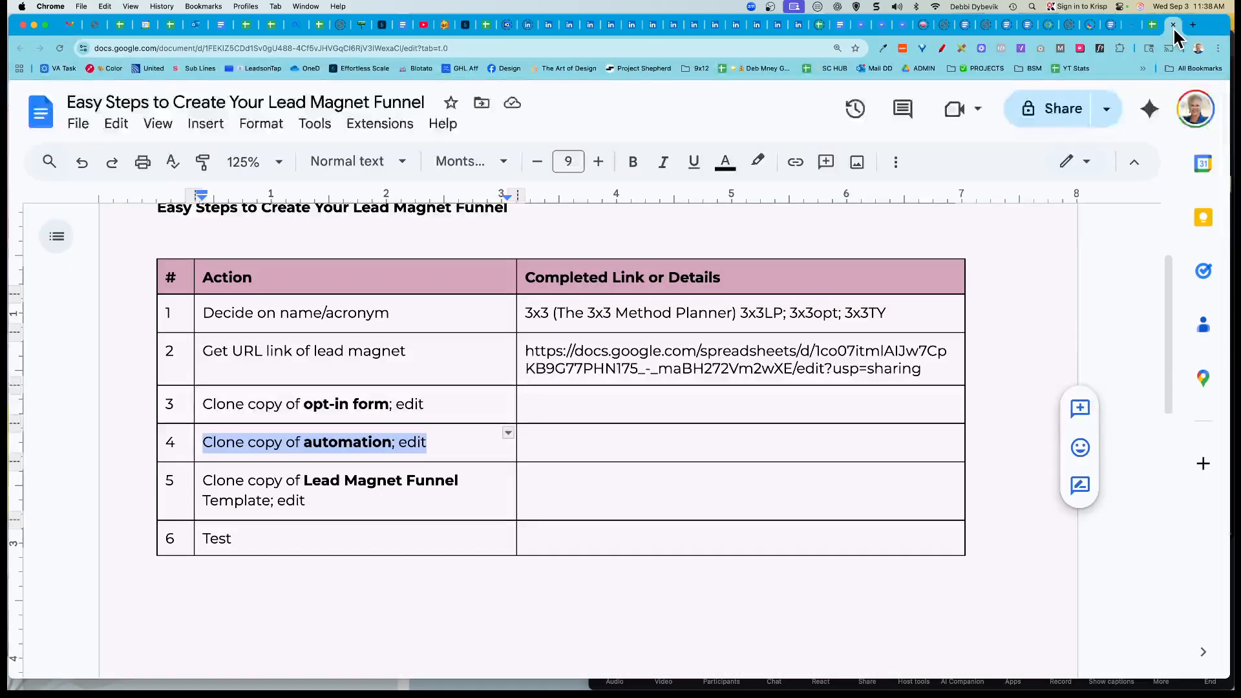
triple_click(680, 354)
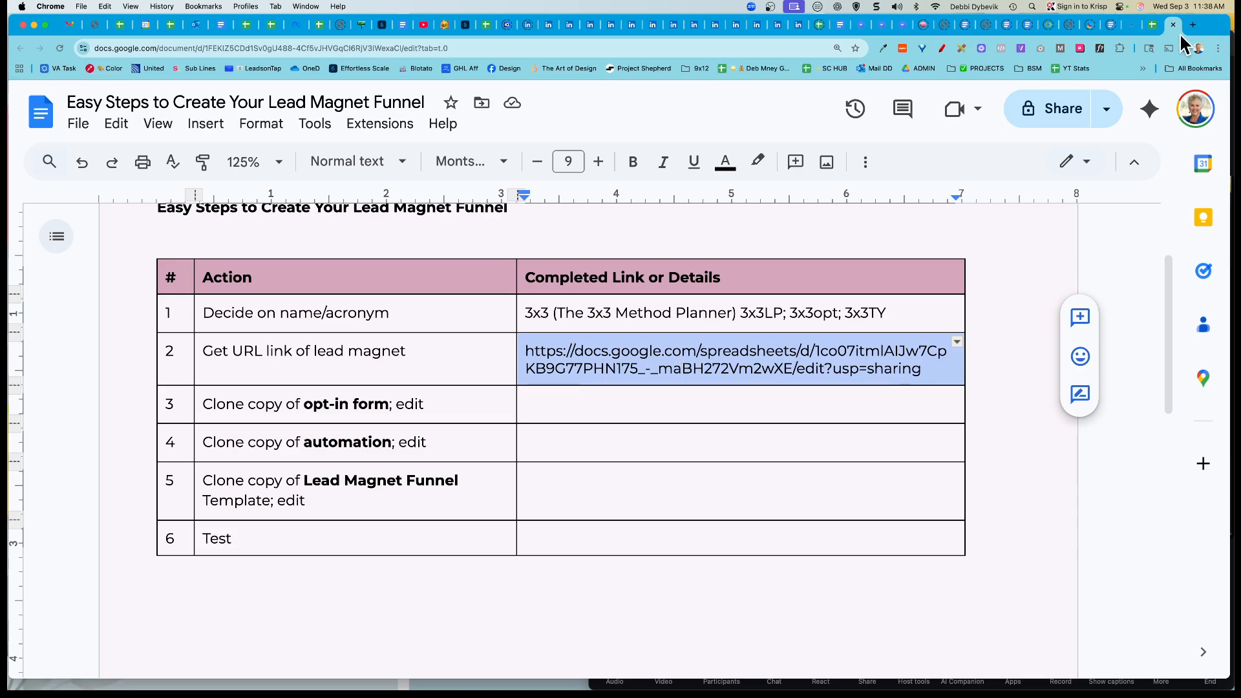
click(1133, 30)
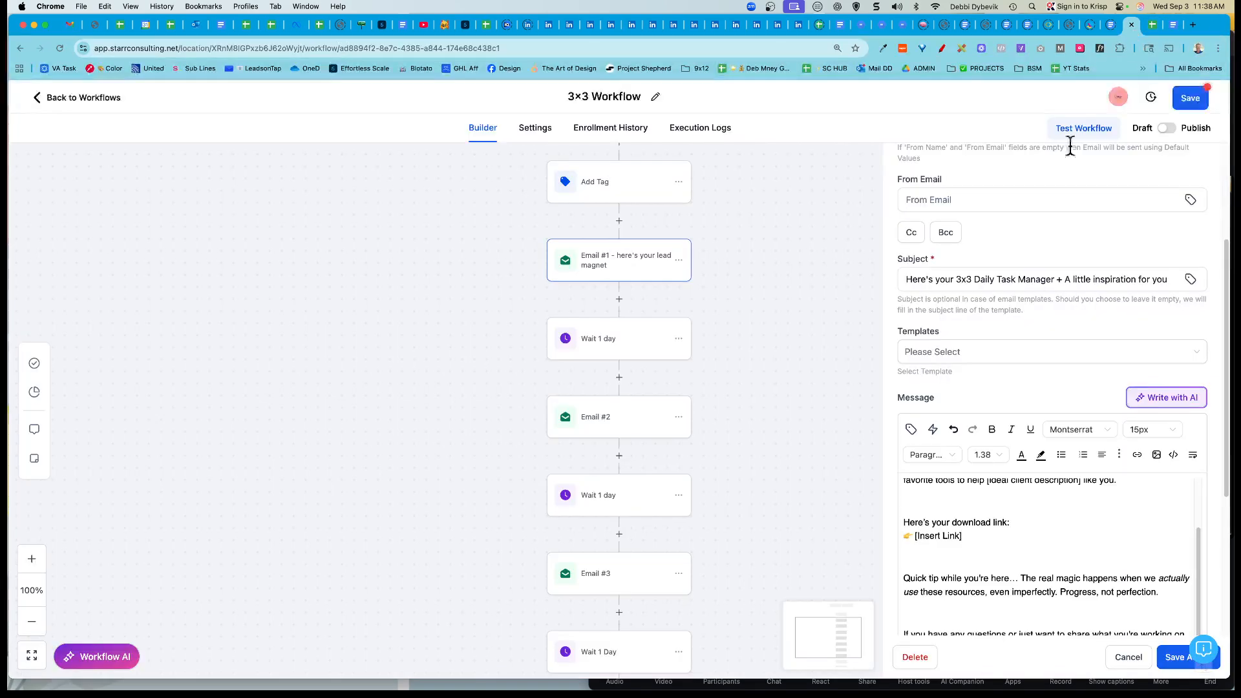
Step: Replace [Insert Link] with 'Click to download' linked to the spreadsheet URL, opening in a new window
drag(914, 534, 1020, 534)
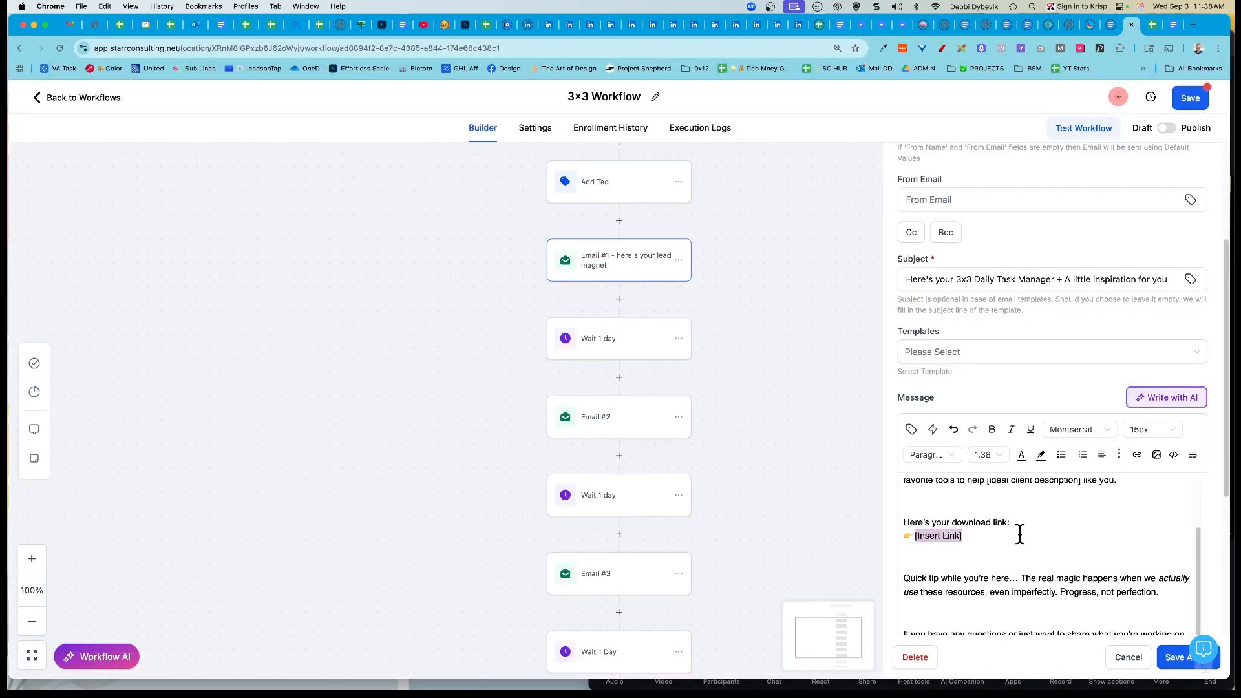
text(Click to download)
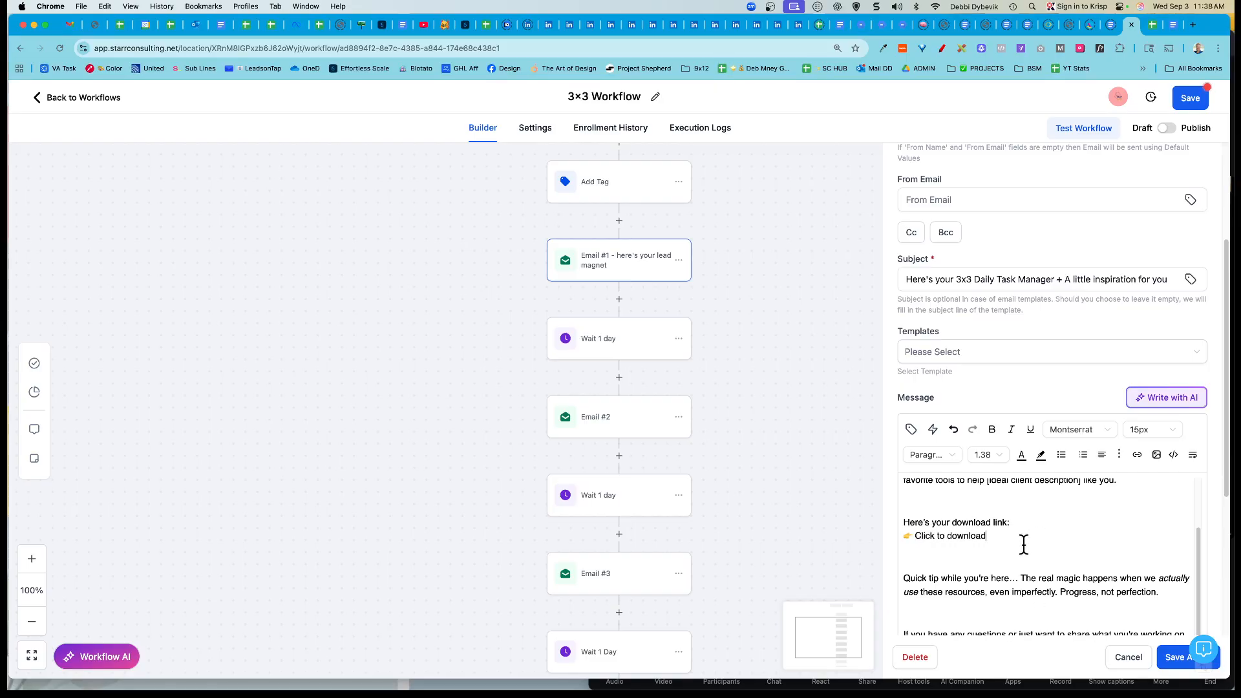
drag(1008, 540, 907, 538)
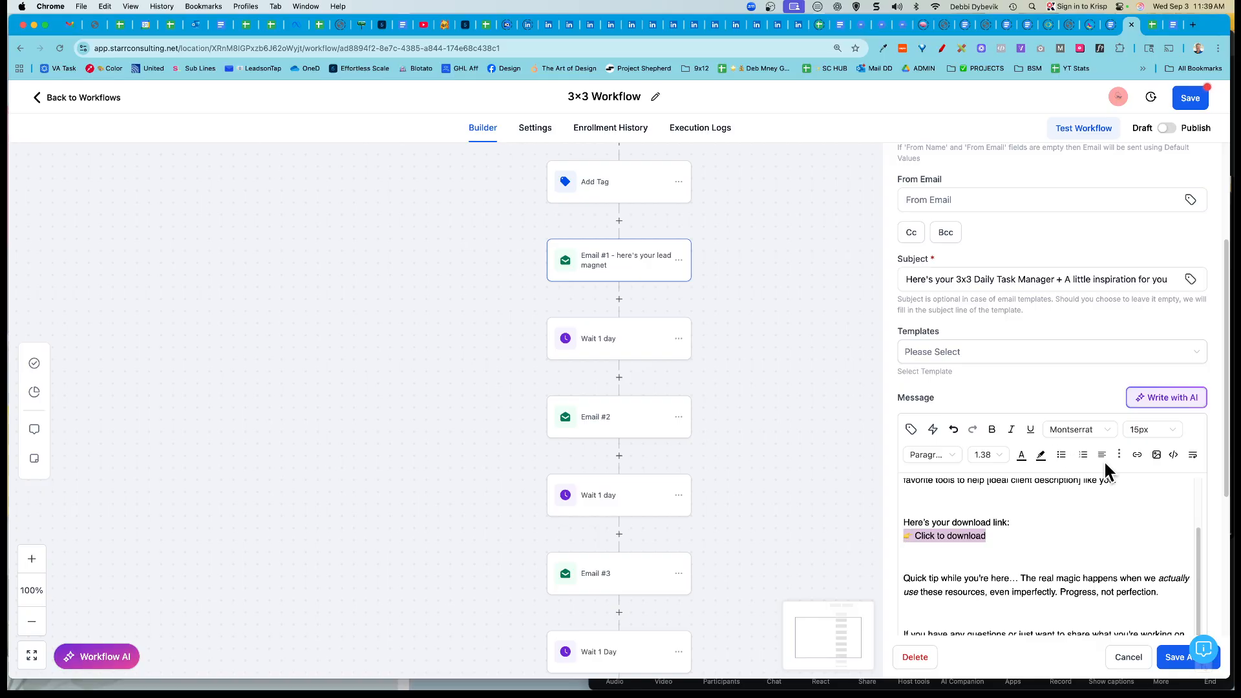
click(1138, 456)
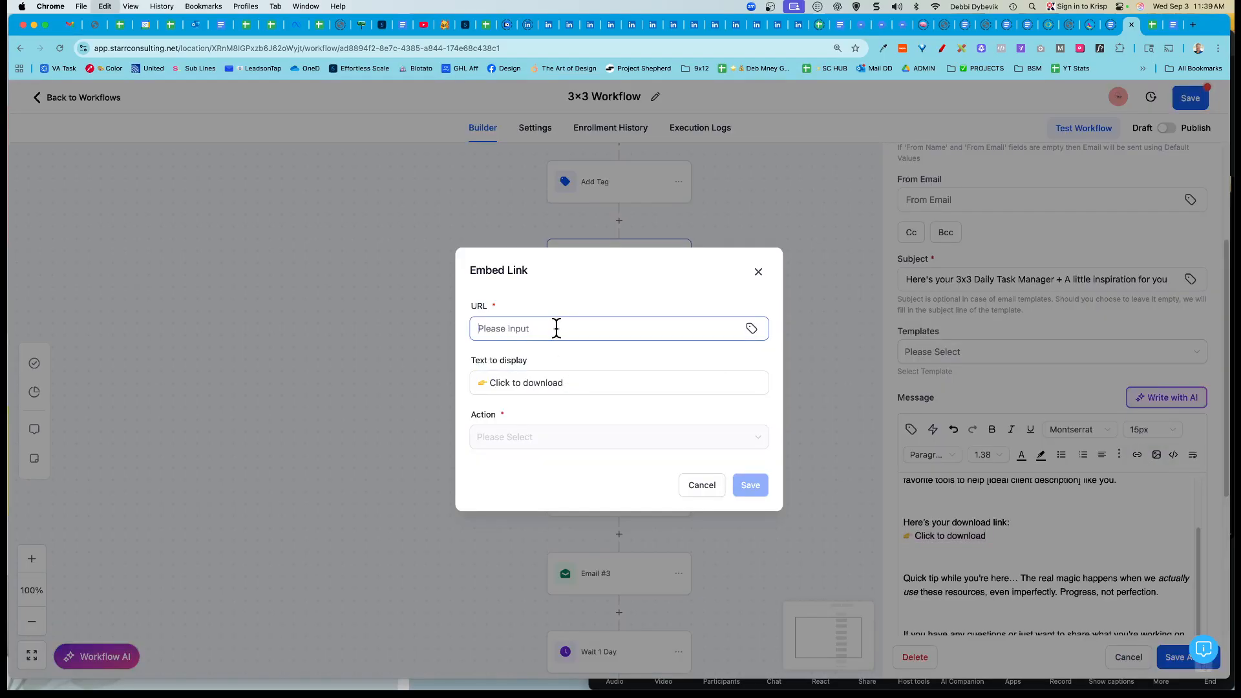
key(super+v)
click(537, 441)
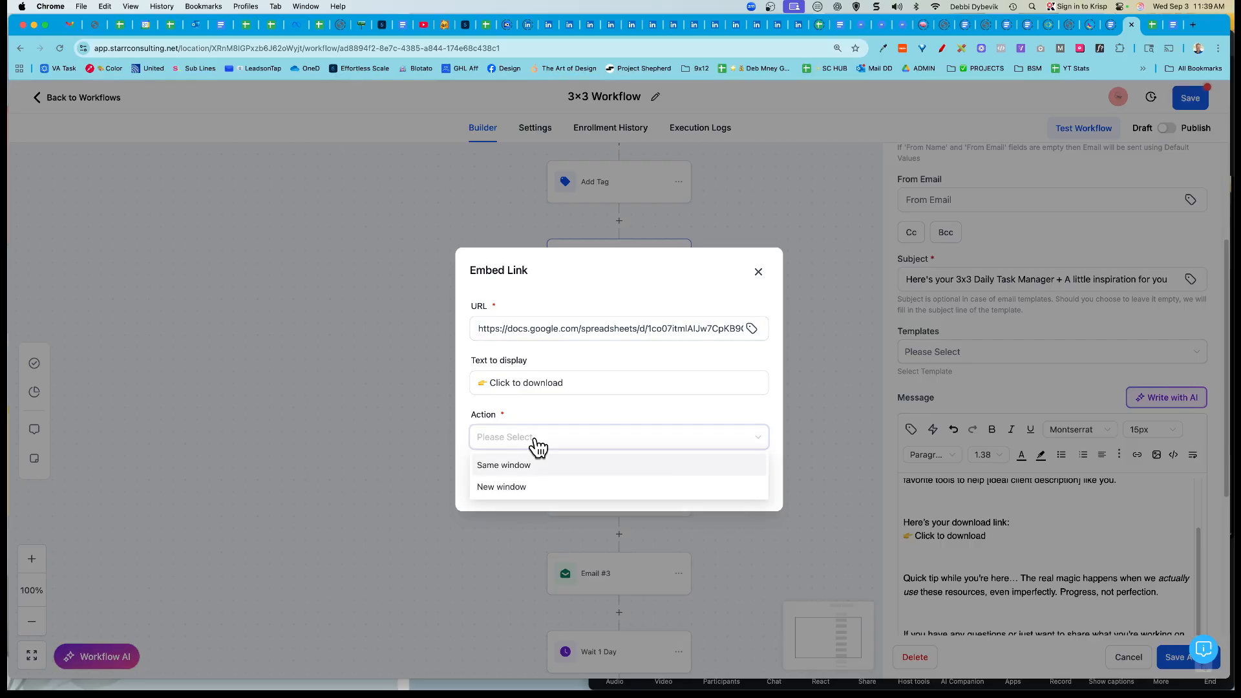
click(522, 490)
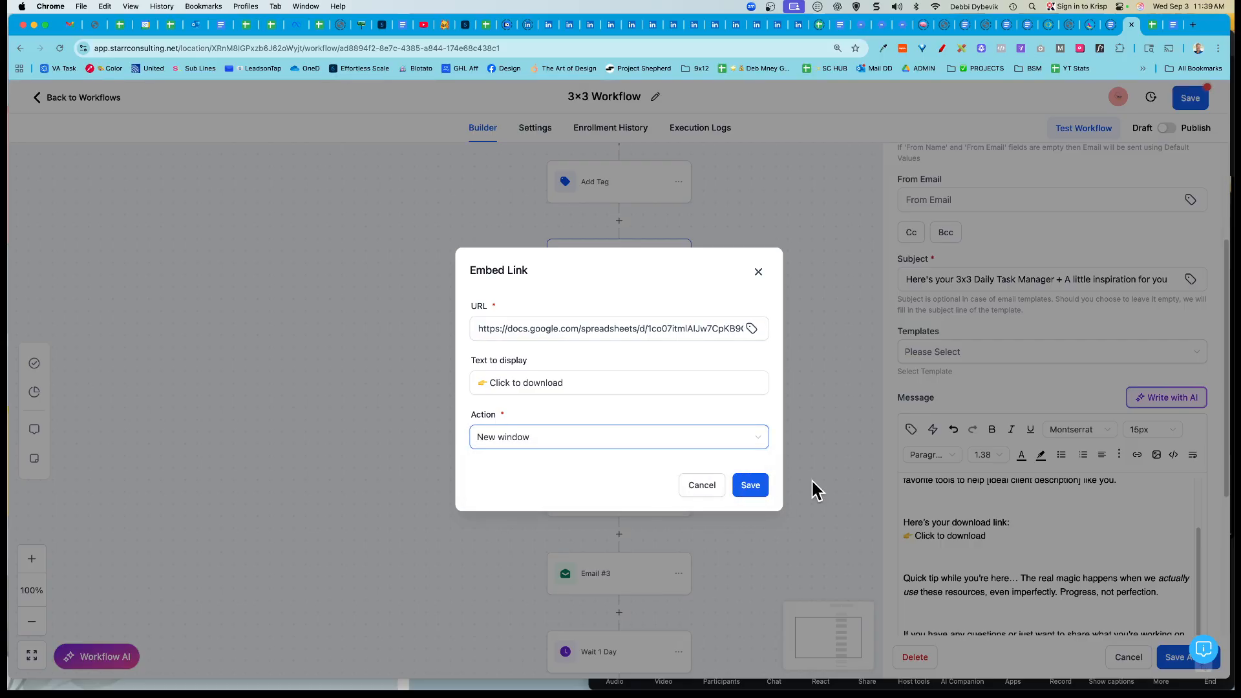
click(750, 485)
scroll(998, 496, down, 1)
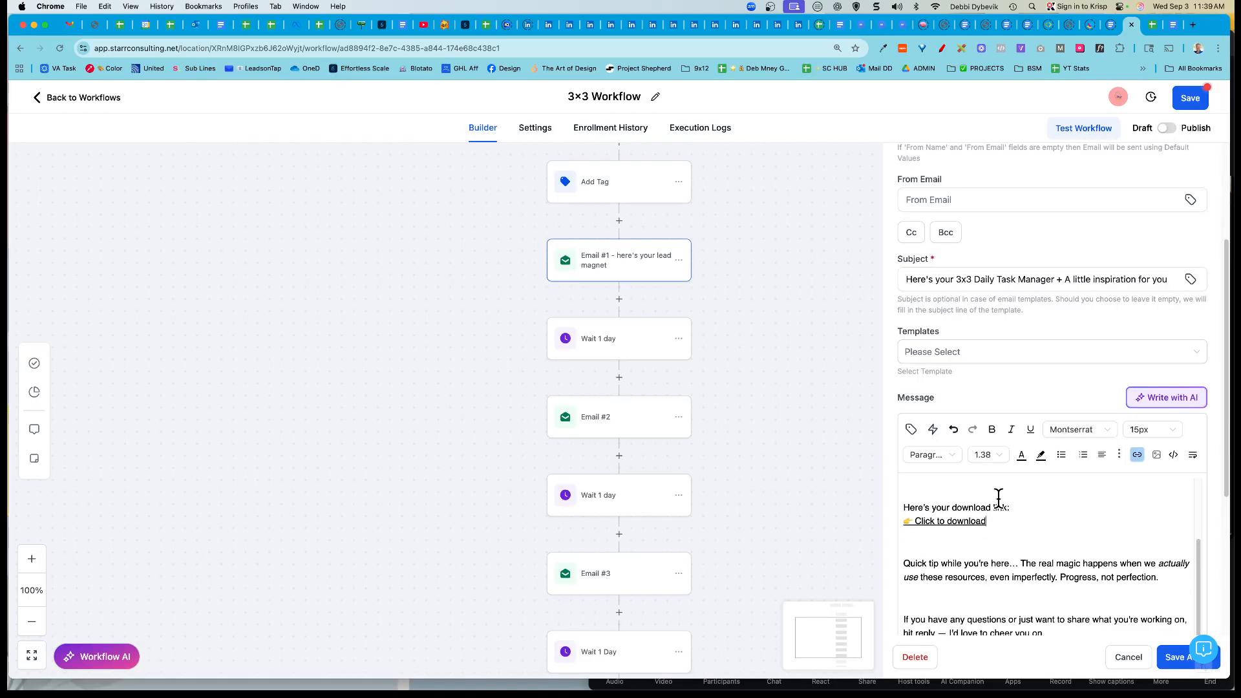
scroll(1073, 598, down, 3)
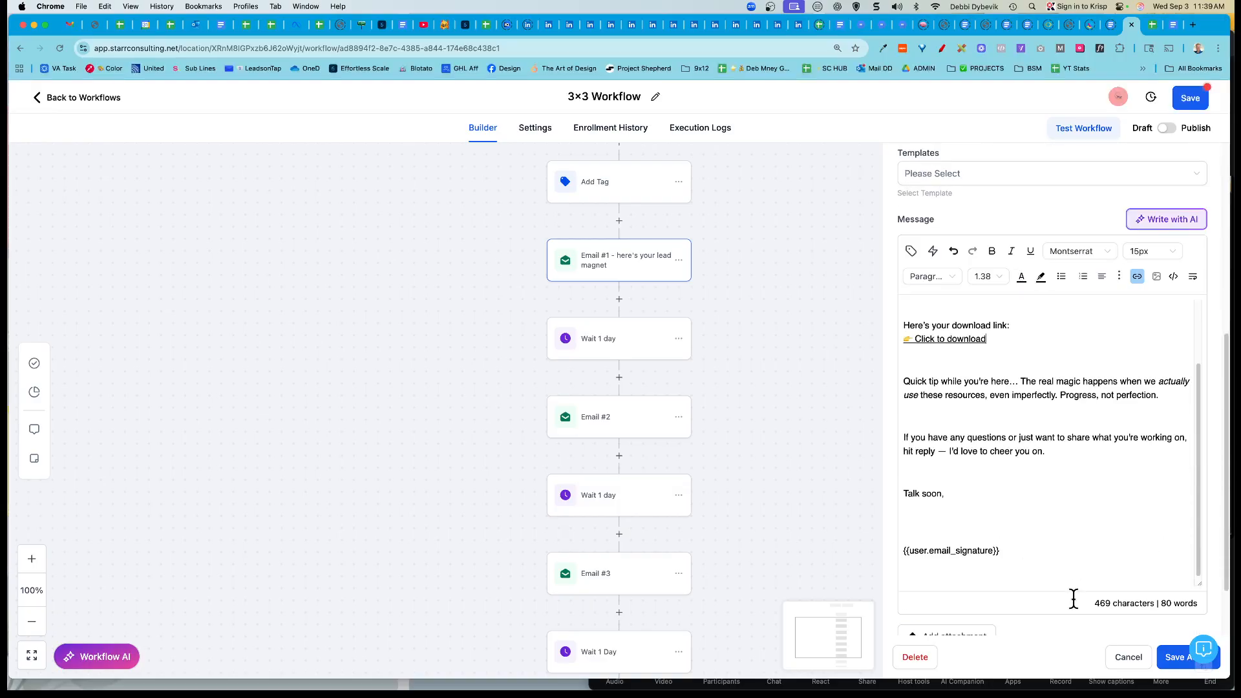
scroll(1079, 470, down, 2)
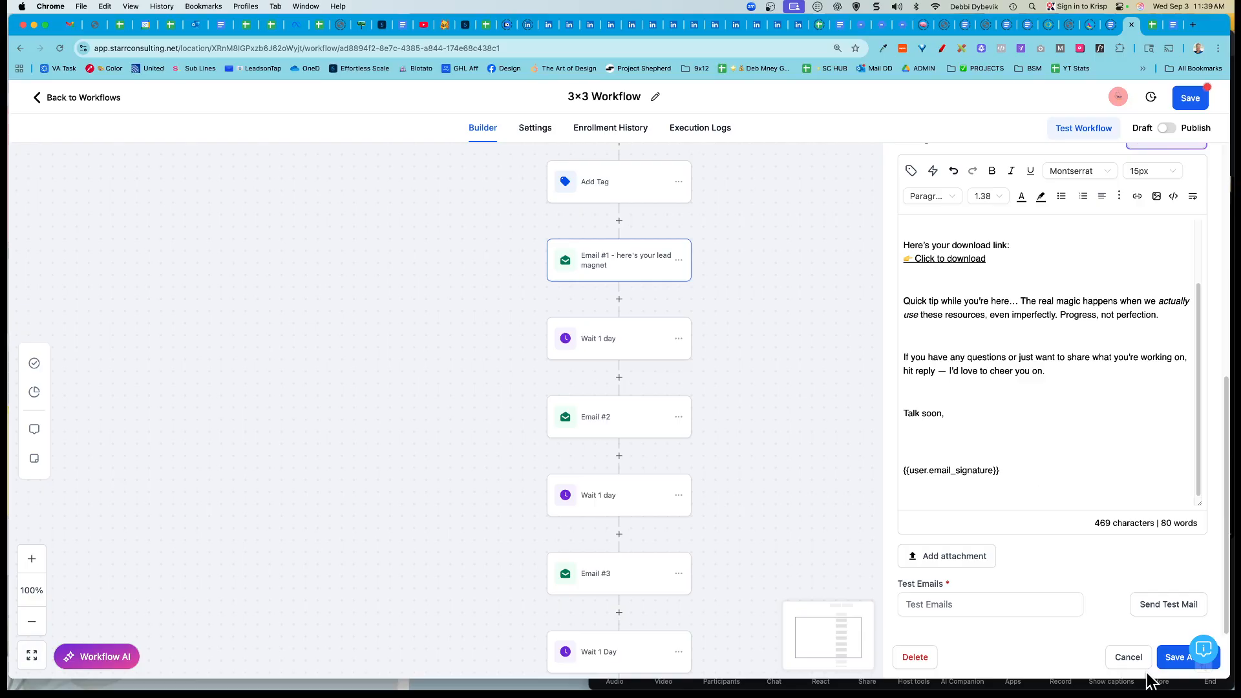
Step: Save Email #1's action and the 3x3 Workflow, then go back to the workflows list
click(1175, 657)
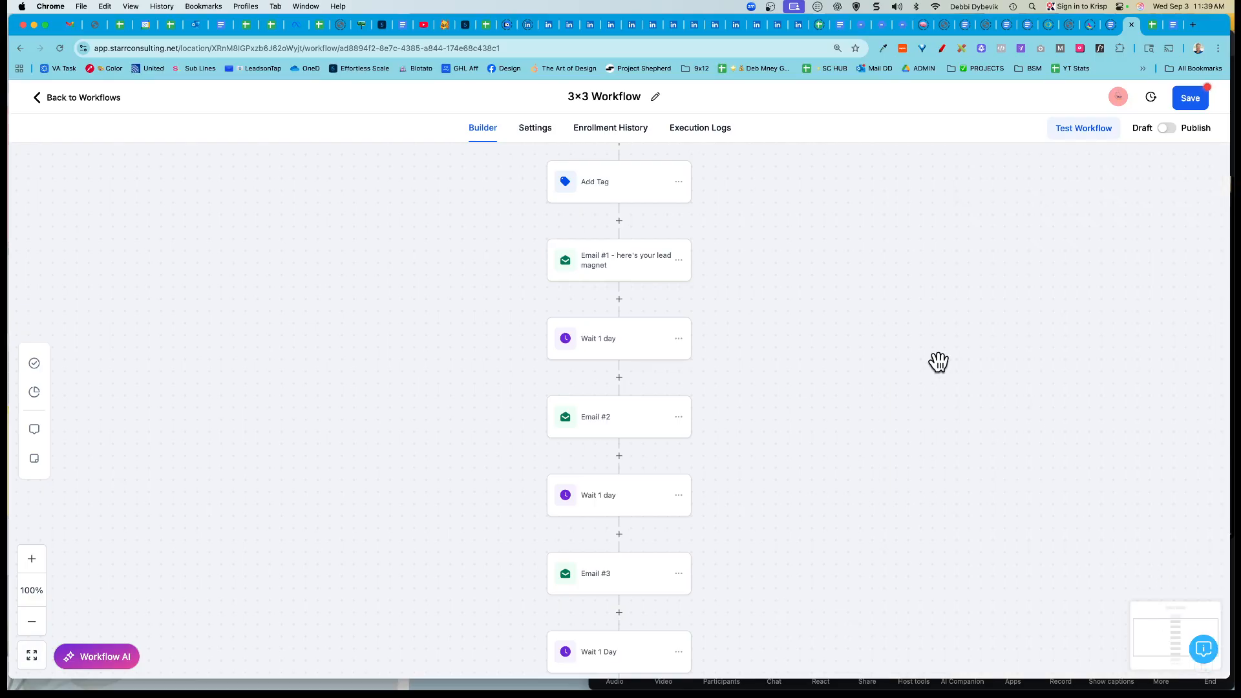
scroll(710, 412, down, 3)
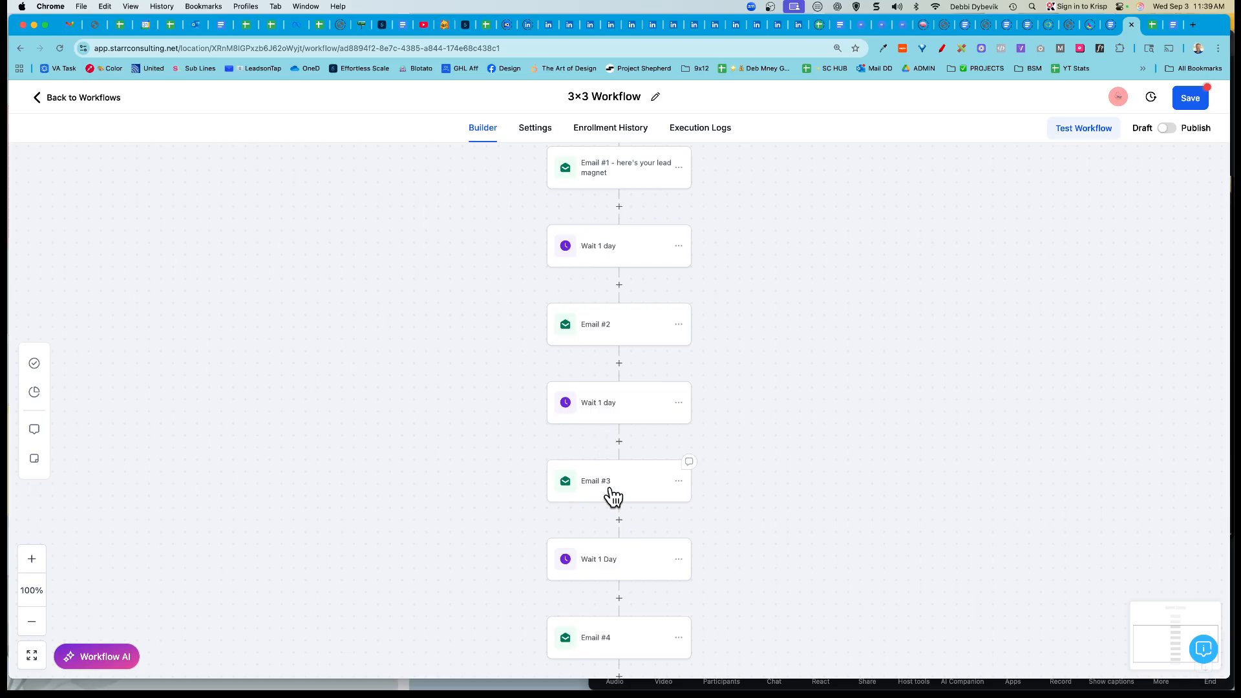
scroll(611, 494, down, 3)
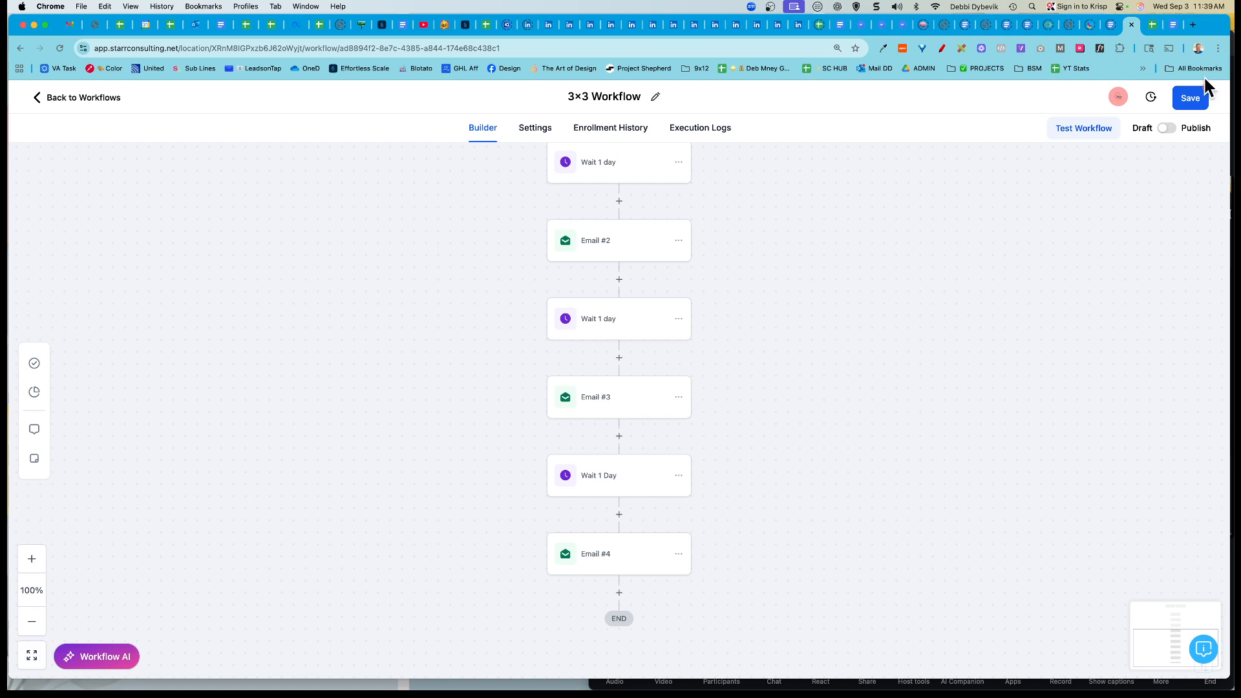
click(1191, 102)
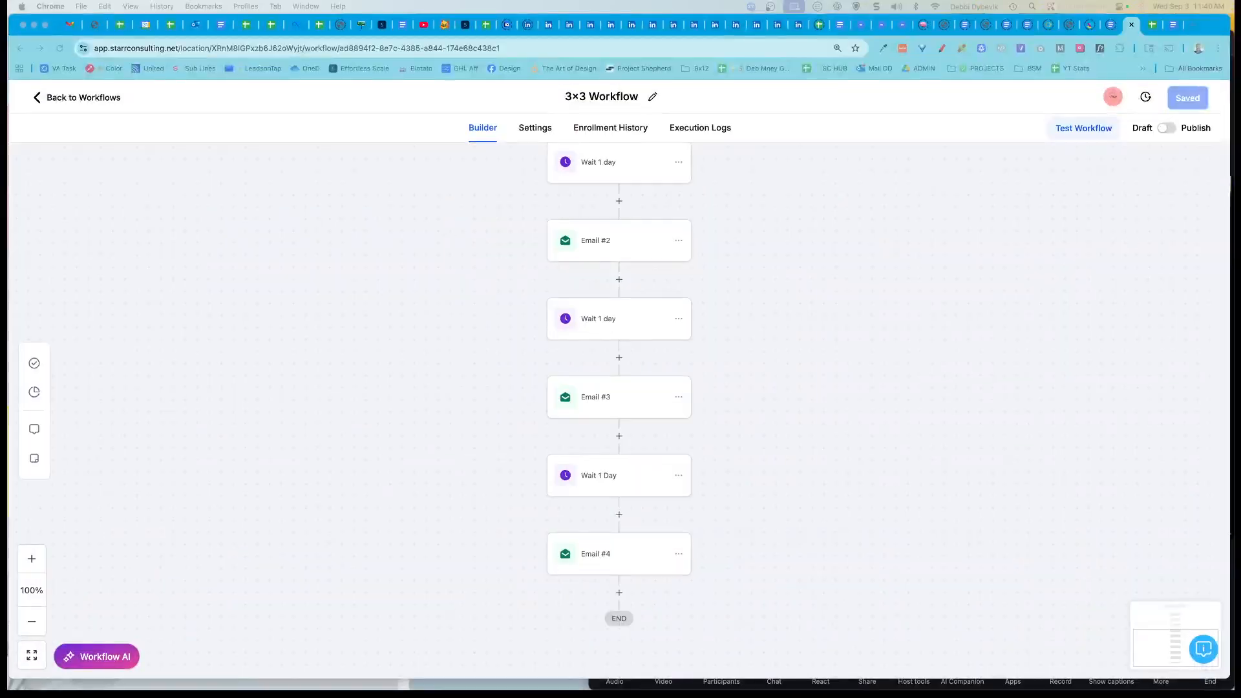
click(66, 97)
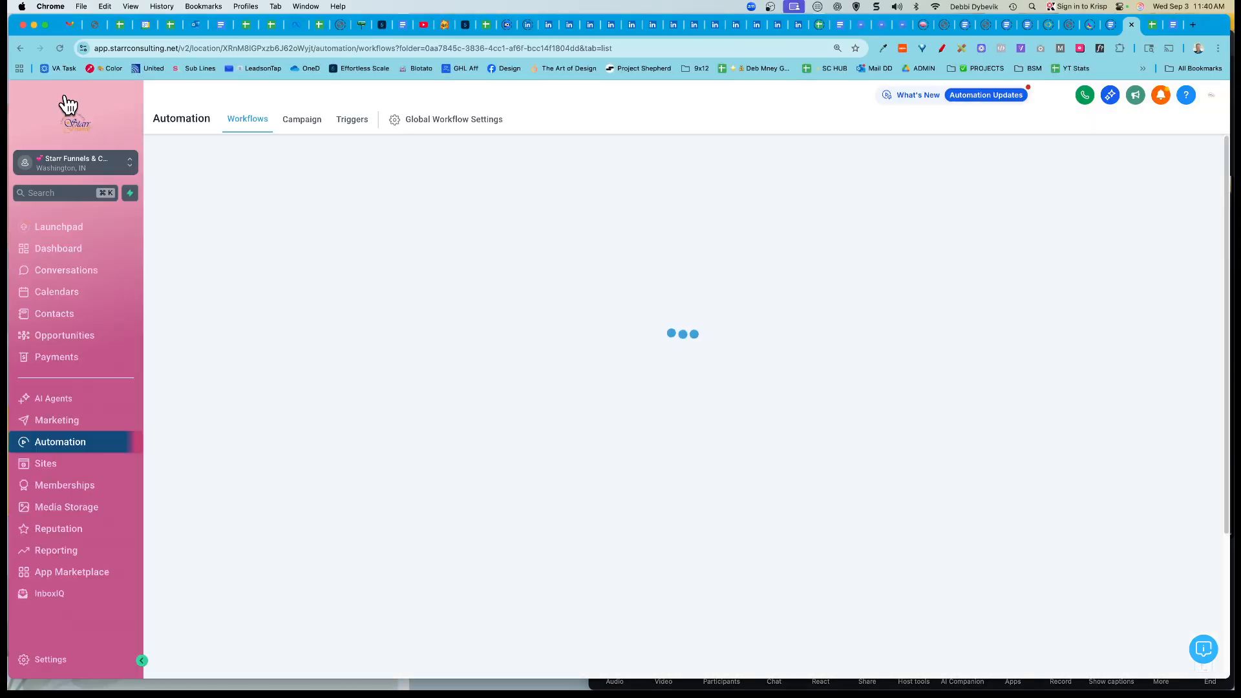
Step: Open the Daily 3x3 Plan funnel from the LEAD MAGNETS folder and view its first step
click(47, 474)
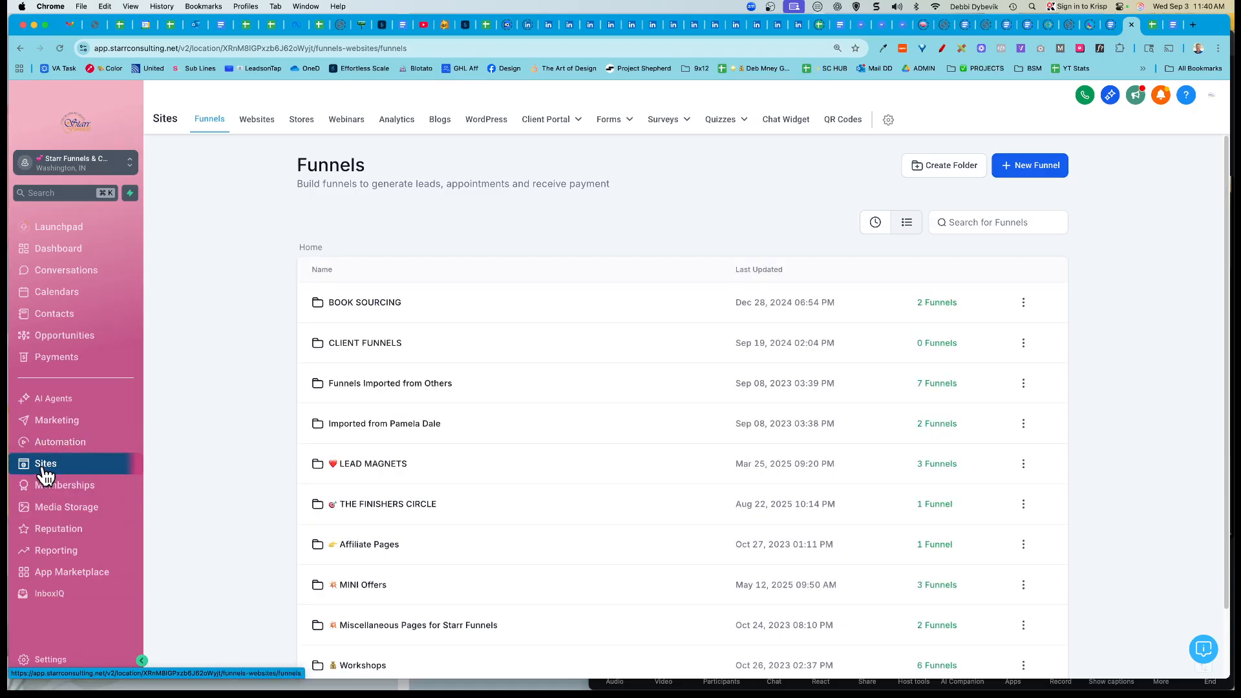
click(388, 464)
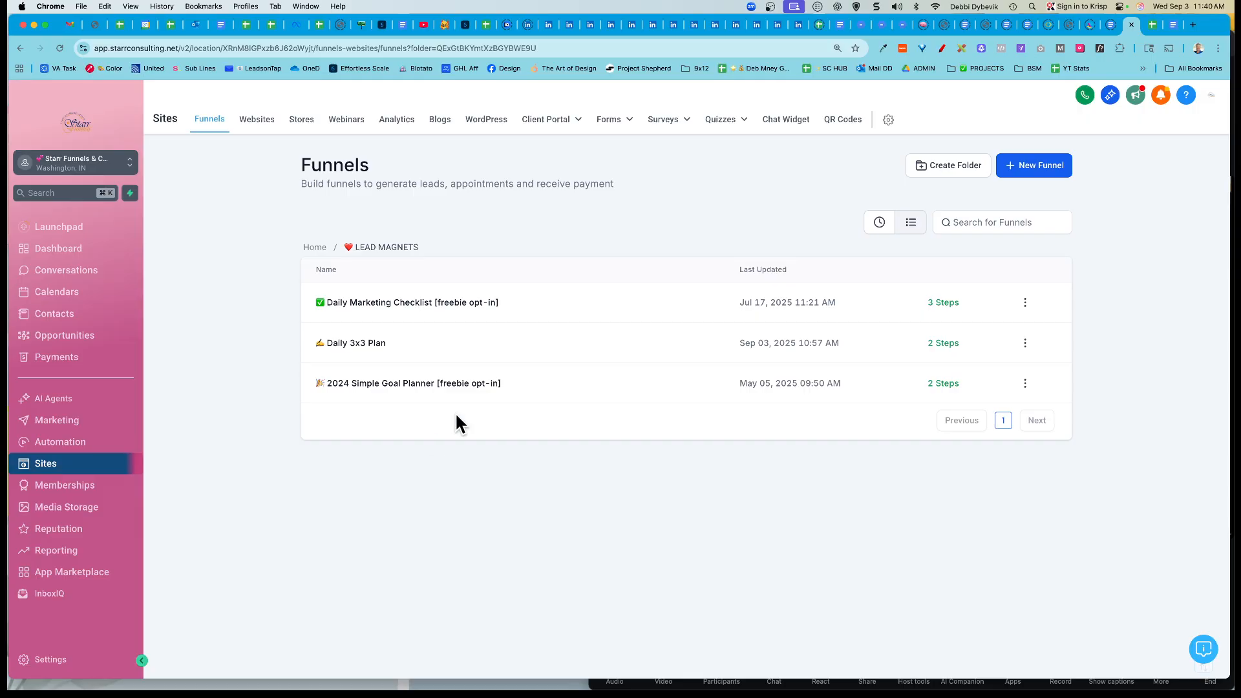
click(371, 349)
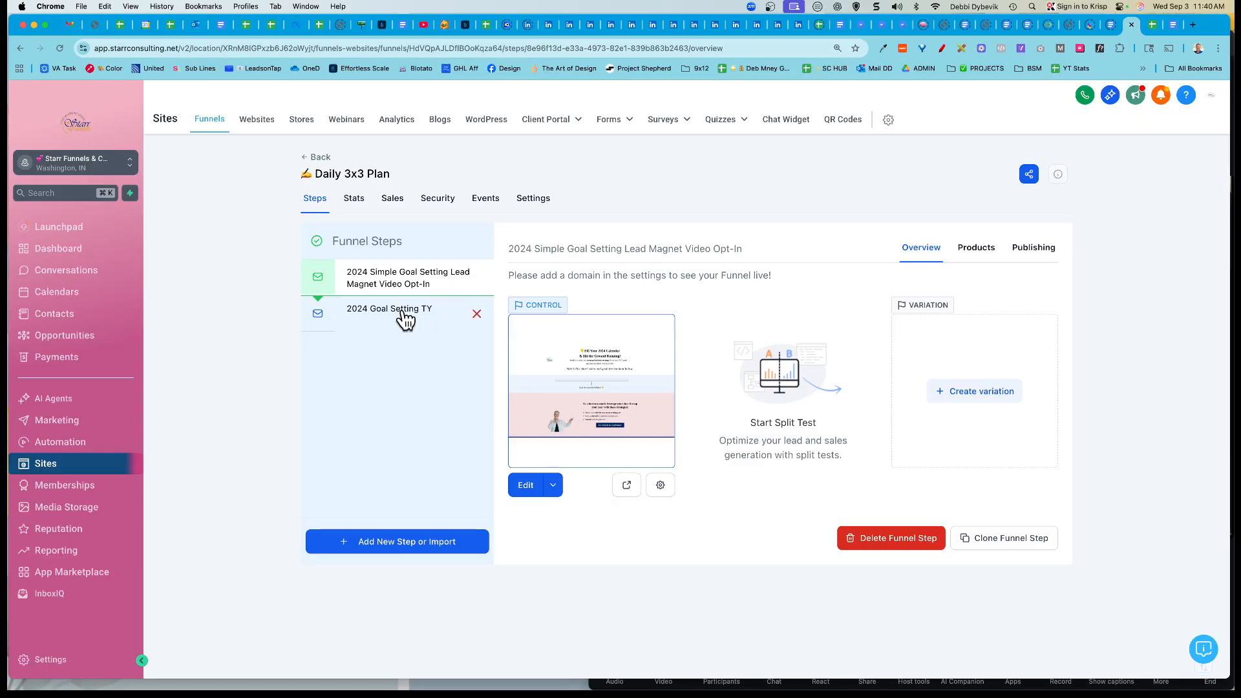
click(417, 282)
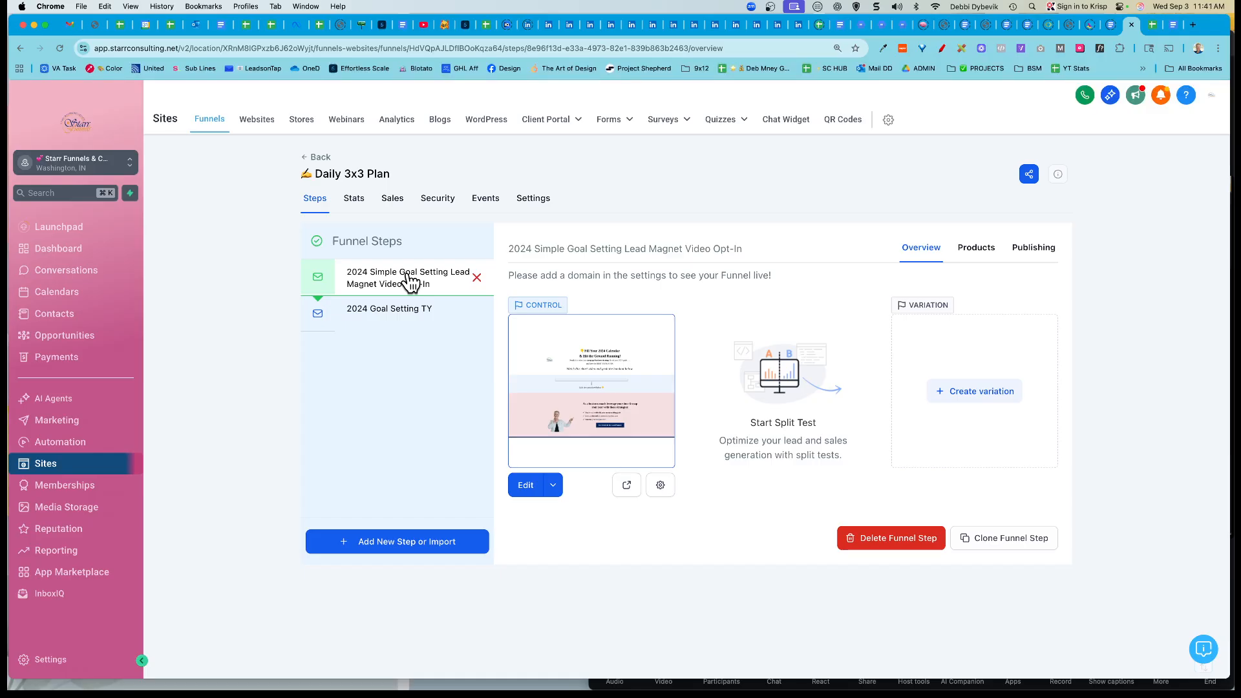
Step: Set the funnel domain to go.starrfunnels.net and path to /3x3, save, and dismiss the conflict notice
click(536, 205)
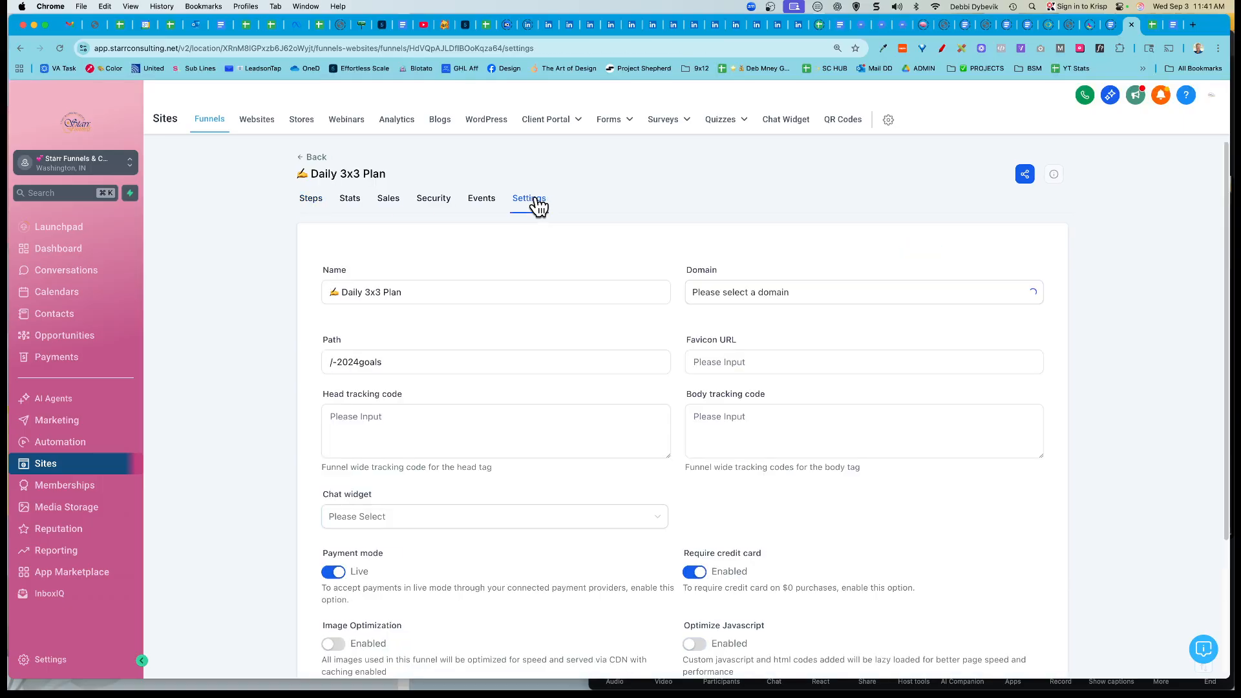
click(799, 301)
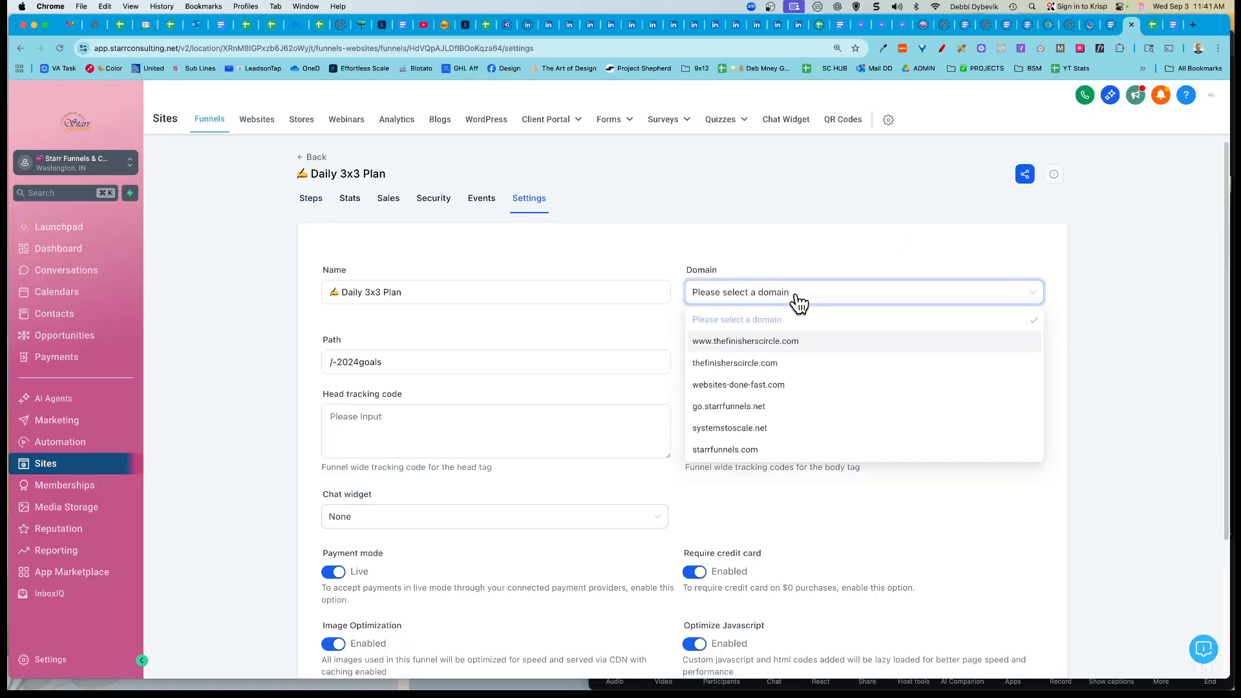
click(750, 407)
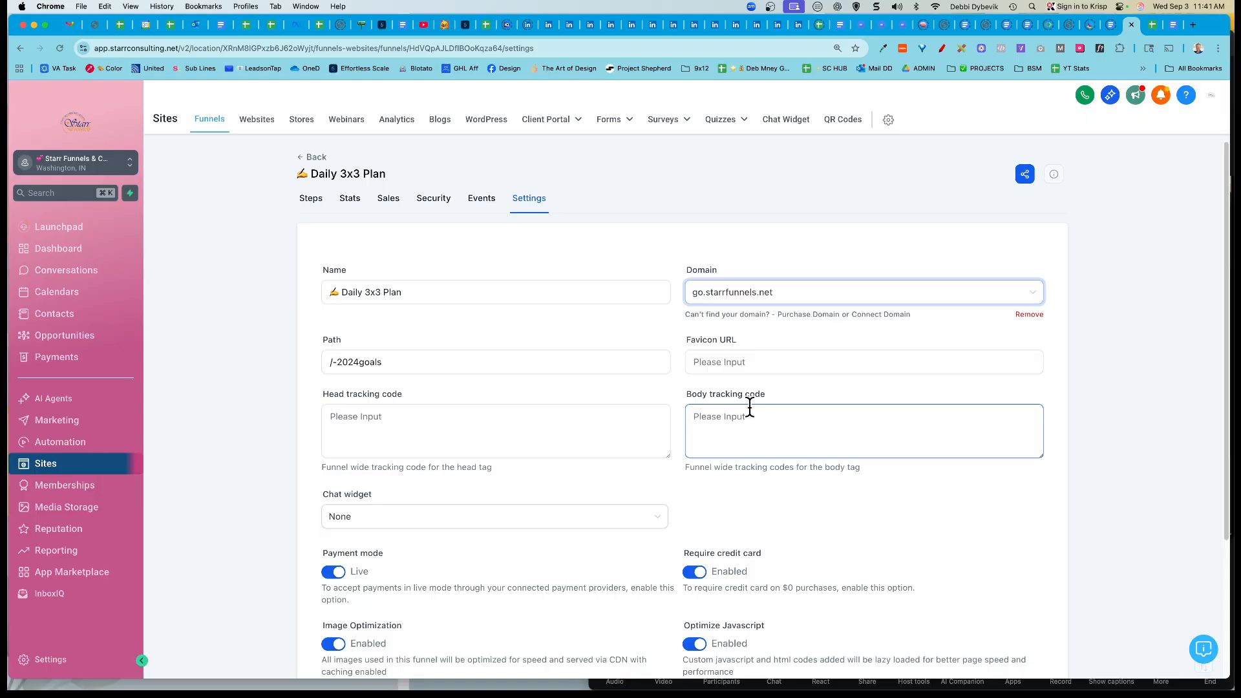
click(394, 364)
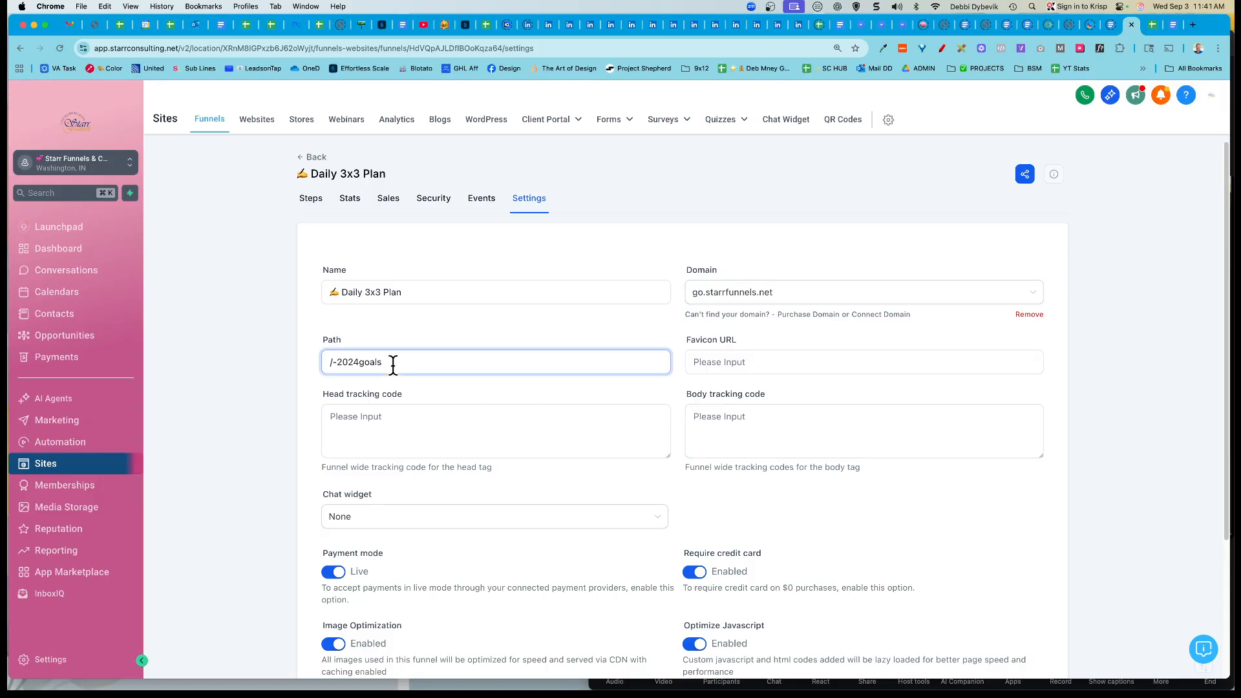
key(BackSpace)
key(BackSpace)
key(BackSpace)
key(BackSpace)
key(BackSpace)
key(BackSpace)
key(BackSpace)
key(BackSpace)
key(BackSpace)
key(BackSpace)
text(3x3)
scroll(818, 306, down, 3)
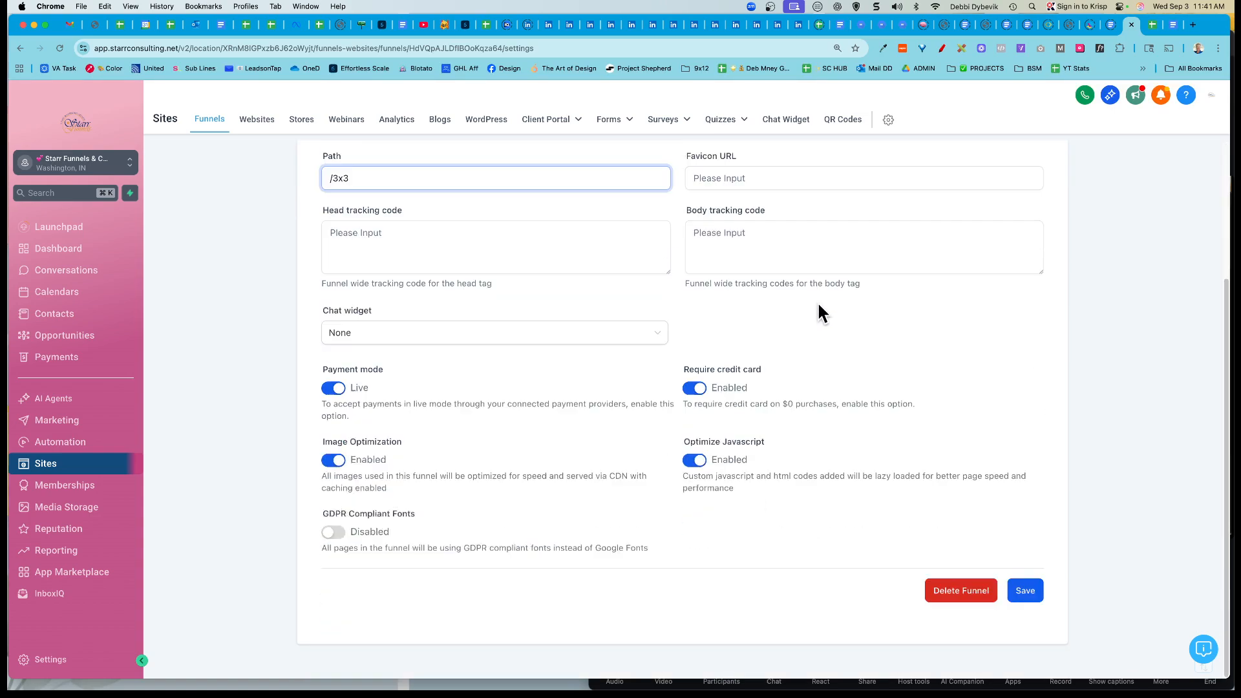
click(1026, 593)
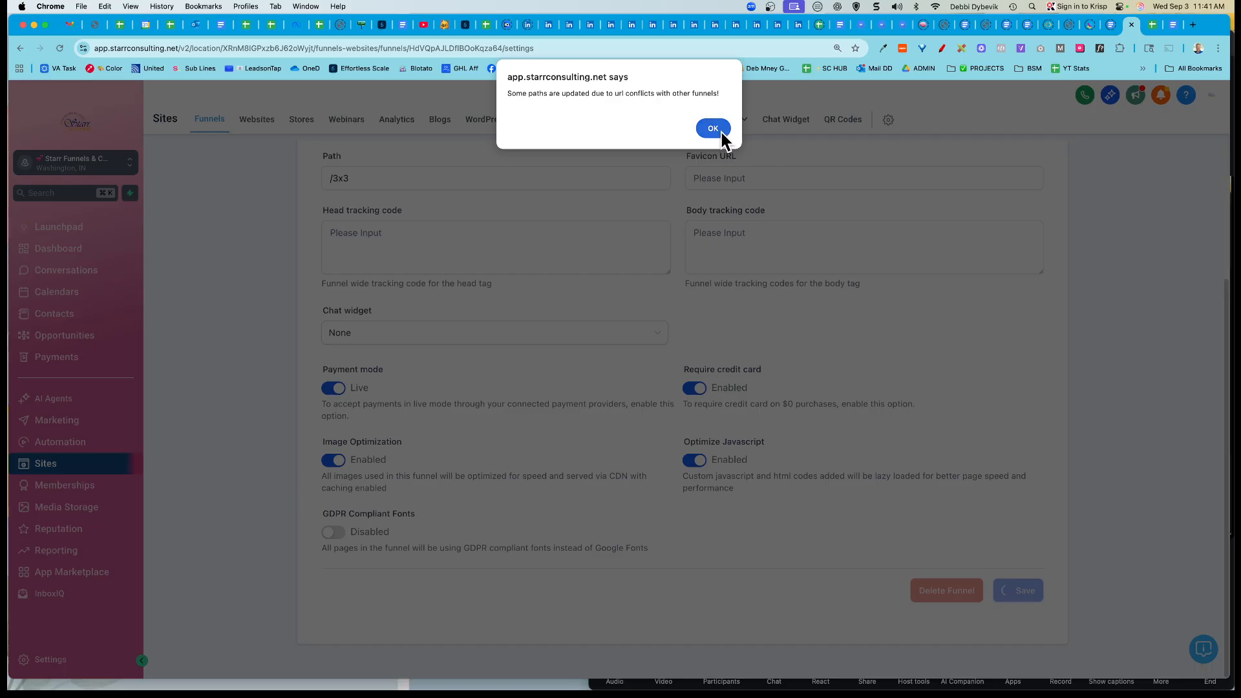
click(721, 132)
scroll(547, 312, up, 2)
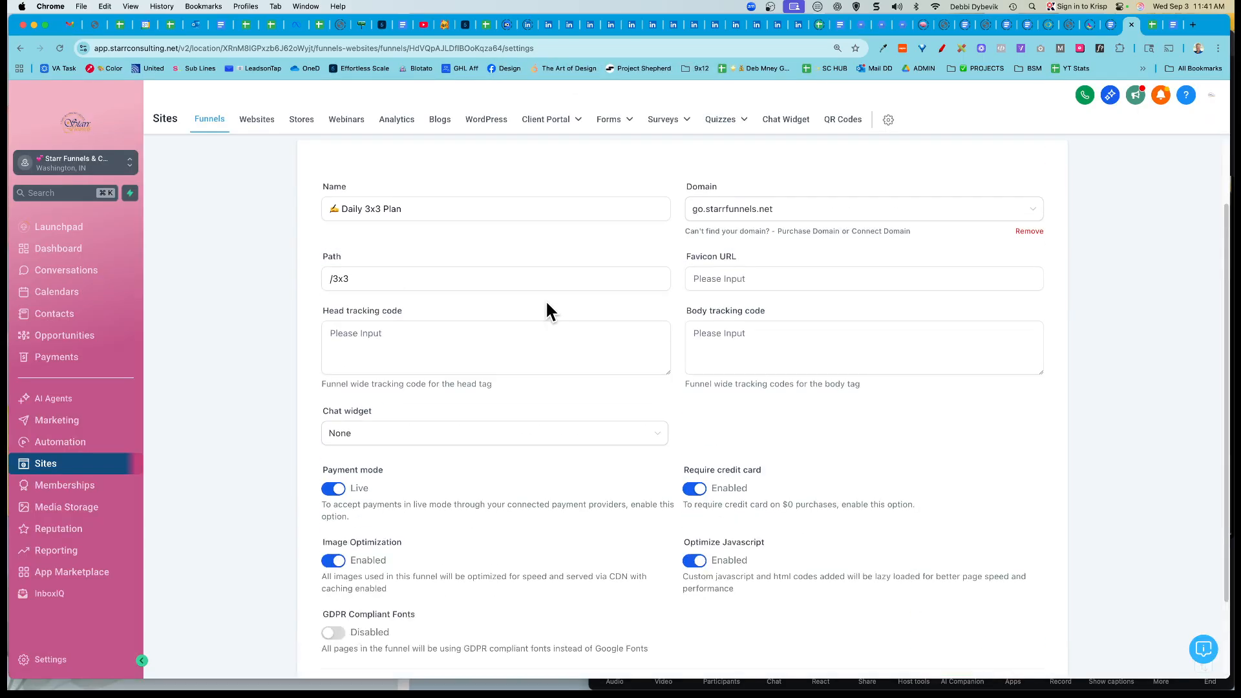
scroll(550, 336, down, 1)
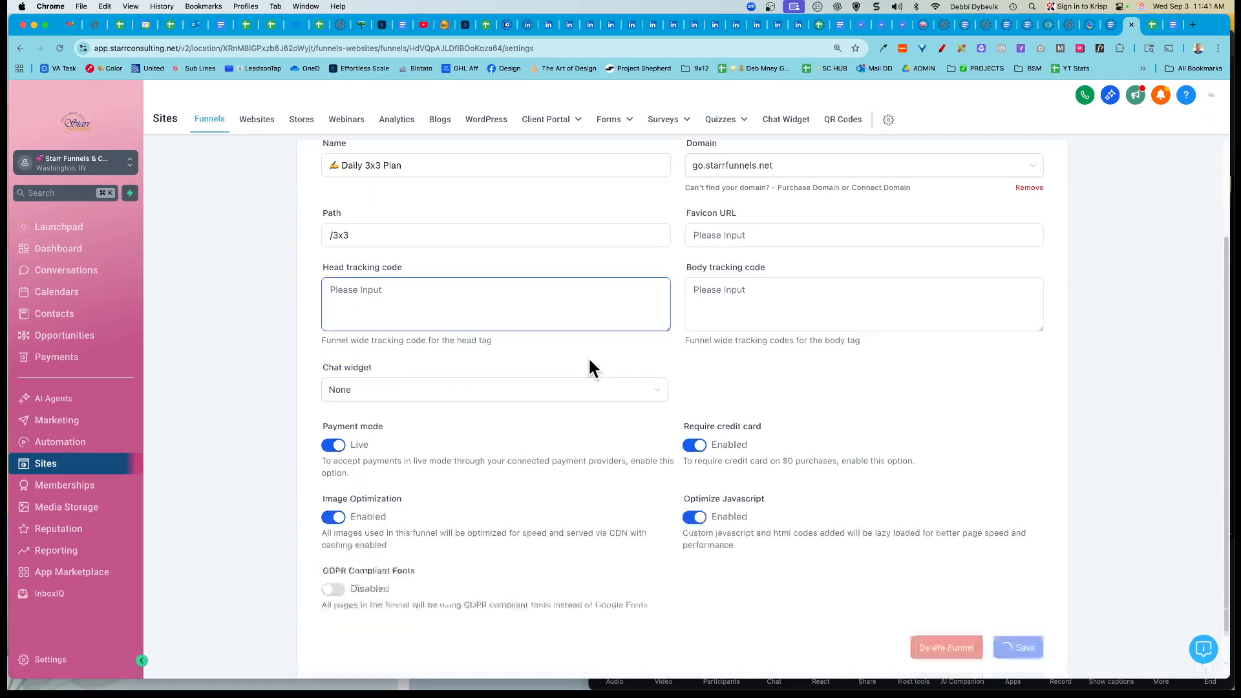
click(955, 627)
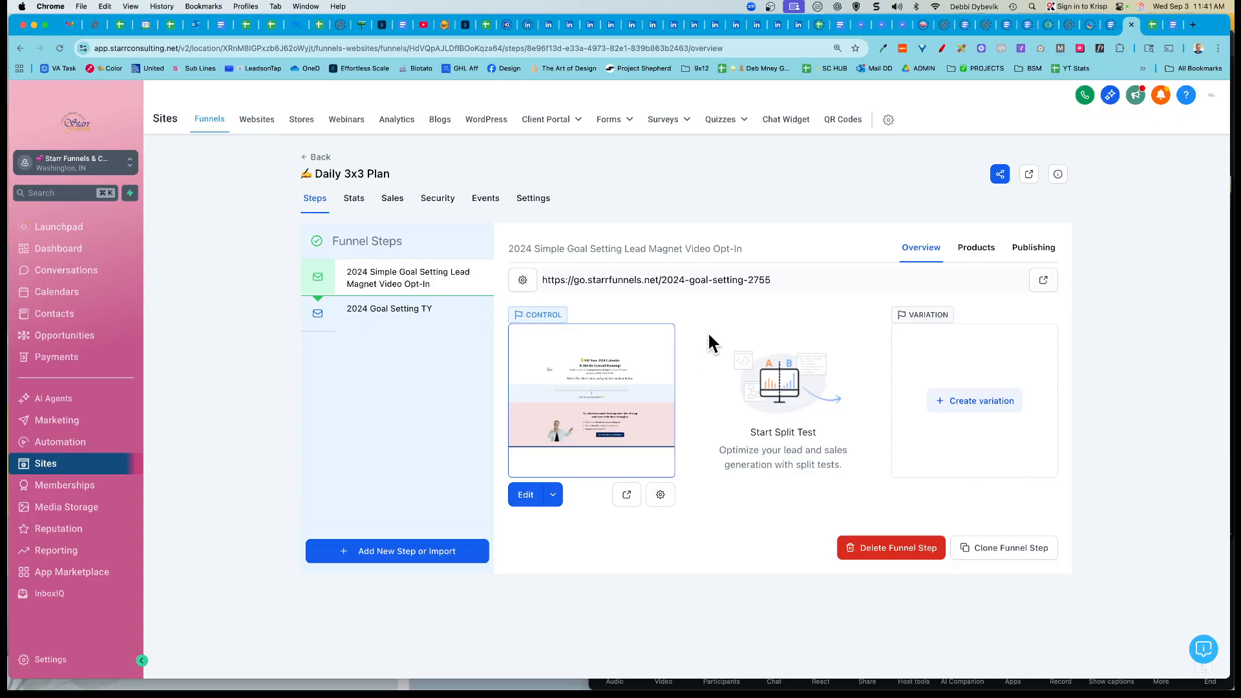
mouse_move(414, 276)
drag(602, 280, 820, 282)
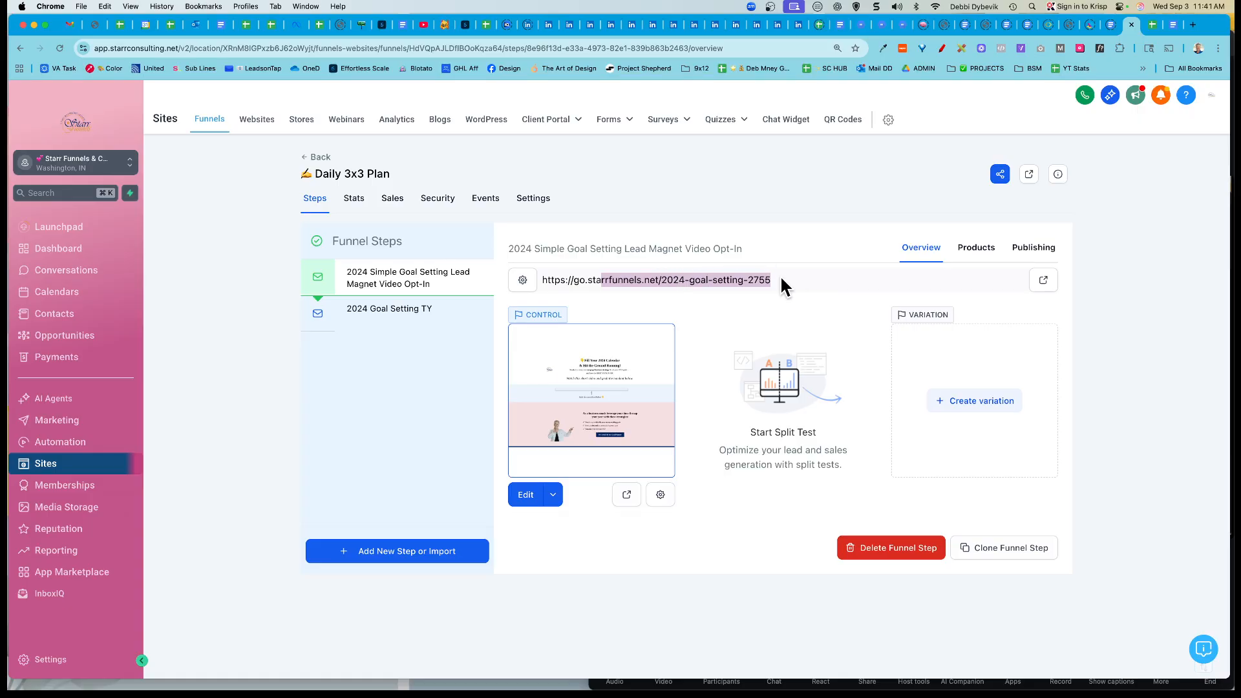
Step: Rename the opt-in step '3x3 Planner Opt-In Funnel Page' with URL The-3x3-Method, then copy the URL
click(523, 280)
click(647, 305)
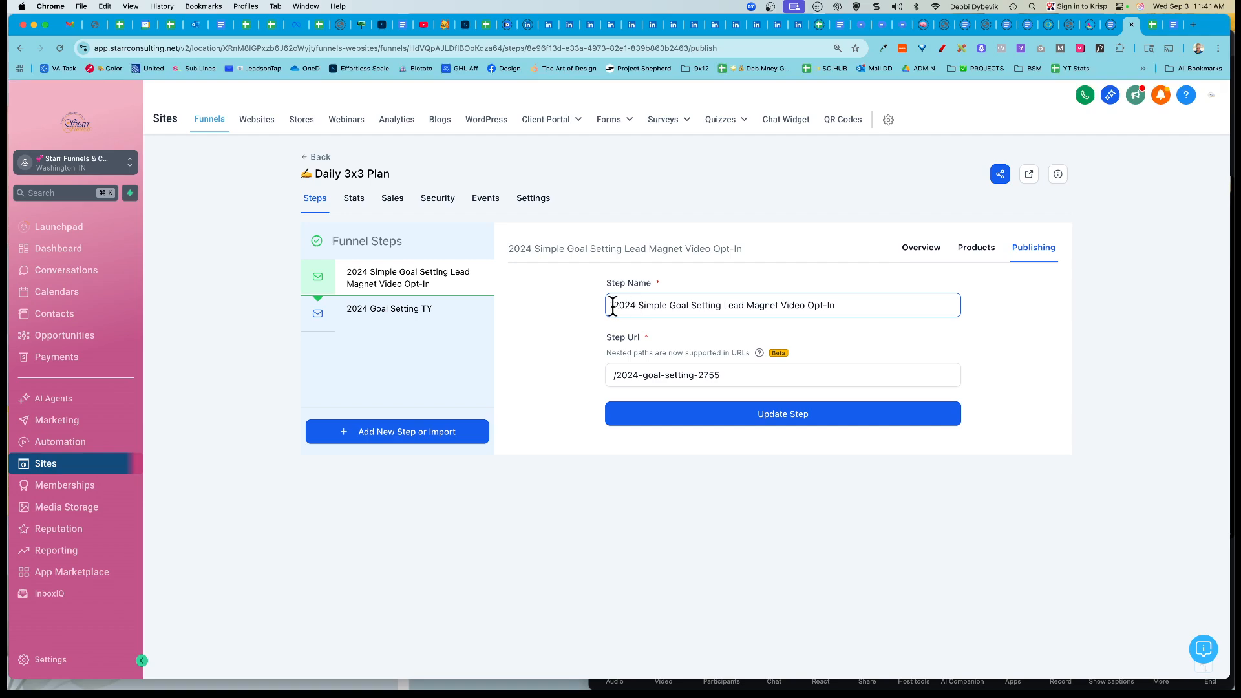
drag(871, 307, 594, 310)
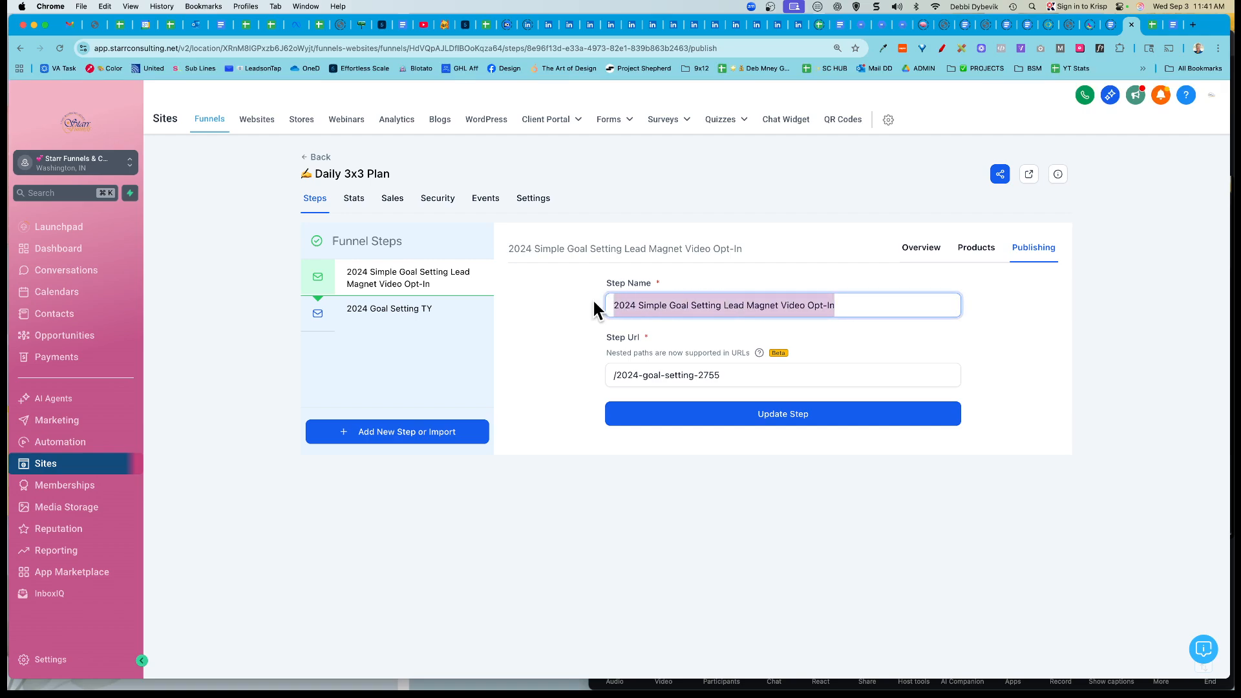
text(3x3)
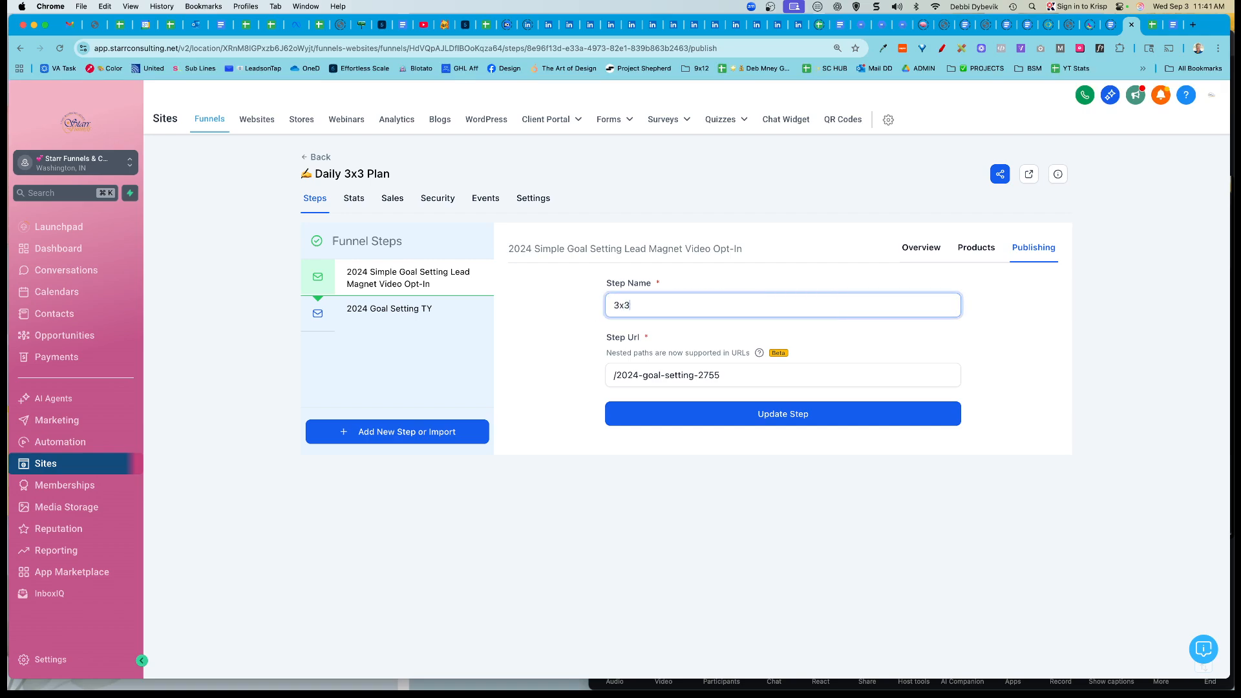
text( Planner Opt-In Funnel Page)
click(732, 376)
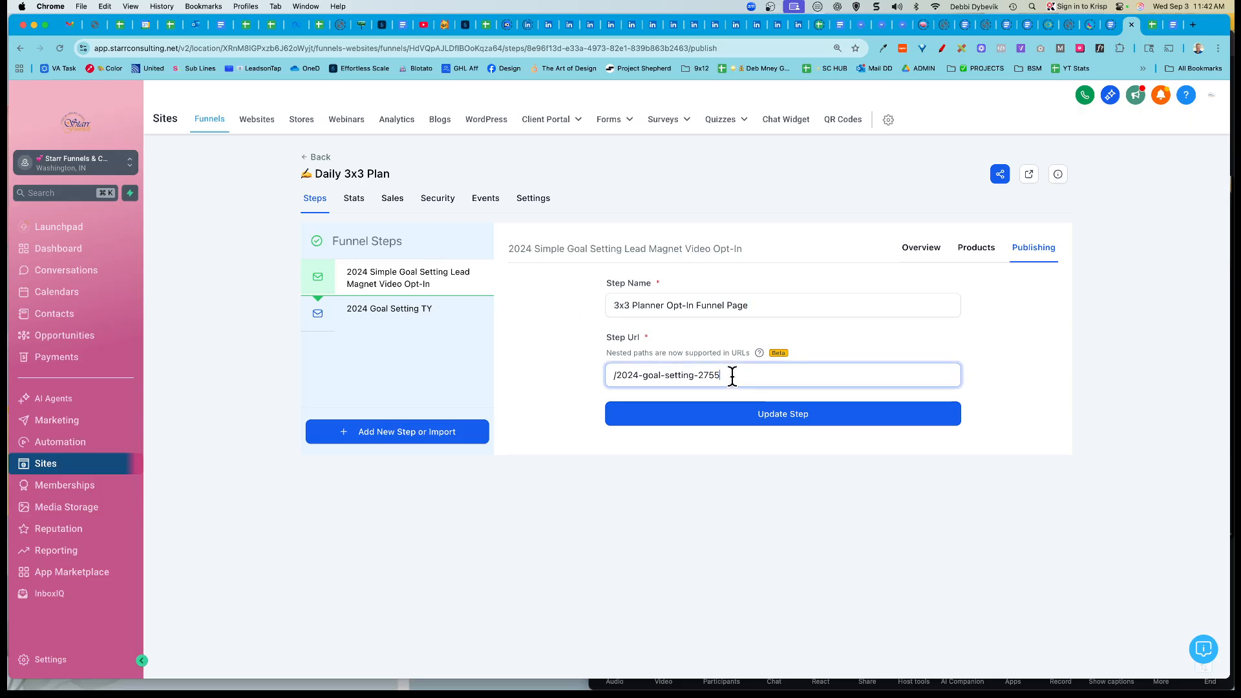
key(BackSpace)
key(BackSpace)
key(BackSpace)
key(BackSpace)
key(BackSpace)
key(BackSpace)
key(BackSpace)
key(BackSpace)
key(BackSpace)
key(BackSpace)
key(BackSpace)
key(BackSpace)
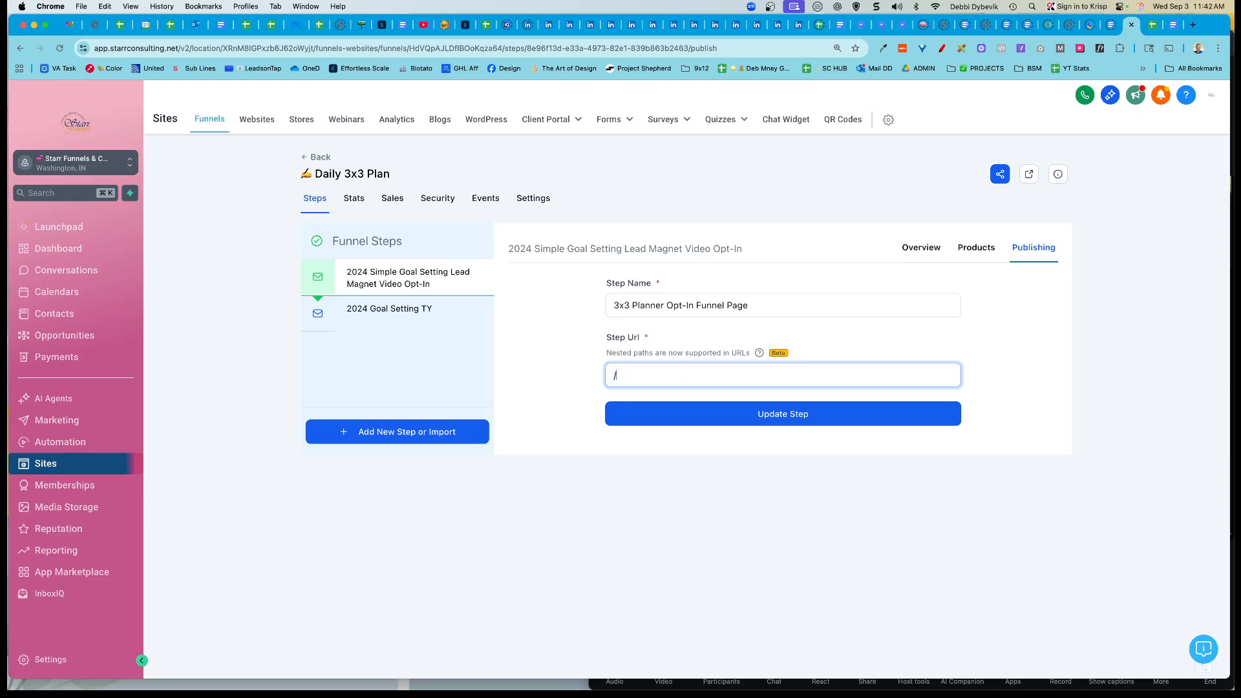
text(The-3x3-Method)
click(800, 418)
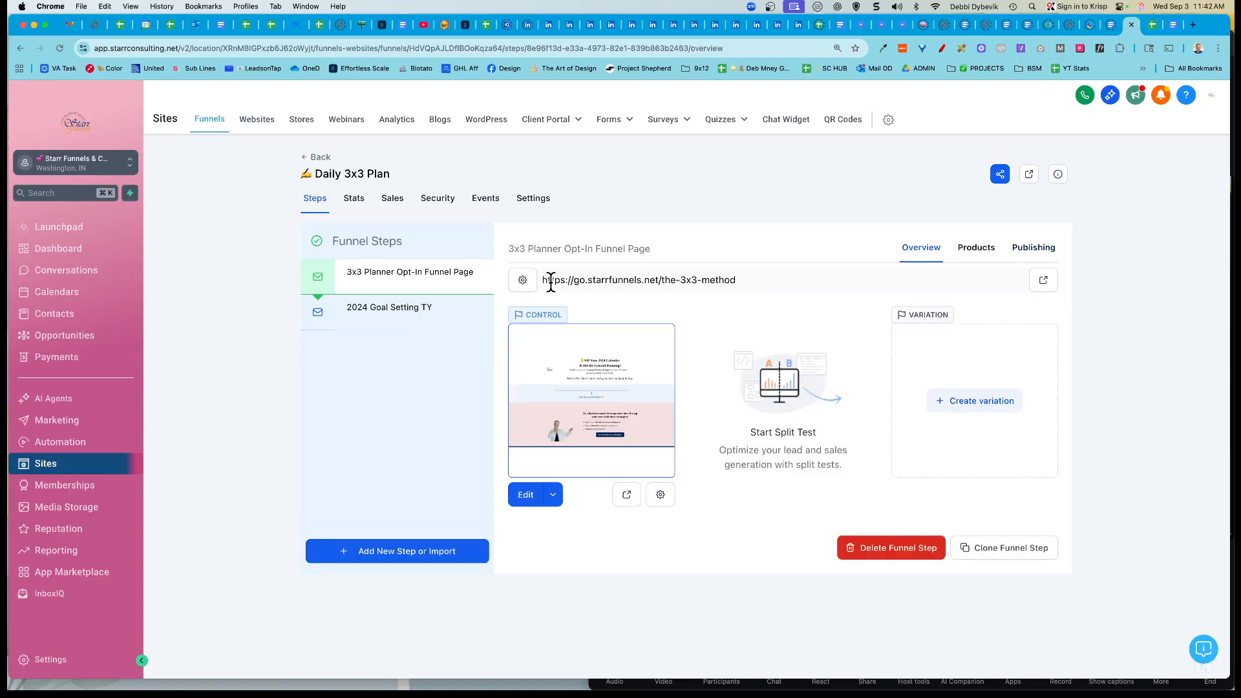
drag(545, 282, 735, 279)
key(super+c)
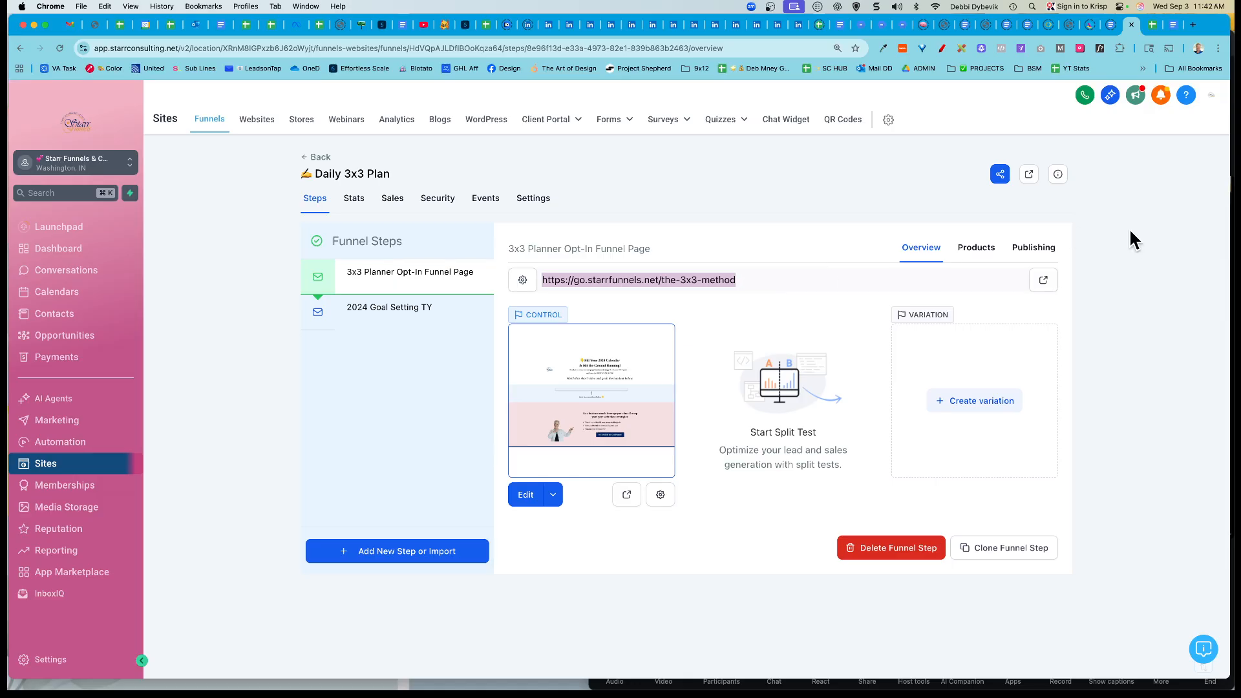
click(1172, 28)
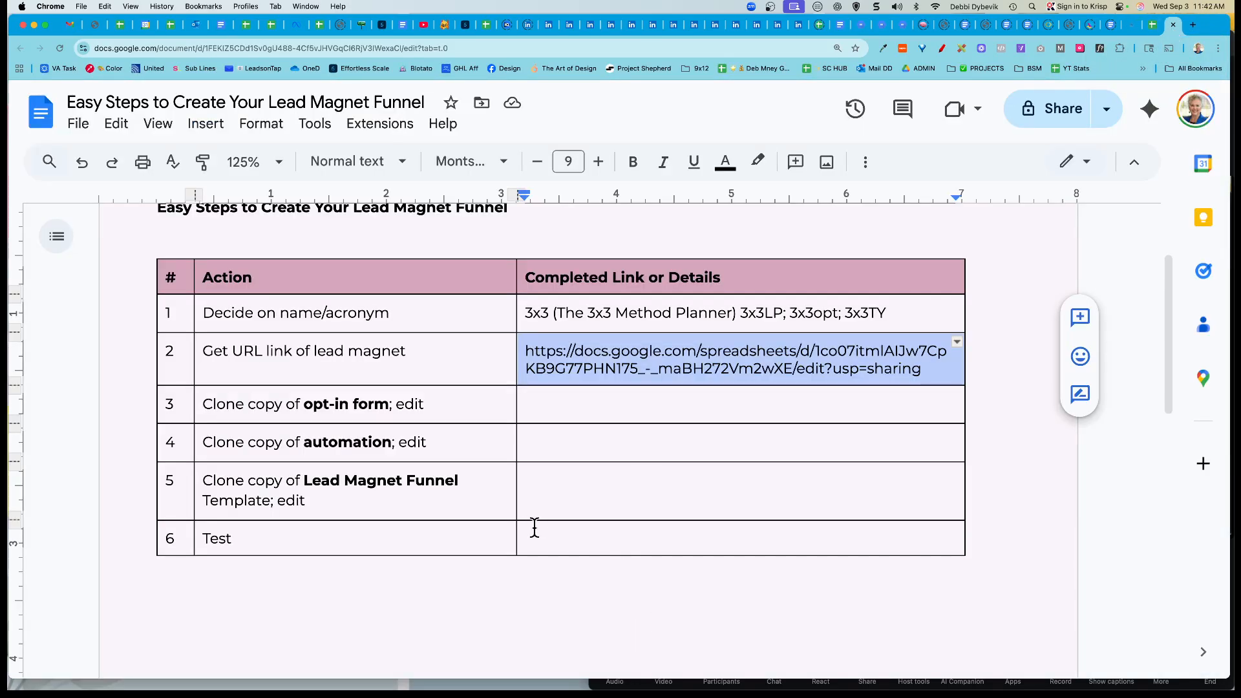
click(605, 486)
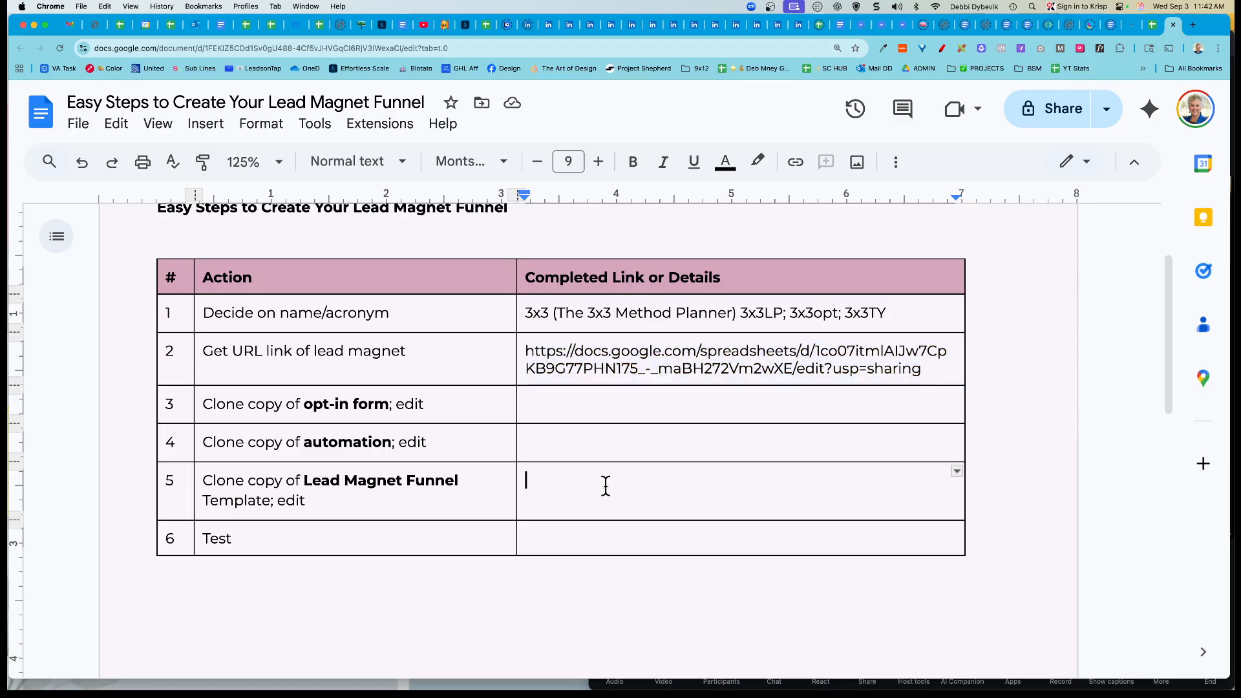
key(super+v)
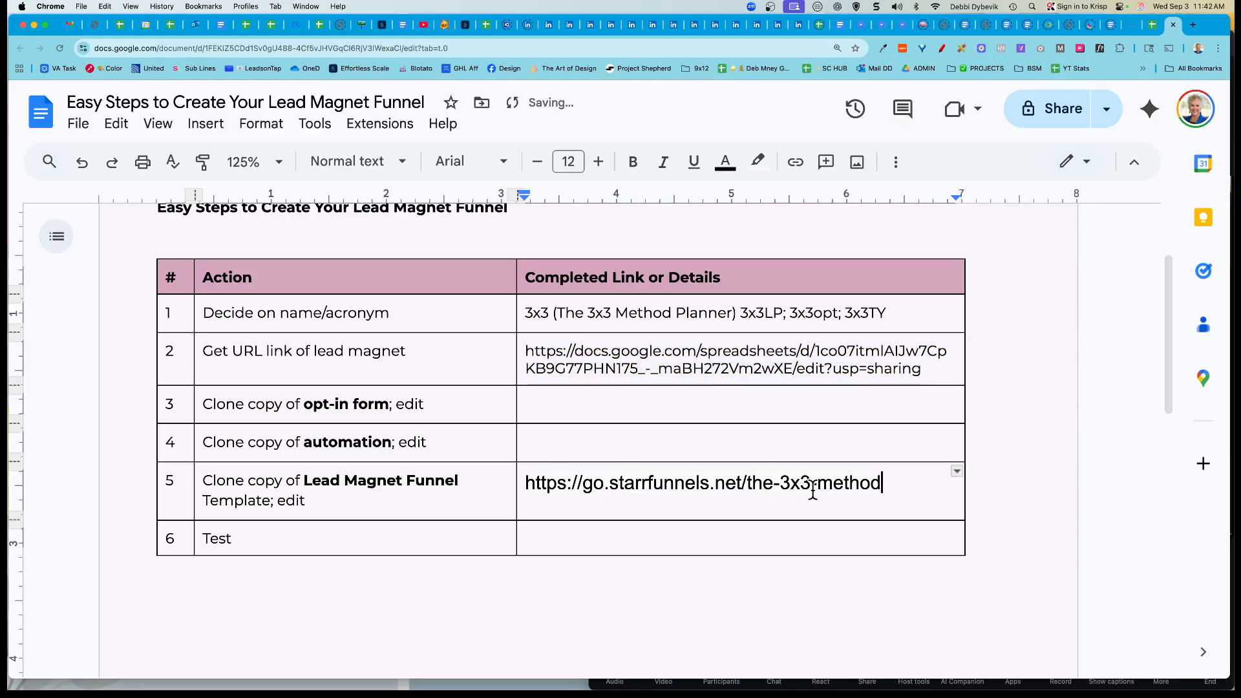
drag(301, 482, 473, 486)
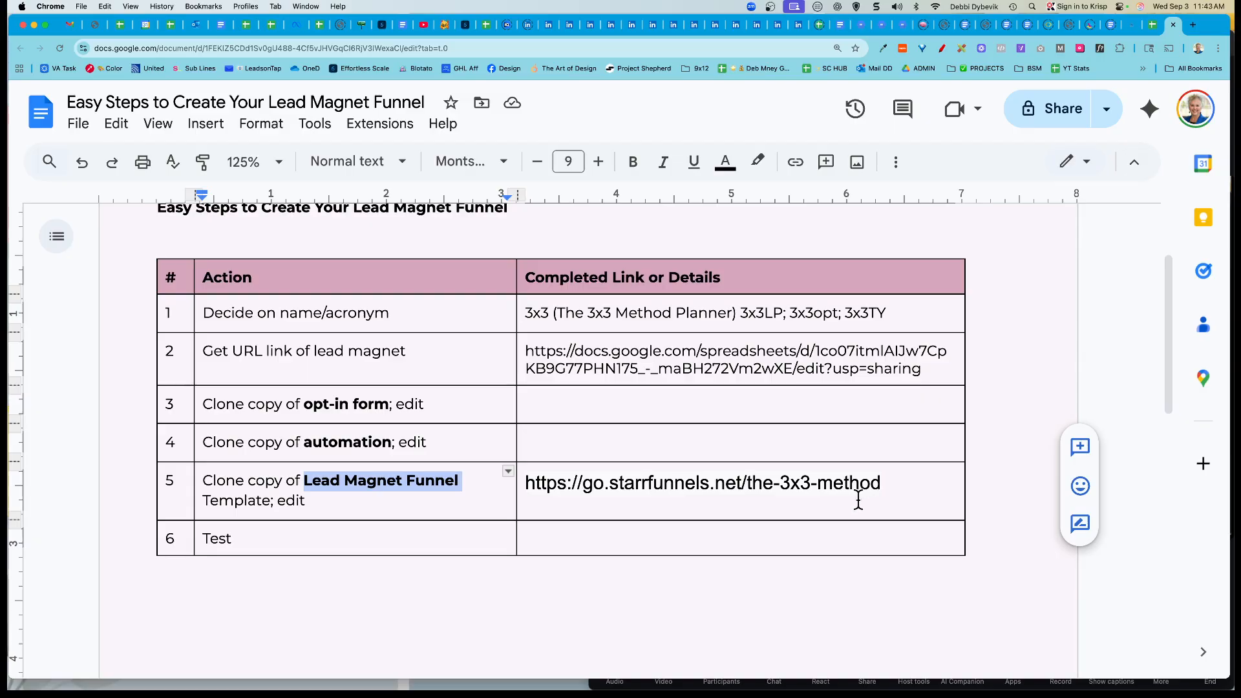
Step: Open the 3x3 Planner opt-in page in the page builder and scroll through it
click(1132, 30)
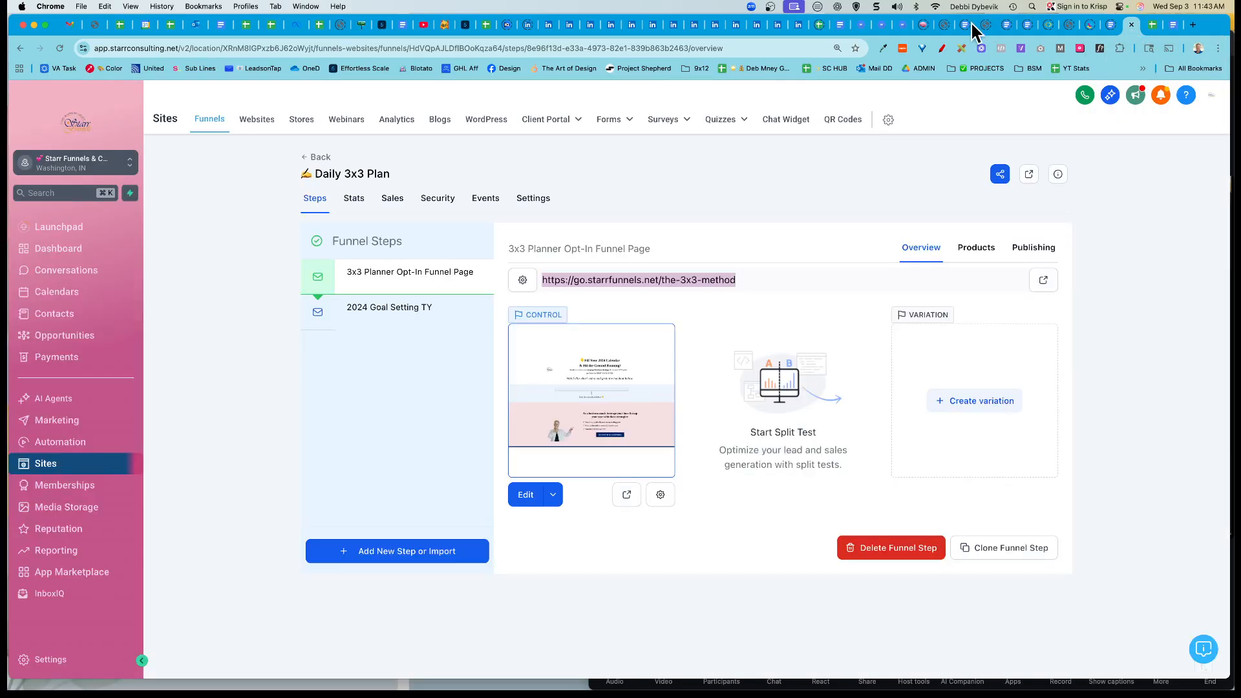
click(526, 495)
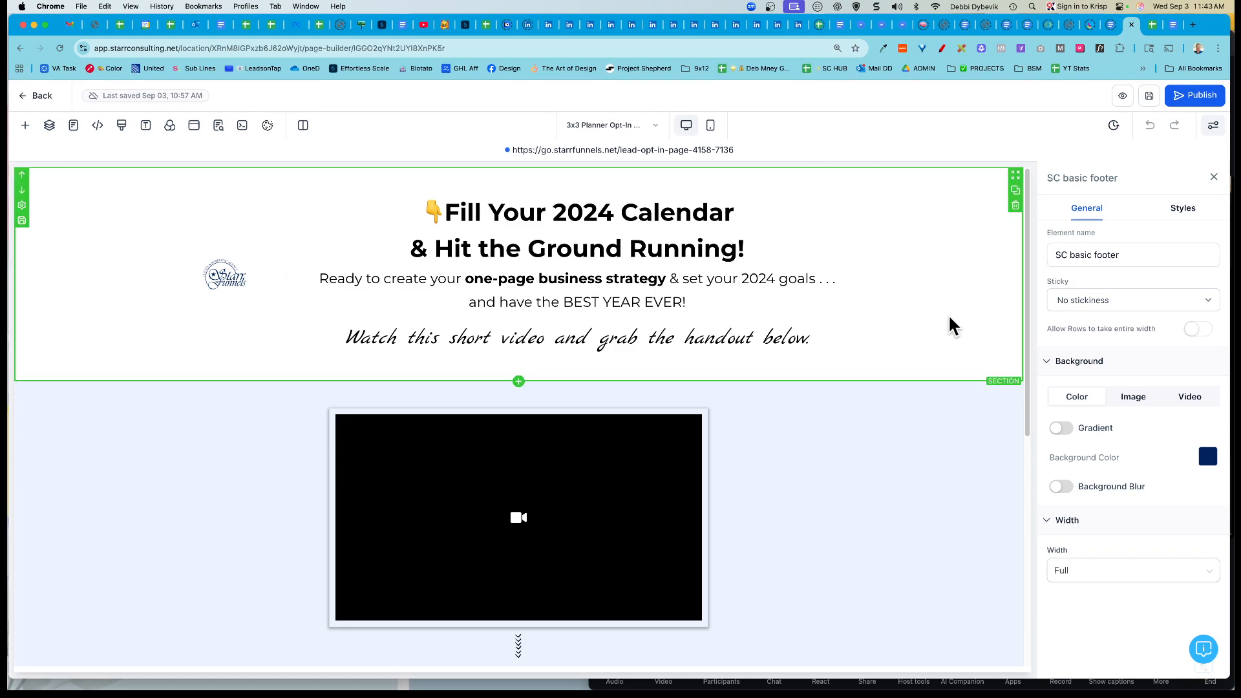
scroll(940, 294, down, 7)
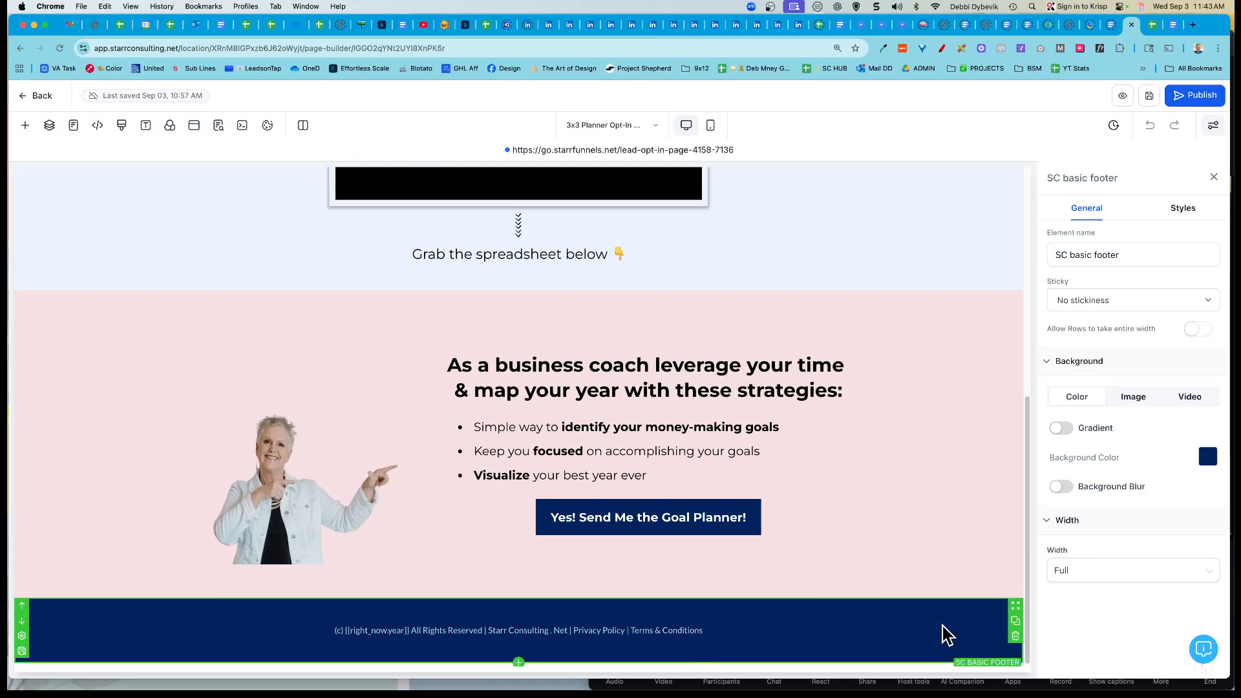
scroll(892, 333, up, 7)
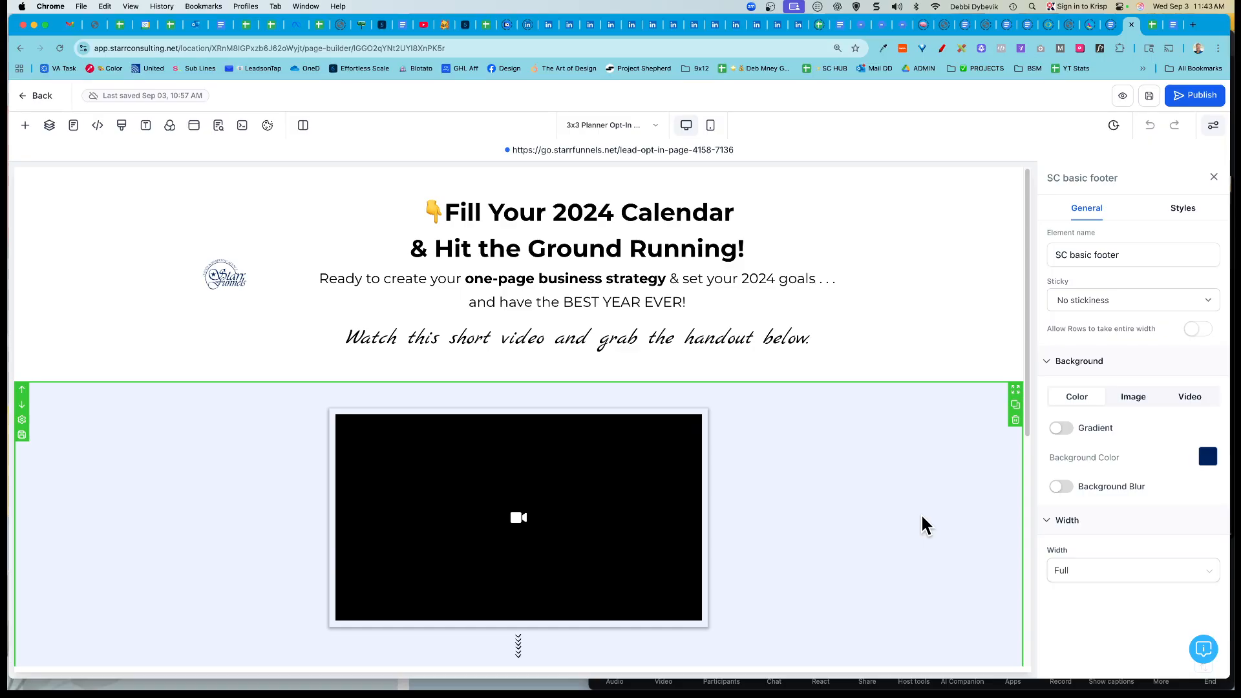
scroll(924, 525, down, 1)
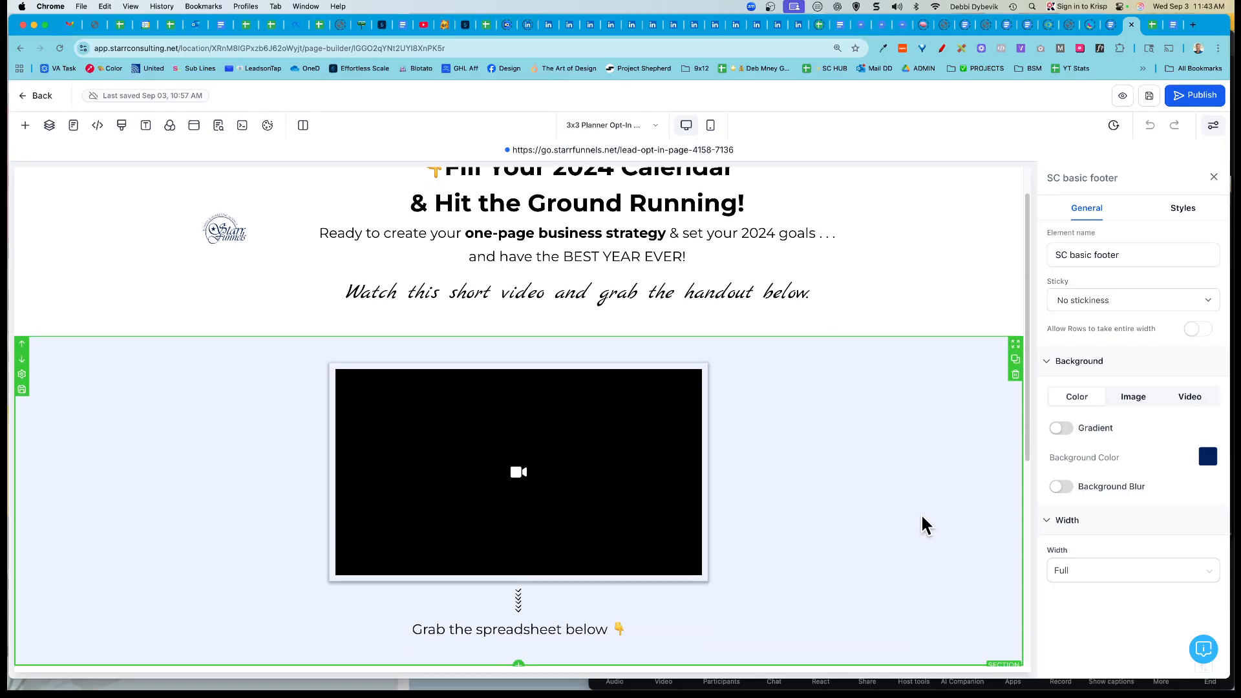
scroll(923, 519, down, 4)
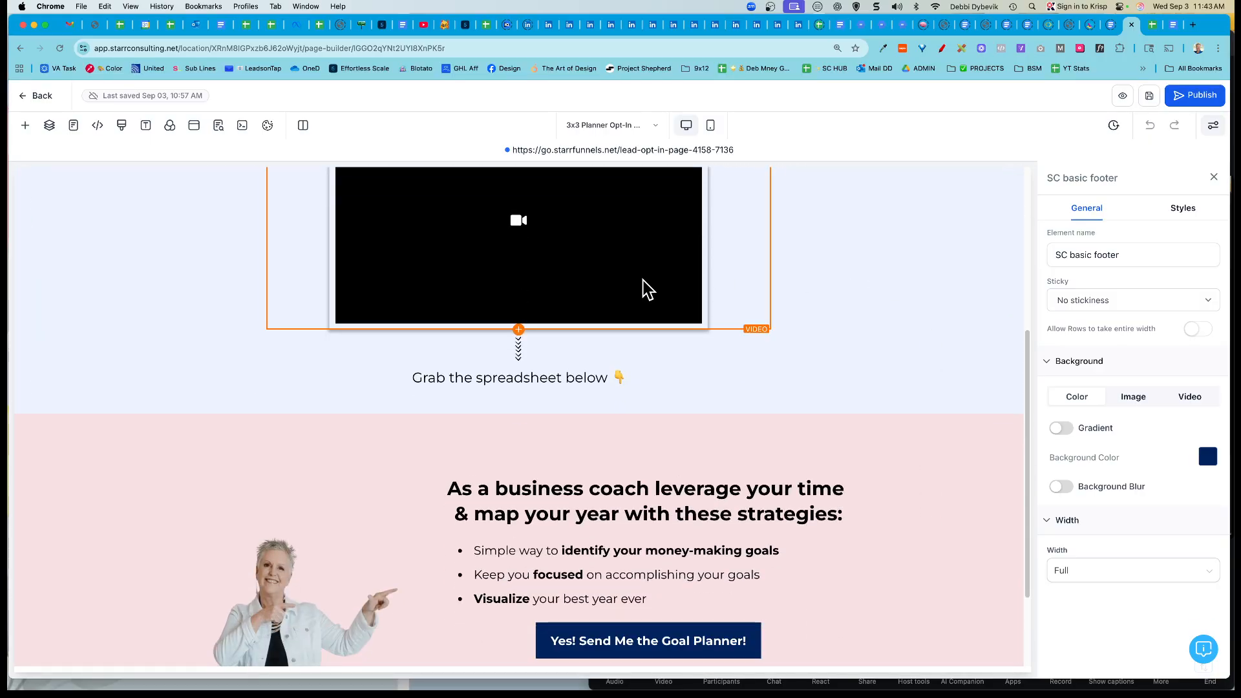
scroll(938, 337, up, 5)
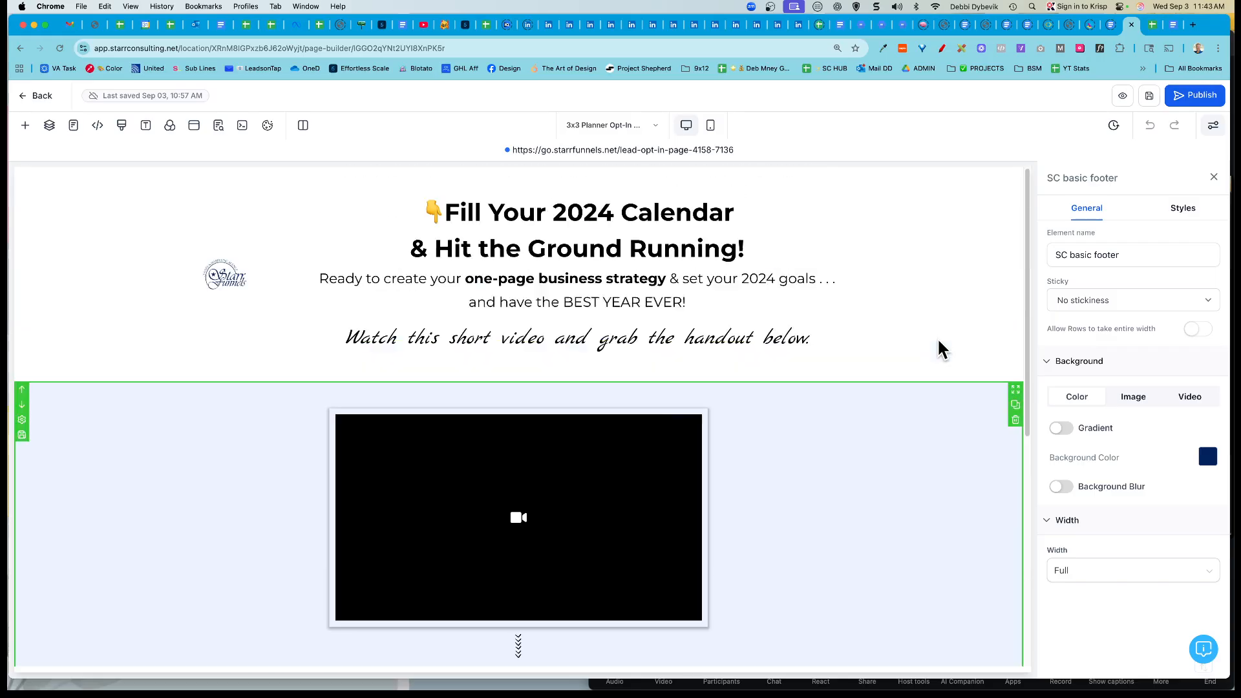
Step: Check the video element's type and leave it as Custom Embed
click(614, 499)
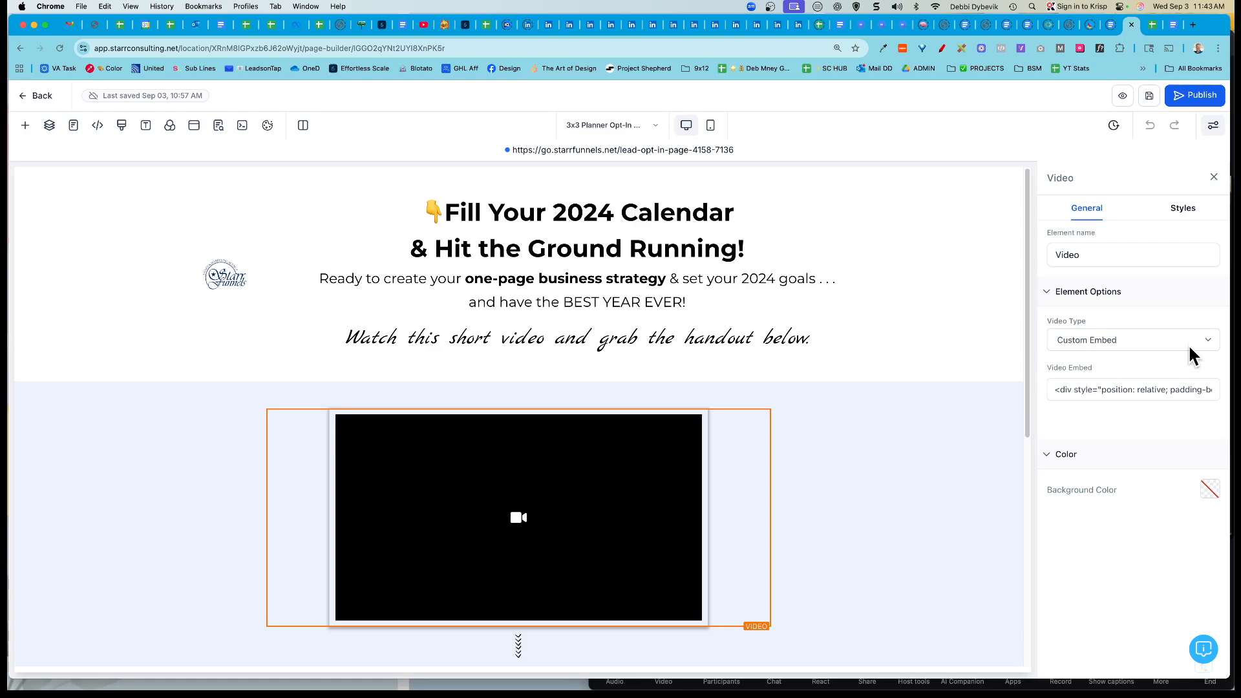
click(1205, 338)
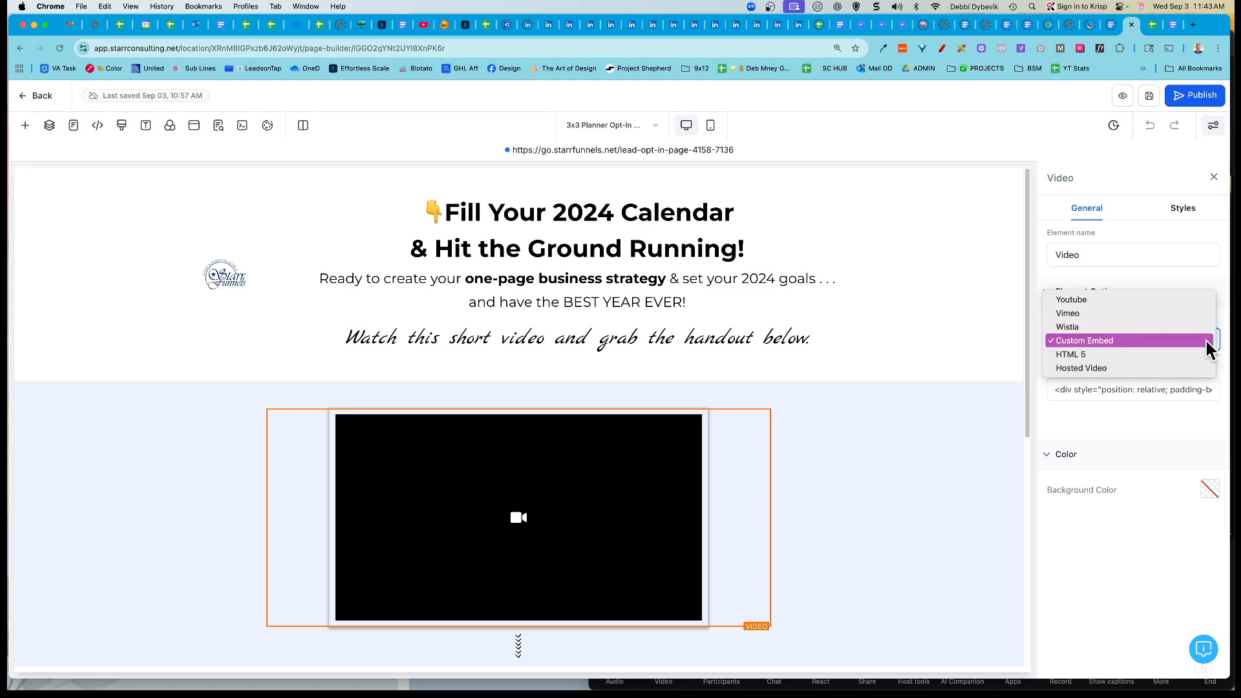
click(904, 460)
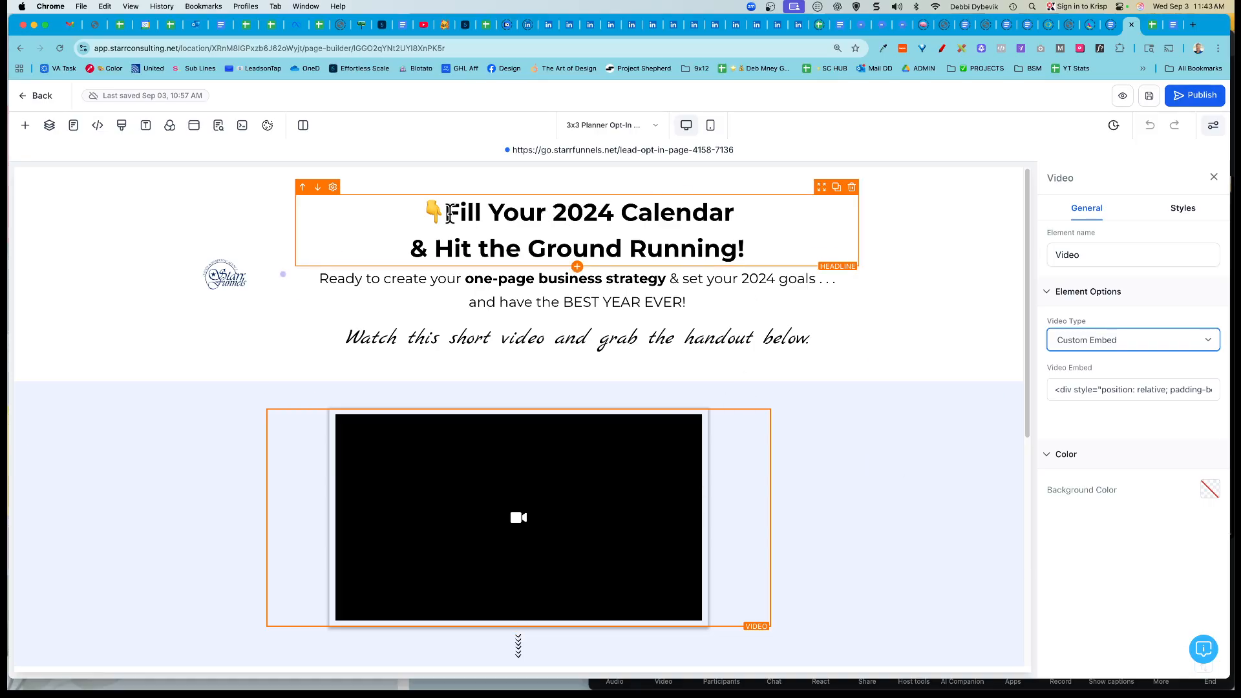
drag(446, 213, 768, 241)
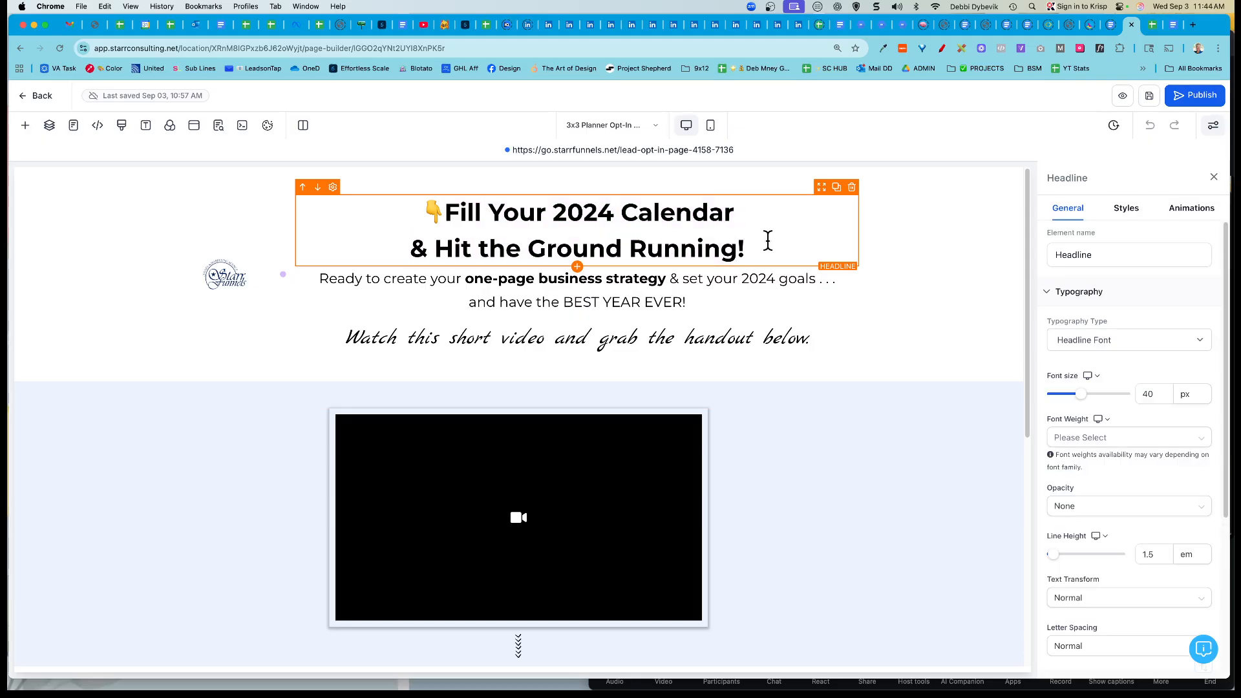
Step: Replace the two-line headline with 'Shave Hours Off Your Day'
text(Ma)
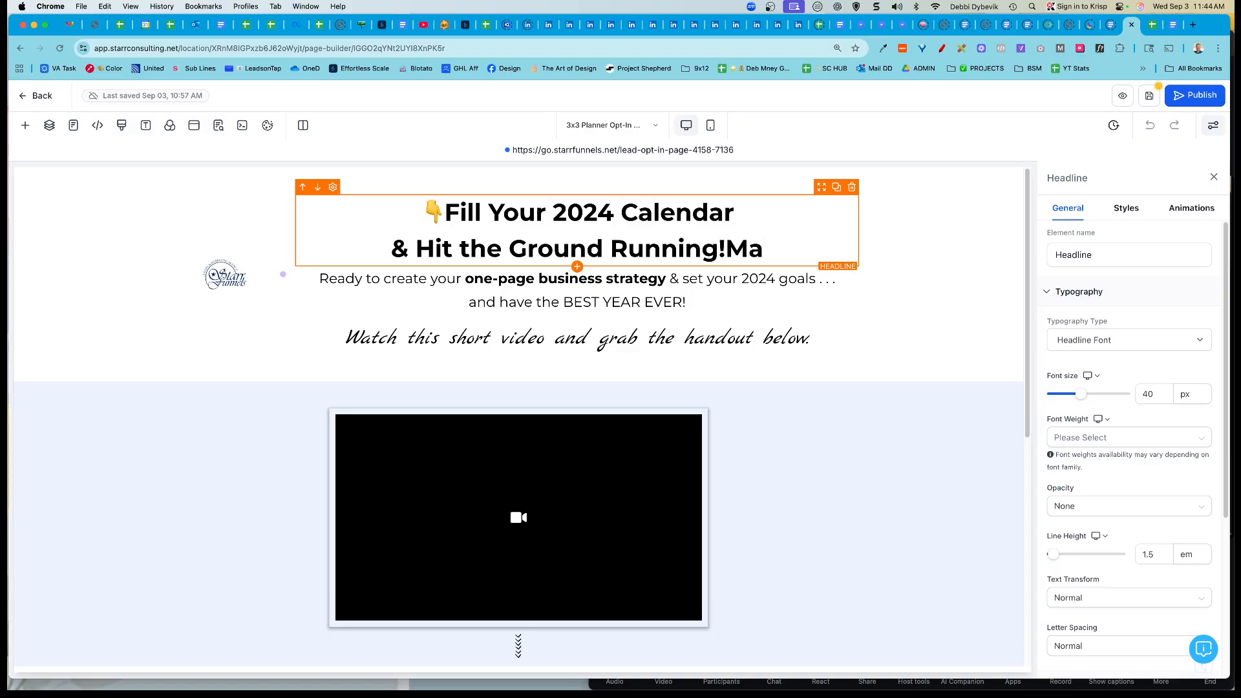
click(626, 212)
drag(445, 212, 750, 238)
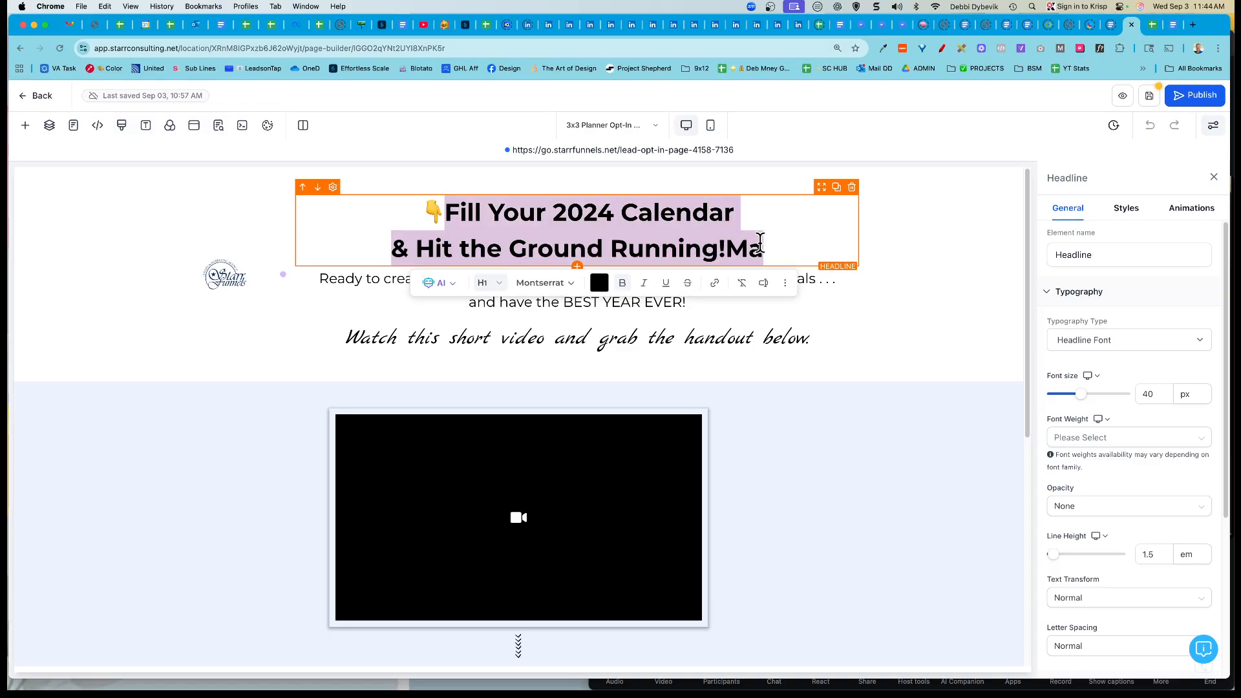
text(Shav)
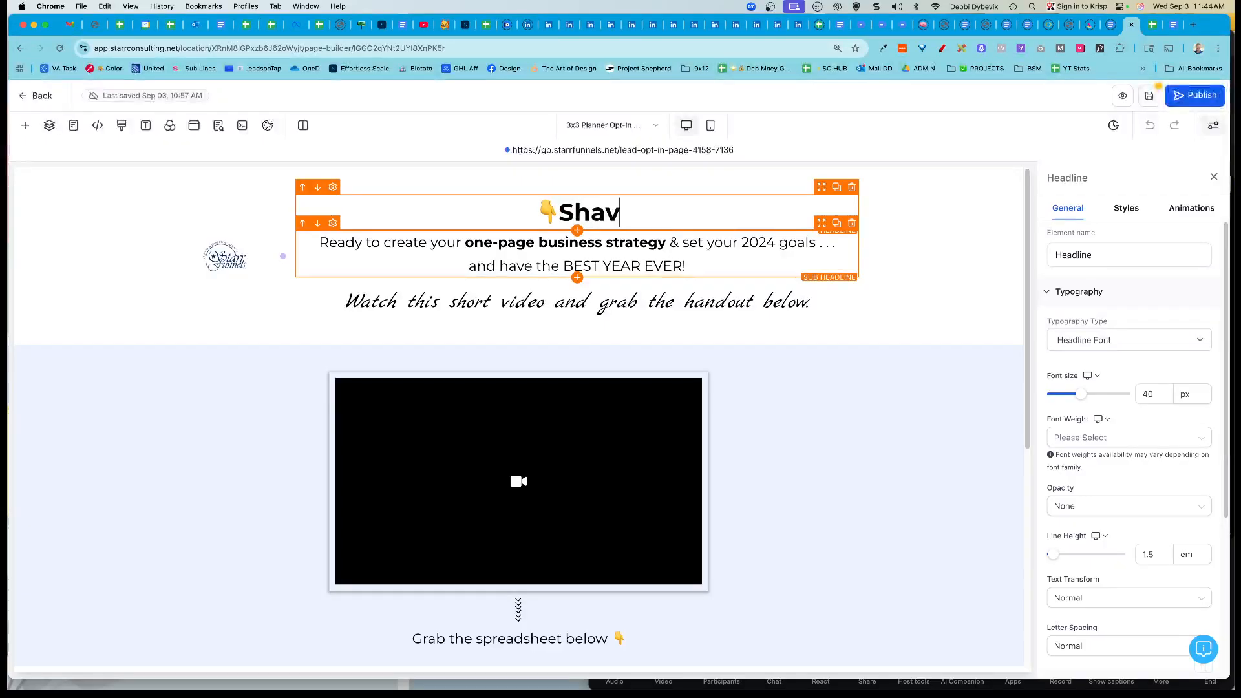
text(e Hours Of)
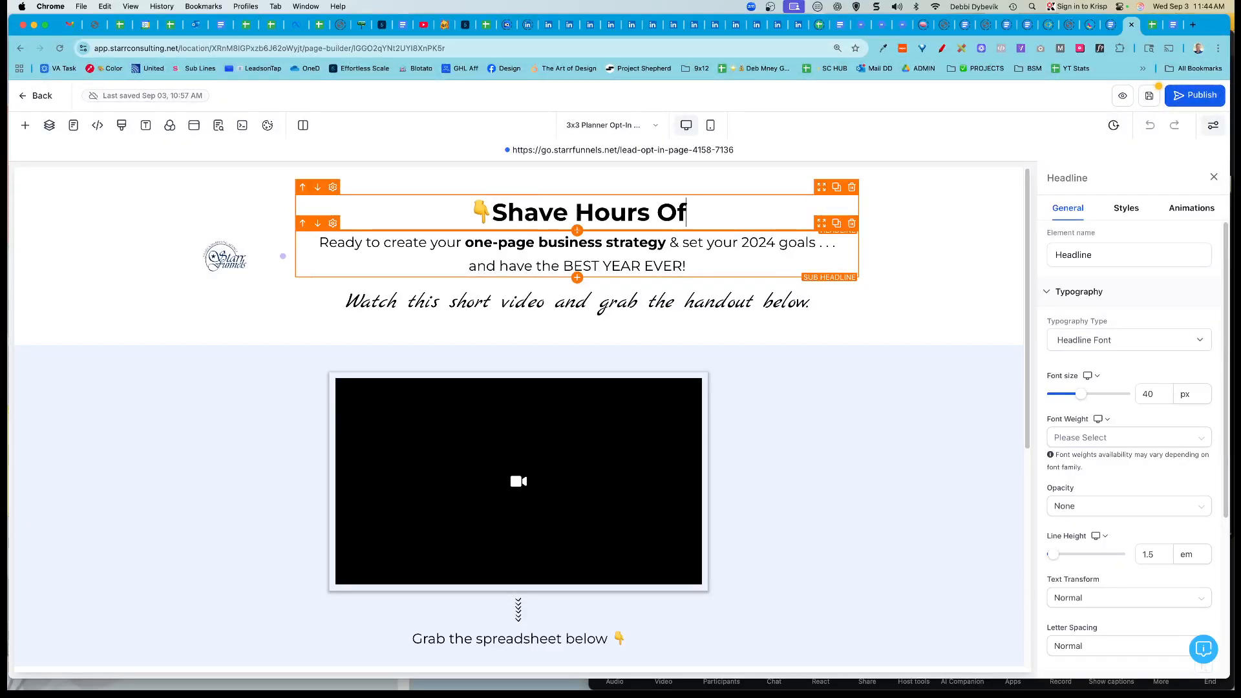
text(f Your Day)
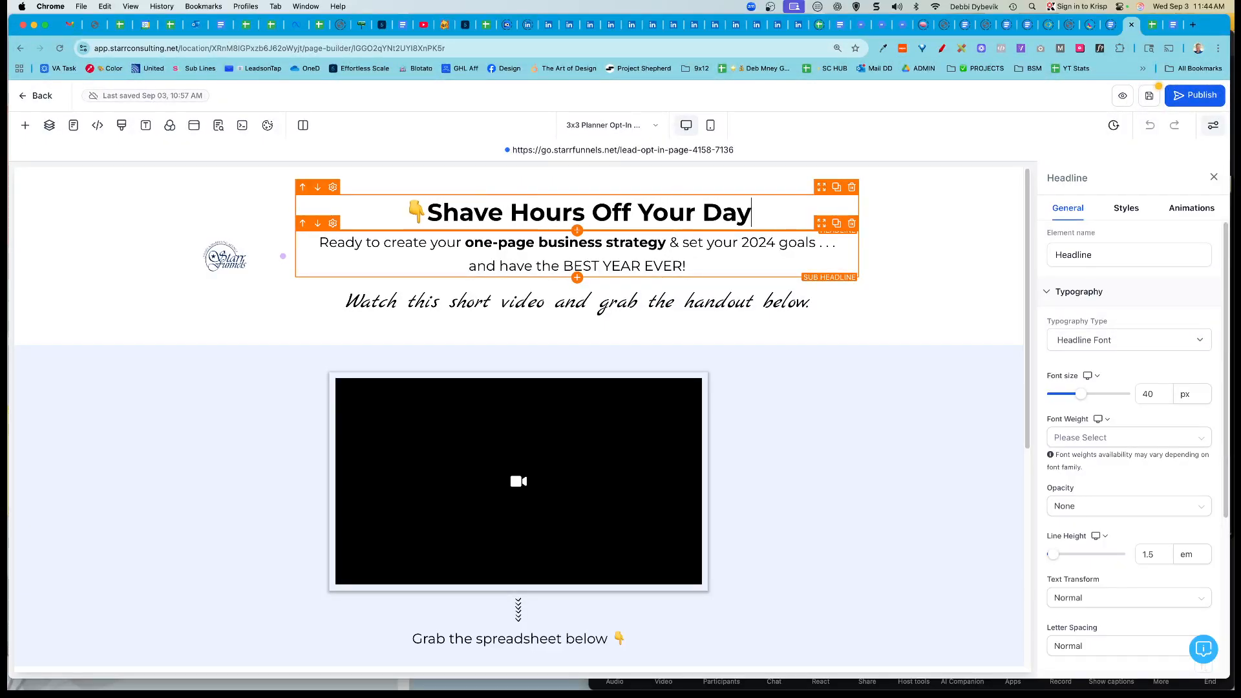
Step: Make the sub-headline 'Grab this 3x3 Method Planner that keeps you on task and reduces your workload.' and delete the BEST YEAR EVER line
click(708, 249)
triple_click(708, 249)
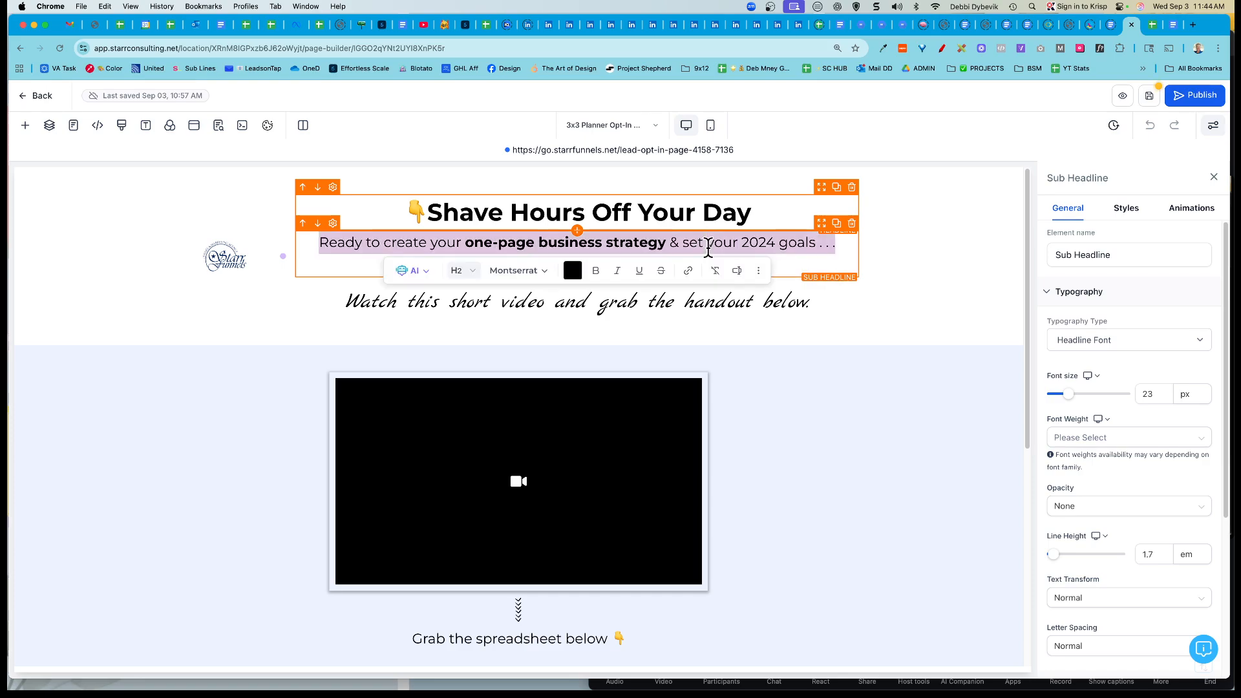
text(Grab )
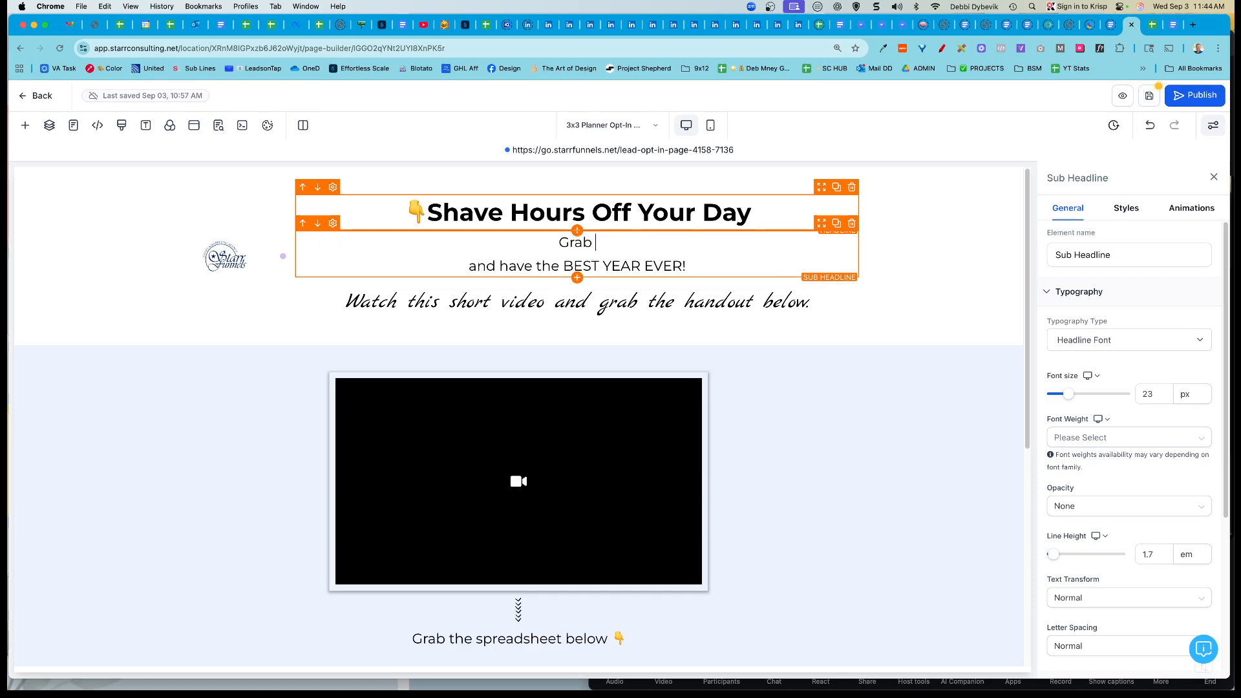
text(this 3x3 Method Planner that)
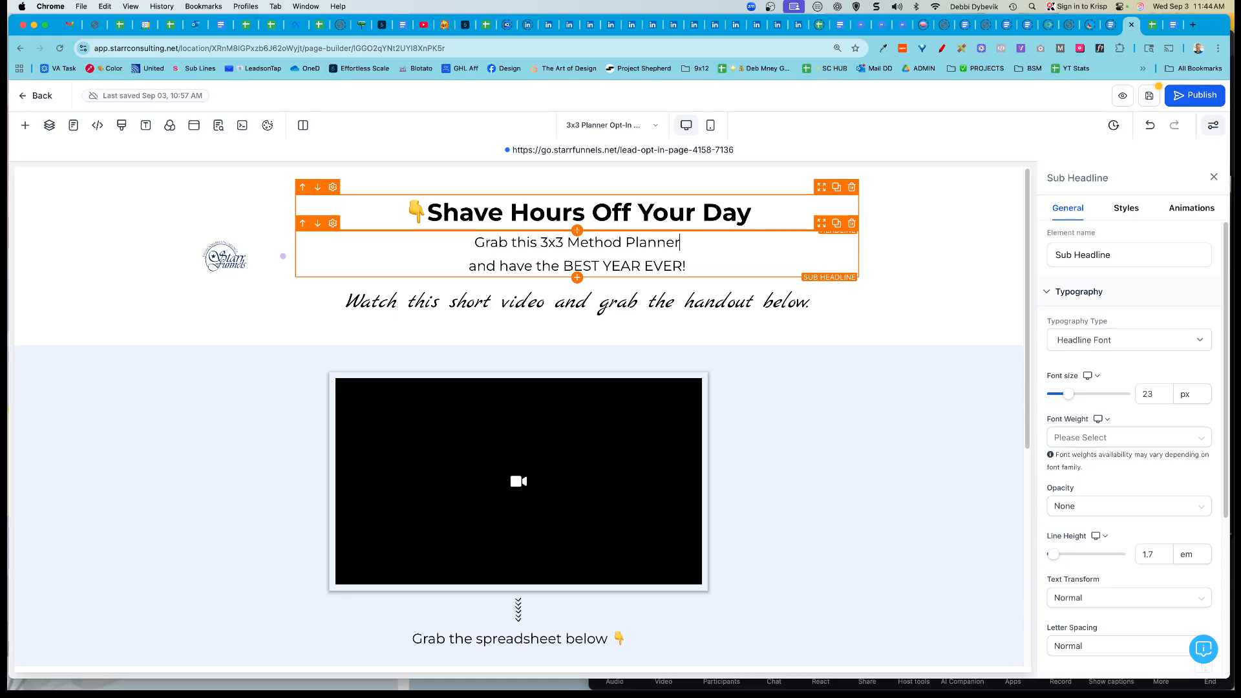
text(keep)
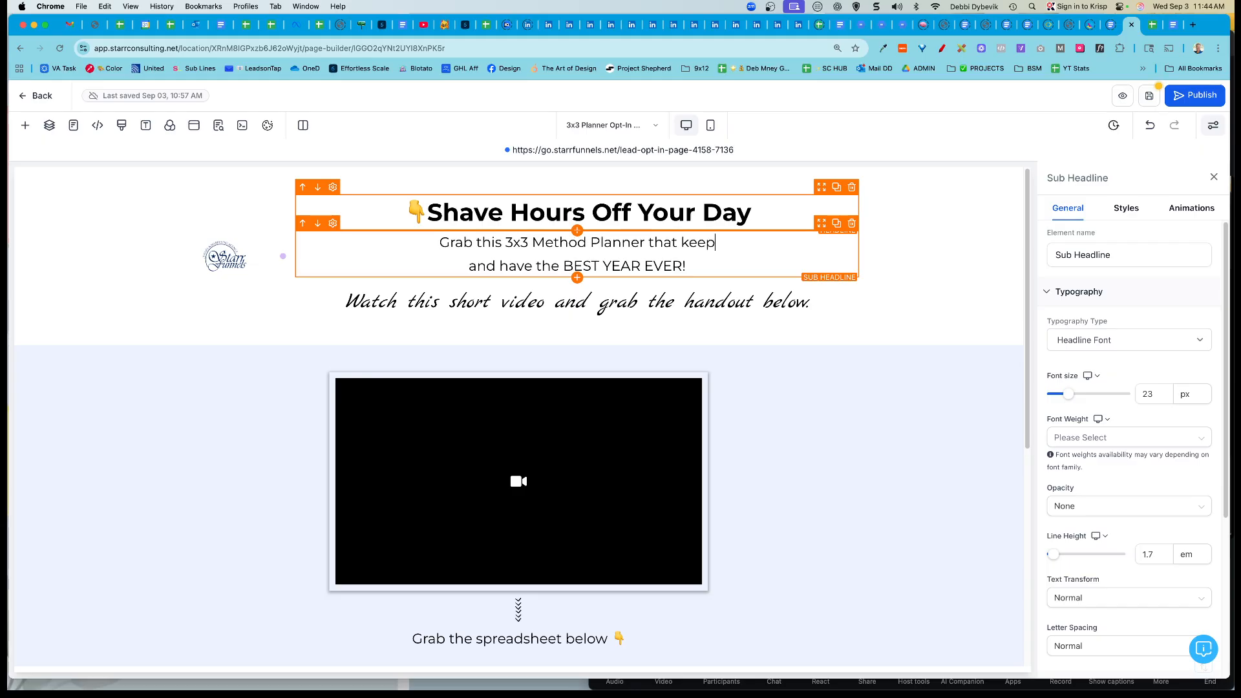
text(s you on task and )
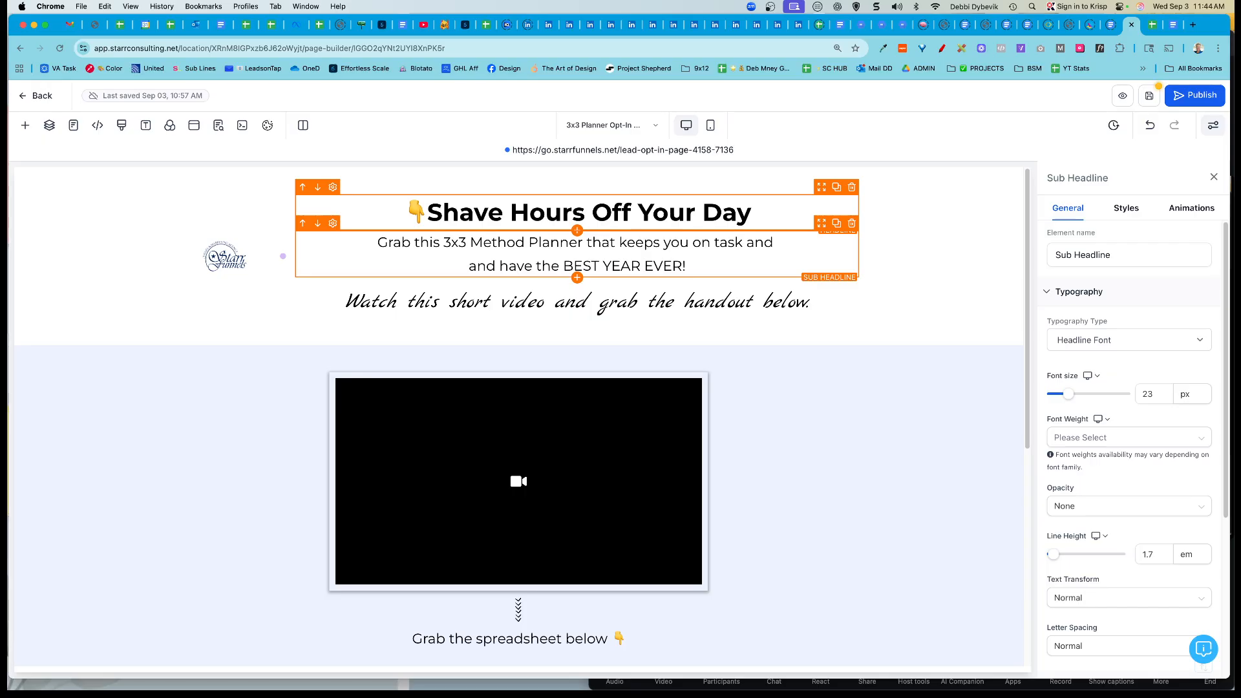
text(reduces your wo)
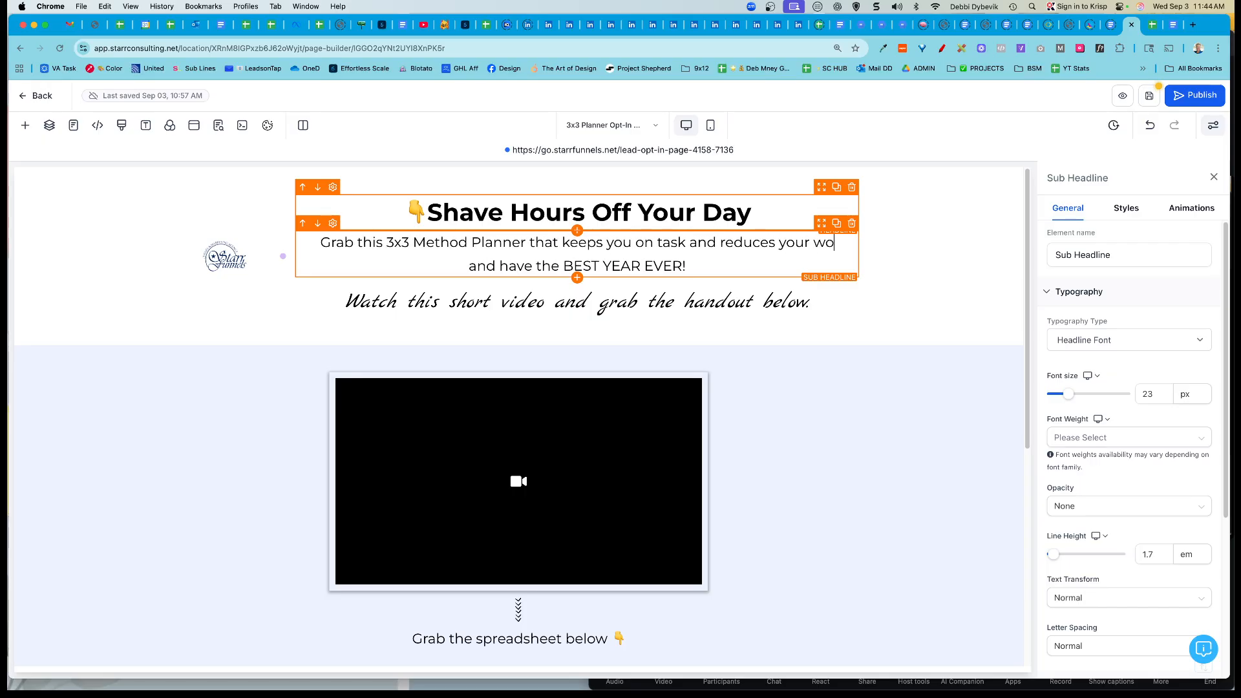
text(rkload.)
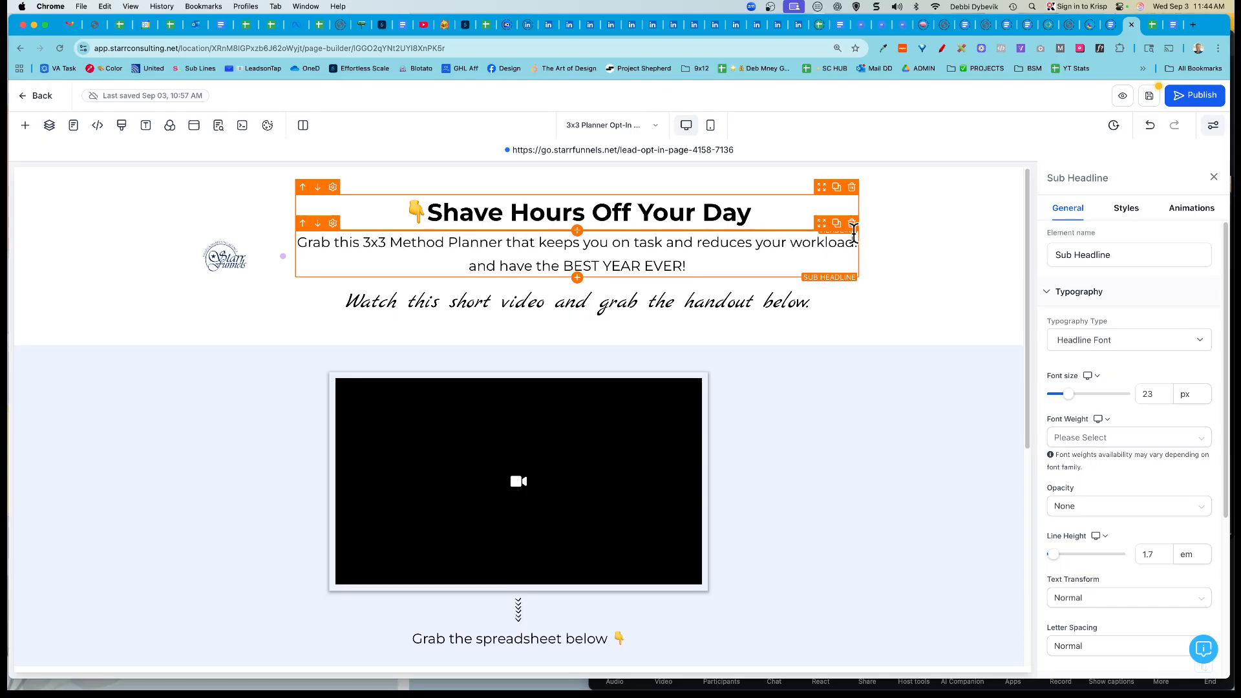
triple_click(693, 266)
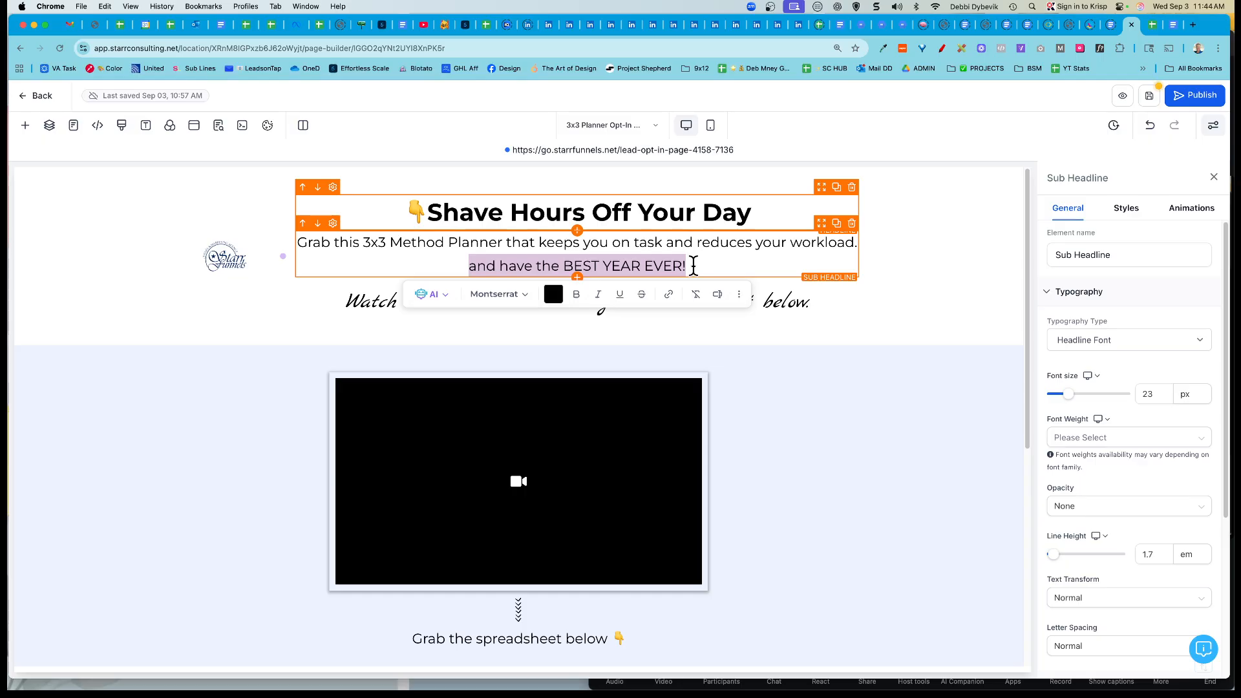
key(BackSpace)
click(713, 302)
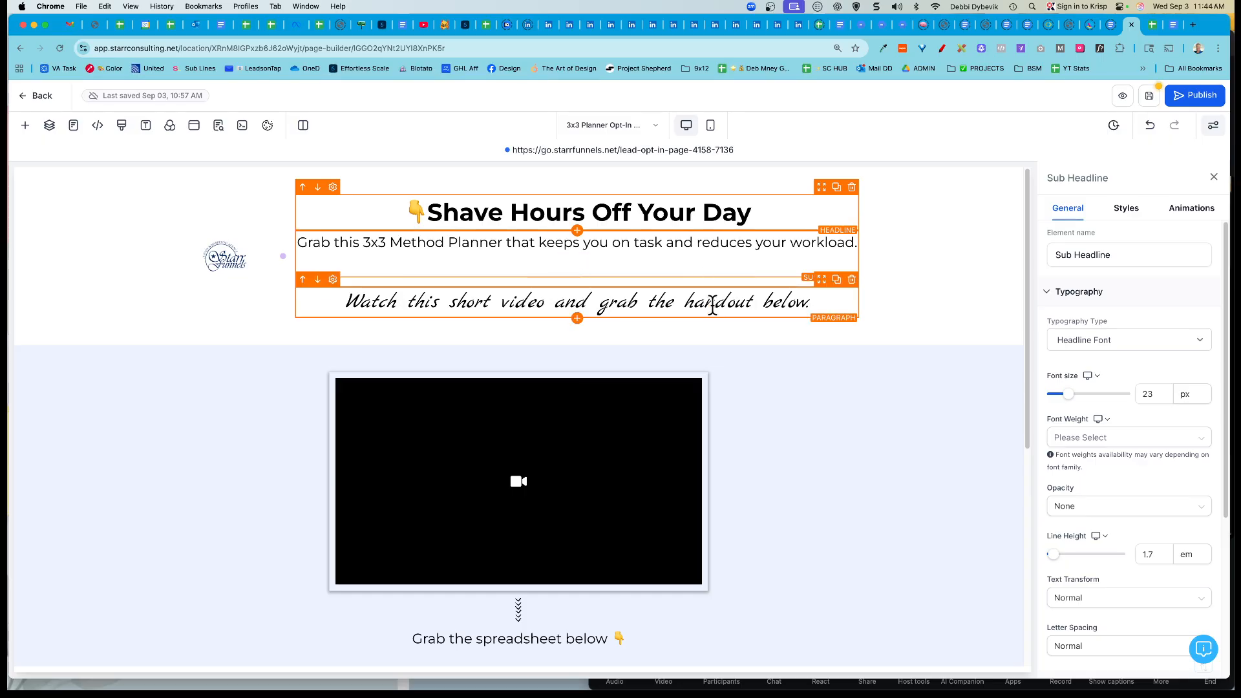
Step: Set the Watch line in Kaushan Script, change 'short' to '3-minute', and remove italics
triple_click(714, 303)
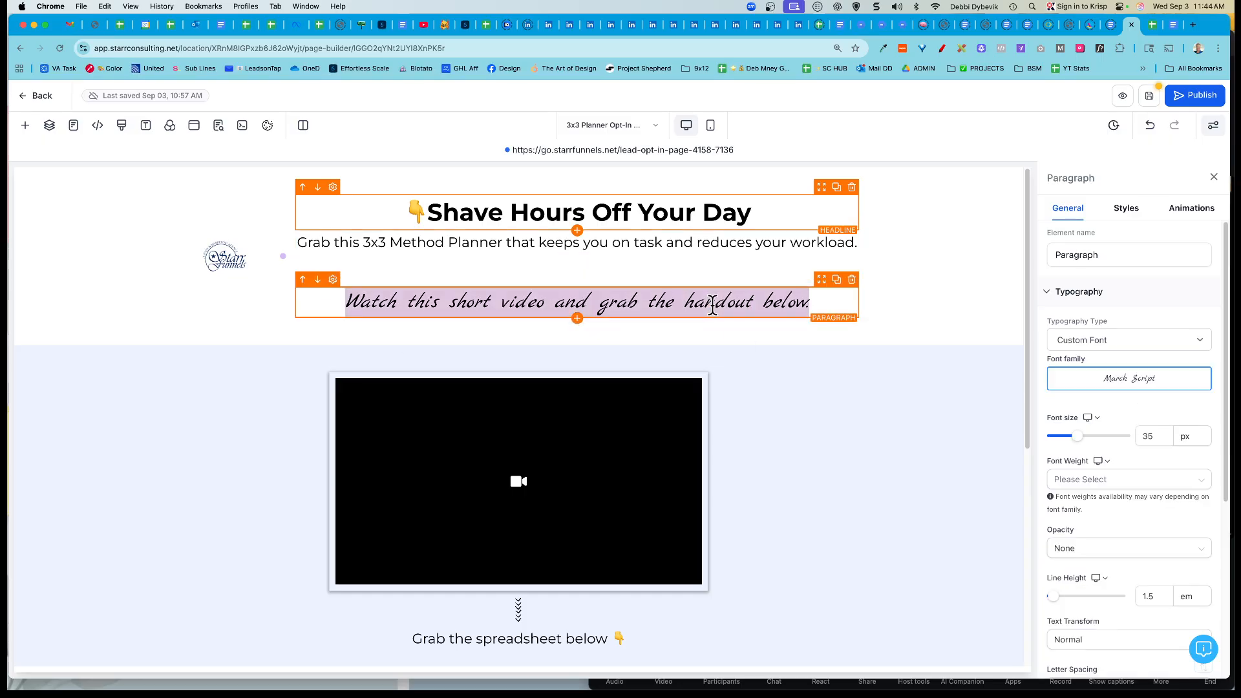
click(1130, 387)
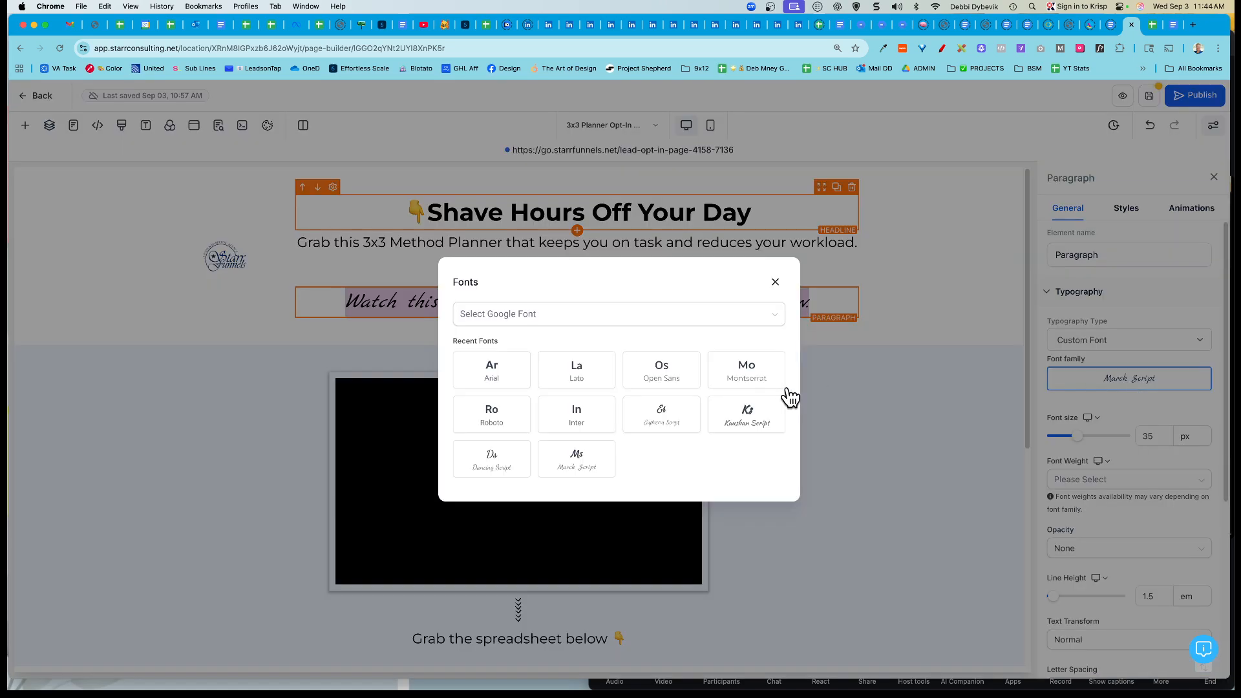
click(757, 424)
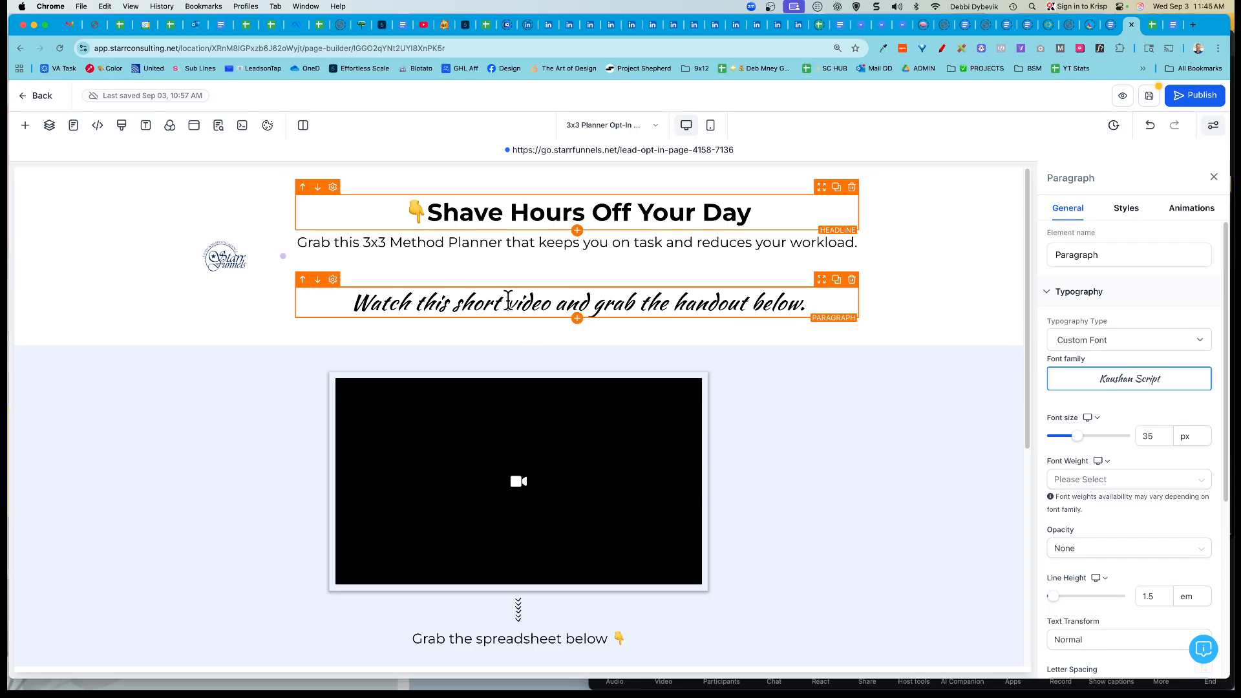
double_click(478, 303)
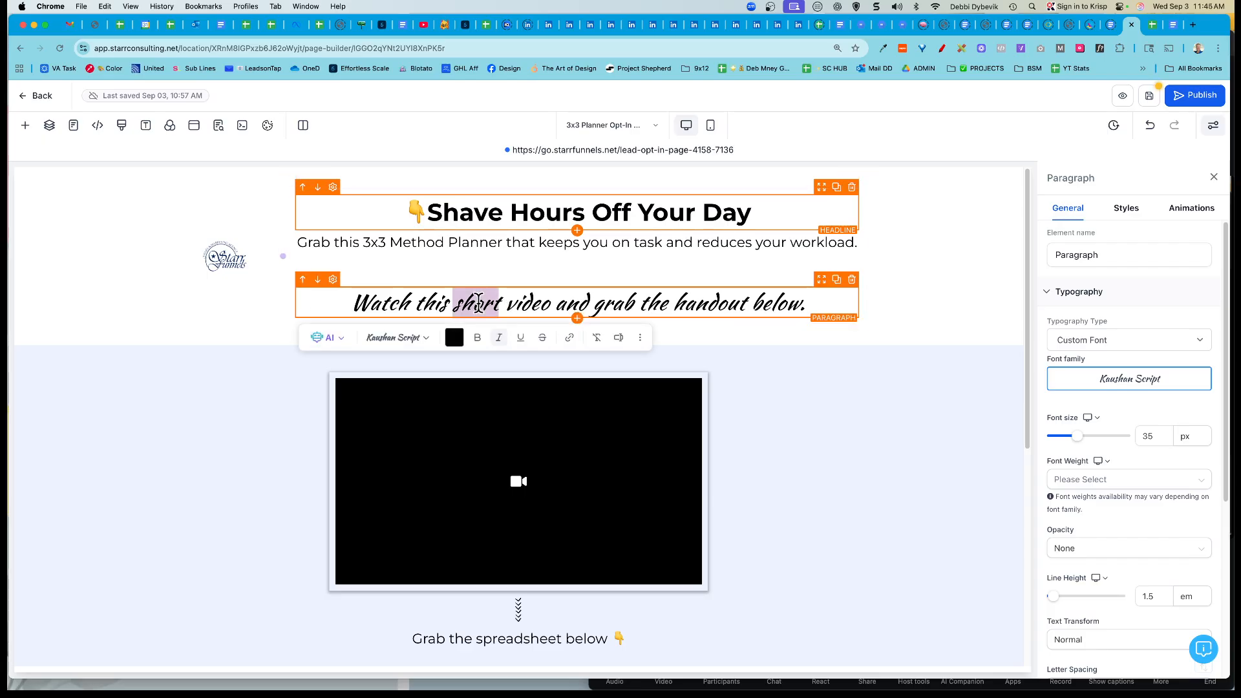
text(3-minute)
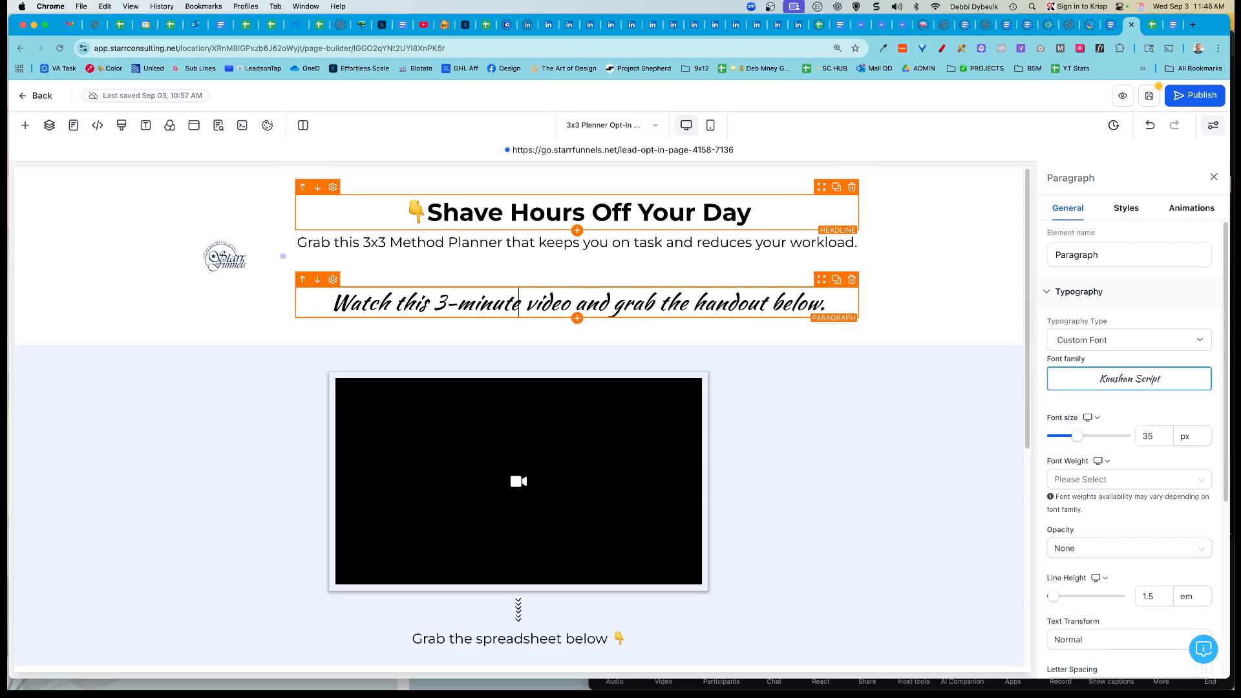
triple_click(642, 302)
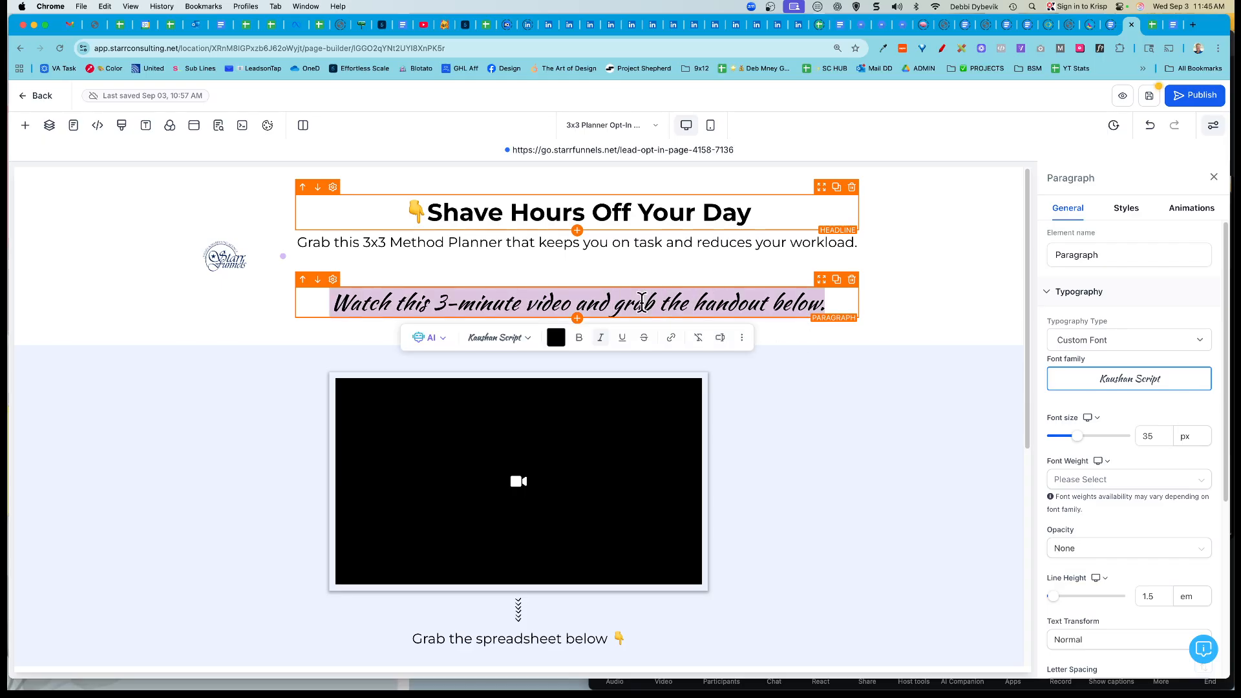
click(601, 341)
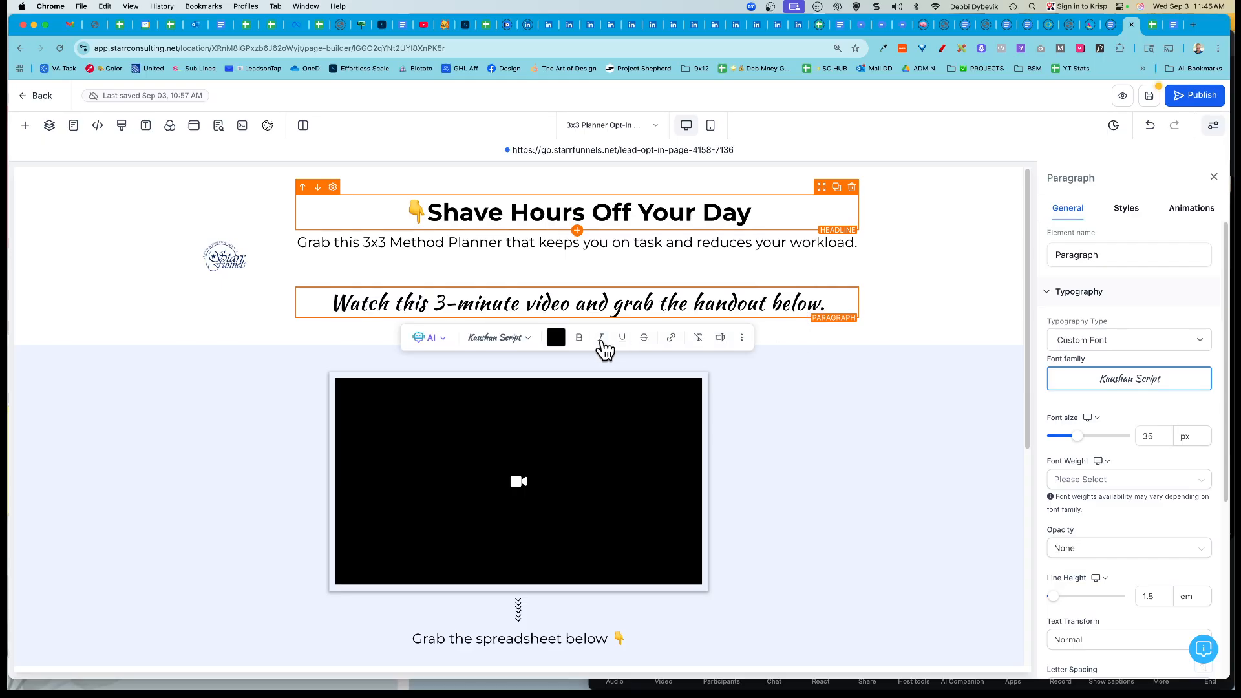
click(972, 298)
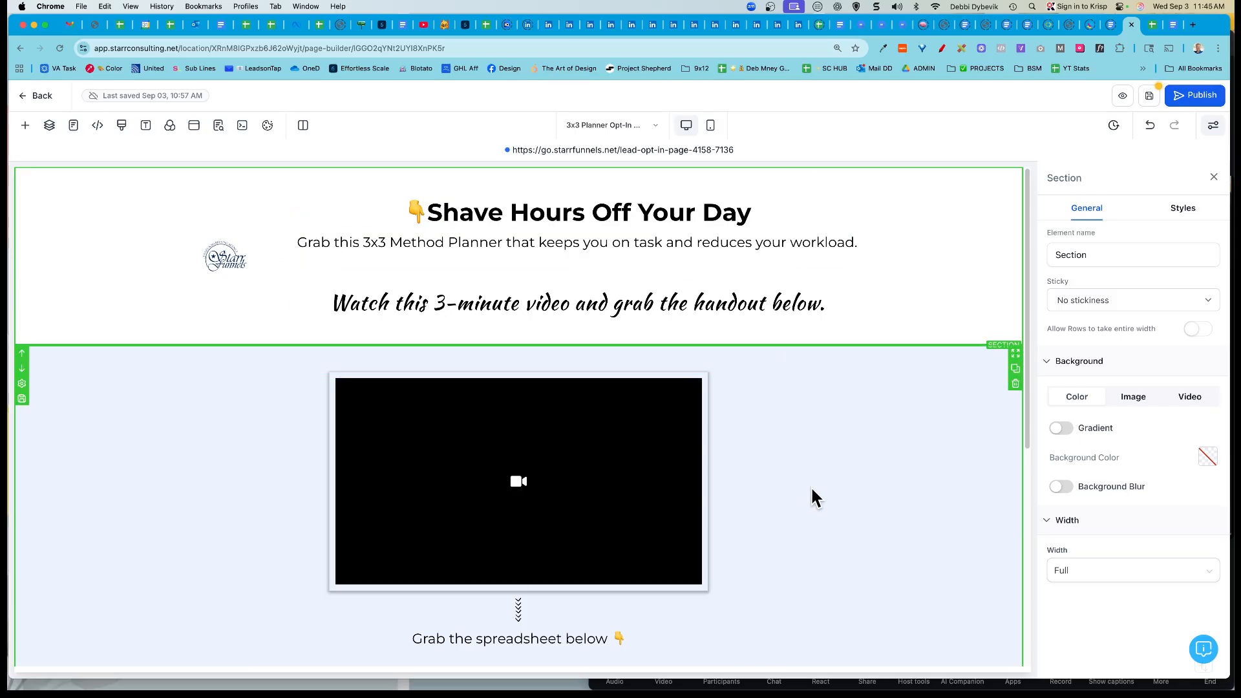
Step: Glance at the 3x3 Method Planner spreadsheet, then return to the page builder
scroll(821, 501, down, 2)
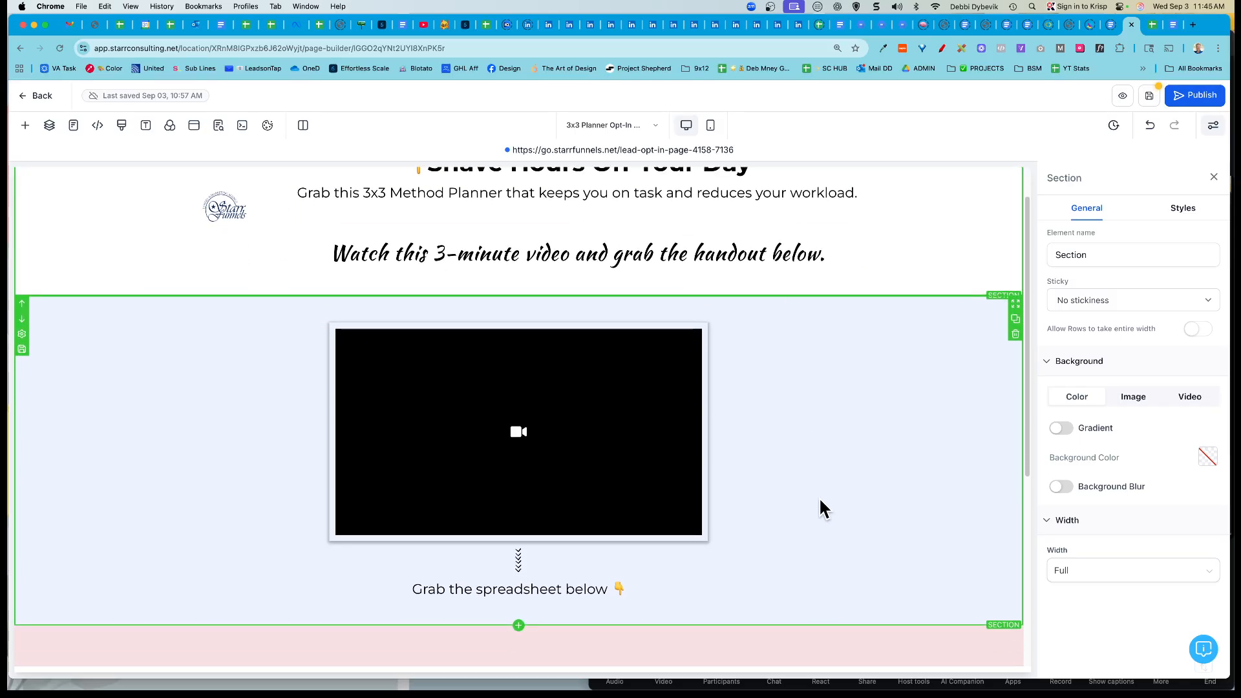
click(1152, 25)
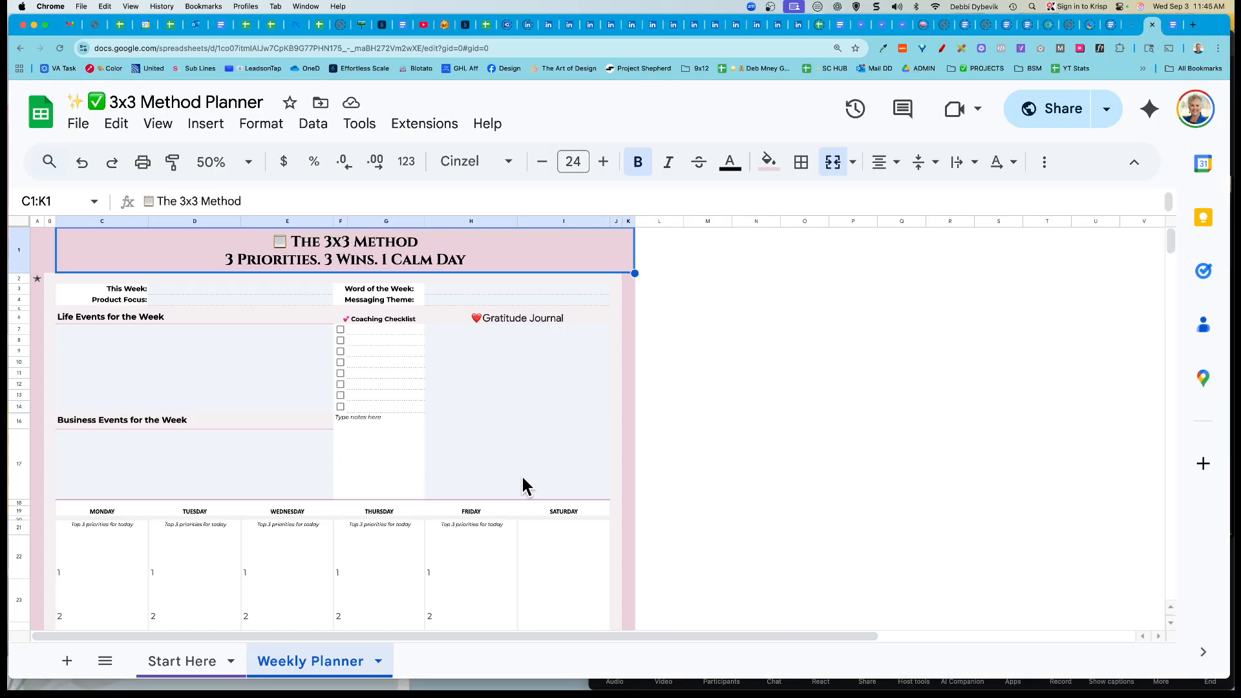
click(1131, 25)
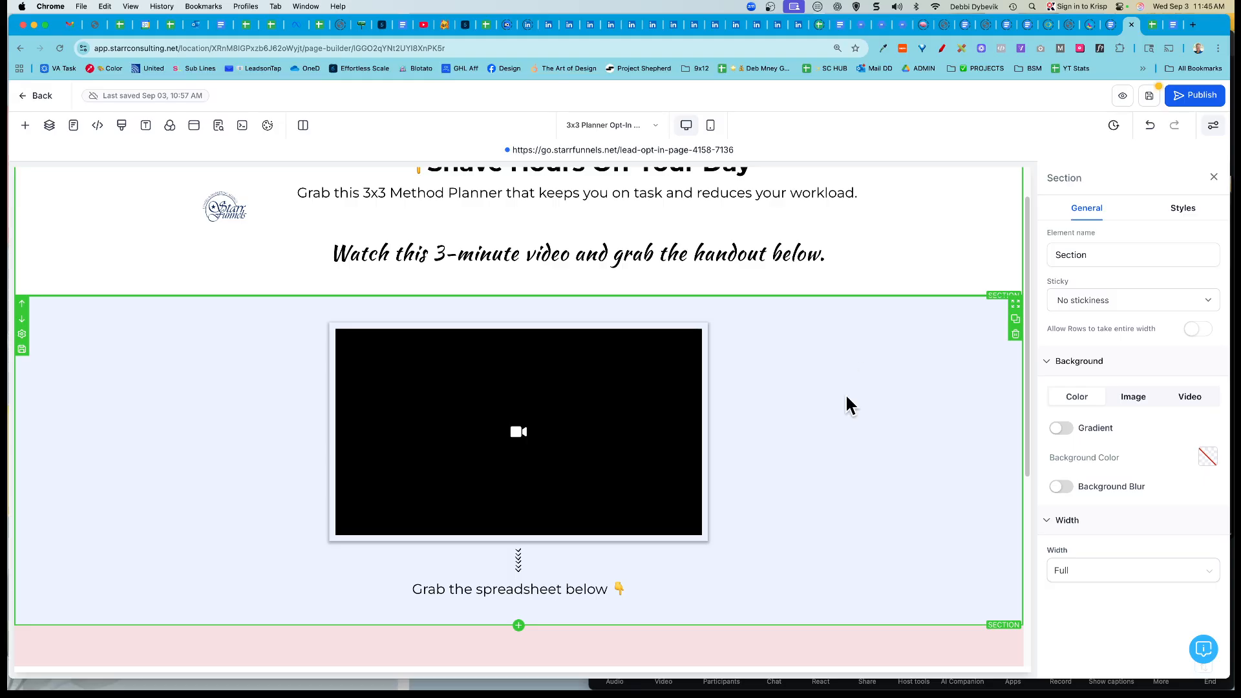
scroll(849, 406, down, 2)
Step: Make the 'Grab the spreadsheet below' line bold and enlarge it from 23 px to 31 px
triple_click(576, 536)
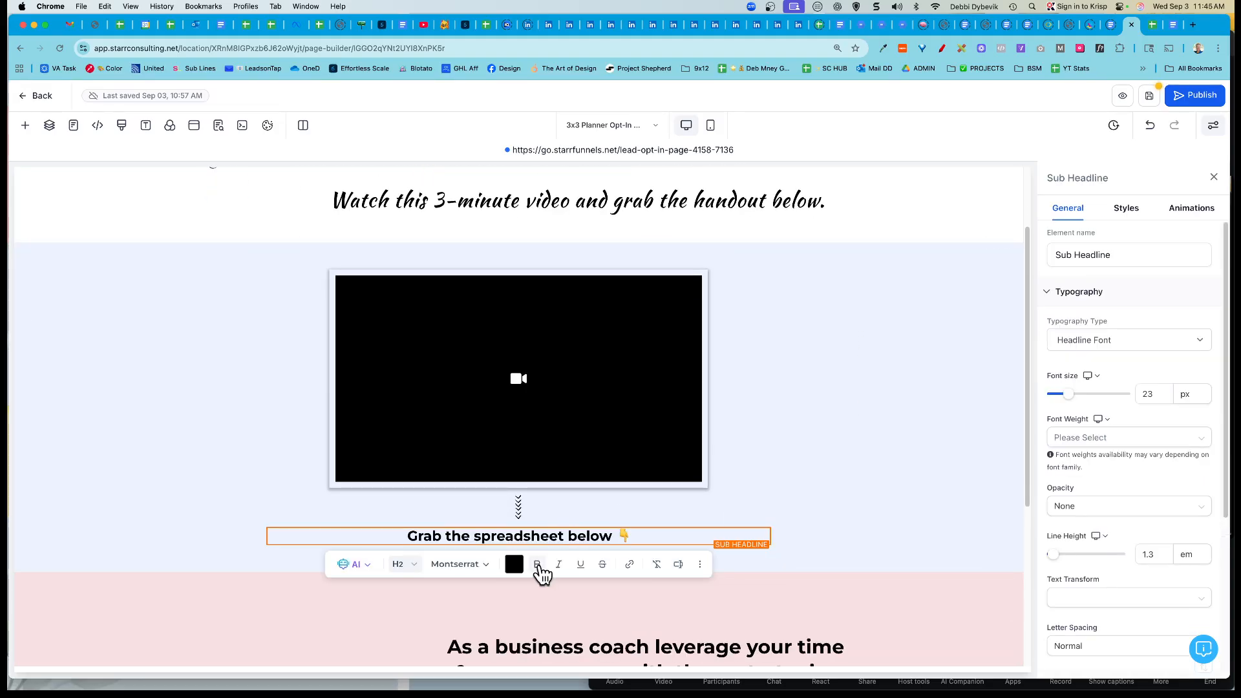
click(538, 565)
drag(1069, 394, 1083, 396)
click(921, 437)
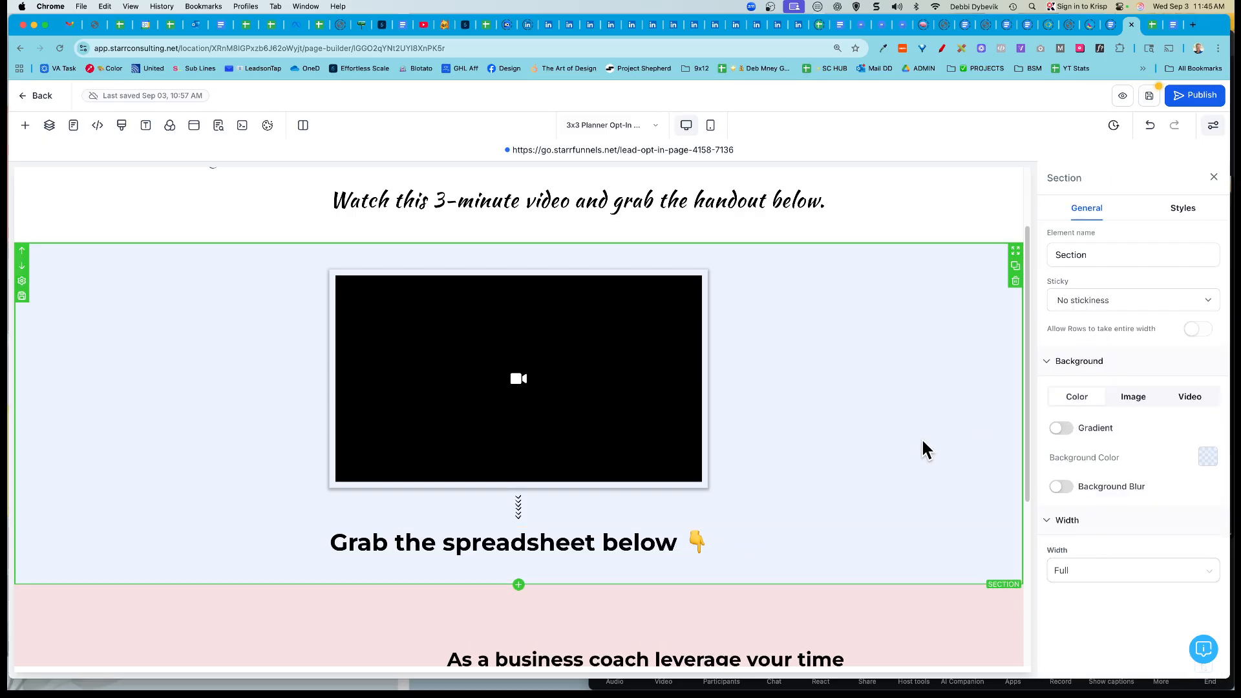
scroll(921, 437, down, 5)
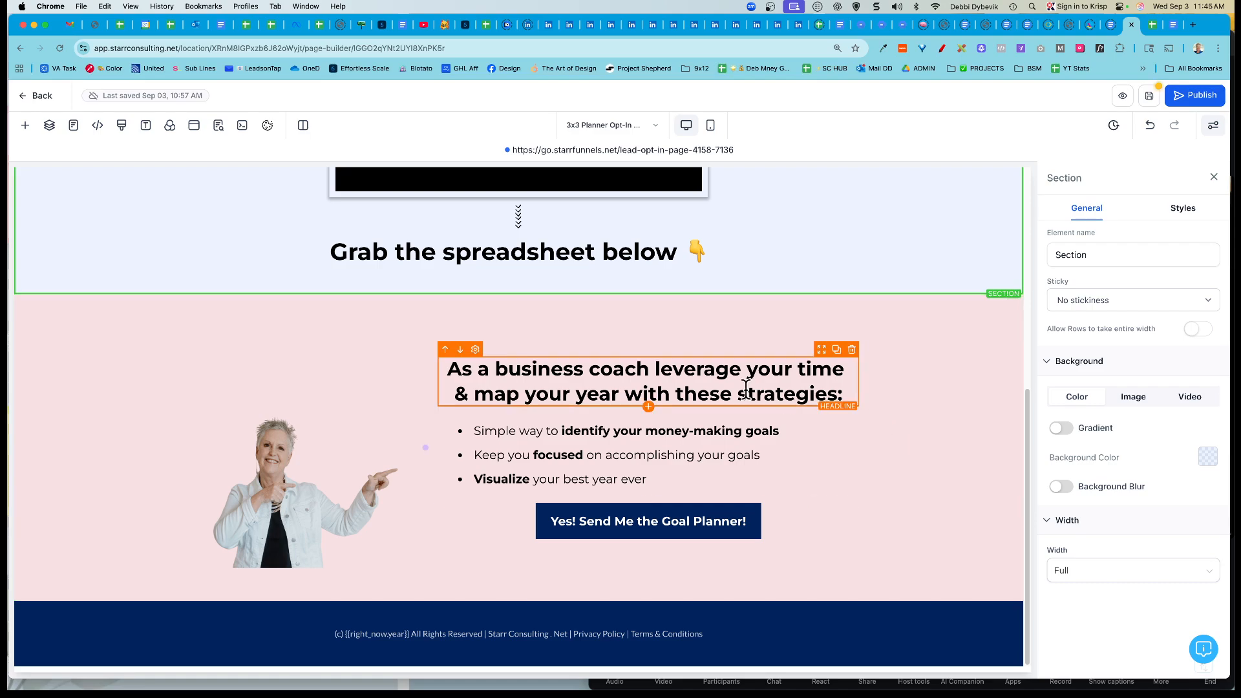
Step: Change the opt-in button text to 'Yes! Send Me the 3x3 Method Worksheet'
click(689, 531)
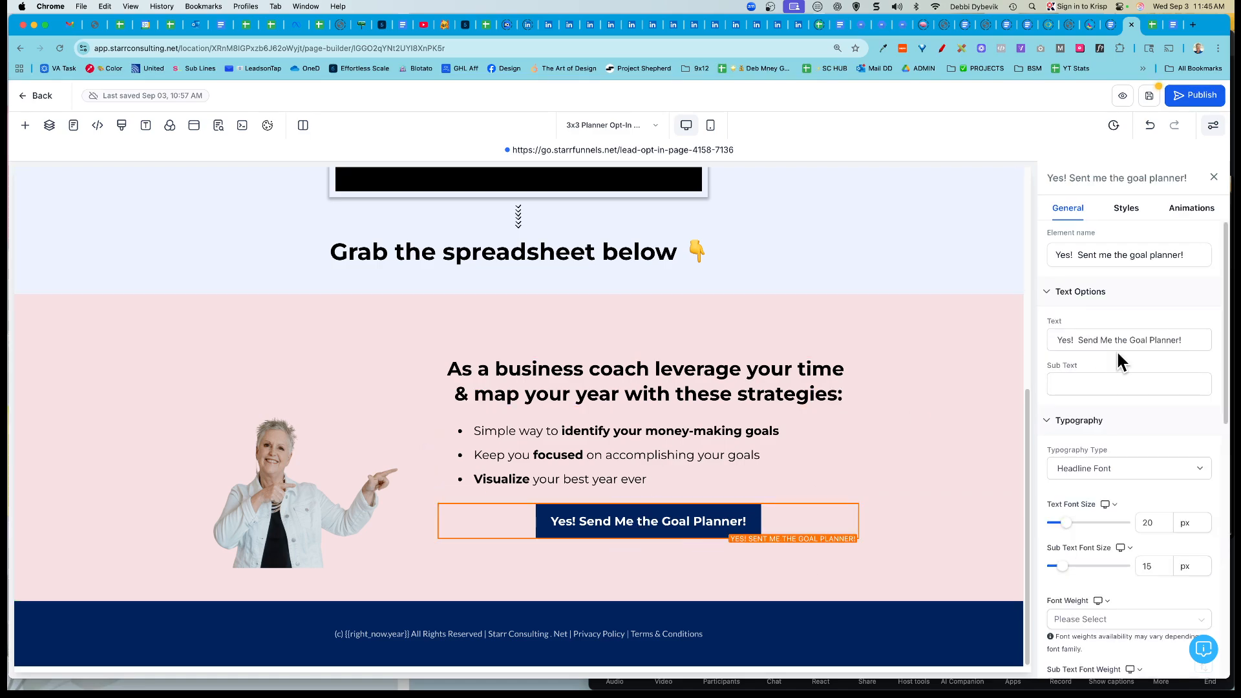
drag(1129, 339, 1183, 339)
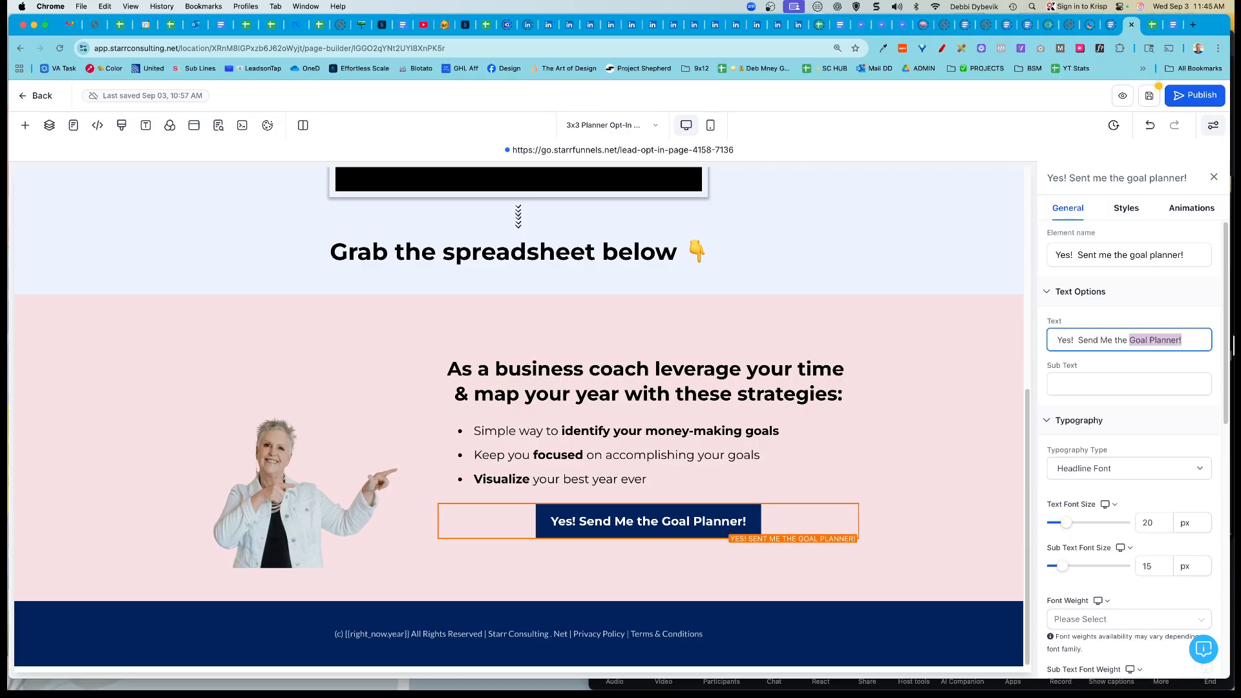
text(3x3)
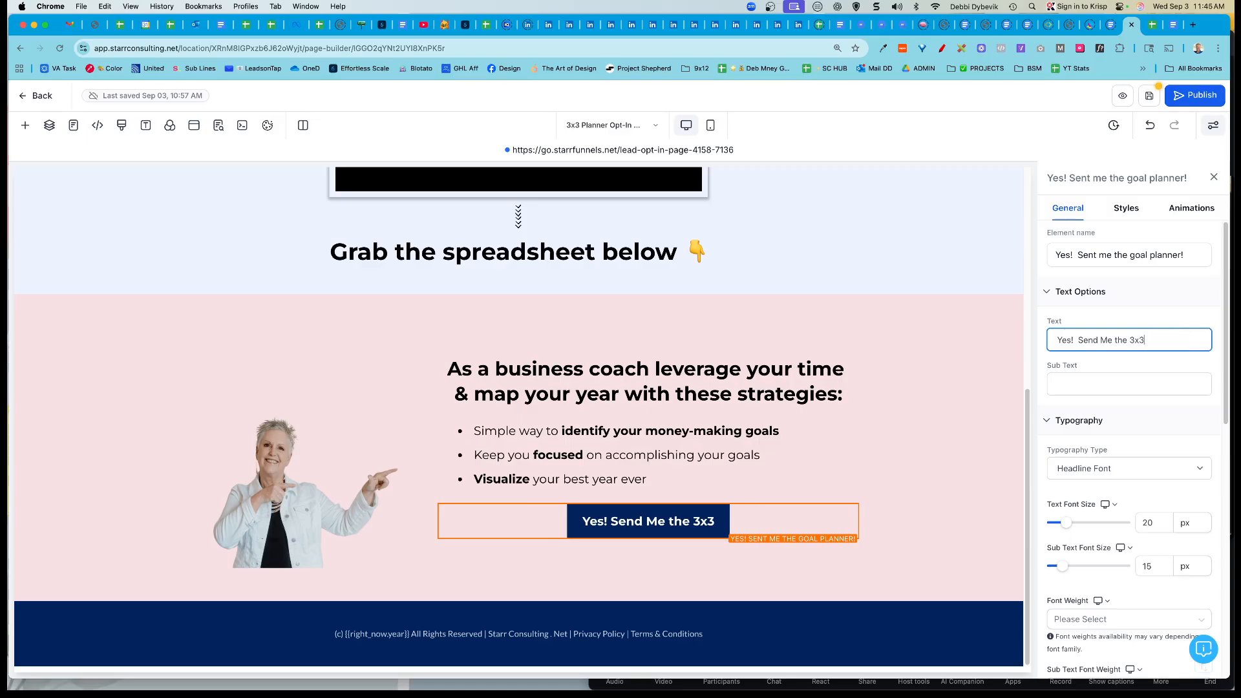
text( Method)
key(BackSpace)
key(BackSpace)
key(BackSpace)
key(BackSpace)
key(BackSpace)
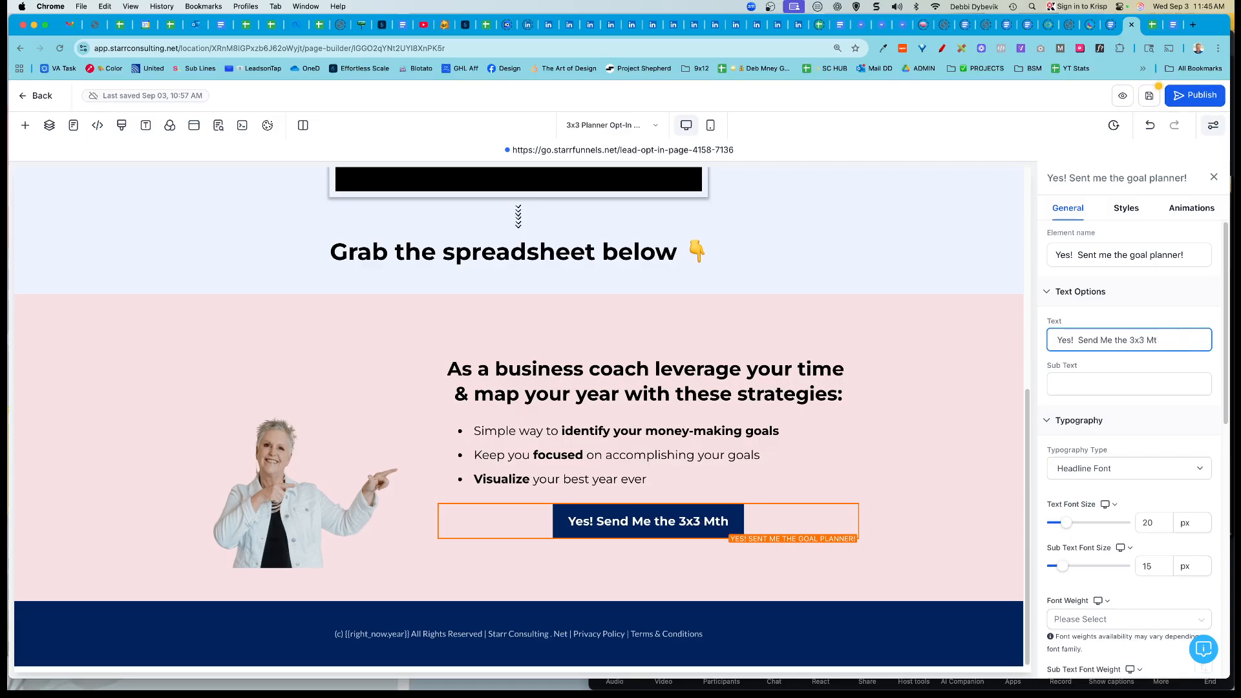
text(ethod Works)
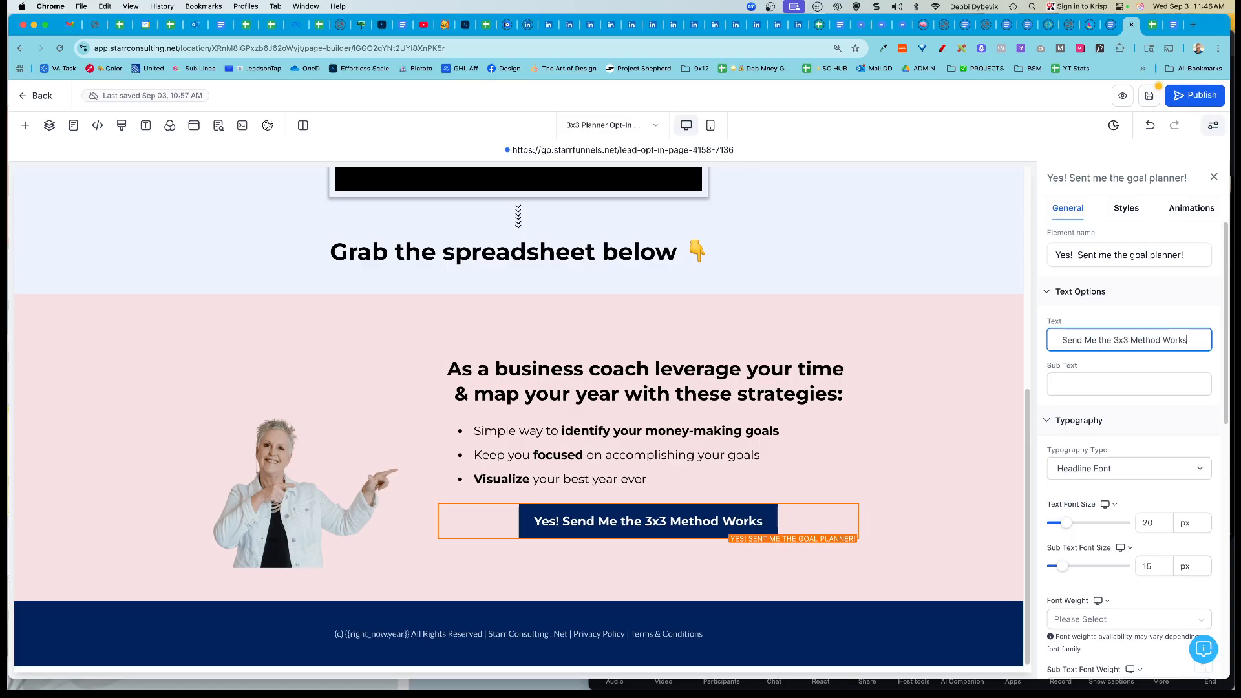
text(heet)
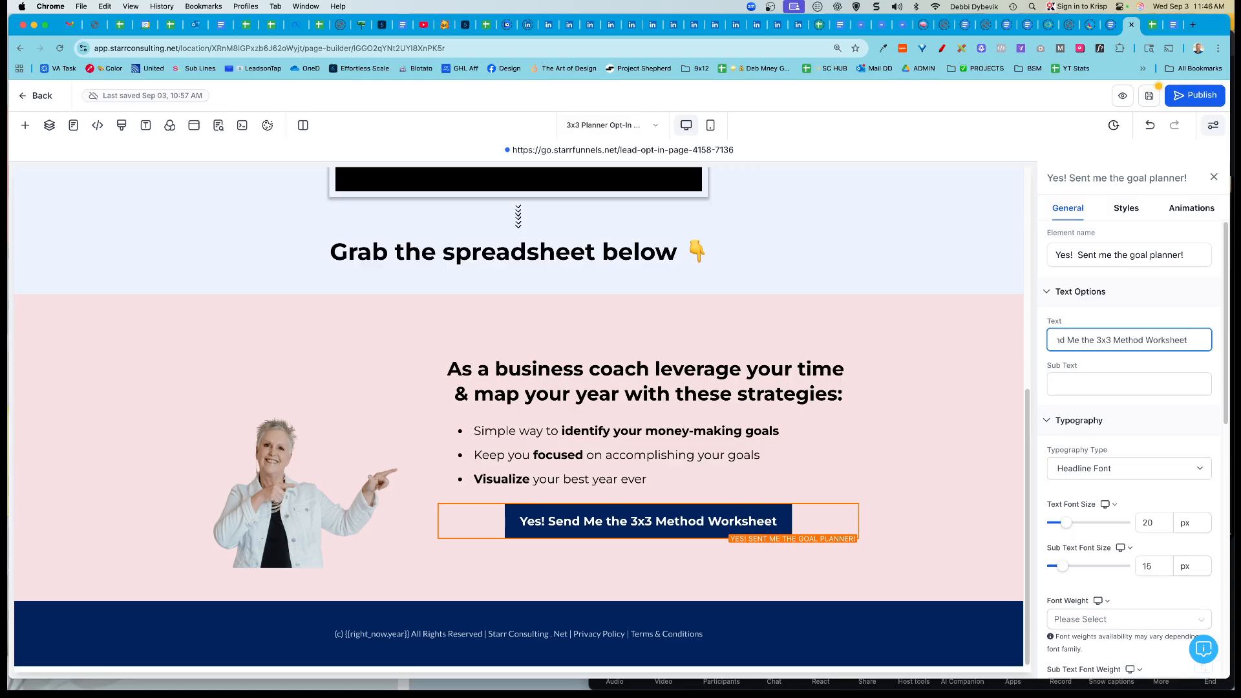
click(917, 453)
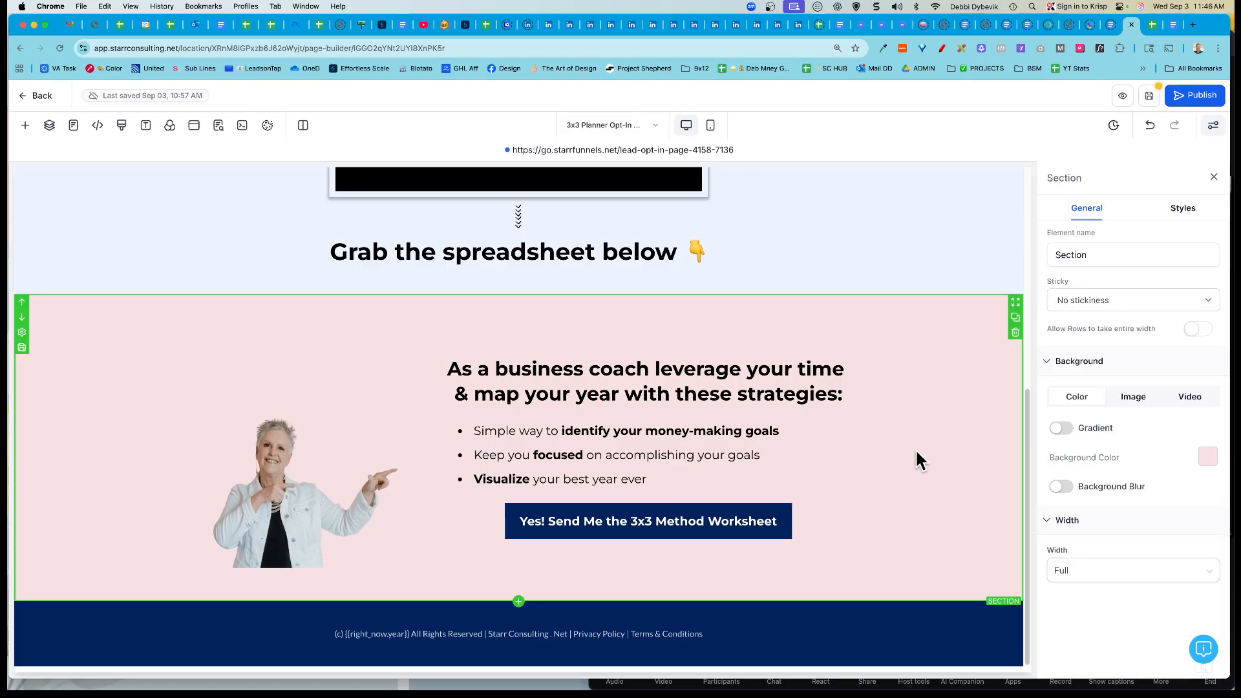
Step: Reselect the Worksheet button and review its Button Actions, which open a popup
click(768, 525)
scroll(1124, 445, down, 3)
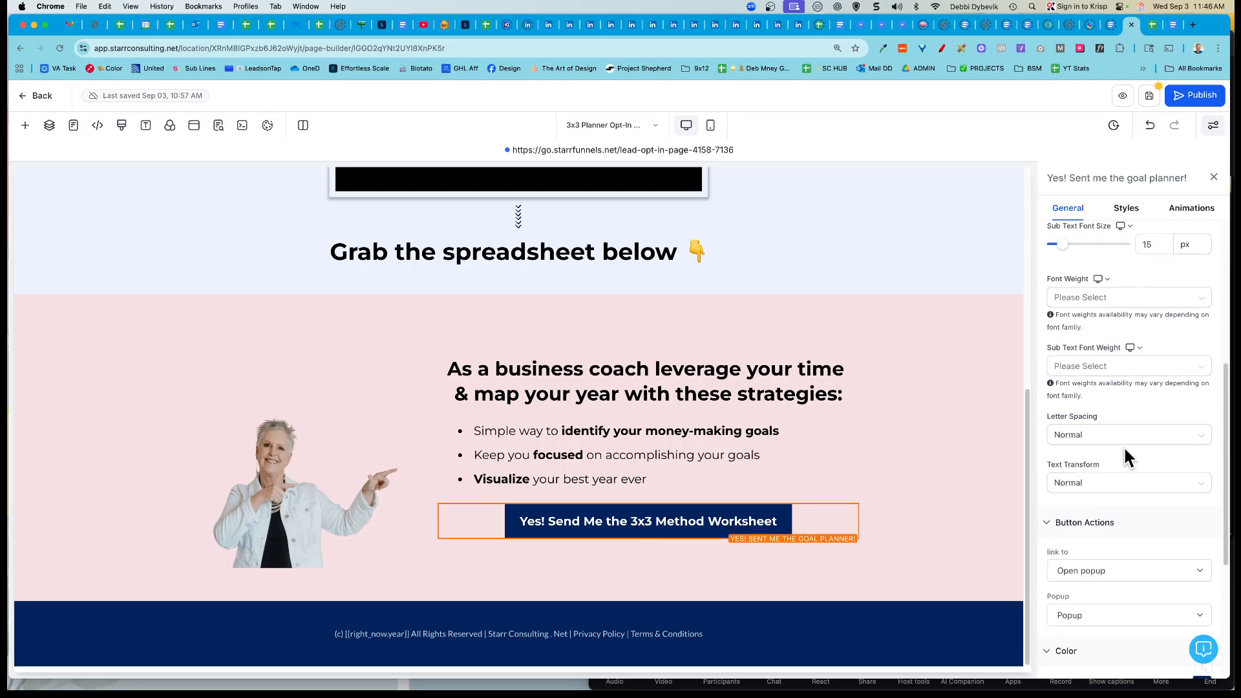
scroll(1123, 444, down, 5)
scroll(1124, 445, down, 1)
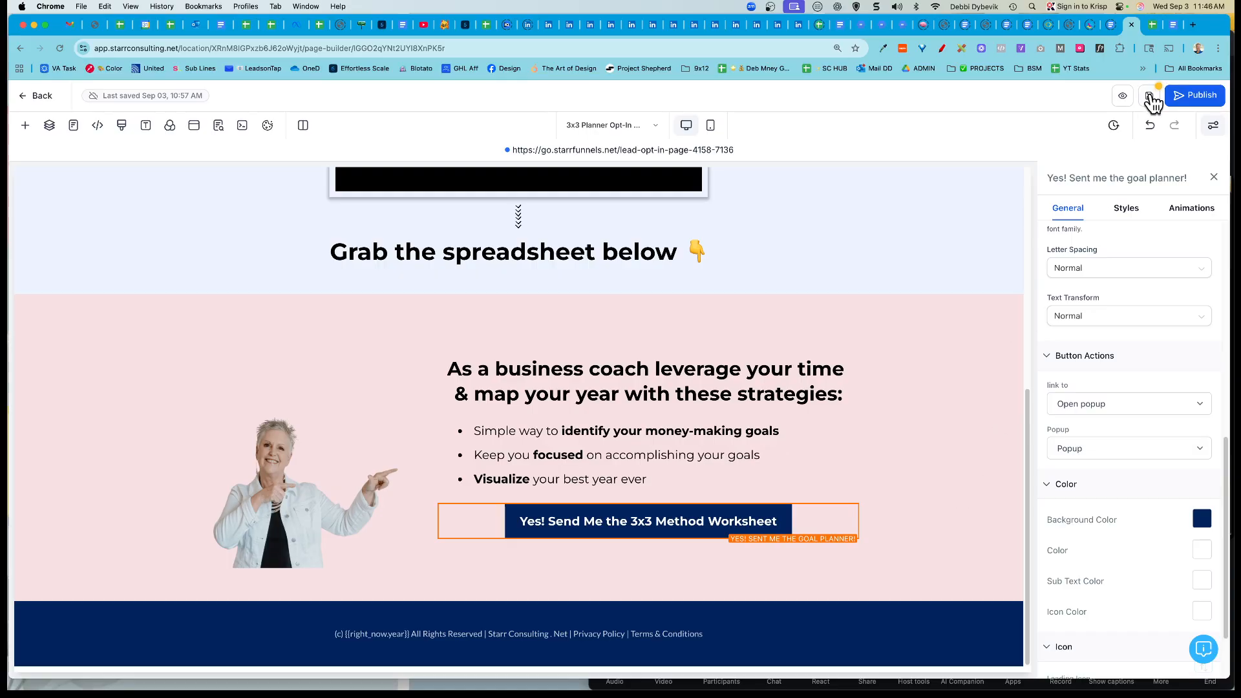
Step: Save the opt-in page, update its SEO meta, publish it, and return to the funnel steps
click(1152, 100)
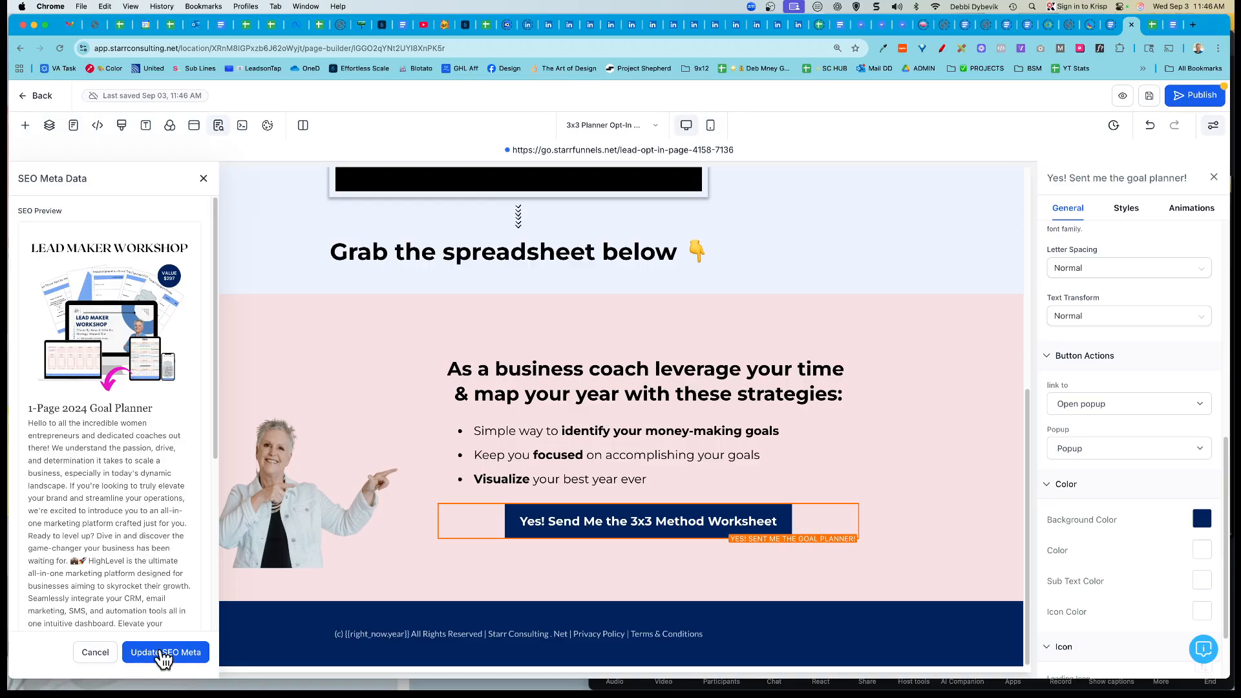
click(166, 654)
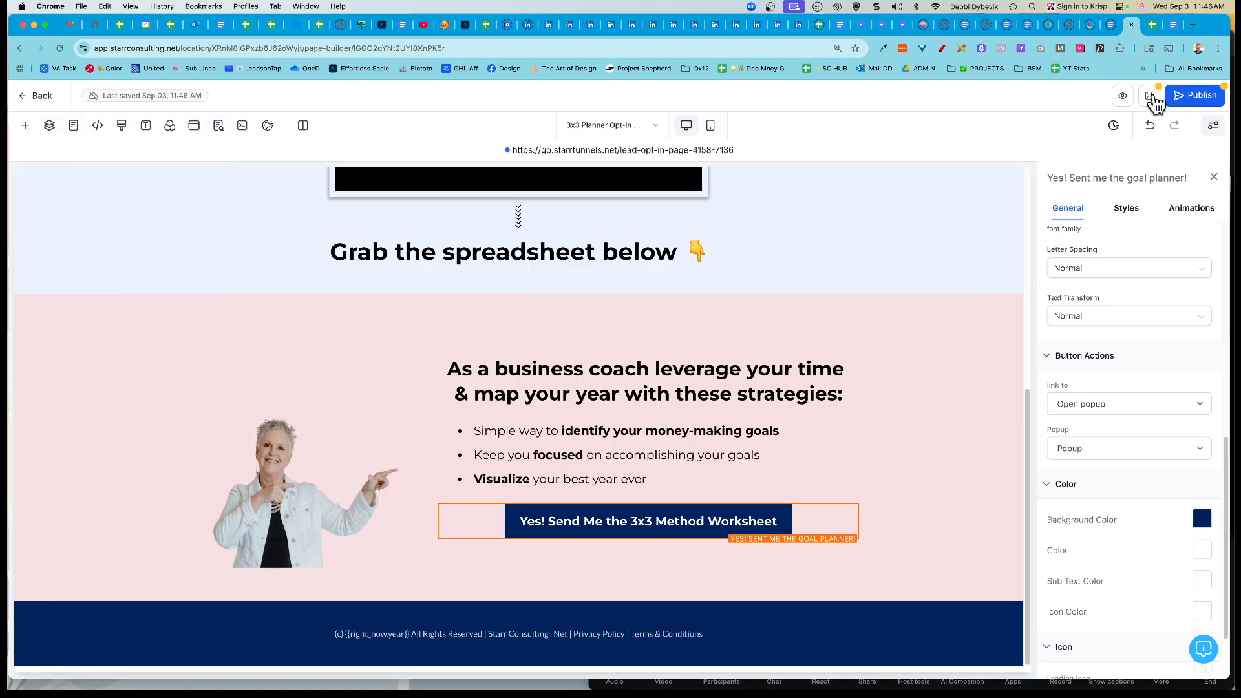
click(1190, 97)
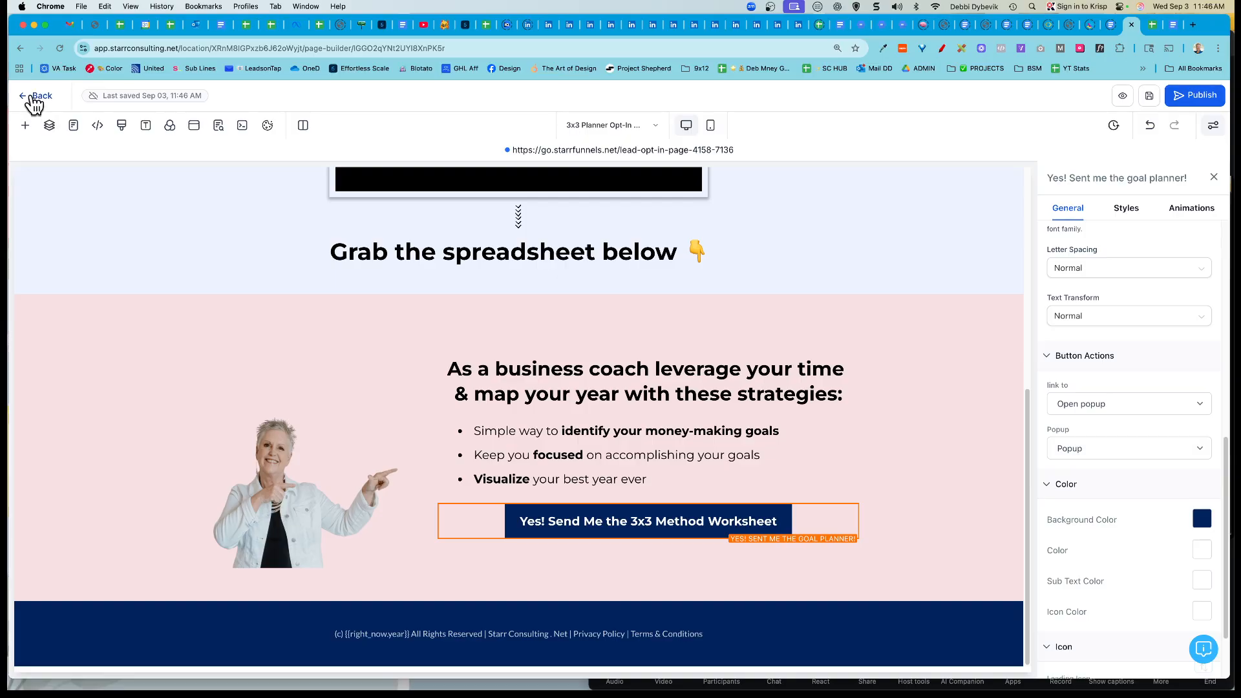
click(29, 96)
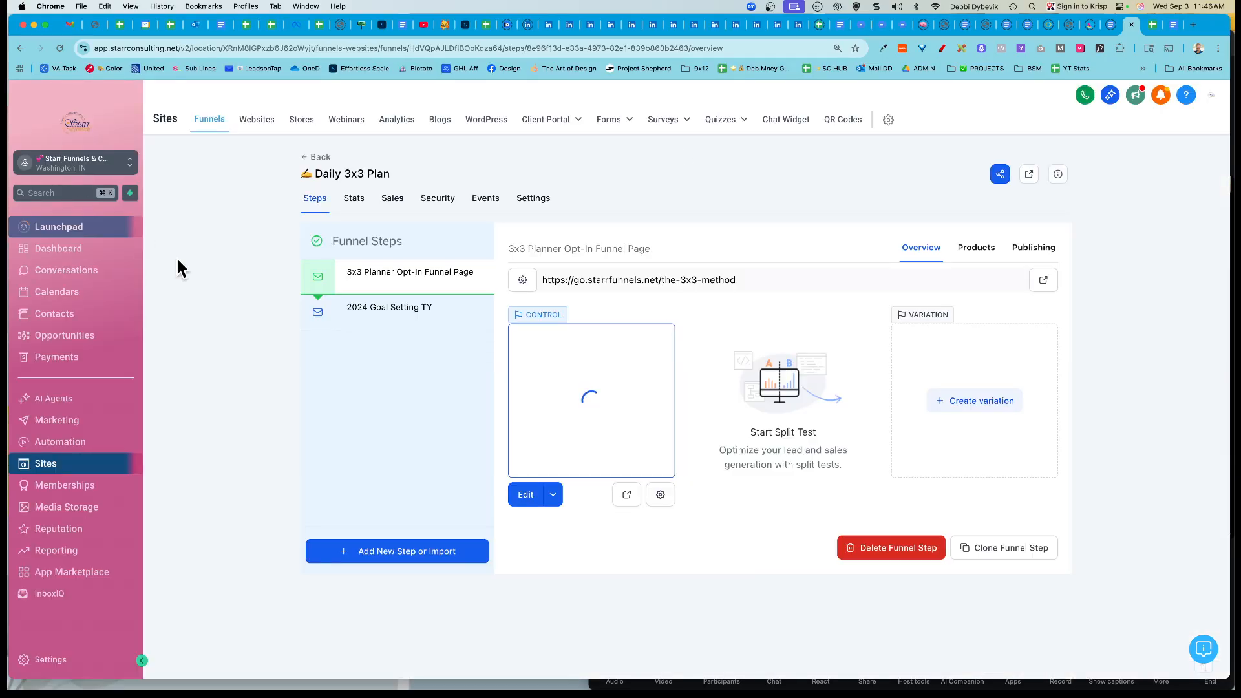
Step: Rename the 2024 Goal Setting TY step to '3x3 TY page' with URL path /3x3ty
click(411, 317)
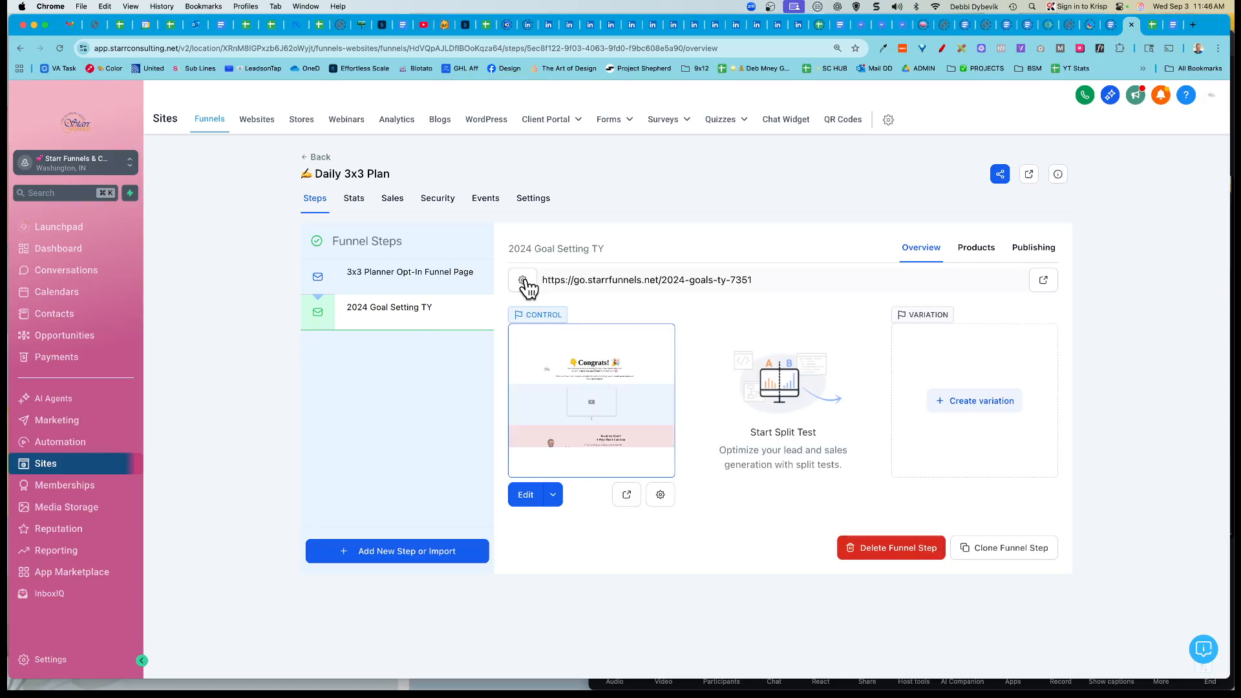
click(524, 284)
click(615, 305)
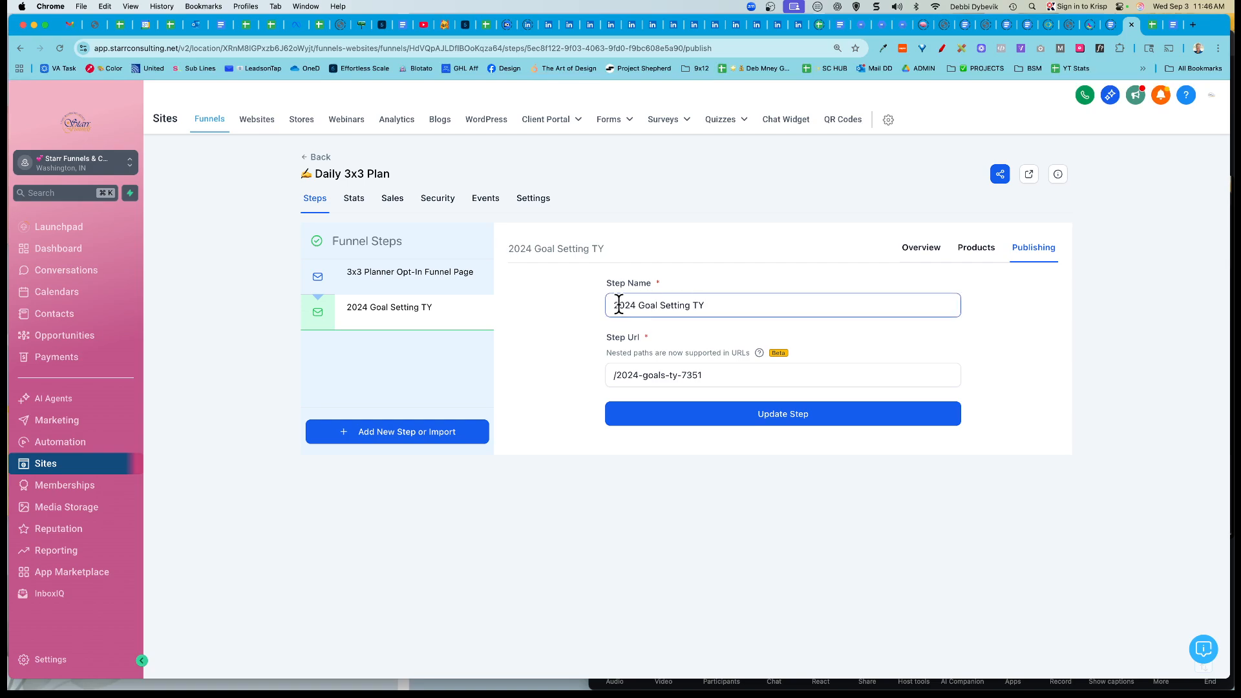
drag(615, 304, 782, 302)
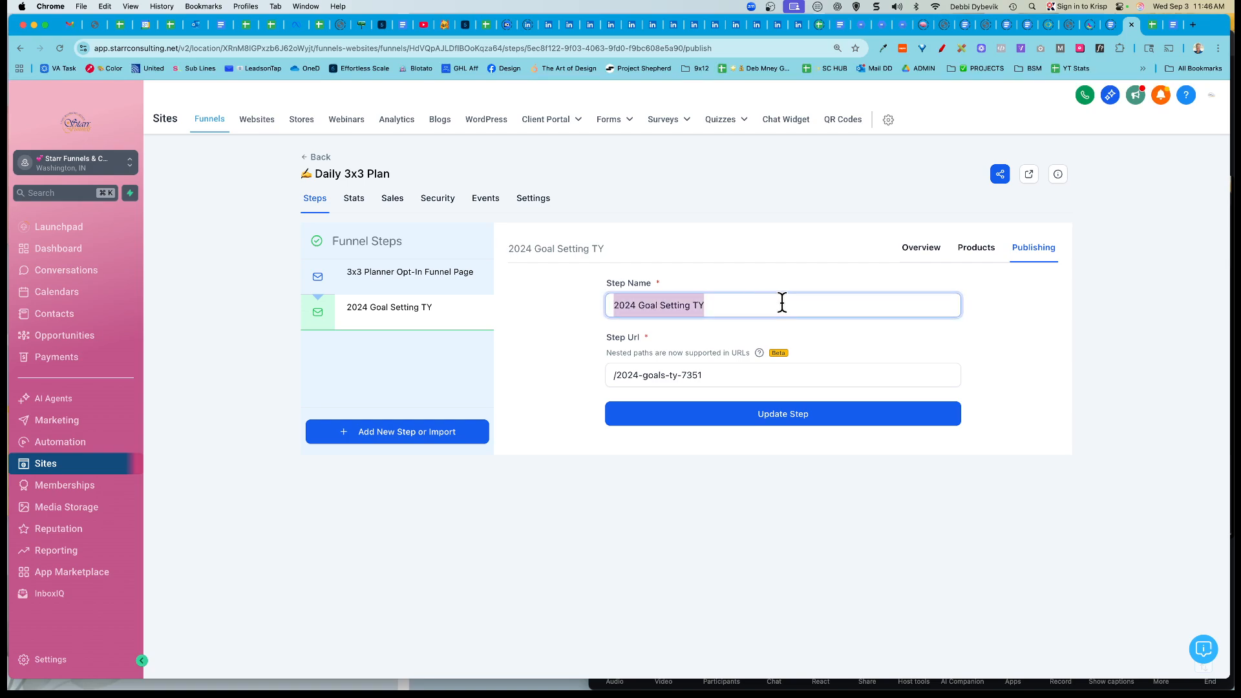
text(3x3 TY)
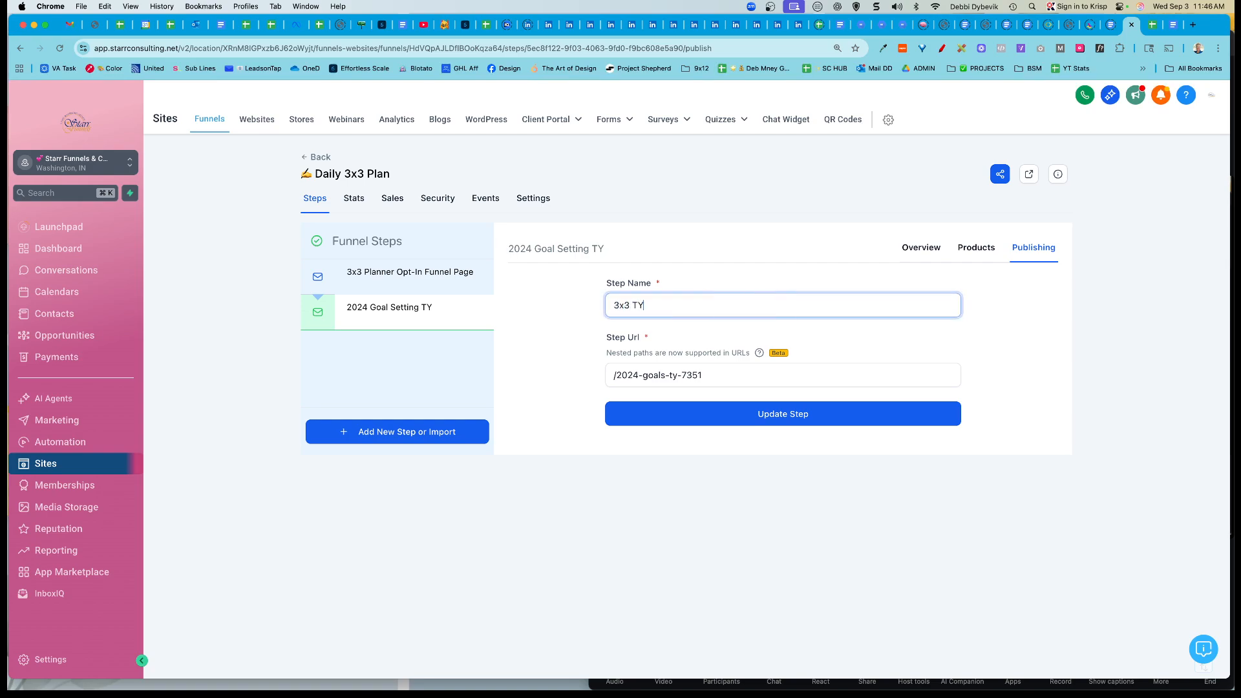
text( page)
click(722, 373)
key(BackSpace)
key(BackSpace)
key(BackSpace)
key(BackSpace)
key(BackSpace)
key(BackSpace)
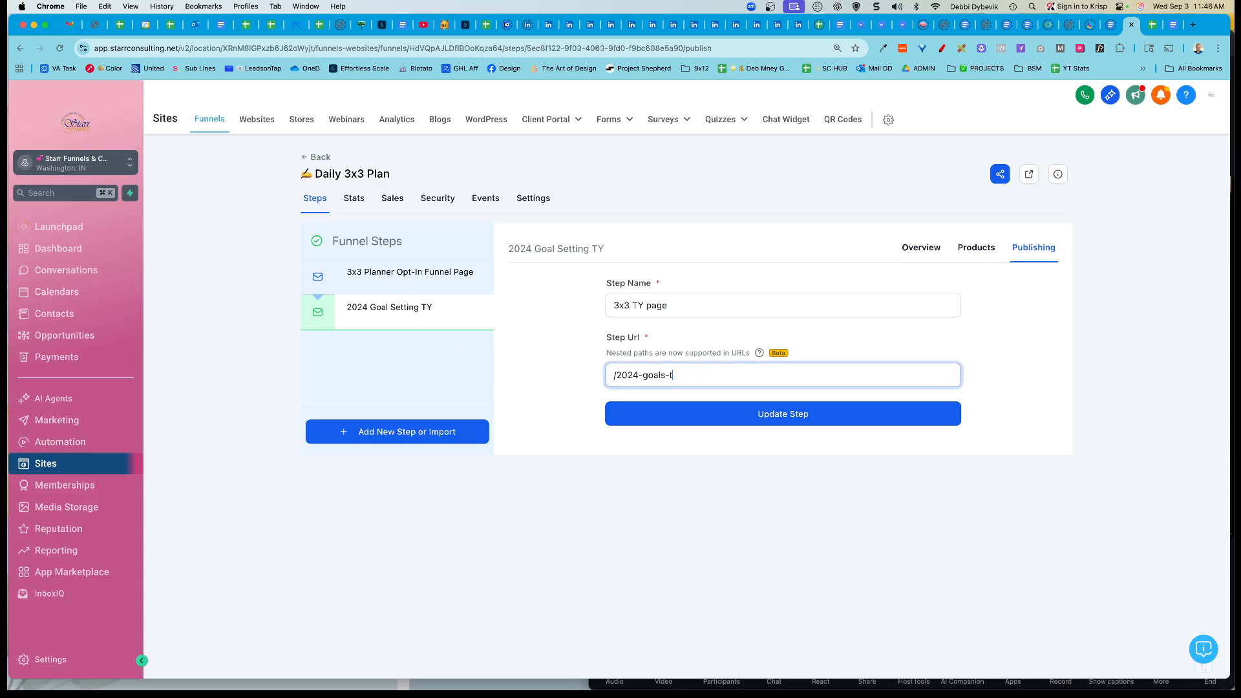
key(BackSpace)
key(BackSpace)
key(BackSpace)
key(BackSpace)
key(BackSpace)
key(BackSpace)
click(775, 414)
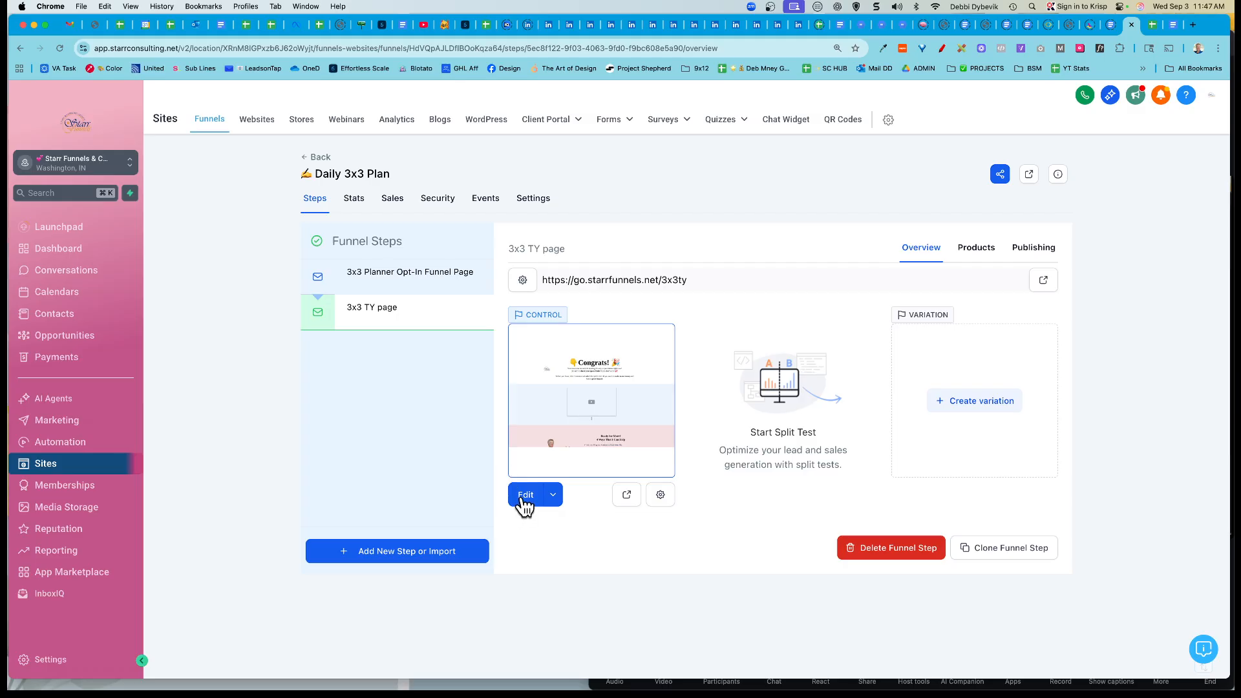
Step: Open the 3x3 TY page in the editor and look over its Congrats heading and Pain Points video
click(524, 497)
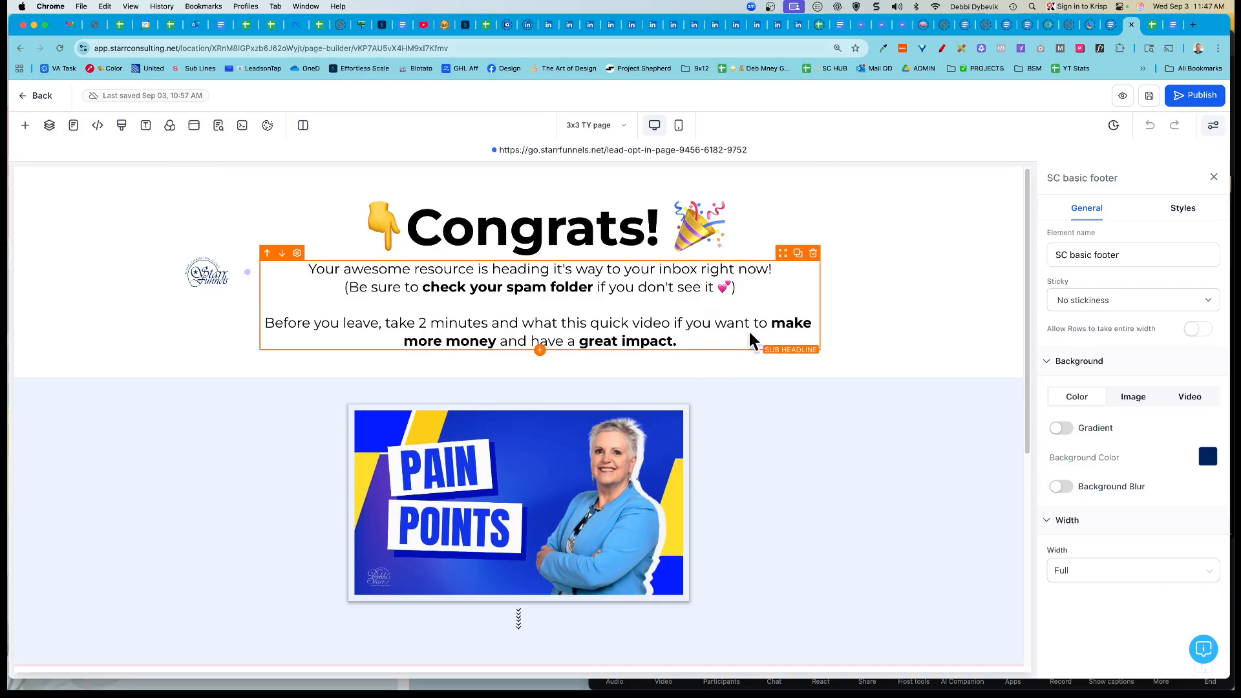
scroll(755, 498, down, 3)
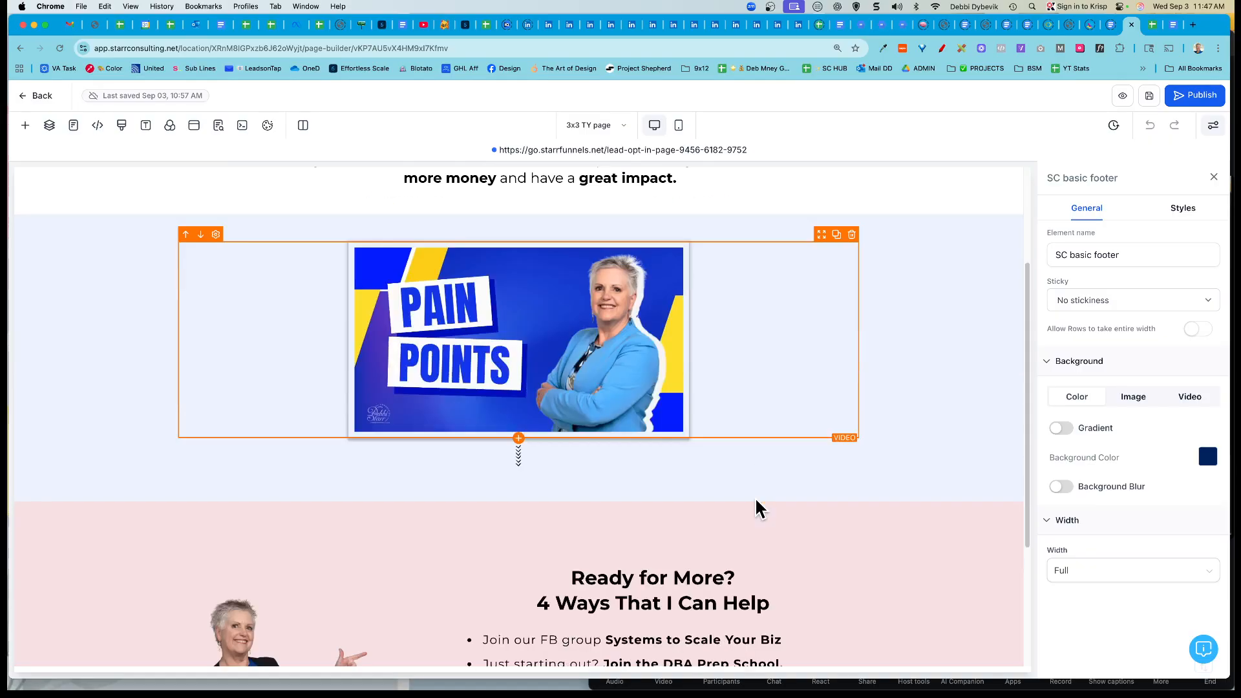
scroll(755, 498, up, 3)
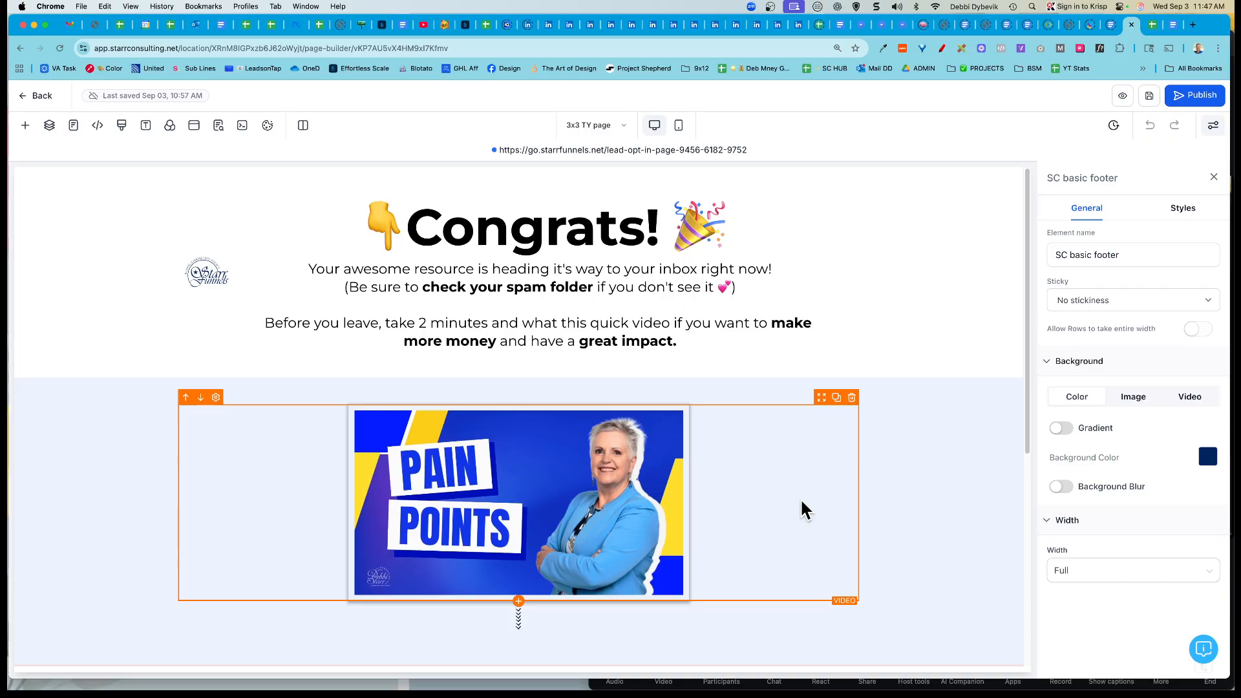
scroll(801, 498, down, 1)
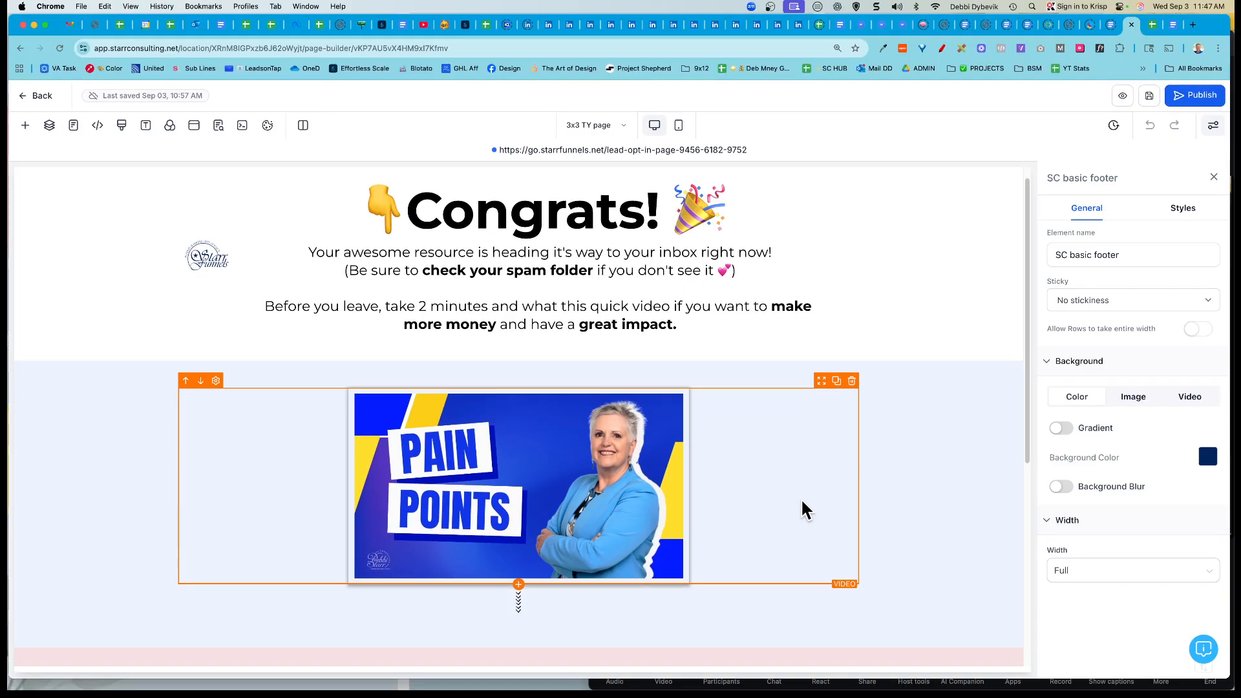
scroll(801, 498, down, 5)
scroll(801, 498, down, 1)
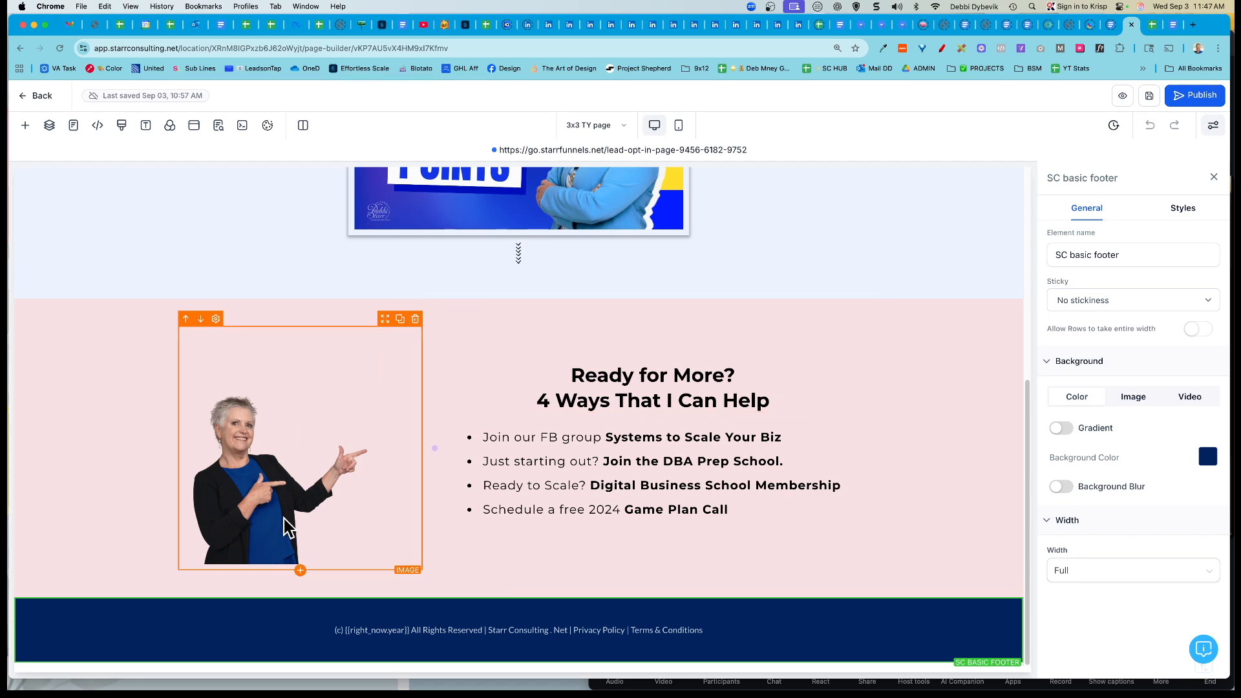
scroll(920, 545, up, 6)
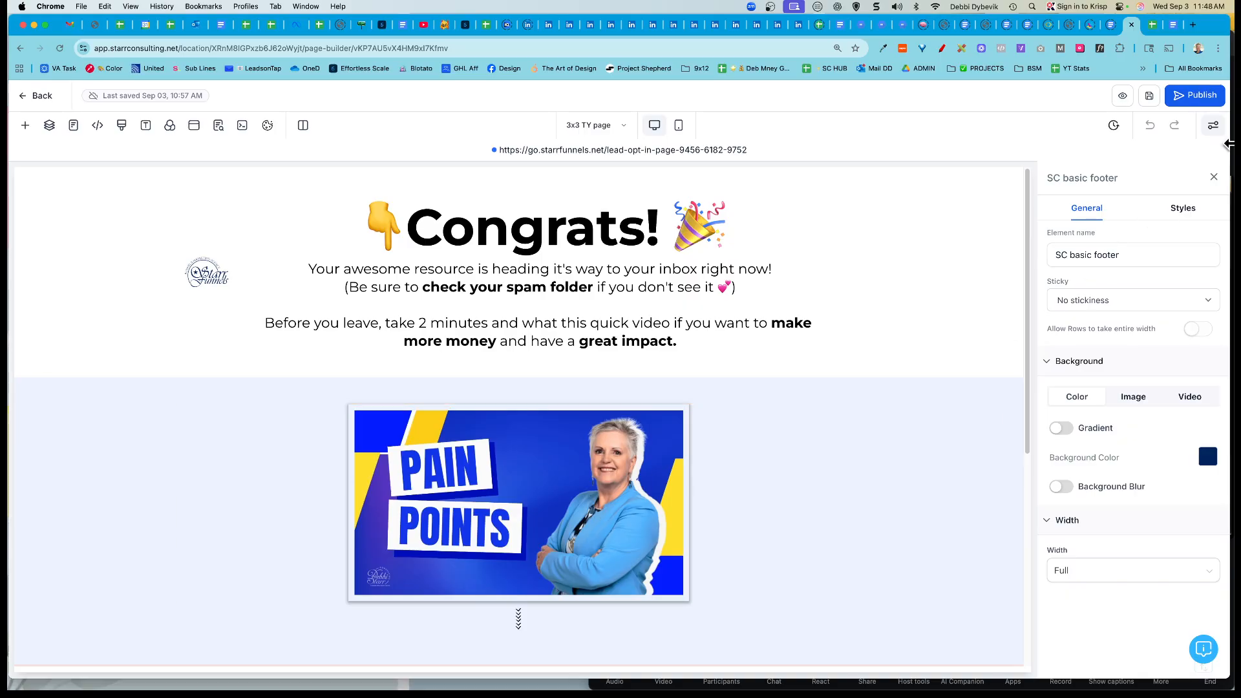
Step: Publish the 3x3 TY page with updated SEO meta, then return to the Google Docs checklist
click(1196, 100)
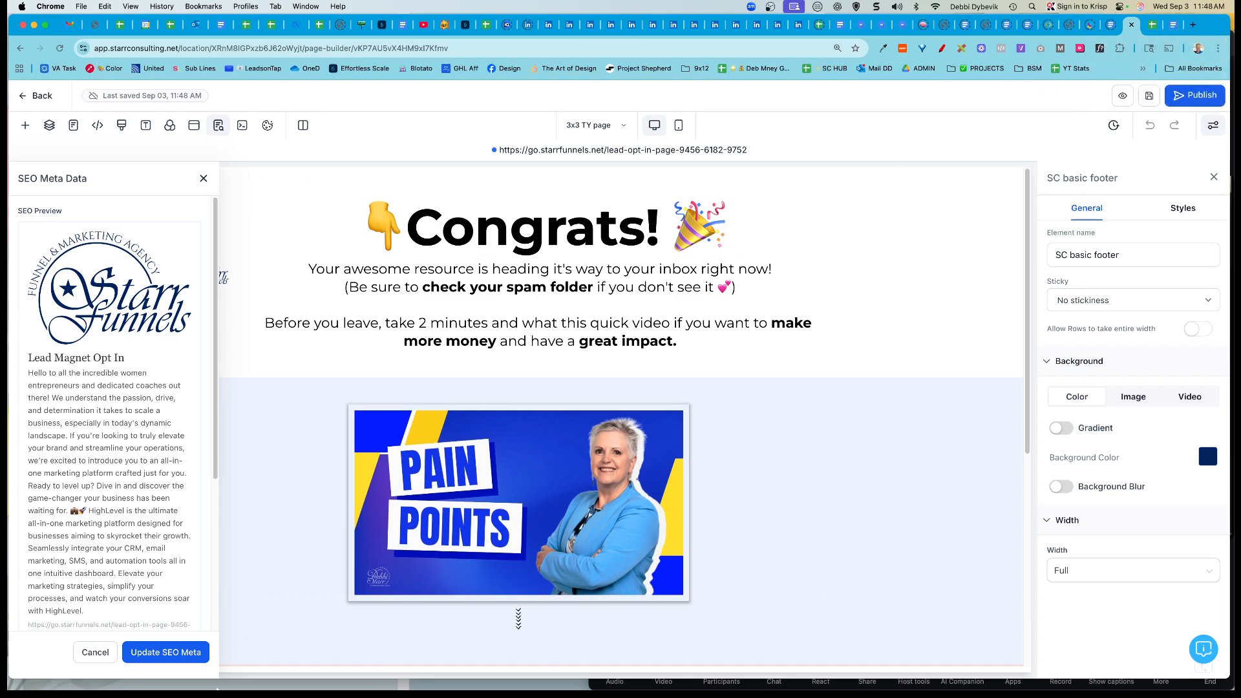
click(176, 652)
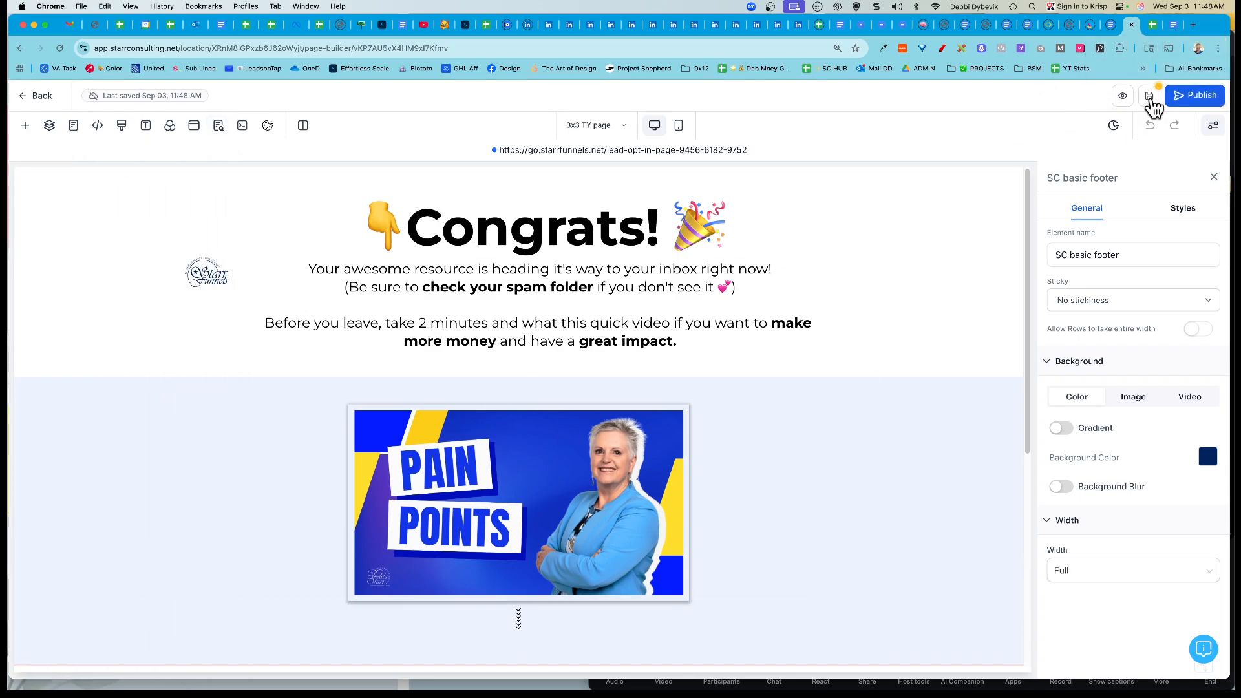
click(1198, 99)
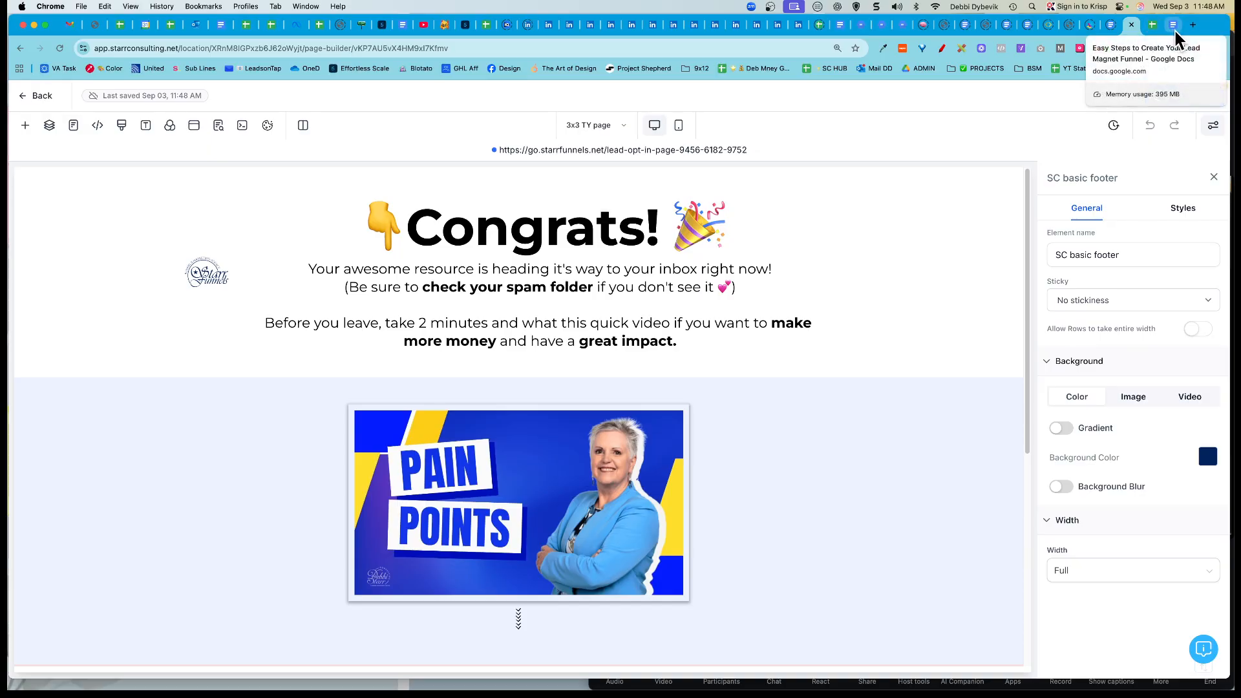
click(1176, 31)
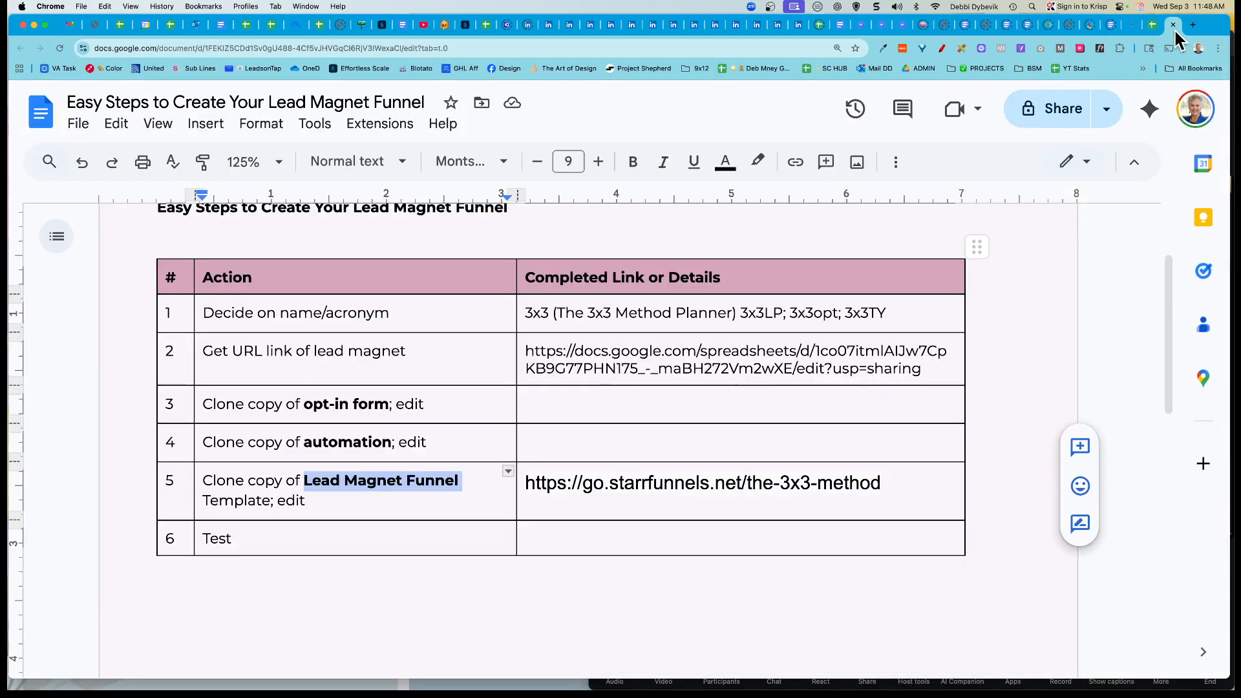